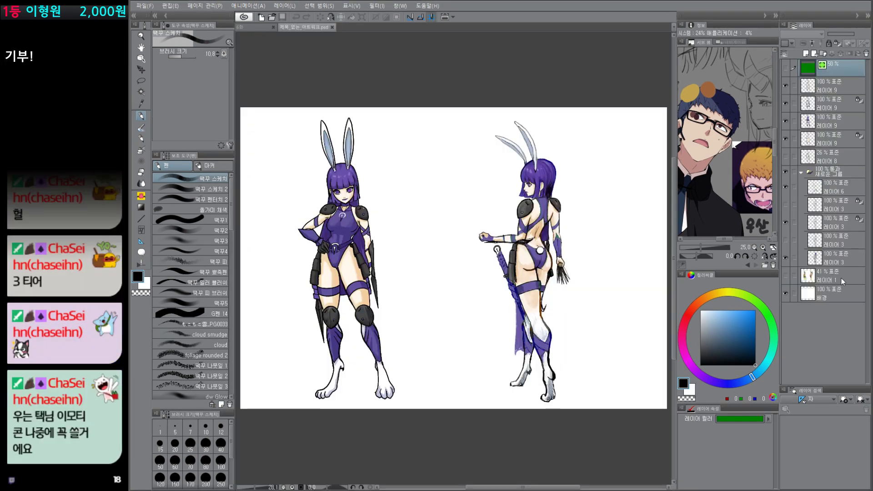
Step: Compare the purple rabbit-eared figures with the reference artwork on 레이어 1 by toggling and isolating that layer
left_click(788, 278, "alt")
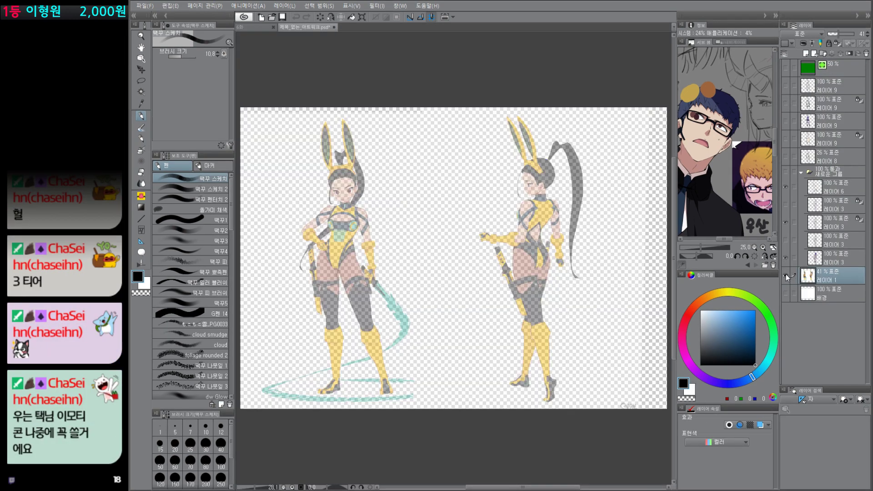
left_click(787, 278, "alt")
left_click(787, 278, "alt")
left_click(787, 277, "alt")
left_click(787, 278, "alt")
left_click(787, 277, "alt")
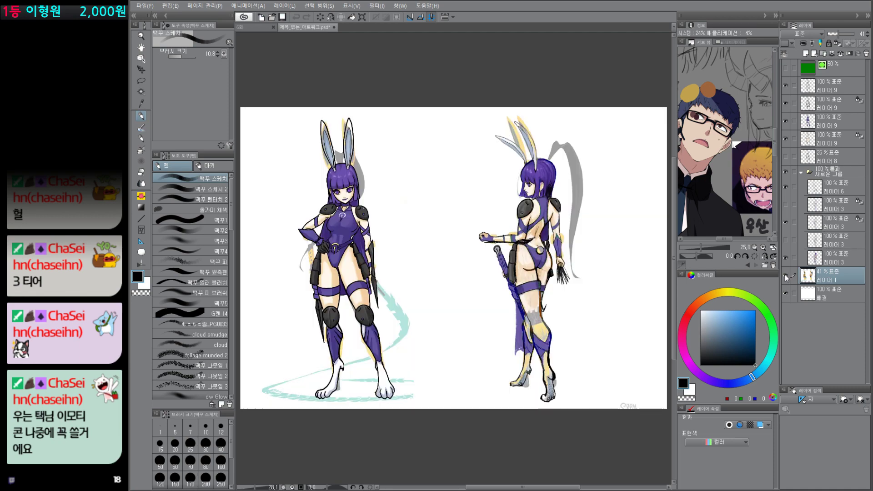
left_click(787, 278, "alt")
left_click(787, 277, "alt")
left_click(787, 277)
Step: Check what the lowest 레이어 3 and the green overlay layer contain by switching their visibility
left_click_drag(545, 311, 604, 355)
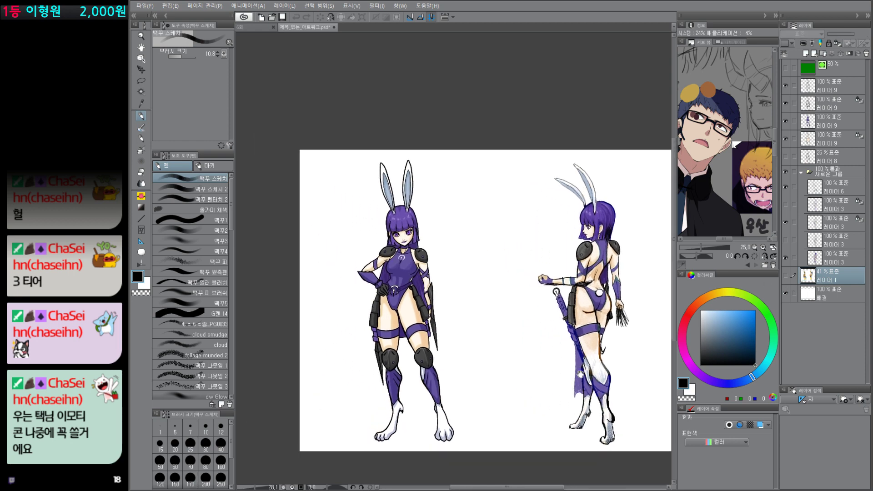
left_click(787, 258, "alt")
left_click(787, 258, "alt")
left_click(786, 68)
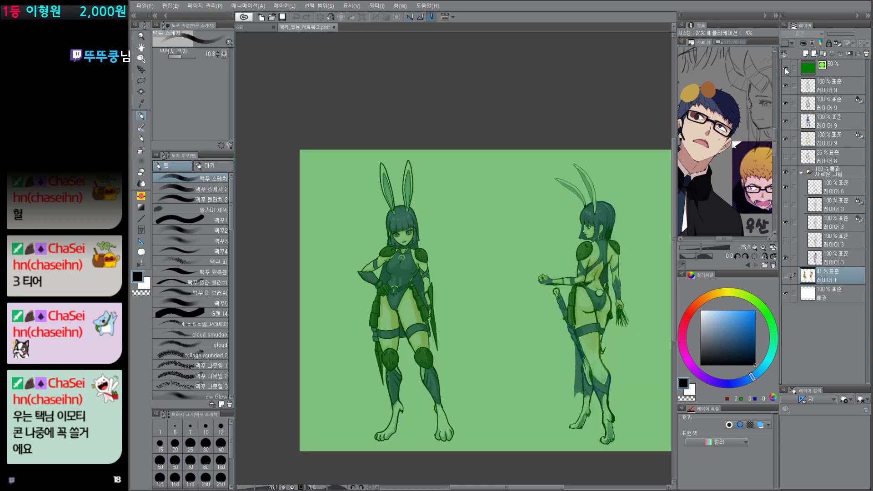
left_click(786, 68)
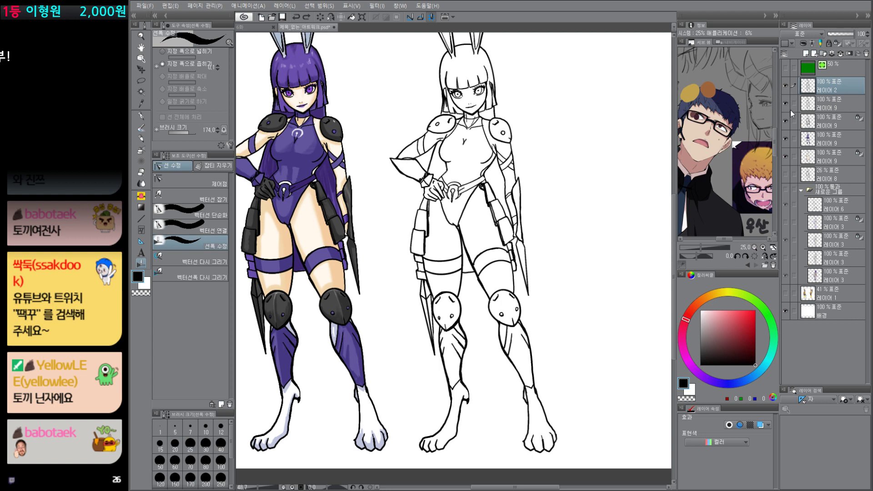
Step: Create two layer folders and move the line-art layer 레이어 2 into the upper one
key("ctrl+g")
key("ctrl+g")
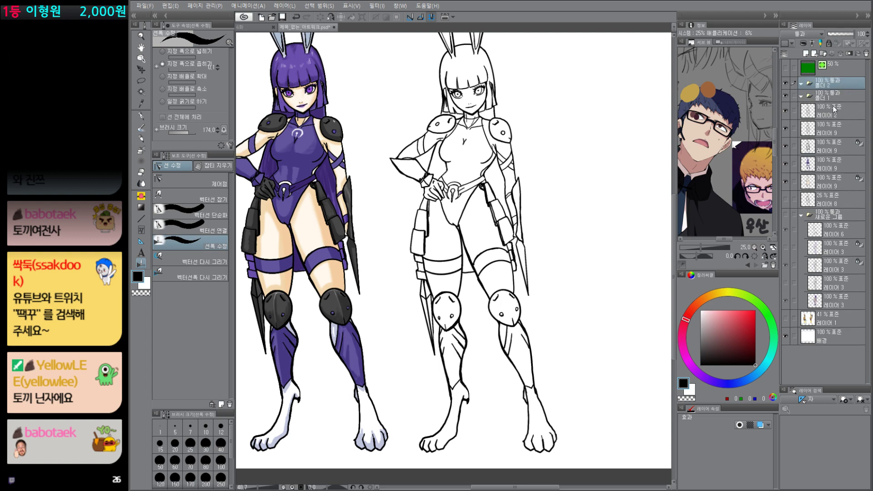
left_click_drag(838, 109, 838, 91)
left_click(840, 84)
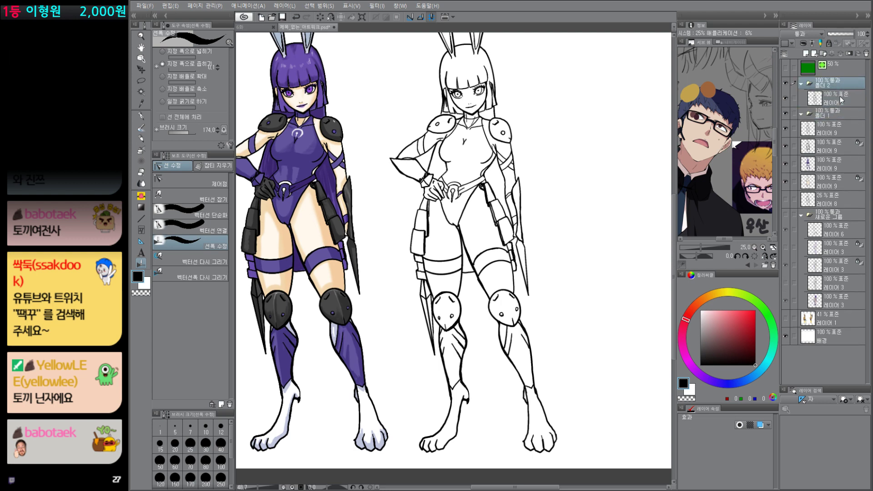
Step: Try duplicating 폴더 2 and 폴더 1, undoing each copy
key("ctrl+c")
key("ctrl+v")
left_click(843, 113)
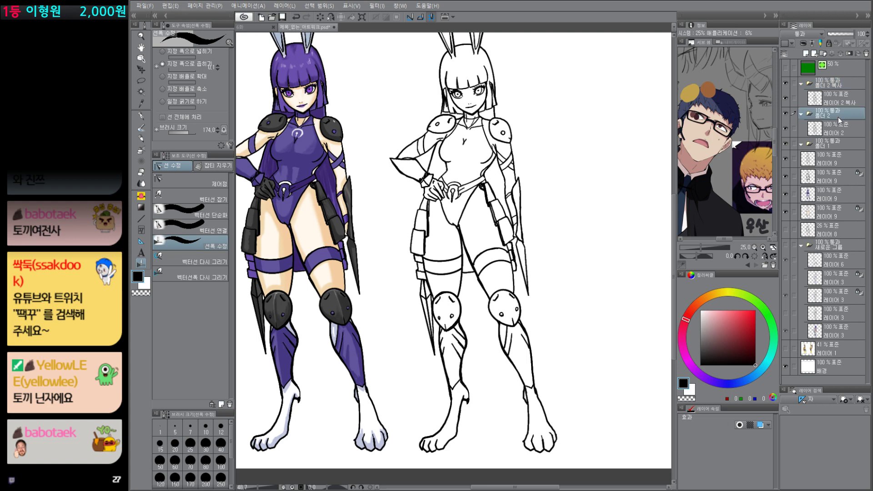
key("ctrl+z")
left_click(842, 117)
key("ctrl+c")
key("ctrl+v")
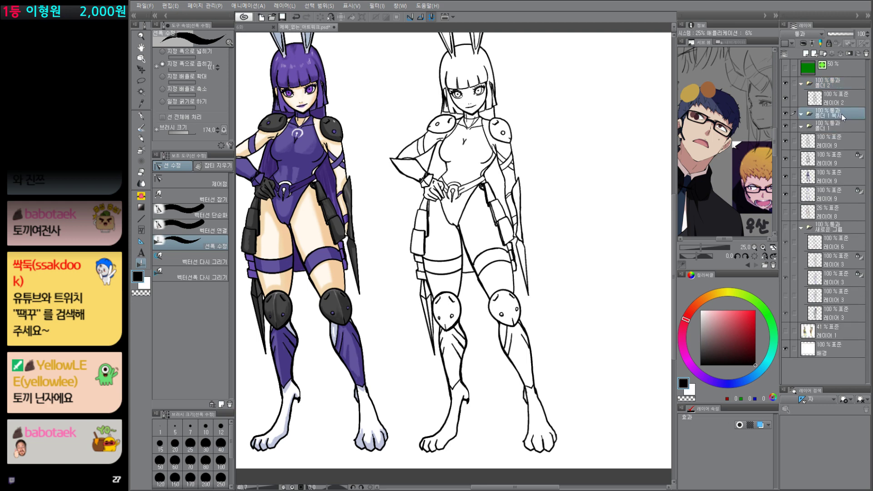
key("ctrl+z")
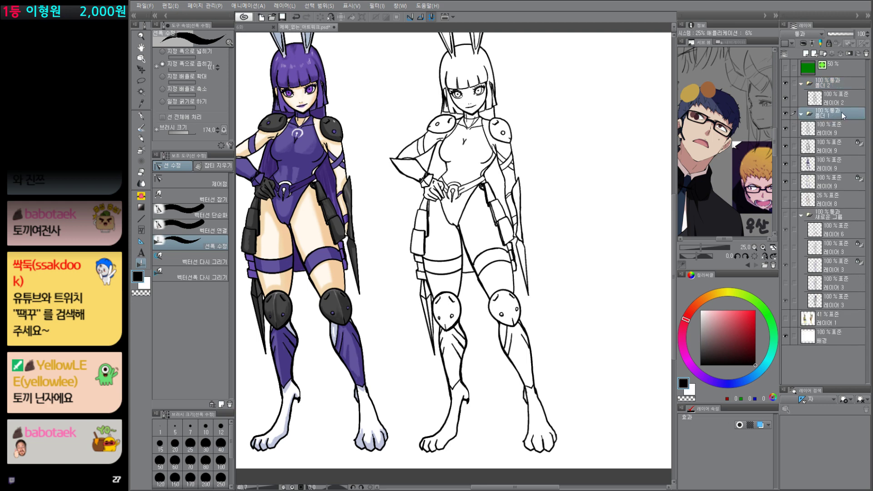
key("ctrl+z")
Step: Add a new layer inside 폴더 1 and reselect the line-art layer 레이어 2
left_click(842, 106)
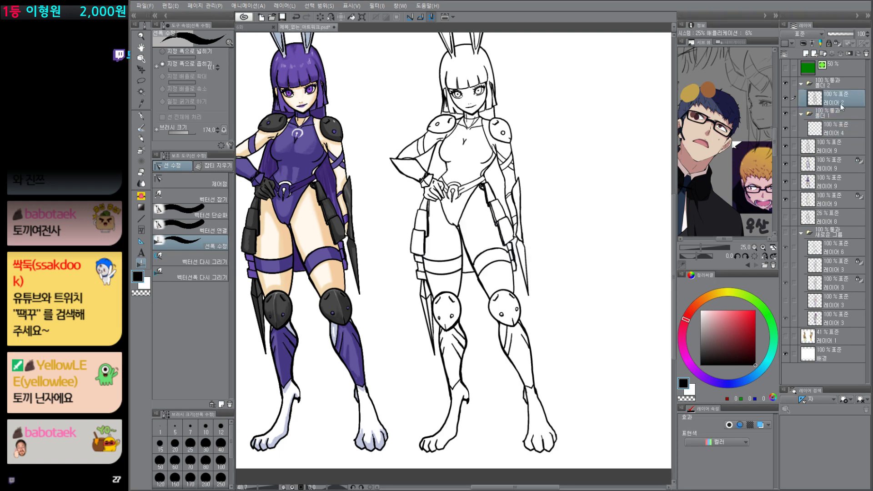
left_click(837, 132)
left_click(840, 96)
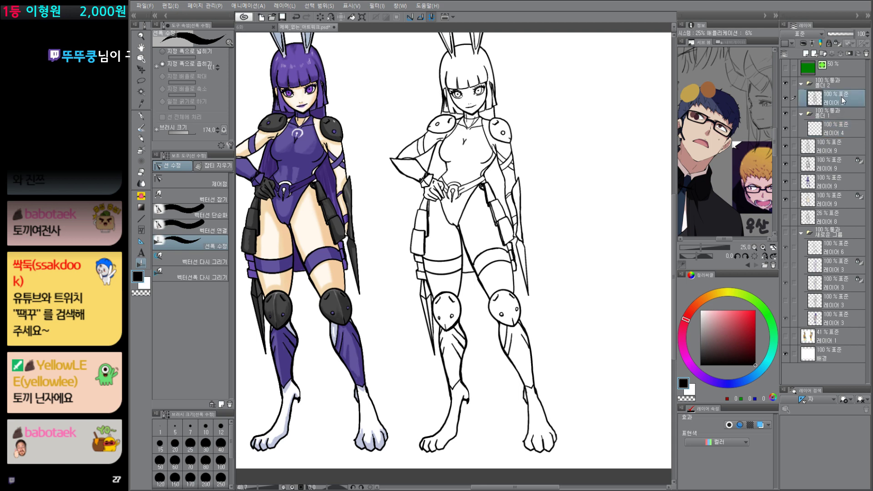
Step: Move 레이어 2 and 레이어 4 above the folders, then delete both empty folders
left_click(843, 85)
left_click_drag(839, 94, 839, 82)
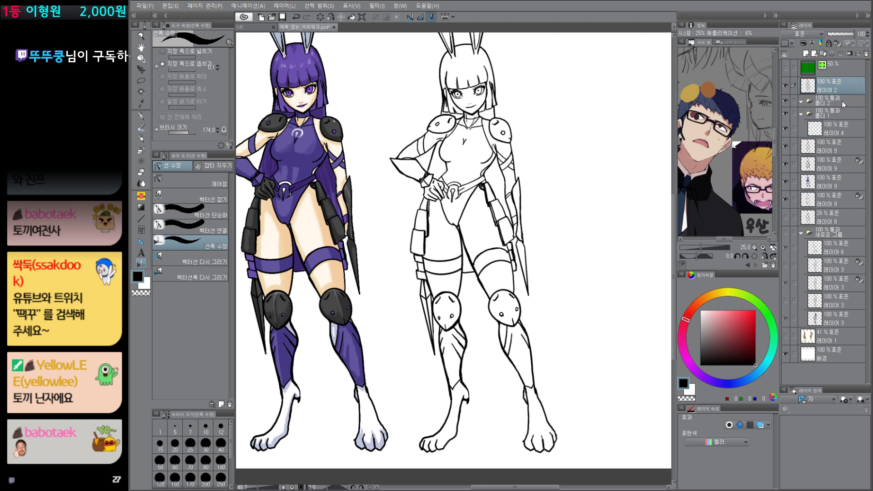
left_click_drag(836, 128, 839, 97)
left_click(839, 122)
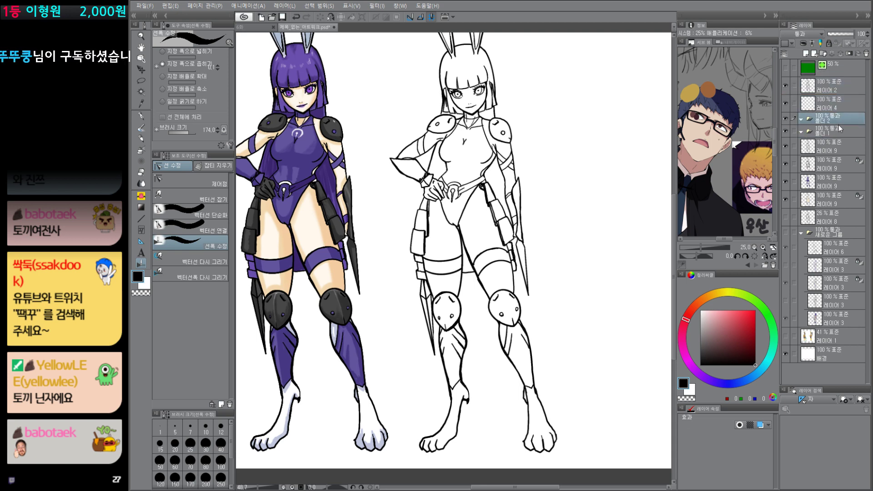
key("Delete")
key("Delete")
Step: Examine 레이어 2 and 레이어 4 by showing each one alone against the full drawing
left_click(832, 88)
left_click(786, 87, "alt")
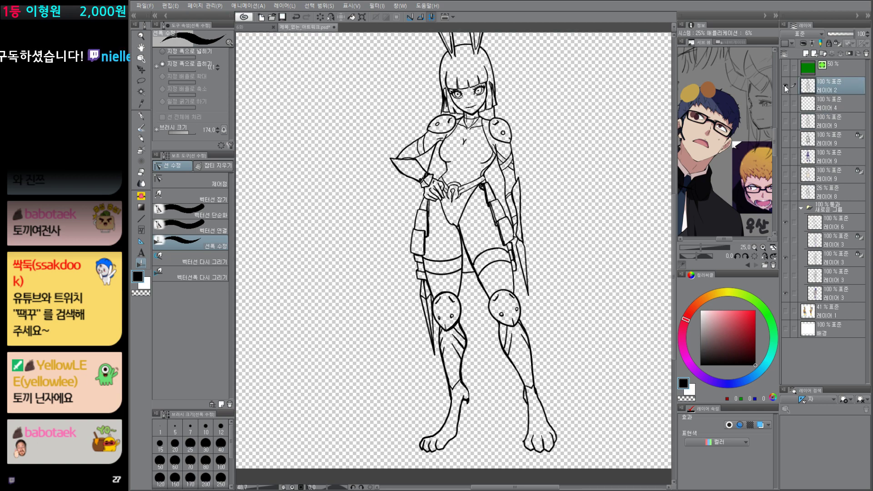
left_click(786, 87, "alt")
left_click(786, 87, "alt")
left_click(786, 86, "alt")
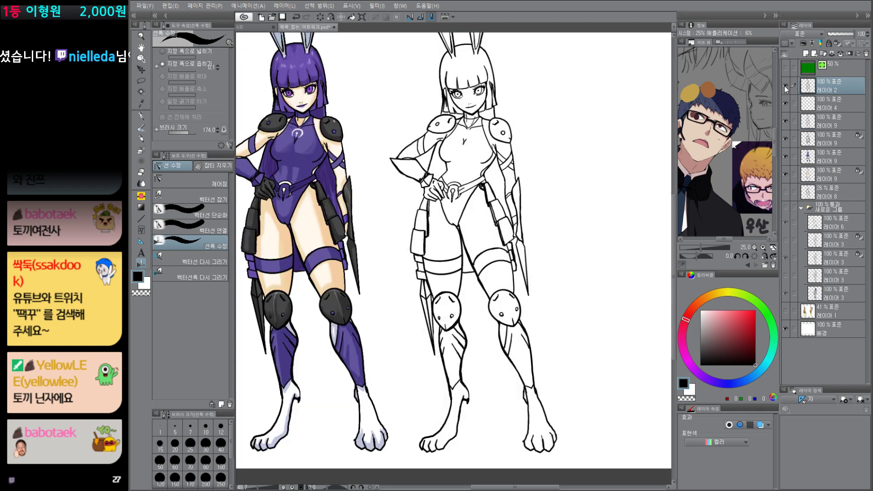
left_click(786, 87, "alt")
left_click(786, 86, "alt")
left_click(786, 104, "alt")
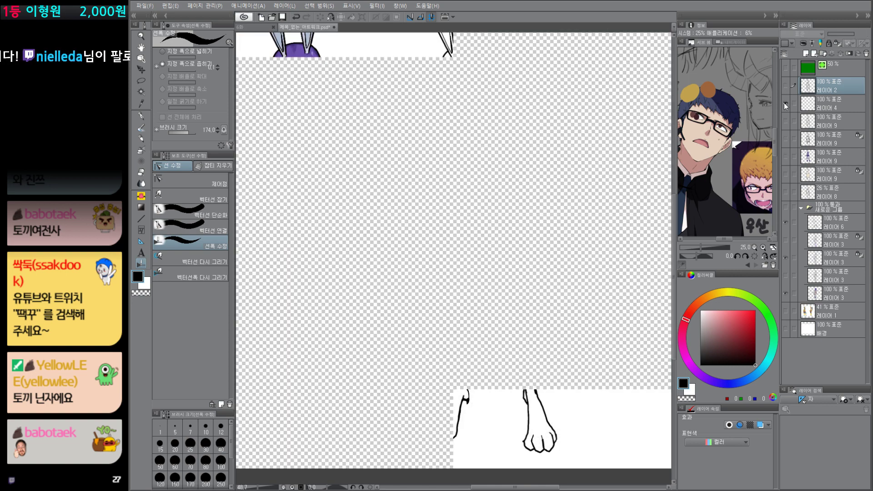
left_click(786, 104, "alt")
Step: Select 레이어 4 and sample the colored figure's suit purple, RGB 98, 84, 158, for the pen
left_click(831, 106)
left_click_drag(549, 233, 543, 311)
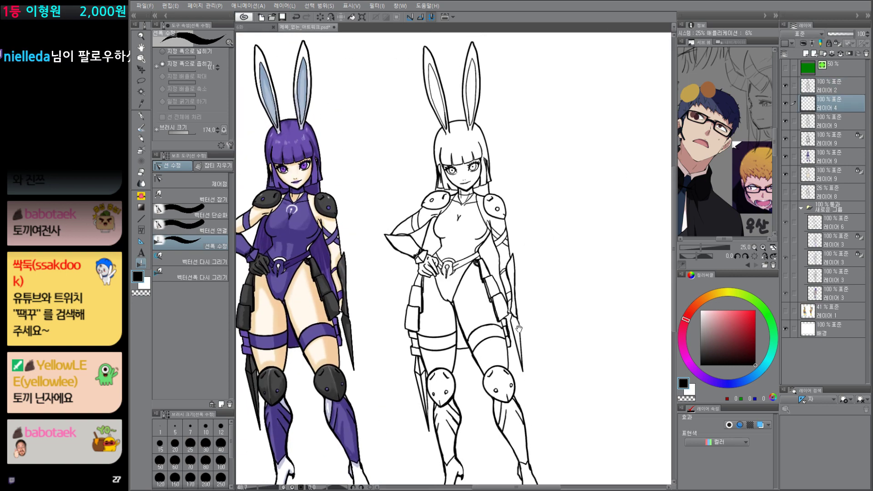
key("p")
left_click(309, 207, "alt")
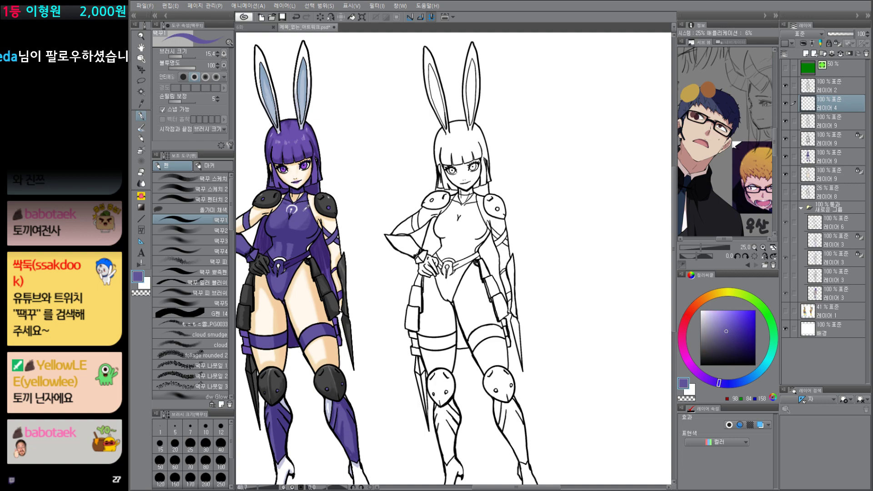
left_click_drag(513, 223, 514, 241)
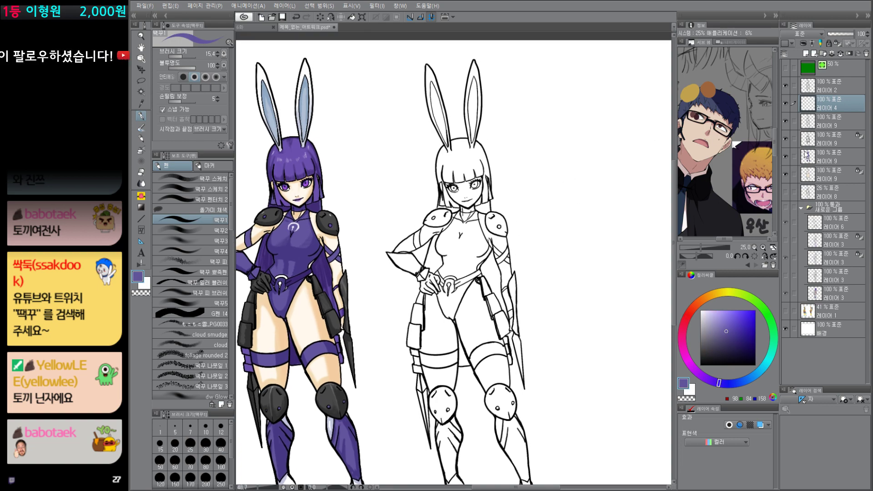
Step: Examine the colored figure's 레이어 9 layers by isolating them one at a time
left_click(788, 120, "alt")
left_click(788, 121, "alt")
left_click(786, 136, "alt")
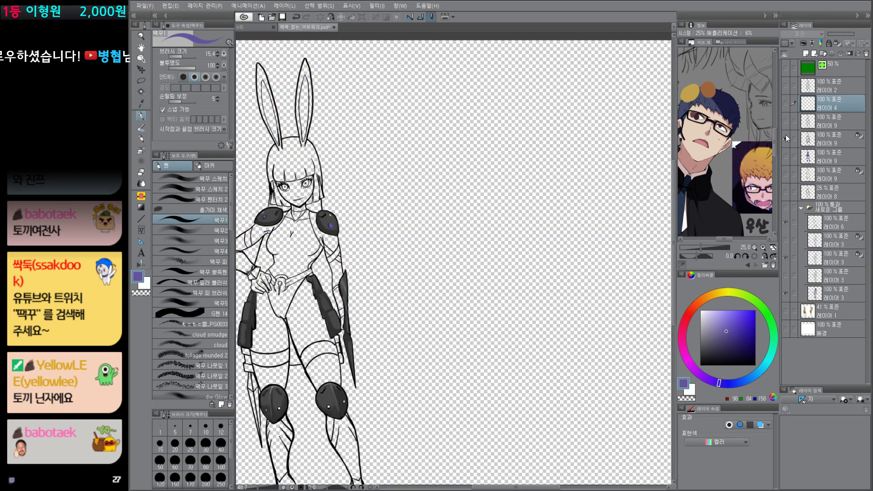
left_click(785, 135, "alt")
left_click(788, 157, "alt")
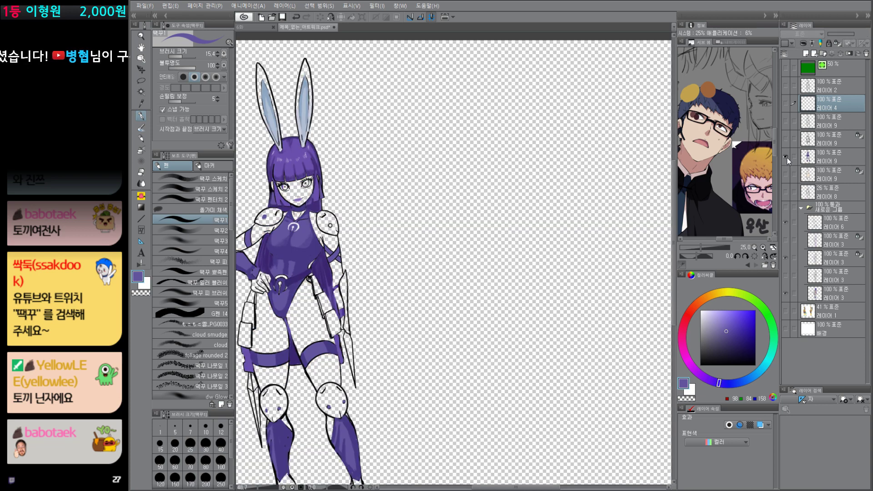
left_click(787, 157, "alt")
left_click(788, 157, "alt")
left_click(788, 158, "alt")
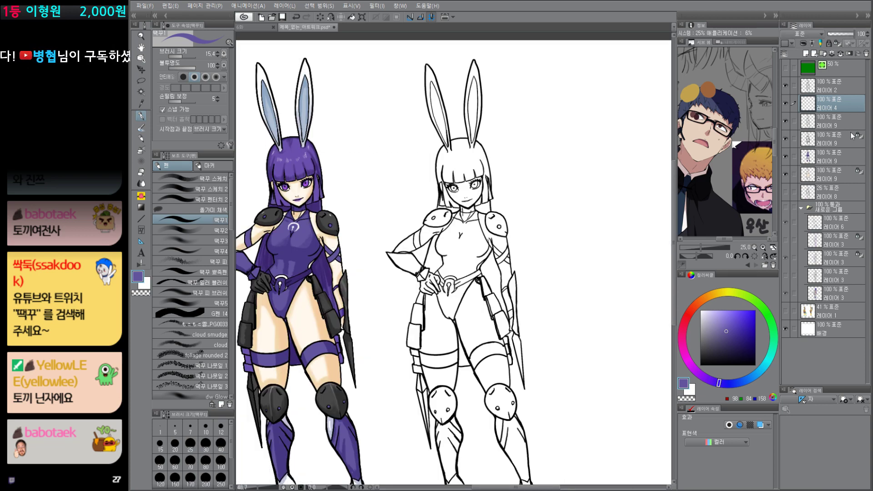
Step: Start a quick mask and fill the uncolored figure's torso with the mask using the Fill tool
scroll(507, 263, "up", 3)
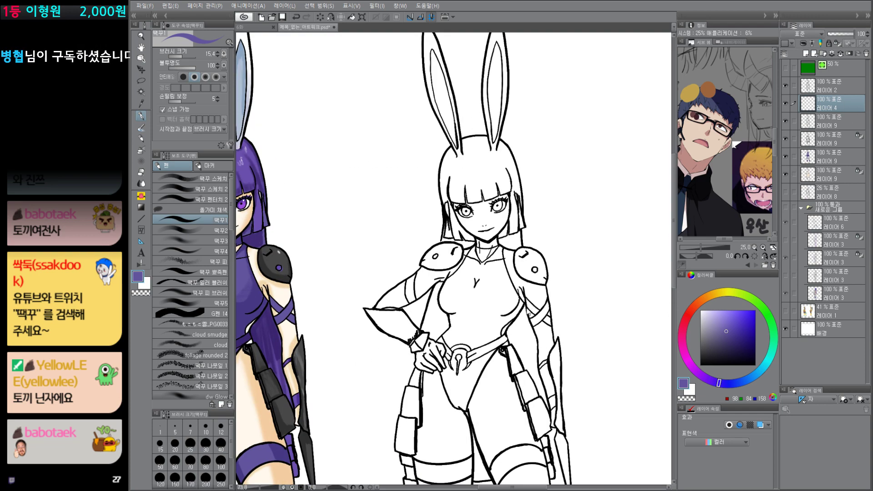
key("ctrl+m")
key("g")
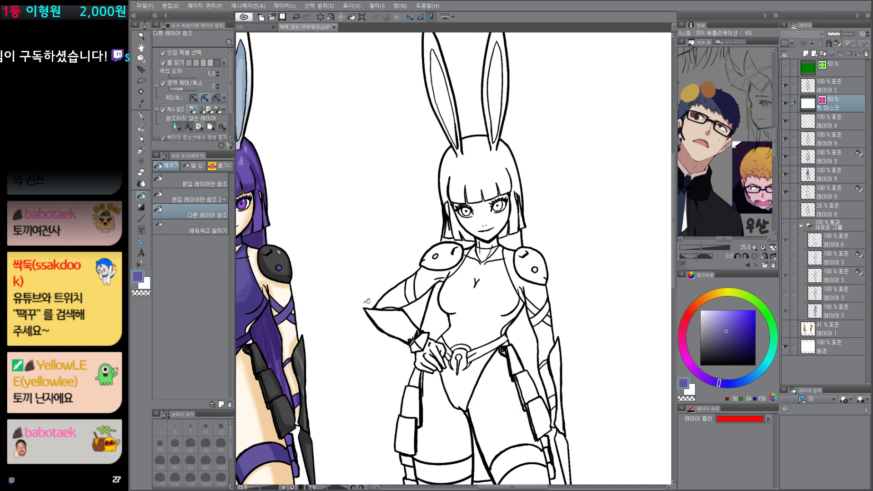
left_click_drag(475, 352, 481, 310)
left_click(495, 252)
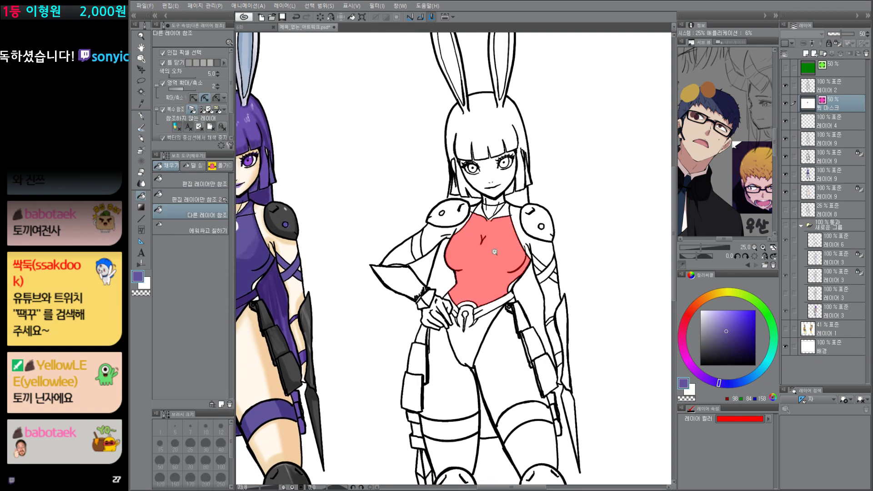
scroll(495, 252, "up", 2)
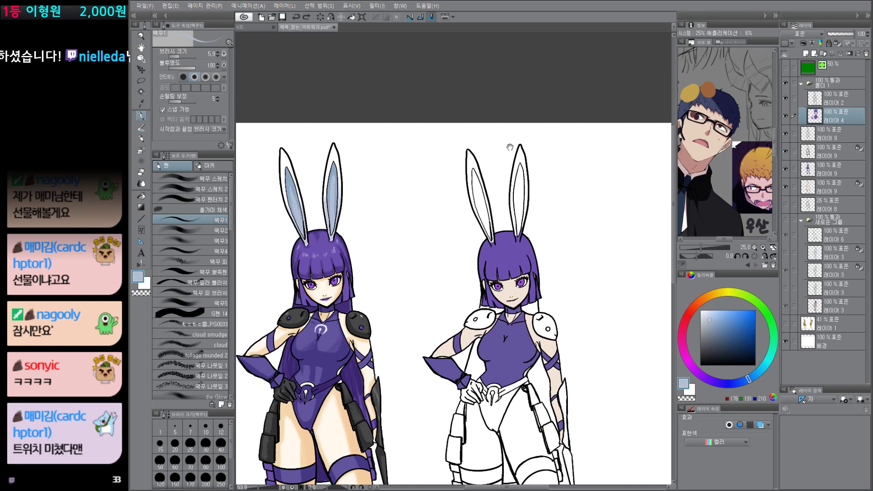
Step: Quick-mask both inner ears of the line-art figure, fill them on 레이어 4 with light blue-grey RGB 176, 191, 210, and deselect
key("ctrl+m")
key("g")
left_click(487, 212)
left_click(524, 203)
key("q")
key("alt+Delete")
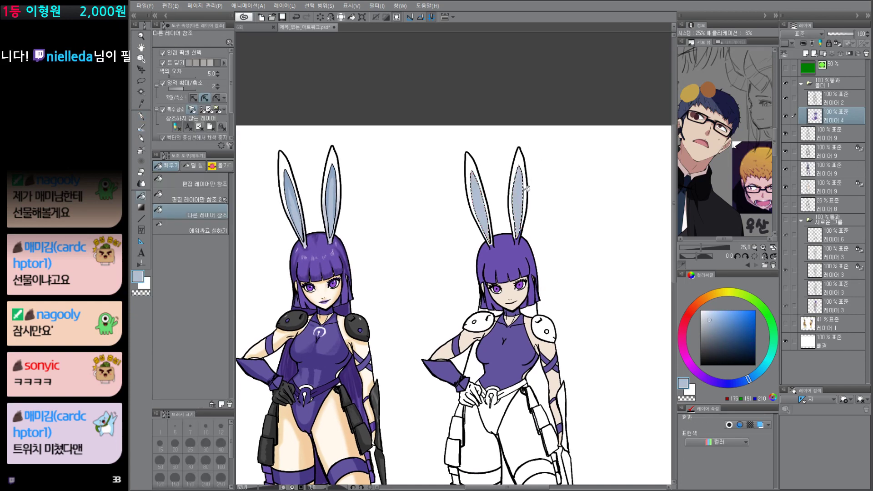
key("ctrl+d")
Step: Sample white from the colored figure's ear and start a new quick mask with the Fill tool ready
left_click(335, 151, "alt")
key("q")
key("p")
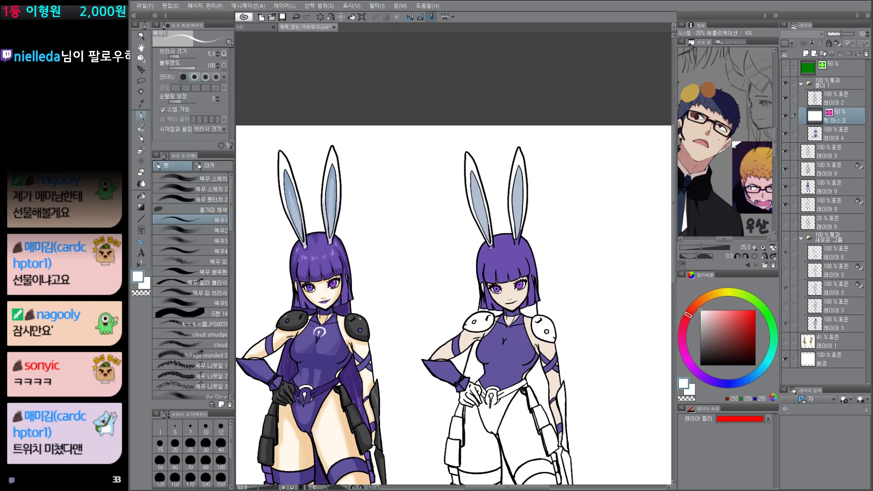
key("g")
Step: Close off the left ear's base with a mask stroke and mask the whole white rim of that ear
scroll(496, 237, "up", 5)
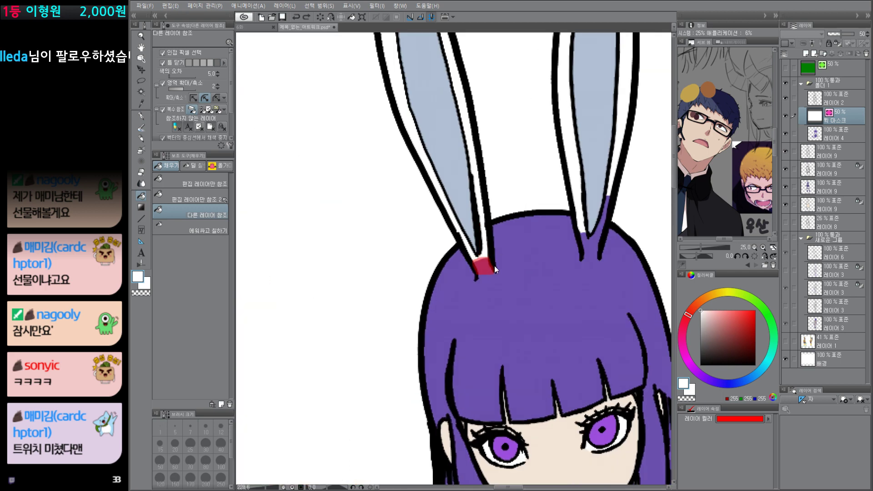
key("p")
left_click_drag(485, 274, 478, 276)
key("g")
left_click(485, 267)
left_click(485, 251)
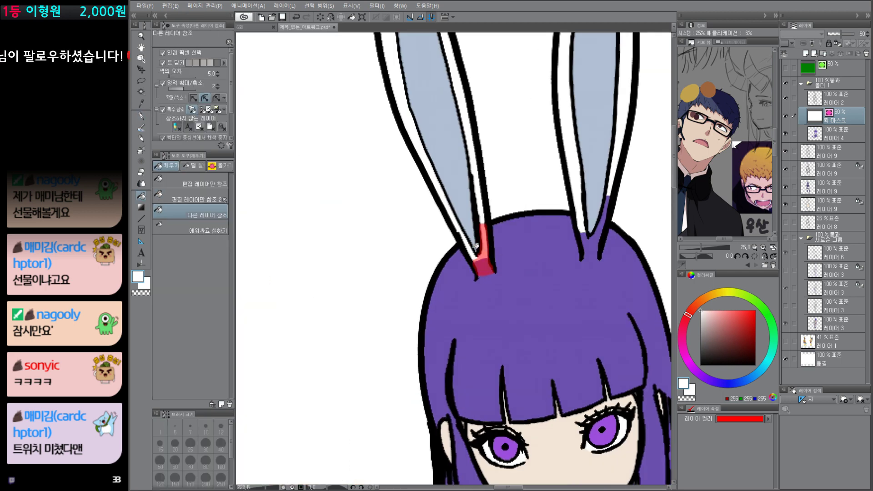
left_click(470, 253)
scroll(489, 211, "down", 3)
left_click_drag(491, 190, 486, 245)
left_click(455, 157)
Step: Close off the right ear's base and mask the white rim of that ear
left_click(529, 277)
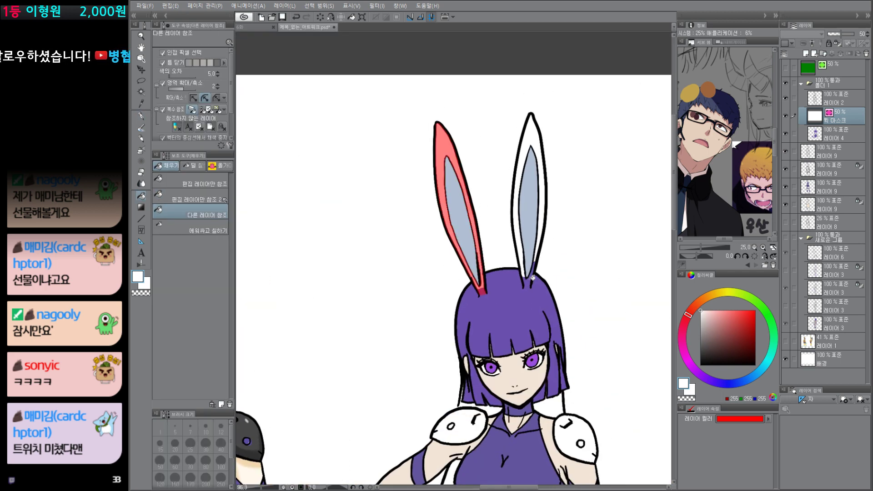
key("p")
key("g")
left_click(524, 271)
left_click(539, 253)
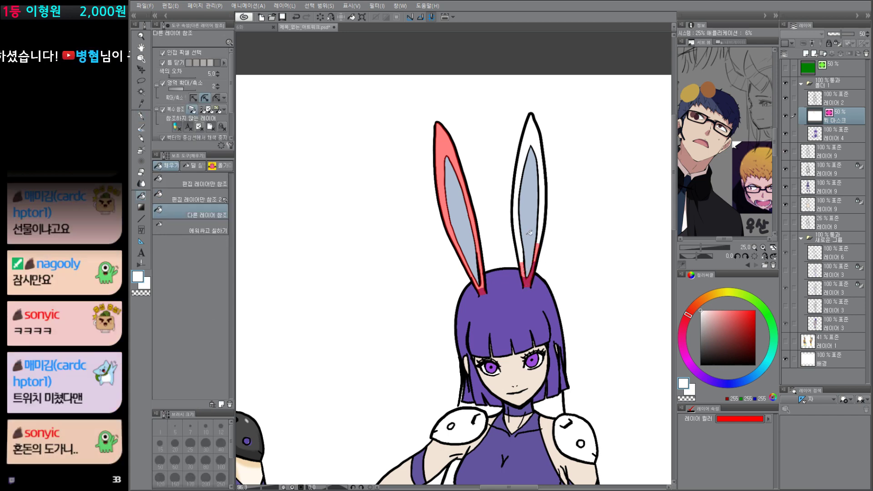
left_click(516, 209)
left_click(537, 135)
Step: Convert the ear mask to a selection, fill it with white on 레이어 4, and deselect
scroll(563, 246, "down", 5)
key("q")
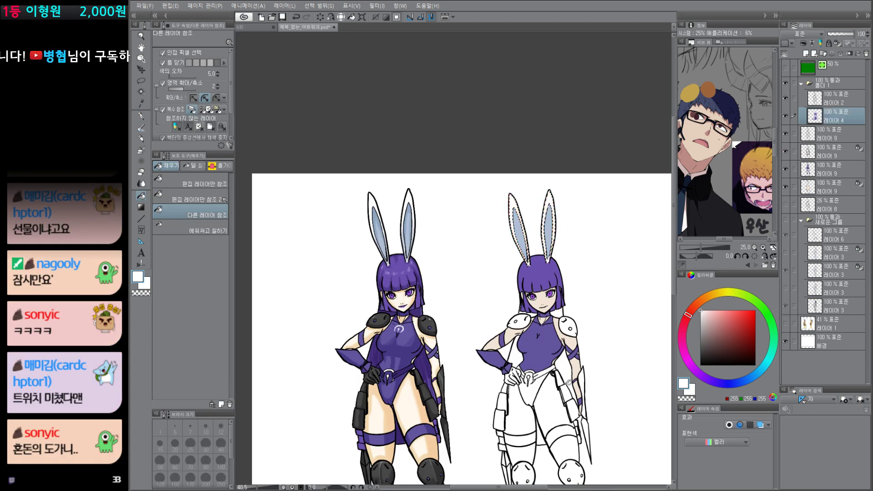
key("alt+Delete")
key("ctrl+d")
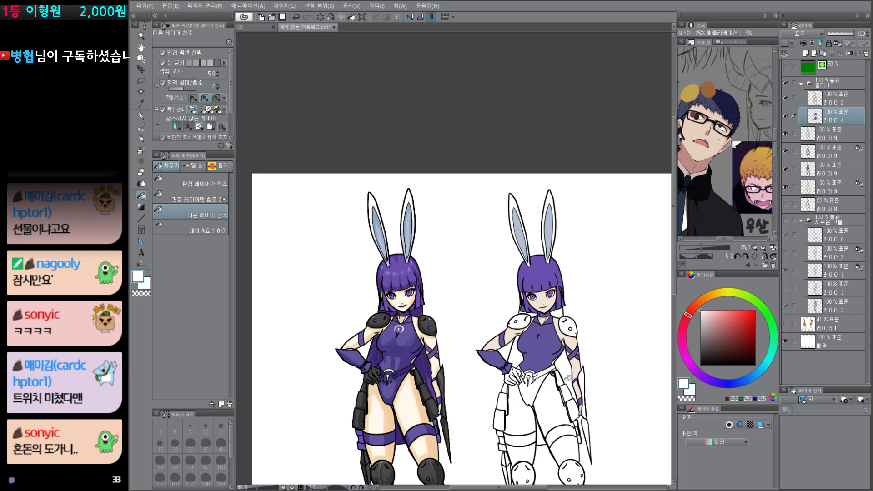
Step: Sample the dark purple of the colored figure's cape and mask the back hair beside the neck in a new quick mask
left_click_drag(578, 465, 542, 416)
scroll(544, 417, "up", 1)
key("p")
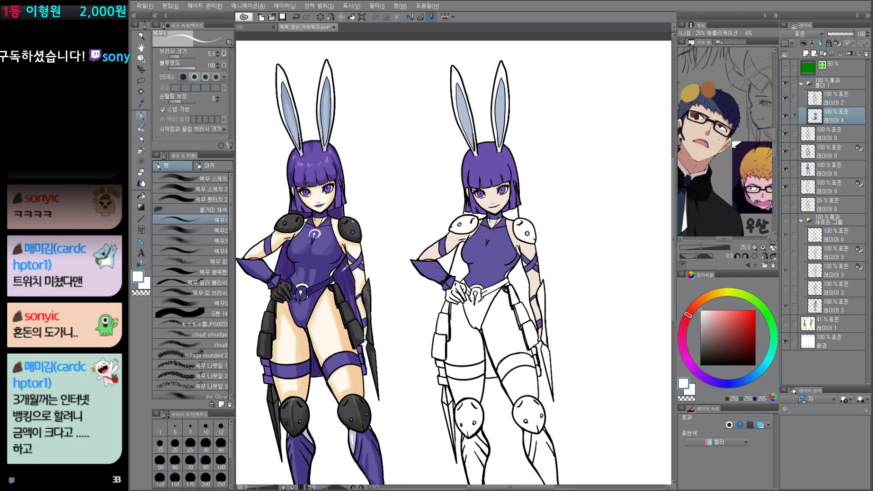
left_click(345, 269, "alt")
left_click_drag(514, 235, 514, 236)
key("q")
key("g")
left_click(510, 212)
left_click(475, 214)
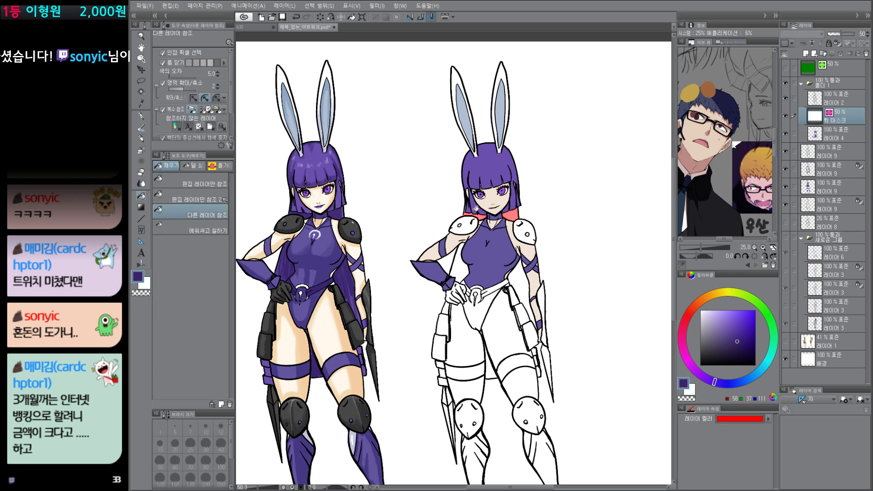
Step: Mask the narrow strip of back hair outside the left side lock with the enclose-and-fill sub tool, undoing stray attempts
scroll(475, 208, "up", 4)
key("g")
mouse_move(504, 218)
left_mouse_down()
mouse_move(449, 201)
mouse_move(467, 222)
mouse_move(476, 202)
mouse_move(475, 227)
left_mouse_up()
key("ctrl+z")
key("g")
key("m")
key("ctrl+z")
key("g")
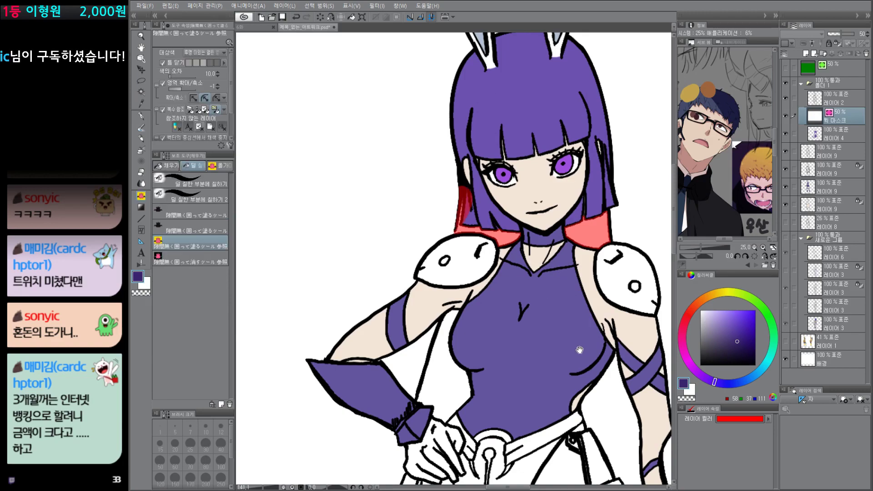
Step: Continue the dark purple mask on the cape beside the hip using the Fill tool that refers to other layers
left_click_drag(621, 333, 563, 289)
scroll(564, 287, "down", 3)
left_click_drag(567, 343, 548, 285)
key("g")
left_click(548, 267)
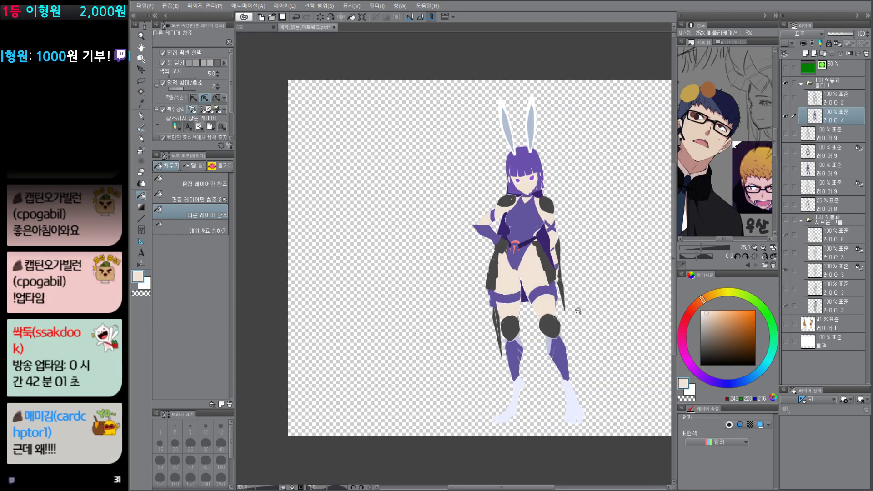
Step: Toggle between 레이어 4 alone and the full drawing to inspect the flat colors from head to feet
scroll(578, 319, "up", 4)
scroll(580, 328, "down", 3)
left_click(785, 118, "alt")
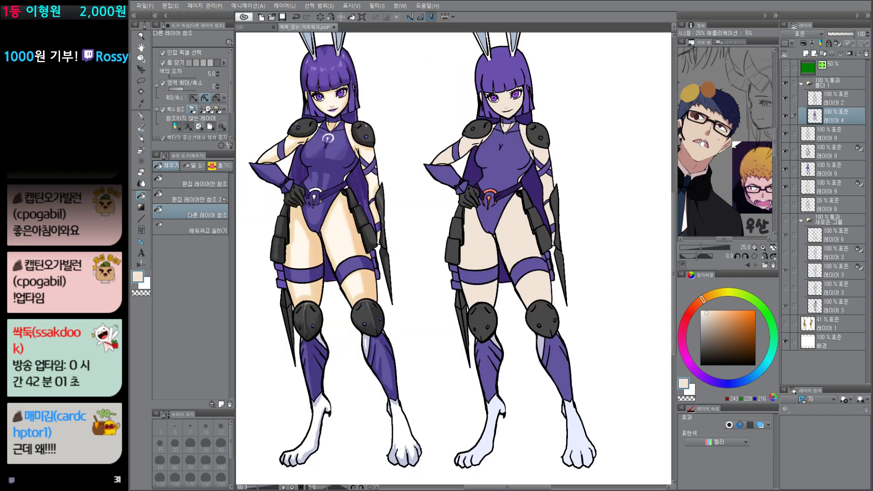
left_click_drag(562, 204, 549, 284)
left_click_drag(514, 219, 579, 217)
left_click(785, 116, "alt")
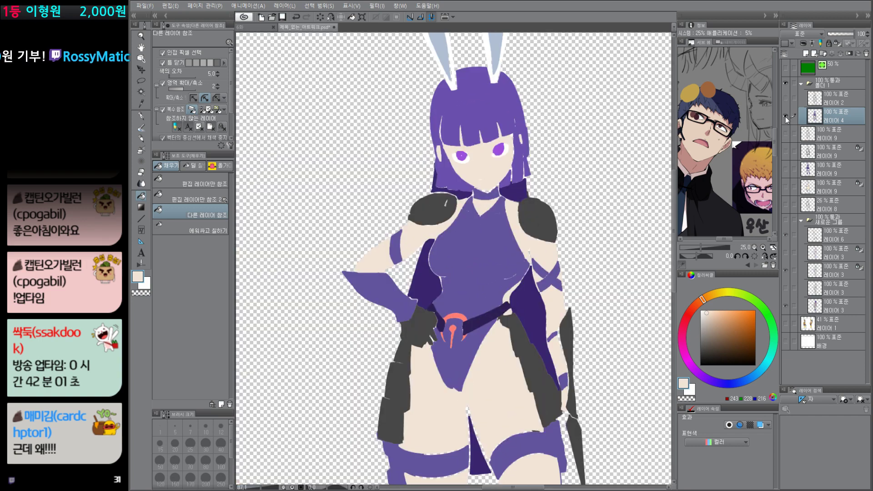
left_click(785, 117, "alt")
left_click_drag(603, 322, 478, 235)
left_click(786, 116, "alt")
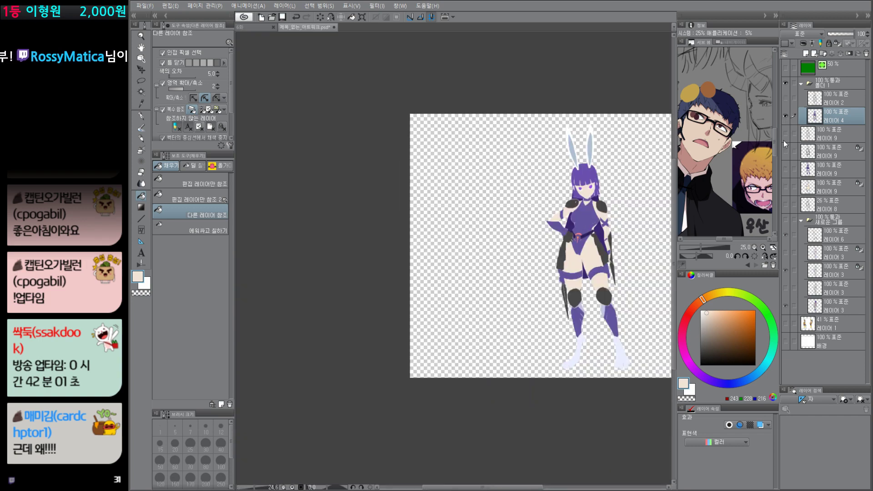
left_click_drag(586, 443, 507, 446)
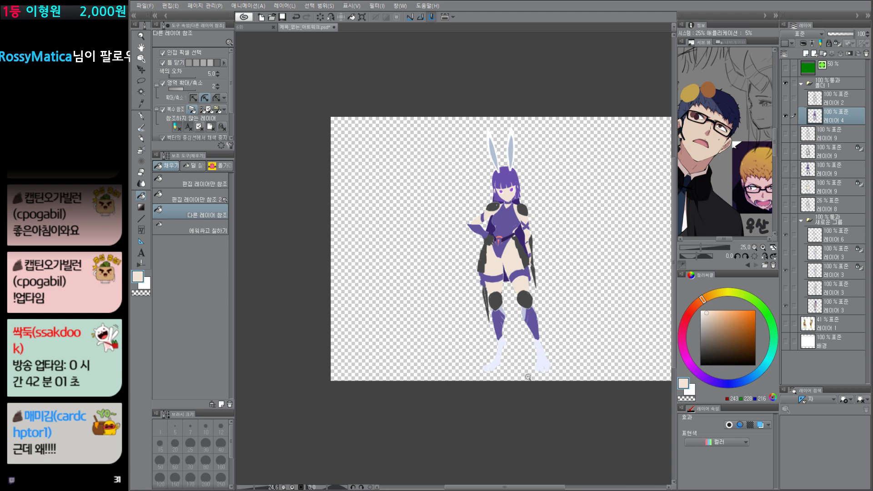
left_click_drag(543, 359, 550, 352)
left_click(786, 118, "alt")
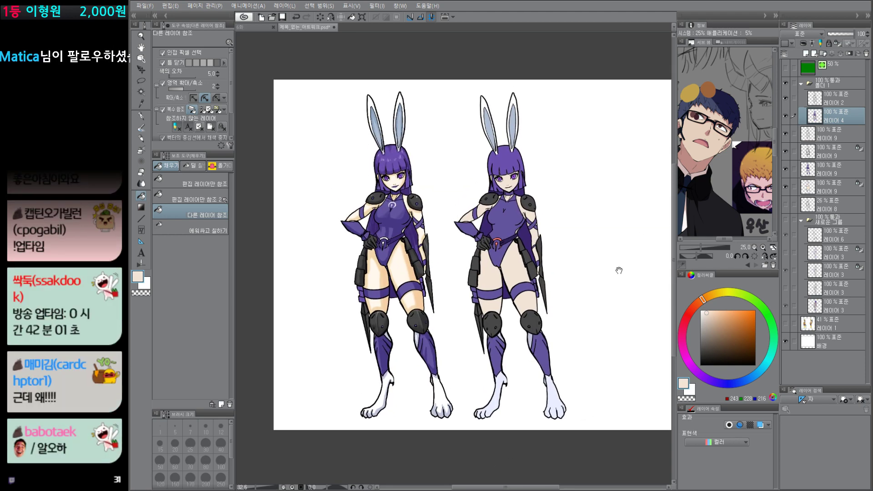
Step: Isolate each 레이어 9 in turn to examine how the colored figure's parts are separated, and restore all layers
left_click(786, 134, "alt")
scroll(412, 156, "up", 3)
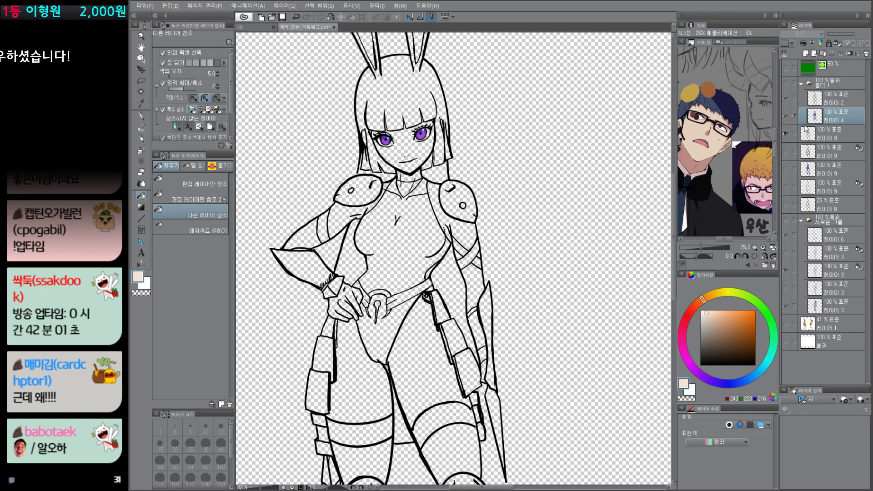
left_click(786, 134, "alt")
left_click(785, 151, "alt")
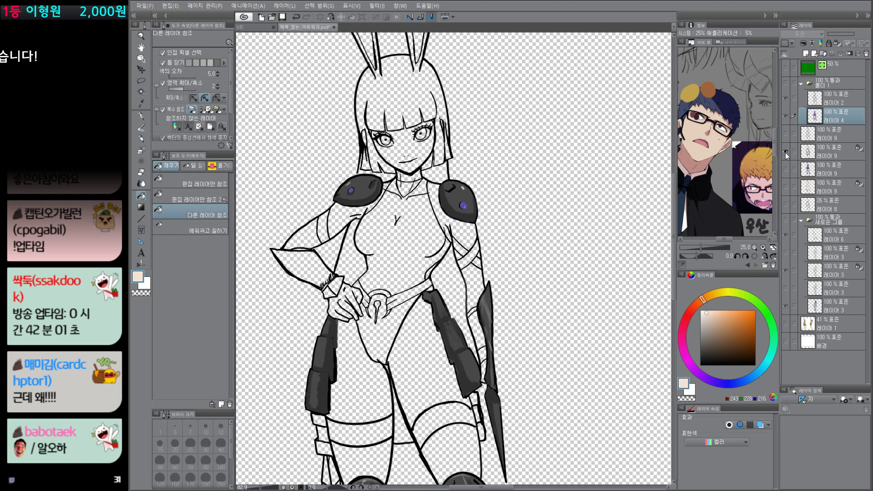
left_click(785, 152, "alt")
left_click_drag(546, 384, 571, 210)
left_click(786, 170, "alt")
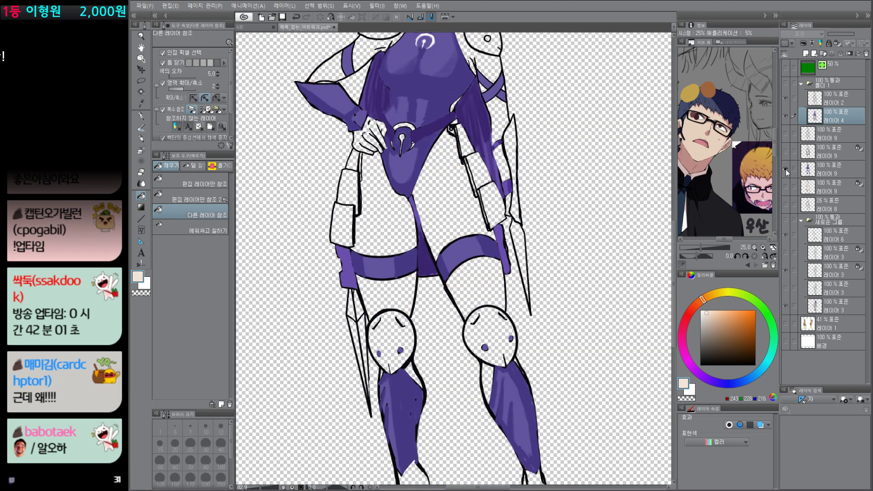
left_click(786, 170, "alt")
left_click(784, 187, "alt")
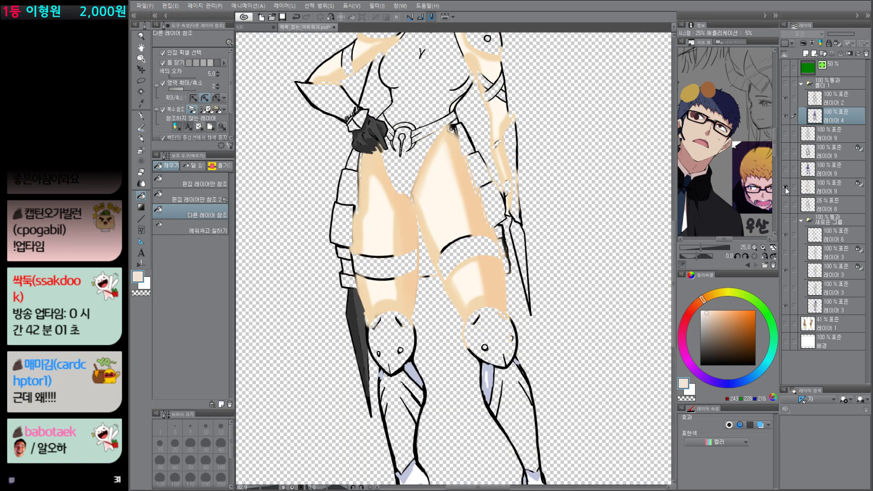
left_click(785, 188, "alt")
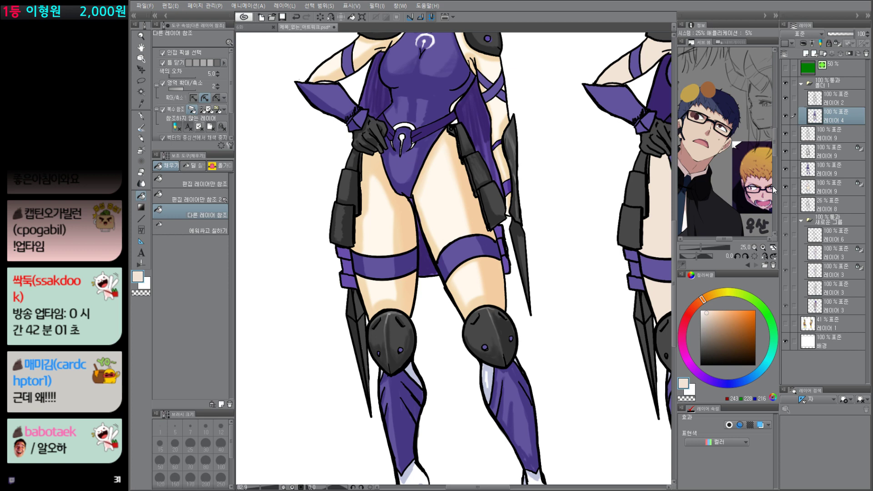
Step: Set the flat-color layer 레이어 4 as the reference layer
scroll(540, 378, "down", 3)
left_click_drag(540, 378, 476, 416)
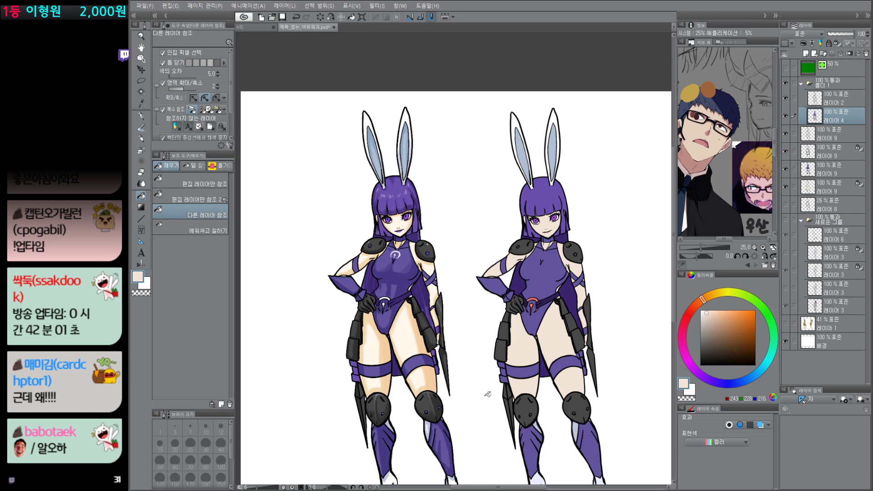
left_click_drag(549, 399, 511, 357)
left_click_drag(519, 407, 519, 405)
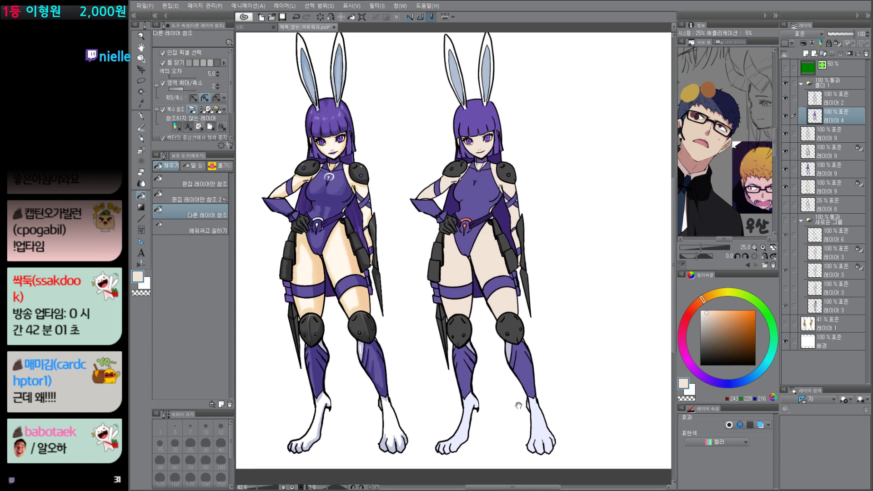
left_click_drag(576, 305, 581, 328)
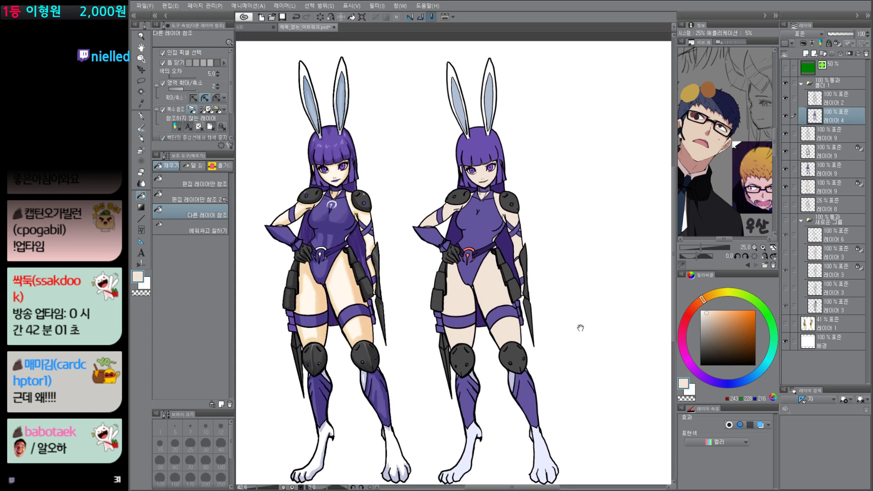
left_click(838, 103)
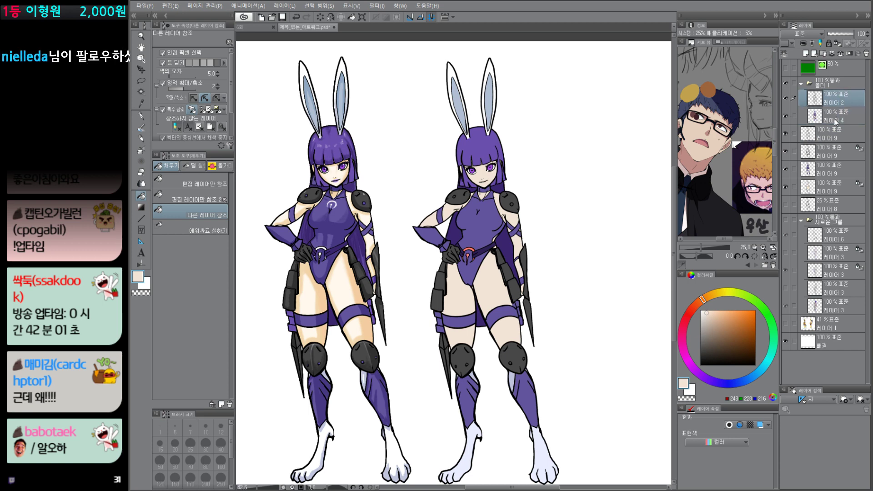
left_click(838, 119)
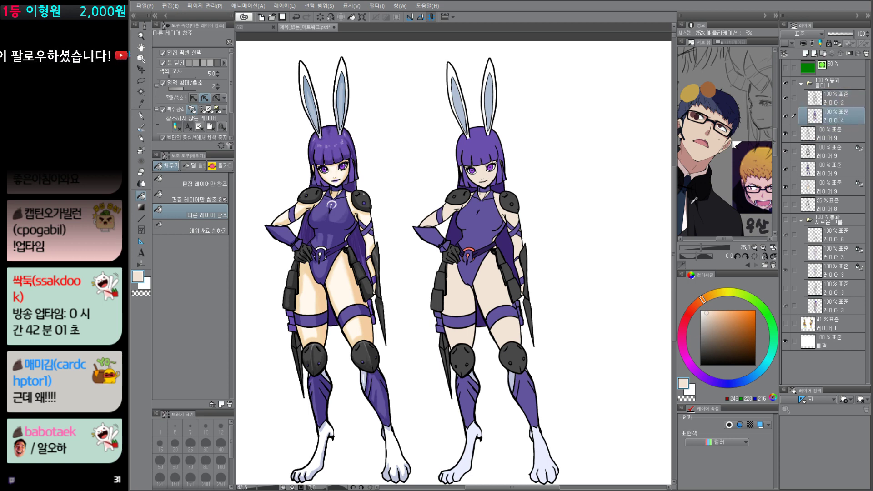
right_click(814, 116)
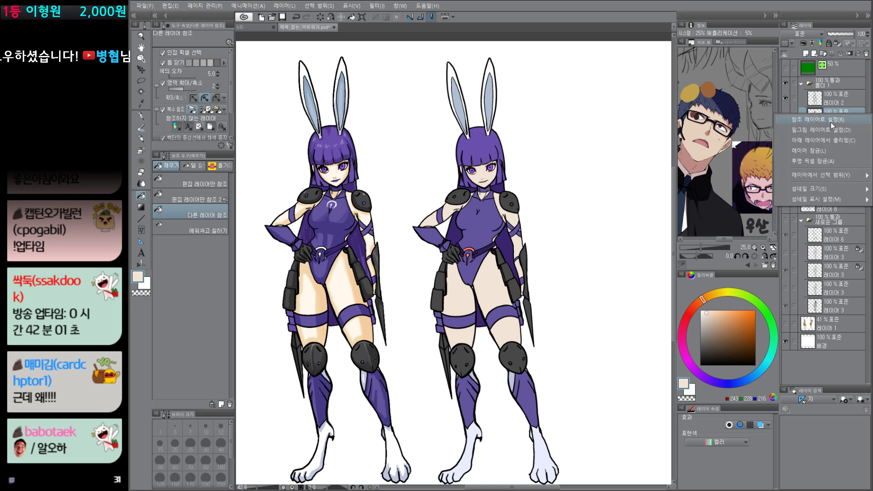
left_click(839, 120)
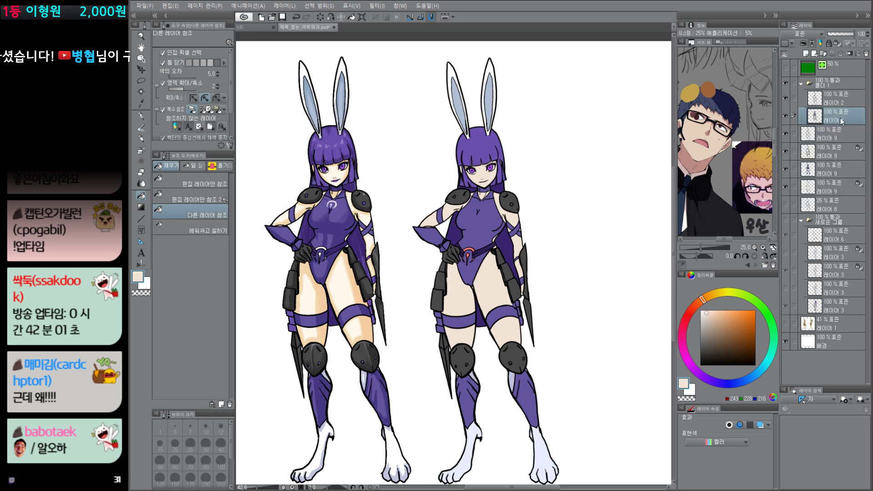
Step: Isolate 레이어 4 and examine the flat fills around the torso up close, and restore the full drawing
left_click(785, 116, "alt")
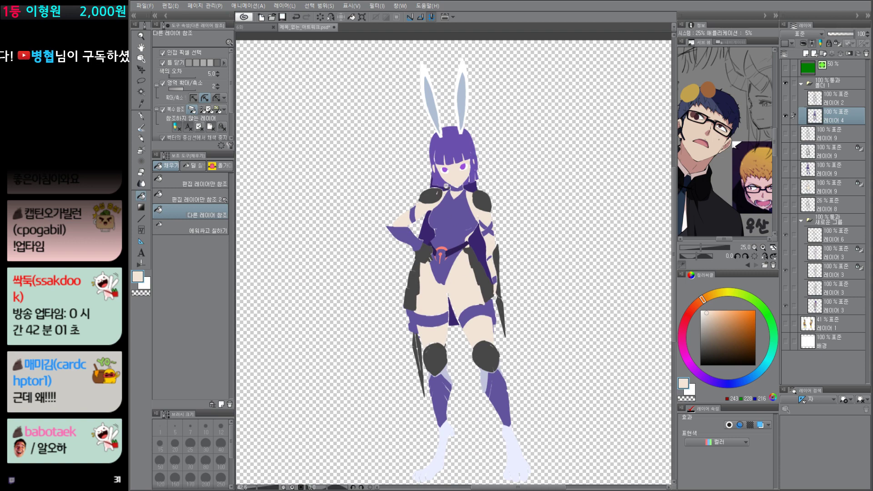
scroll(552, 299, "up", 8)
left_click_drag(540, 259, 524, 454)
mouse_move(517, 276)
left_mouse_down()
mouse_move(527, 443)
mouse_move(518, 118)
left_mouse_up()
left_click_drag(524, 387, 543, 253)
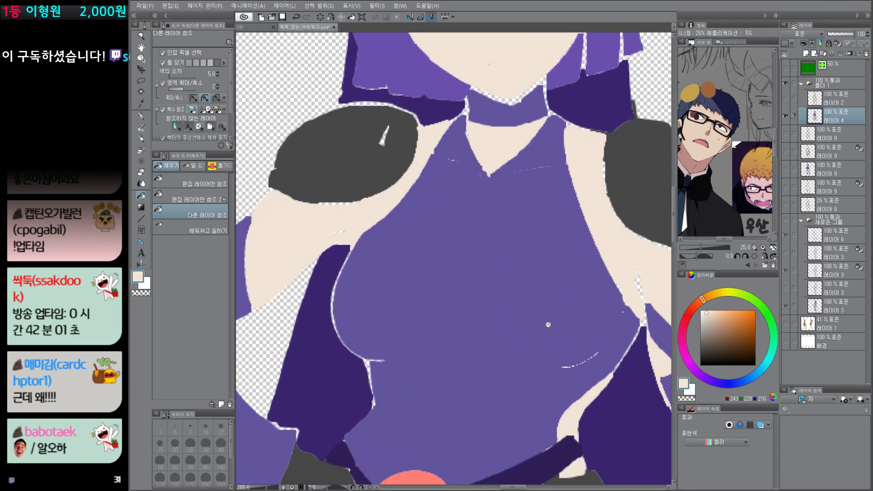
scroll(547, 325, "down", 6)
left_click_drag(563, 337, 540, 271)
left_click(786, 116, "alt")
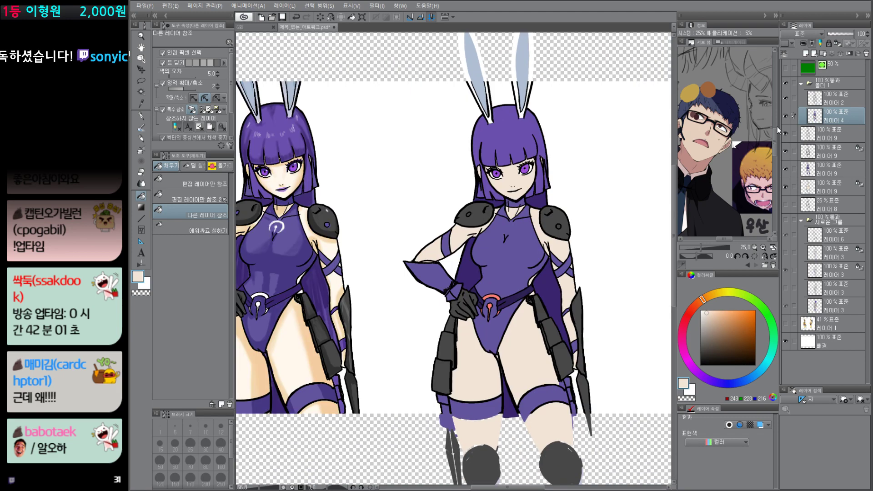
Step: Review the fill and reference settings of the Auto Select sub tool for reference layers, and close its detail settings
scroll(600, 326, "down", 3)
left_click_drag(592, 332, 567, 316)
key("w")
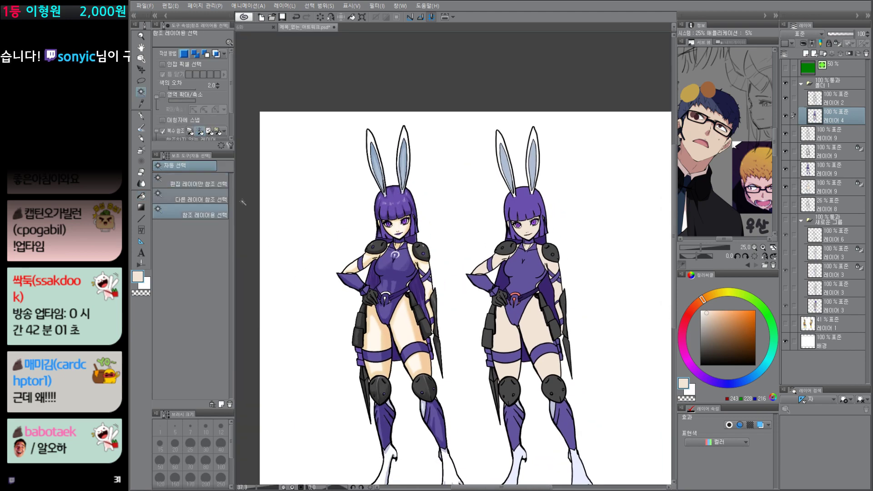
double_click(208, 218)
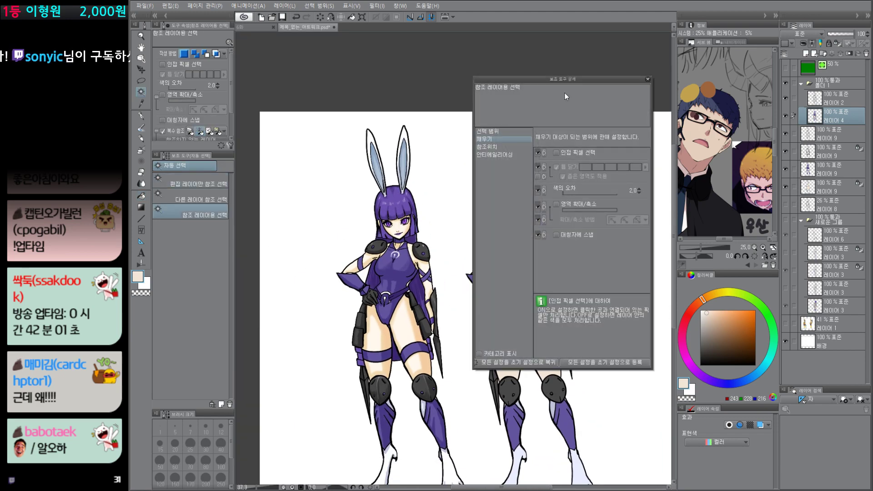
left_click(527, 146)
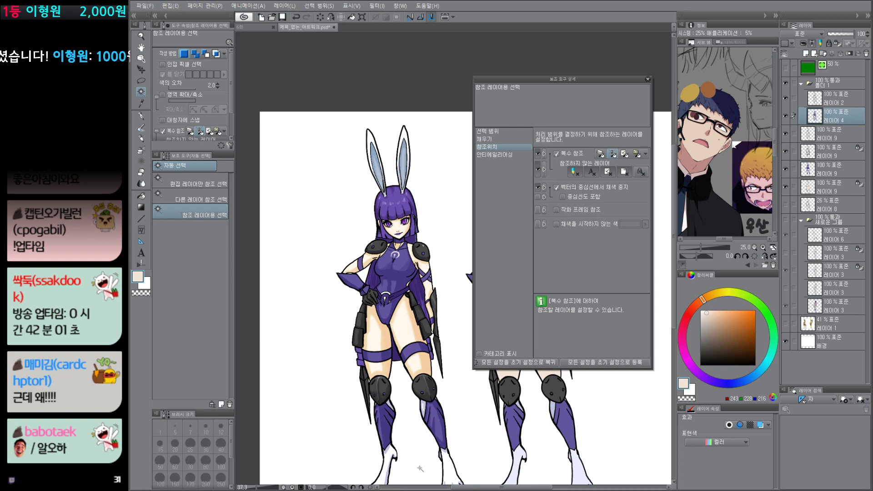
left_click(393, 490)
left_click_drag(525, 49, 534, 0)
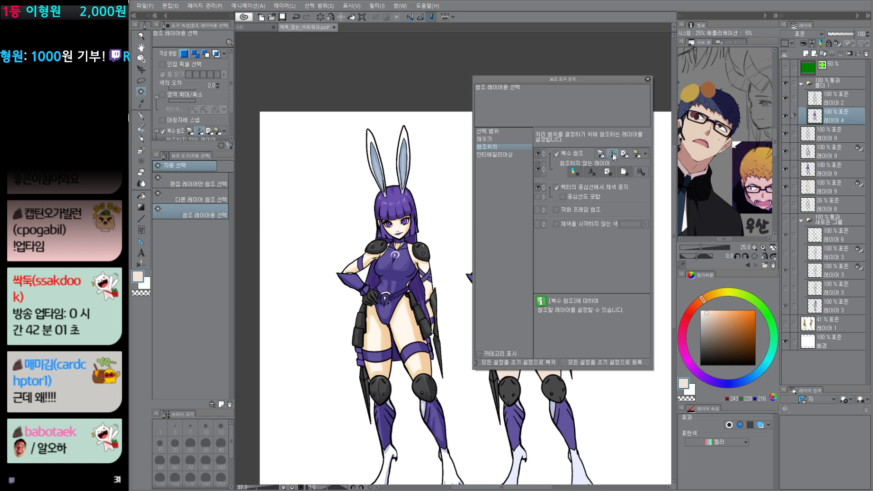
left_click(487, 138)
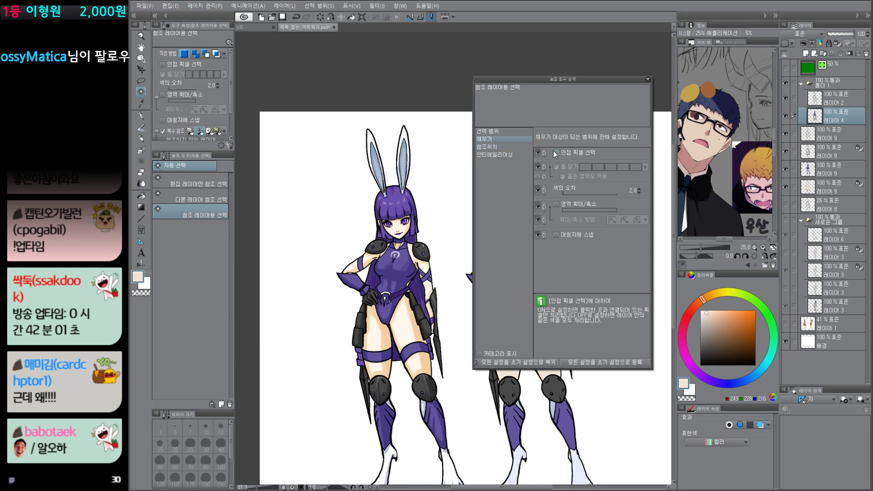
left_click(648, 80)
Step: On 레이어 2, auto-select every skin area of the flat-colored figure and preview the selection as a quick mask
left_click(842, 103)
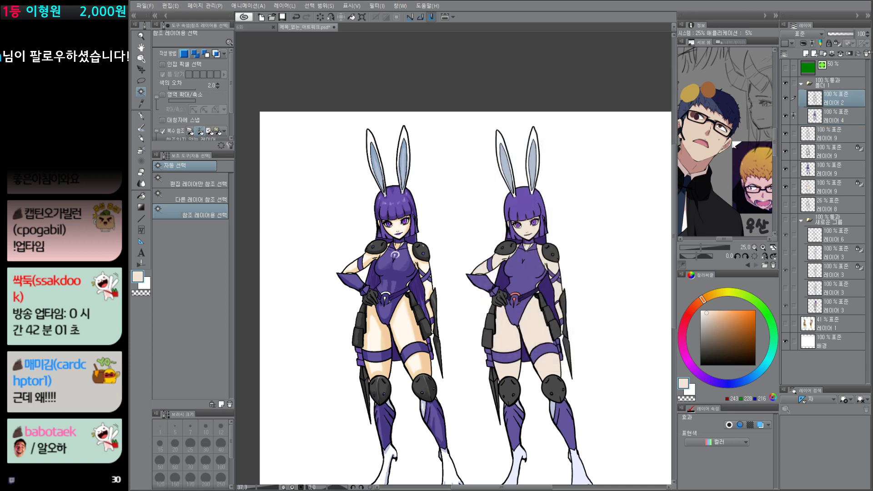
left_click_drag(595, 323, 552, 273)
left_click(494, 278)
key("q")
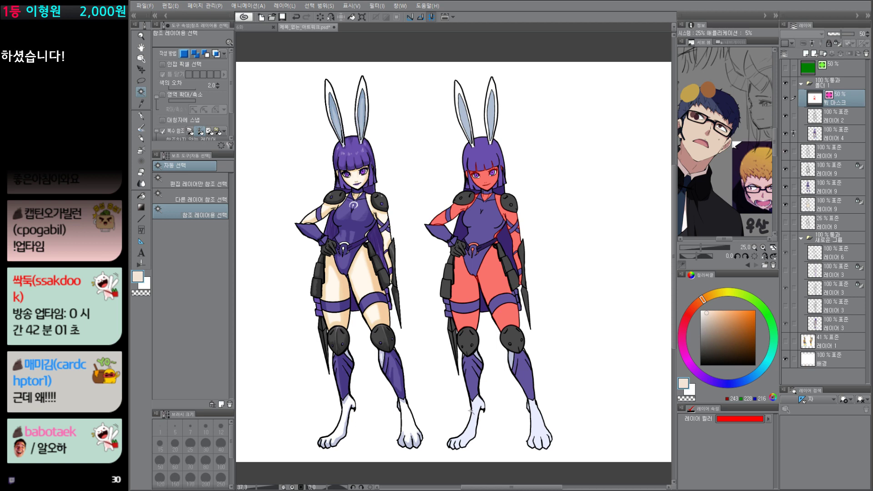
key("q")
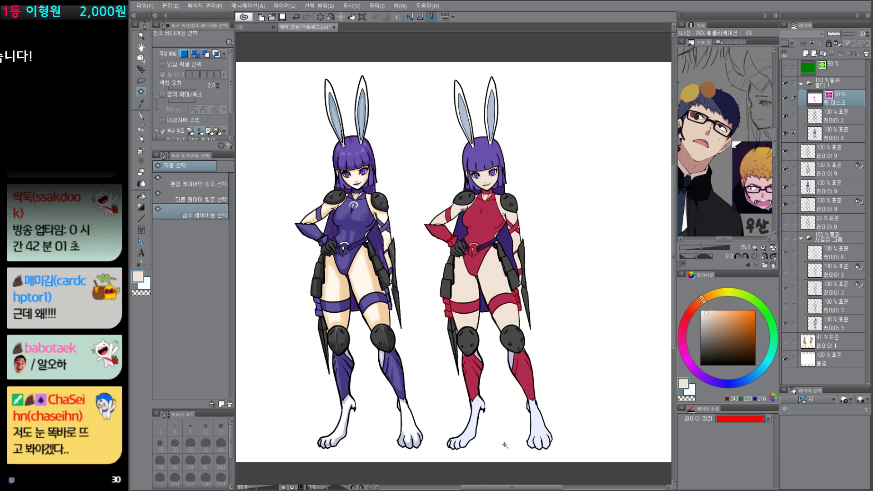
Step: Convert the suit's quick mask back to a selection, and auto-select the hair of the flat-colored figure
key("q")
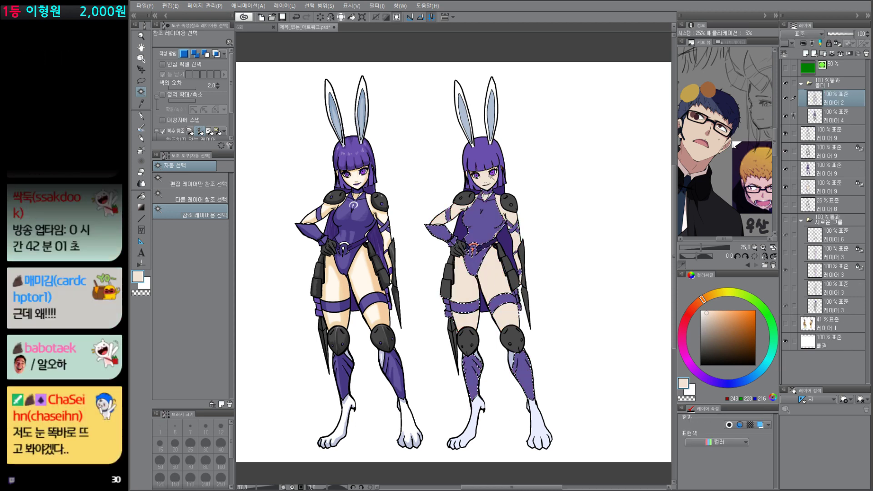
key("q")
Step: Auto-select the inner ear to preview its mask, and auto-select the suit's purple areas and show them as a quick mask
key("q")
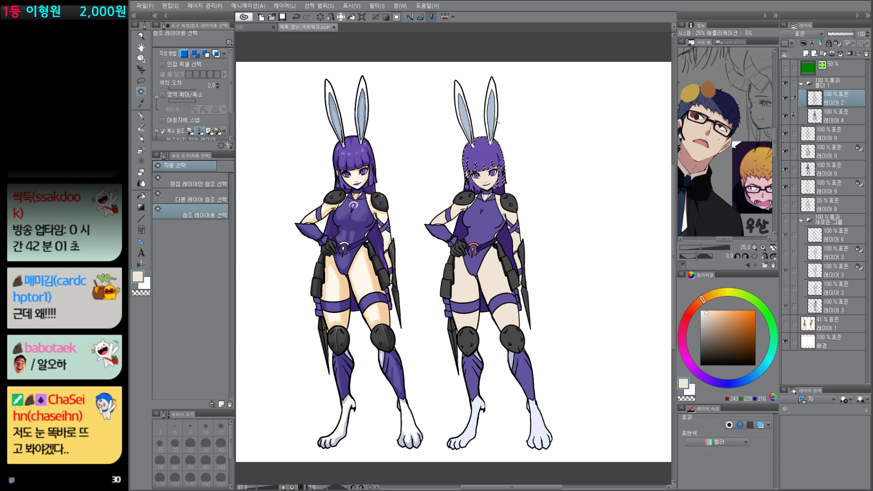
left_click(493, 116)
key("q")
Step: Convert the suit's quick mask back to a selection, auto-select the thigh skin, preview it as a quick mask, and deselect
key("q")
left_click(483, 224)
key("q")
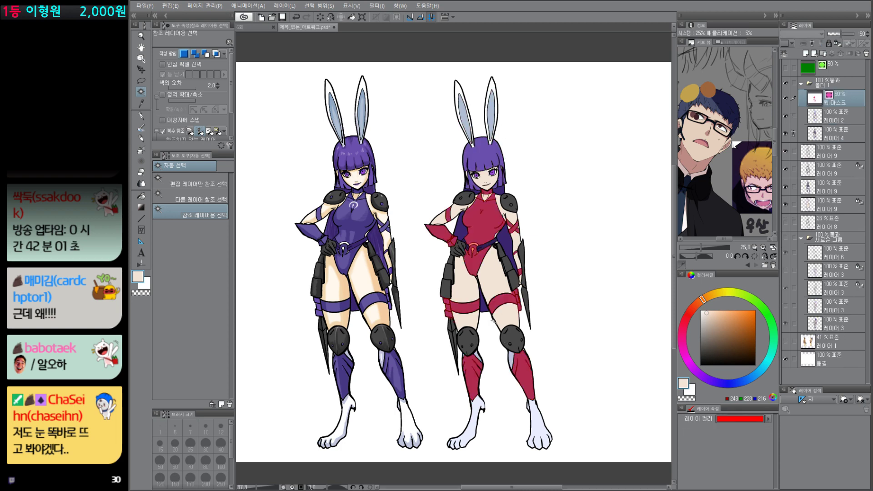
key("q")
left_click(495, 283)
key("q")
key("q")
key("q")
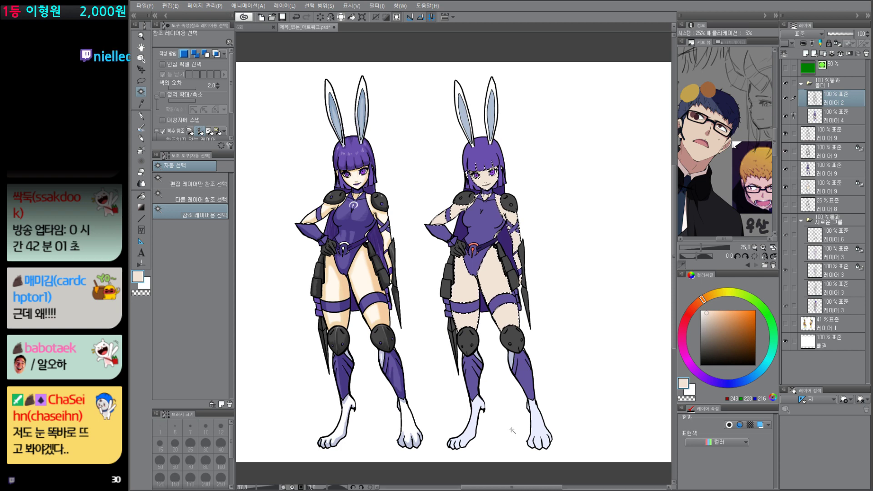
key("ctrl+d")
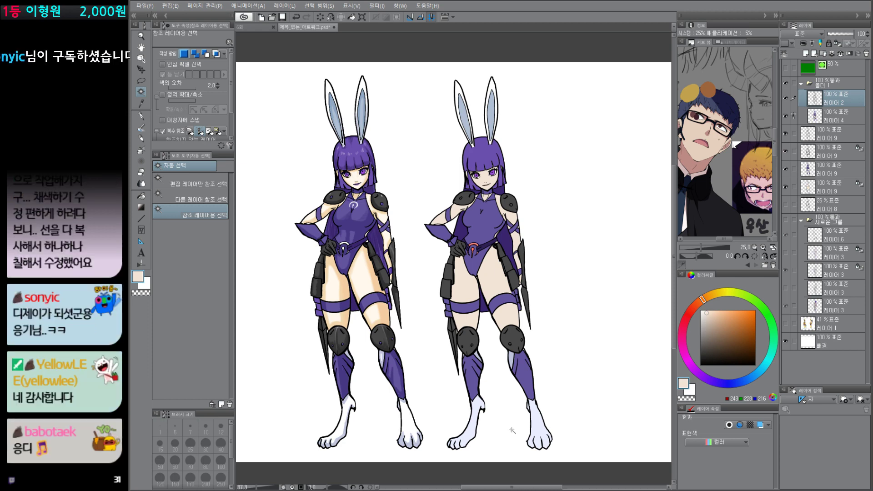
Step: Add a new raster layer directly above 레이어 4 for shading the flat-colored figure
left_click_drag(562, 429, 553, 426)
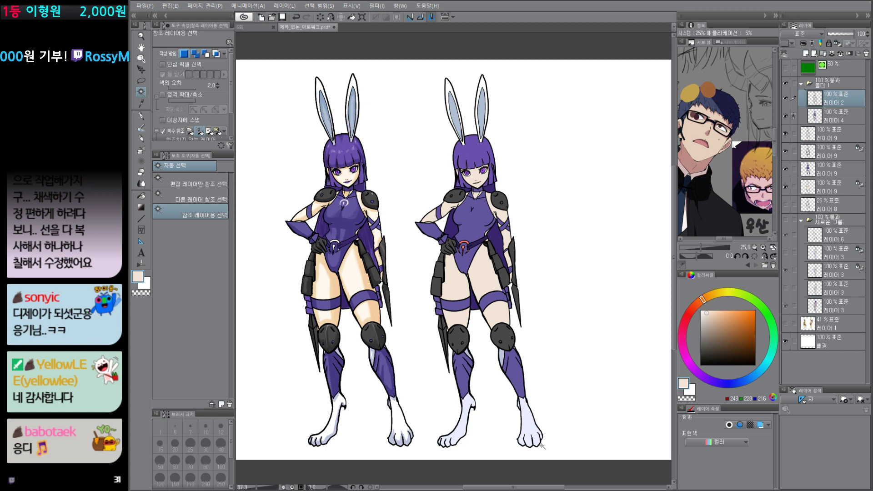
scroll(524, 295, "up", 1)
left_click(836, 115)
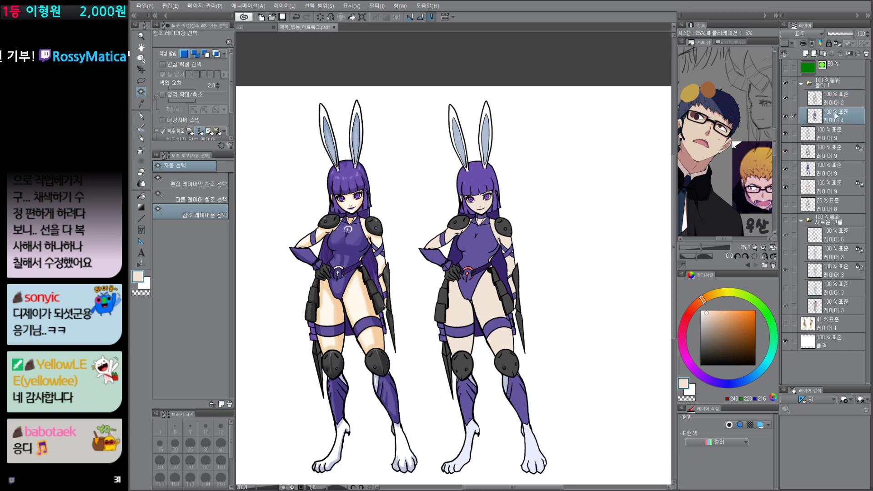
key("ctrl+shift+n")
left_click_drag(506, 330, 513, 311)
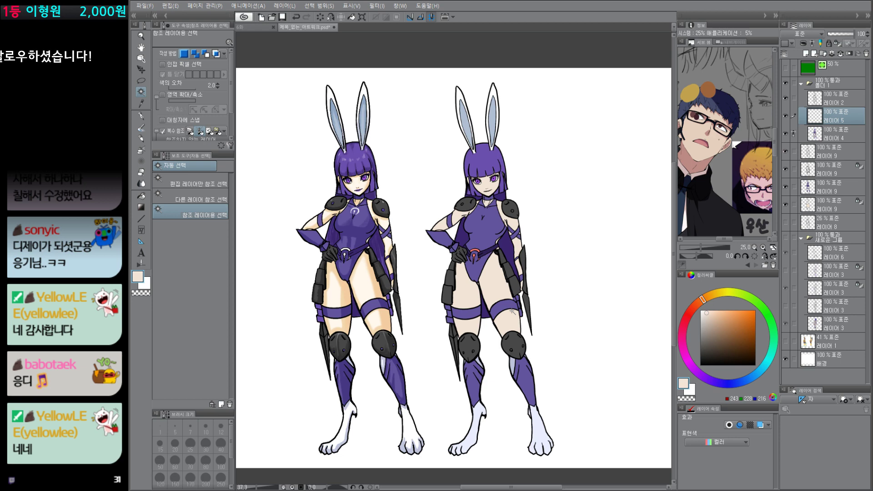
Step: Isolate the 레이어 9 layer holding the shaded figure's purple colors to examine it, and restore the other layers' visibility
left_click(813, 170)
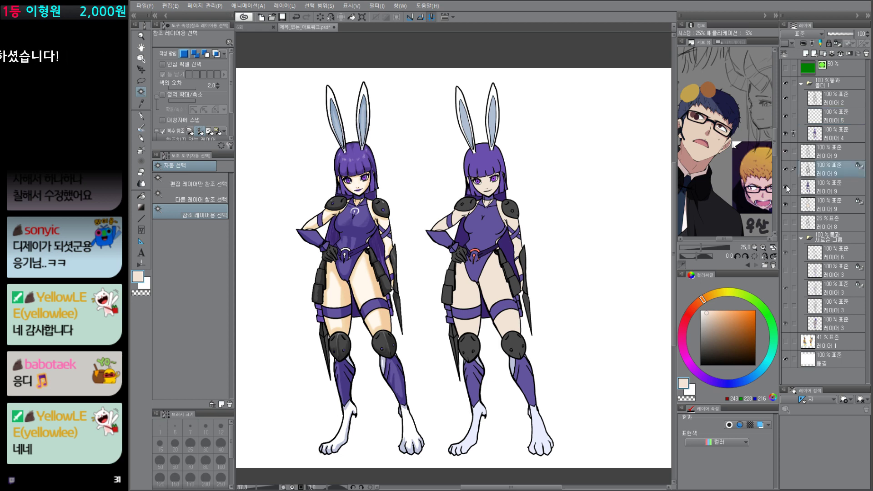
left_click(787, 188)
scroll(409, 248, "up", 5)
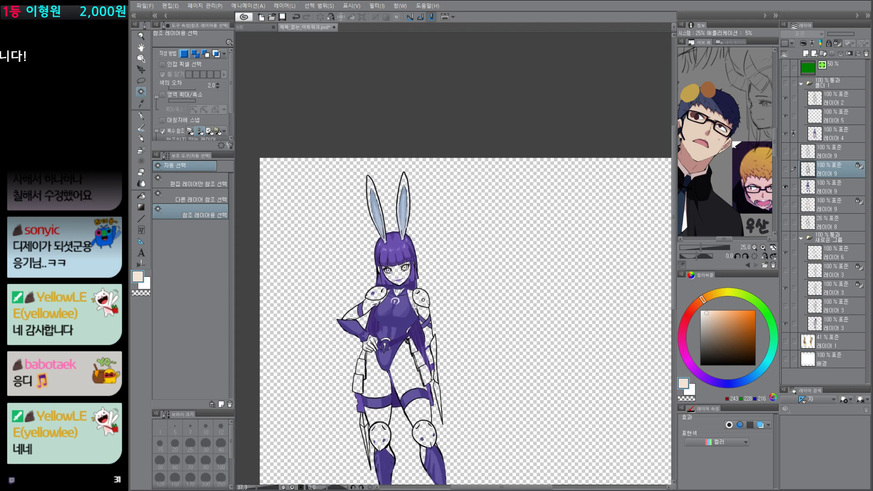
key("e")
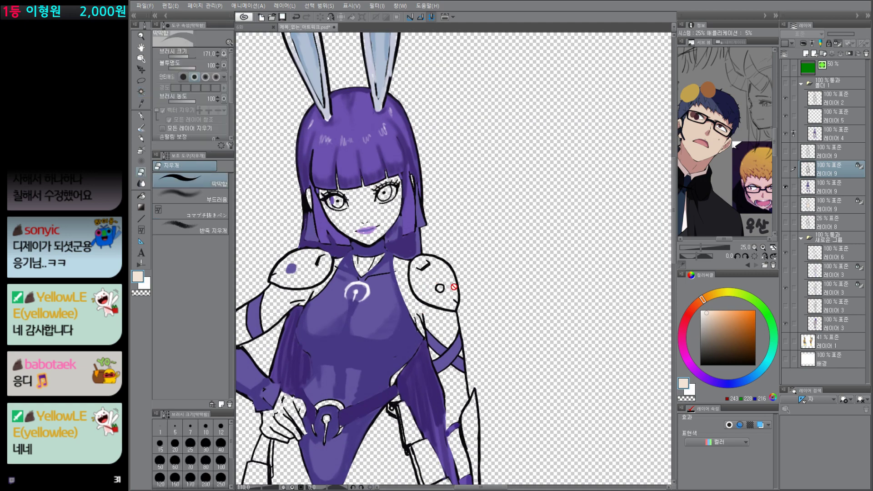
left_click(786, 187, "alt")
scroll(534, 391, "down", 3)
left_click_drag(540, 425, 481, 366)
scroll(523, 412, "down", 3)
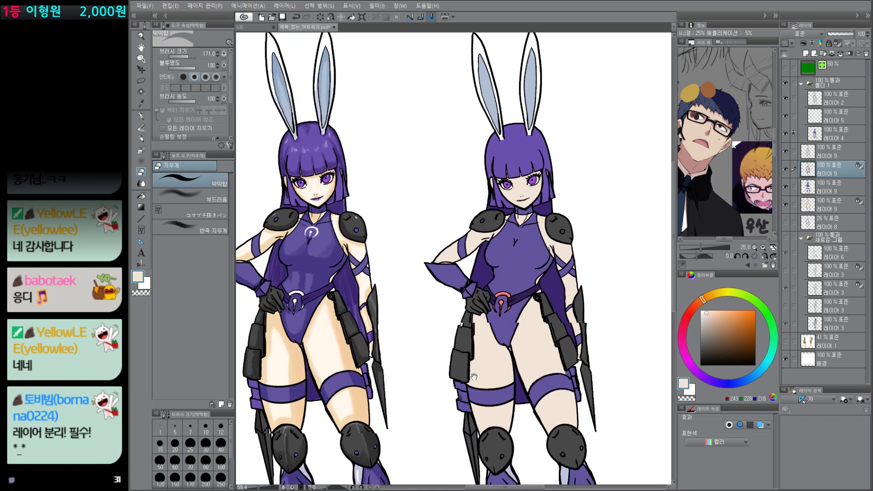
left_click_drag(537, 448, 496, 373)
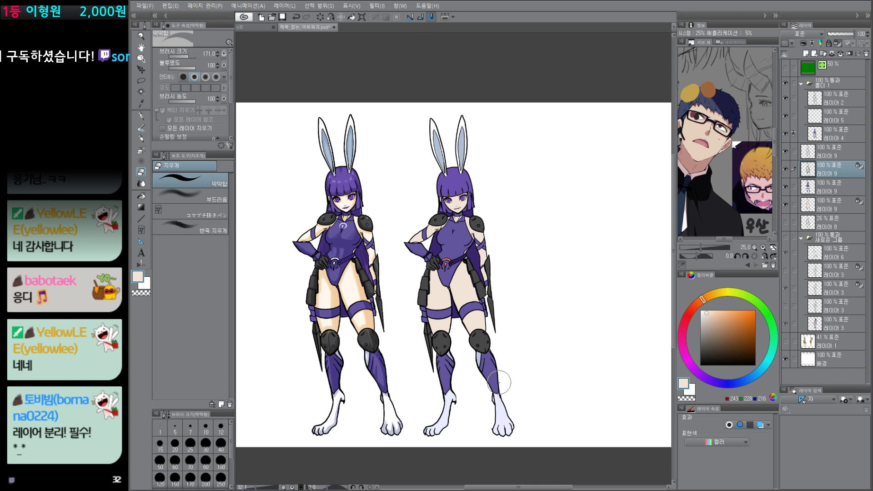
Step: On 레이어 5, set the drawing color to saturated red and auto-select the skin of the flat-colored figure
left_click(835, 121)
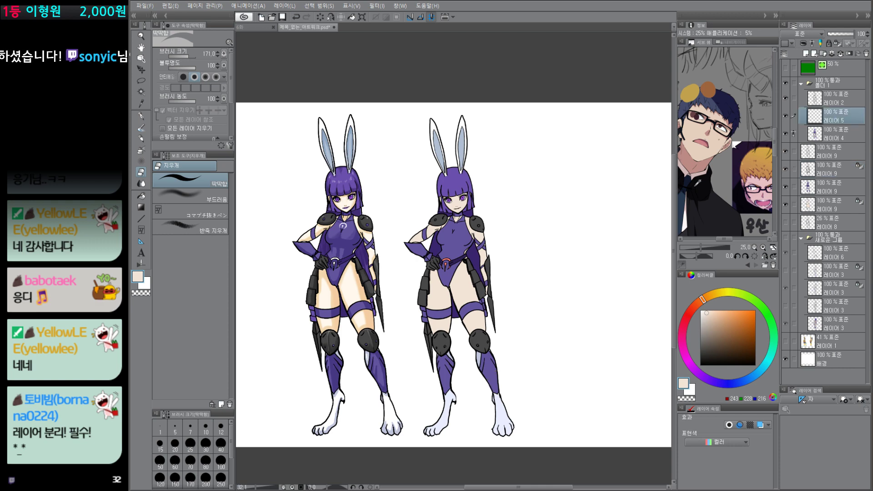
left_click_drag(495, 345, 515, 343)
key("p")
left_click(689, 313)
left_click(756, 311)
mouse_move(493, 282)
left_mouse_down()
mouse_move(486, 367)
mouse_move(391, 341)
mouse_move(441, 393)
mouse_move(481, 338)
mouse_move(495, 416)
left_mouse_up()
key("w")
left_click(449, 278)
Step: With the 맥꾸3 brush at size 503.1, undo the first red pass and brush a softer gradient over the selected thighs
key("p")
left_click(194, 240)
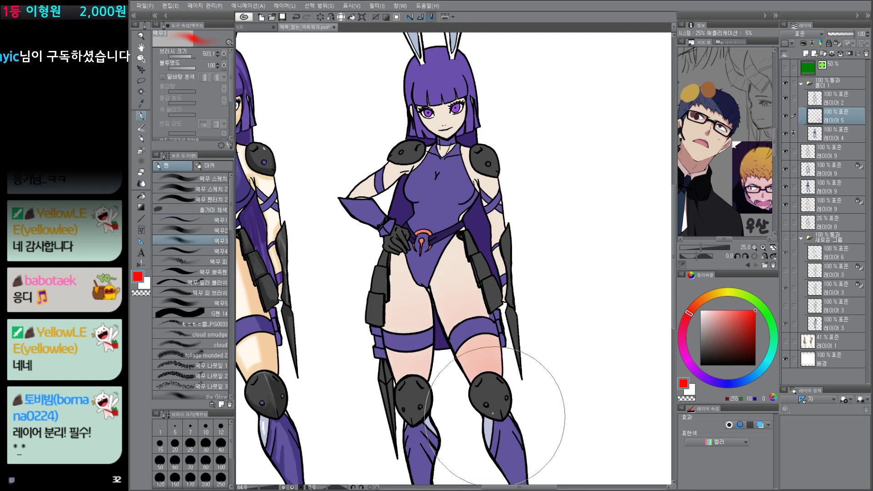
key("ctrl+z")
mouse_move(429, 336)
left_mouse_down()
mouse_move(408, 415)
mouse_move(484, 348)
mouse_move(516, 455)
left_mouse_up()
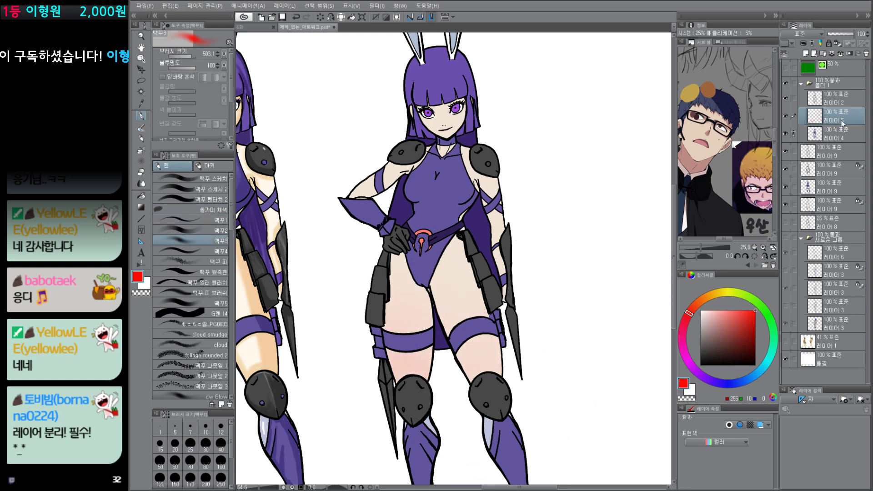
Step: Add a layer above 레이어 5 in 곱하기 (Multiply) mode, and choose the 맥꾸1 brush with dusty pink 221, 167, 165
left_click(806, 54)
left_click(810, 34)
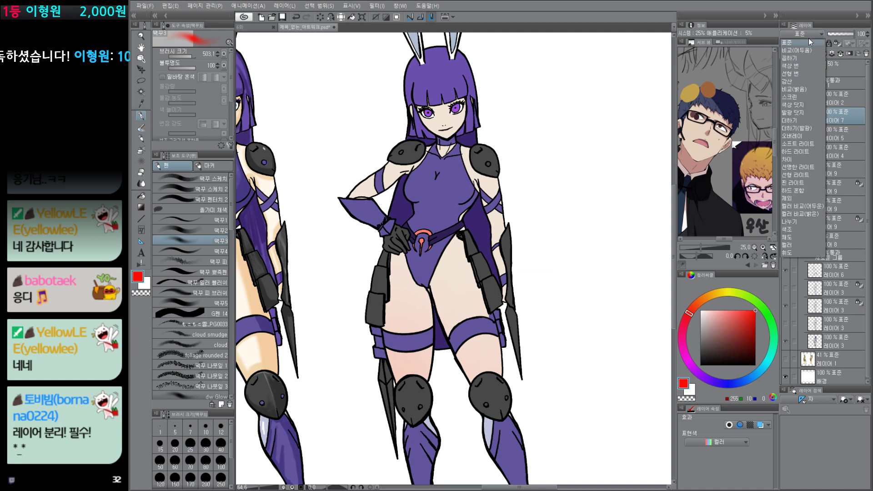
left_click(791, 58)
left_click(708, 323)
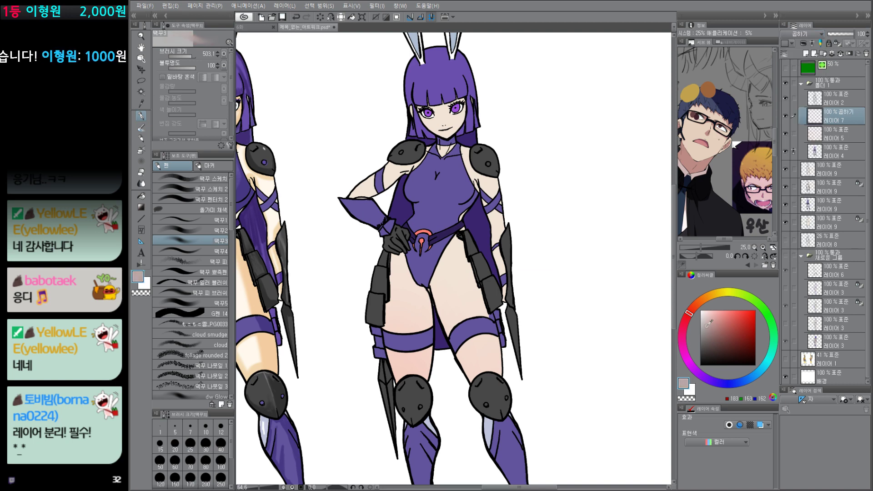
left_click(200, 220)
left_click(714, 317)
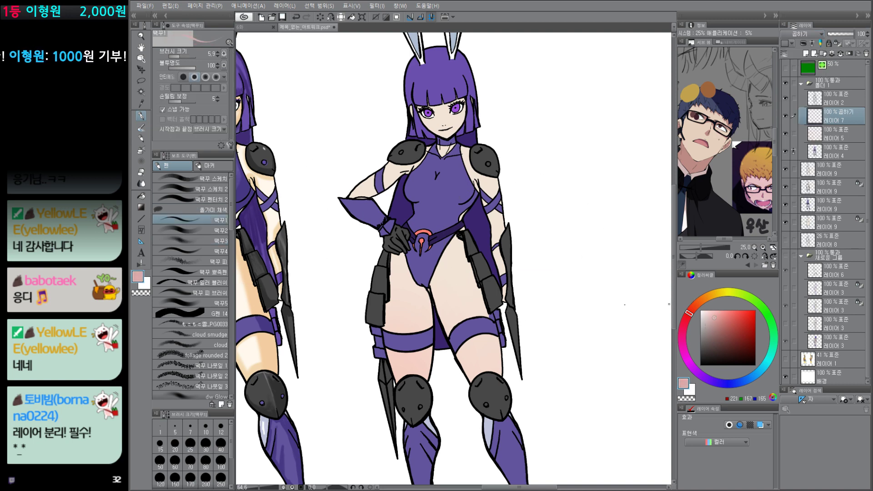
Step: Try hard-edged dusty pink shadow strokes along the inner thigh, and undo them
left_click_drag(452, 320, 449, 314)
mouse_move(431, 285)
left_mouse_down()
mouse_move(483, 389)
mouse_move(444, 332)
mouse_move(469, 369)
left_mouse_up()
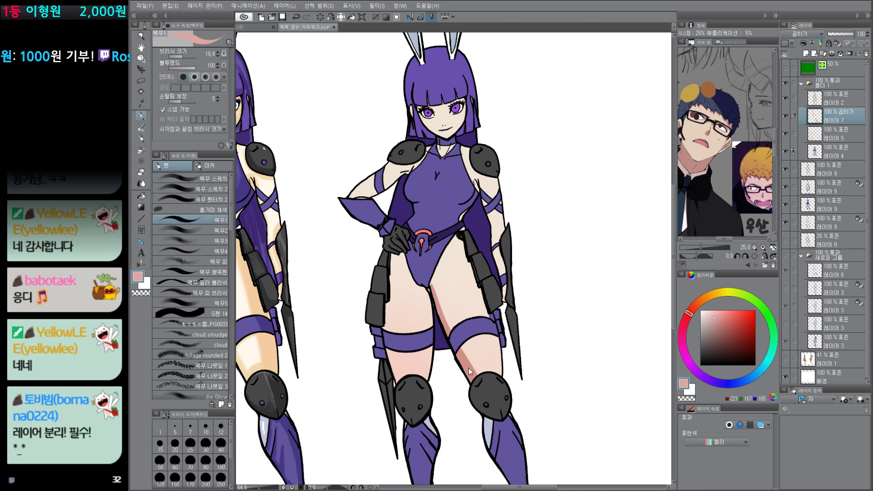
key("ctrl+z")
key("ctrl+z")
Step: Paint hard-edged shadows on both thighs of the flat-colored figure in pale pink 255, 235, 234 with a brush size of 72.6
key("bracketright")
left_click_drag(715, 313, 705, 311)
key("bracketright")
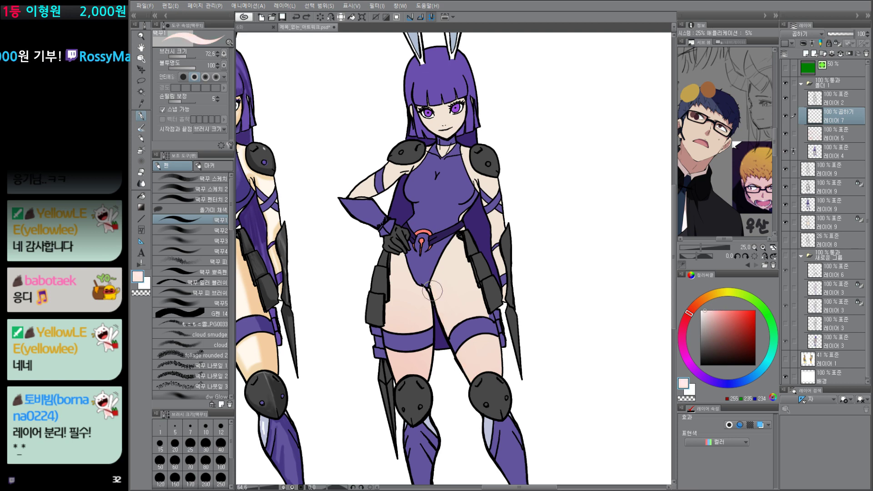
left_click_drag(433, 290, 501, 386)
mouse_move(385, 271)
left_mouse_down()
mouse_move(420, 369)
mouse_move(413, 381)
left_mouse_up()
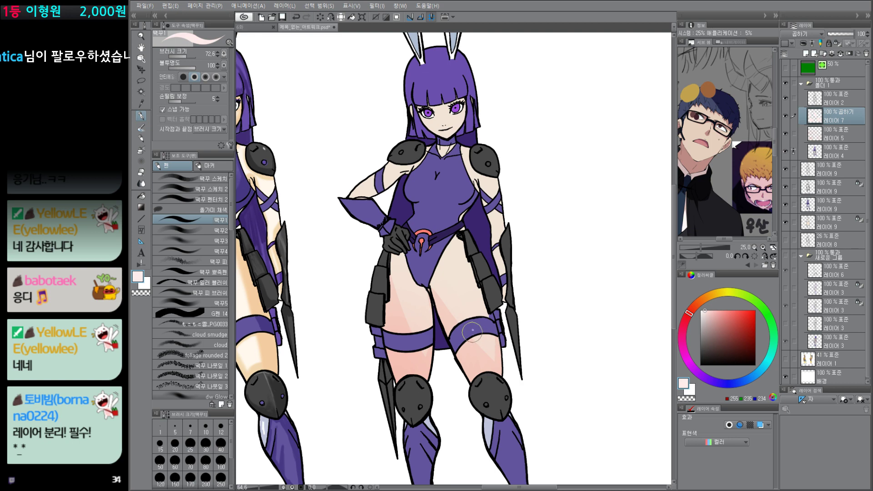
Step: On 레이어 5, deepen the reddish gradient above the knees using the 맥꾸3 brush in color 255, 118, 112
left_click(818, 138)
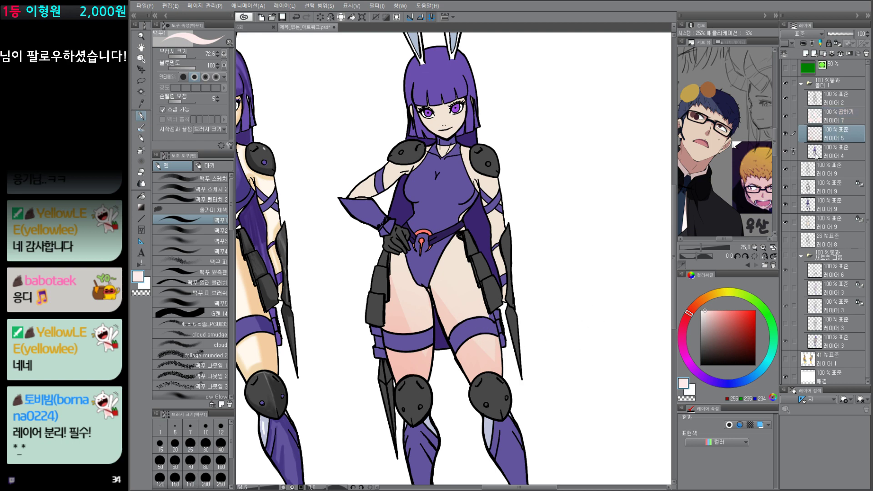
left_click(731, 311)
left_click(190, 241)
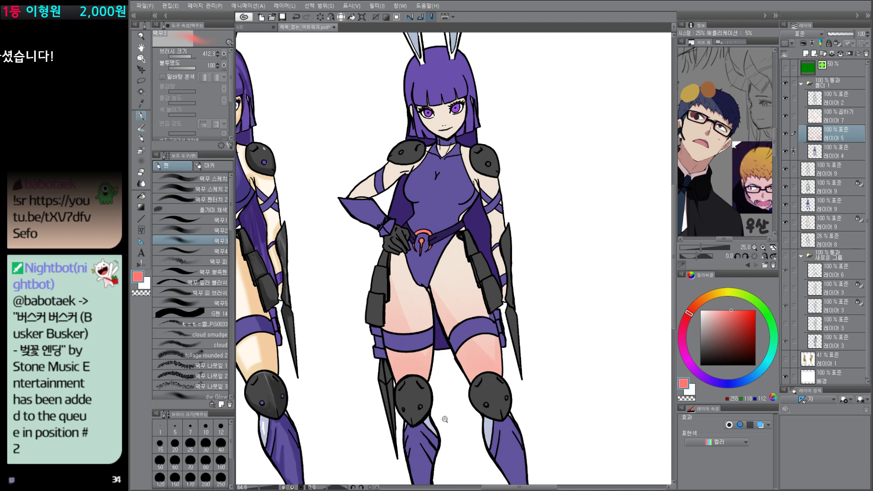
Step: Toggle the visibility of 레이어 5 and 레이어 7 to compare the thighs with and without each shading layer
scroll(455, 387, "up", 3)
scroll(457, 379, "up", 3)
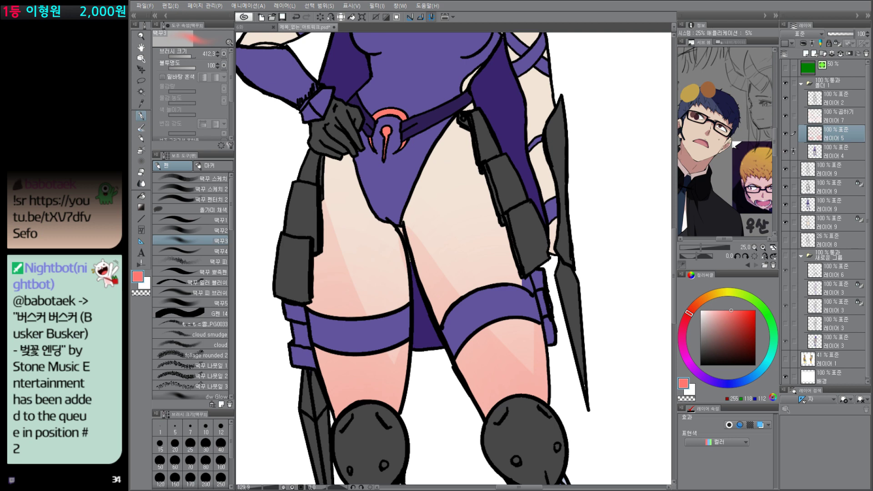
left_click(786, 134)
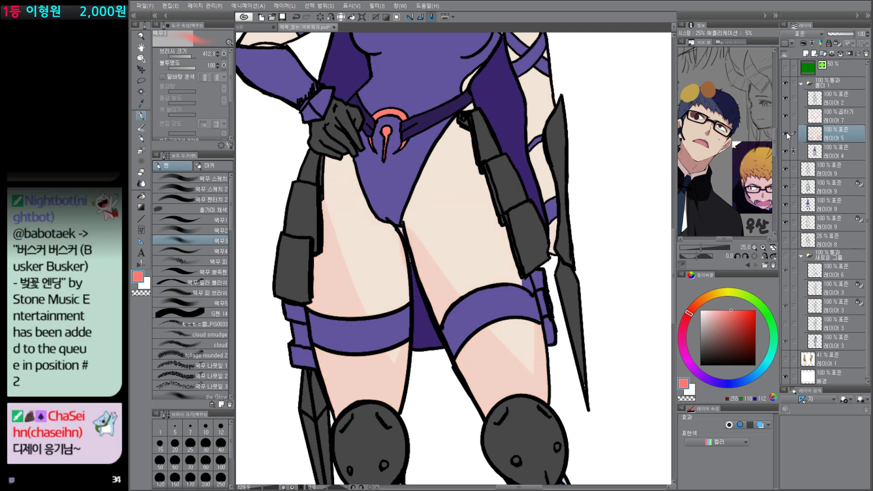
left_click(786, 135)
left_click(786, 117)
left_click(786, 117)
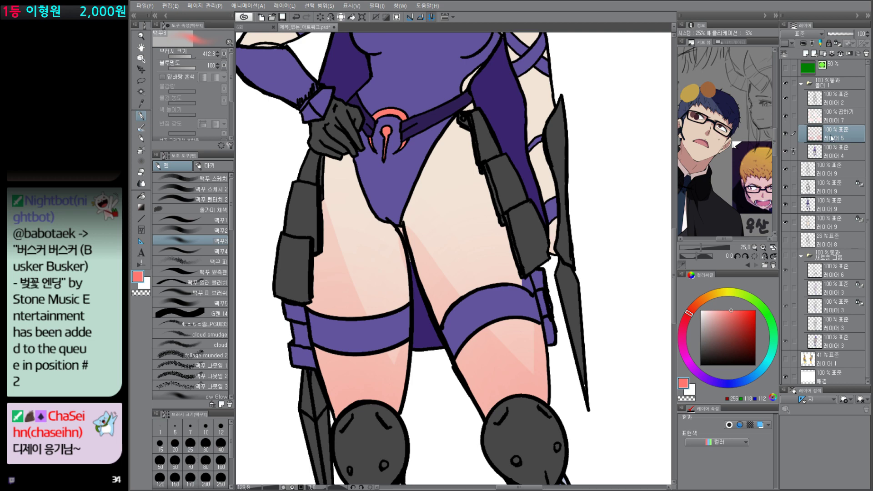
Step: Try merging the 곱하기 shadow layer 레이어 7 down into 레이어 5, and undo the merge
left_click(840, 119)
key("ctrl+e")
scroll(568, 412, "down", 4)
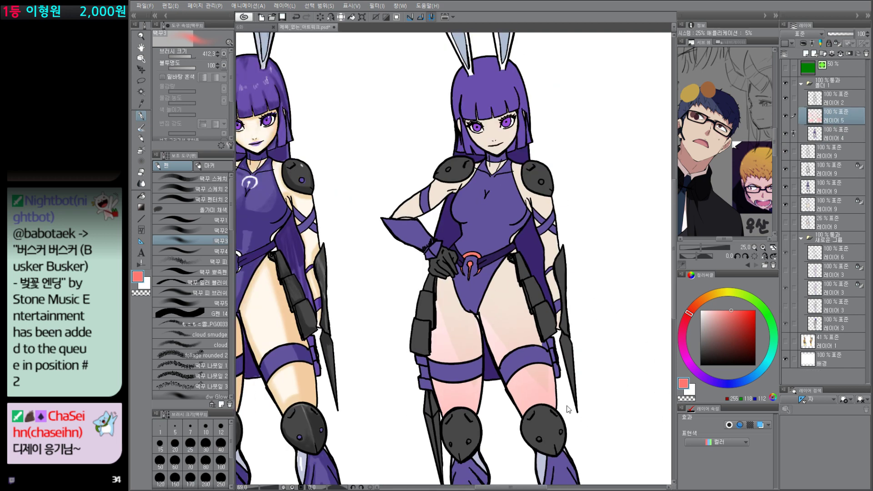
key("ctrl+z")
Step: Try converting 레이어 7 and 레이어 5 together into one 표준 raster layer with the originals kept, and undo it
key("ctrl+shift+e")
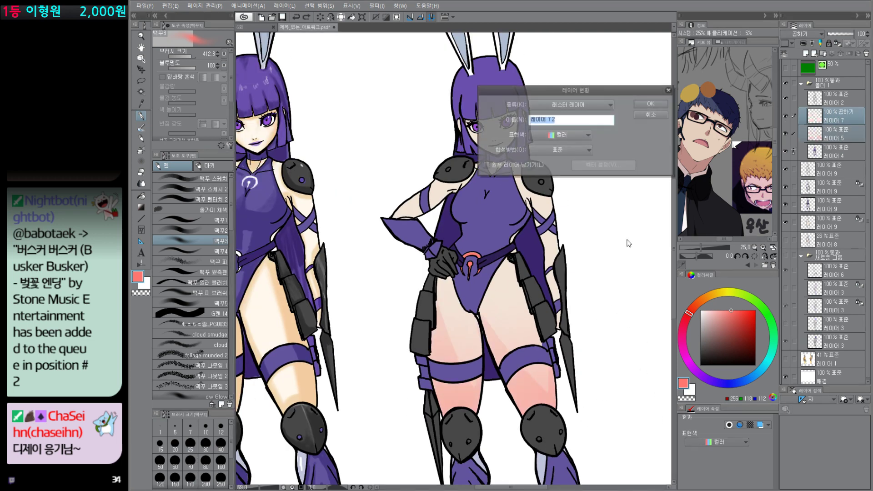
left_click(545, 159)
left_click(658, 105)
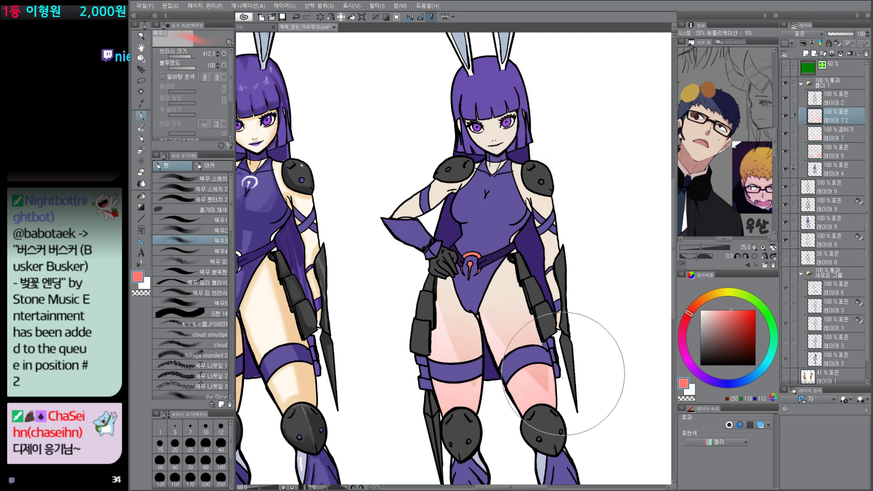
key("ctrl+z")
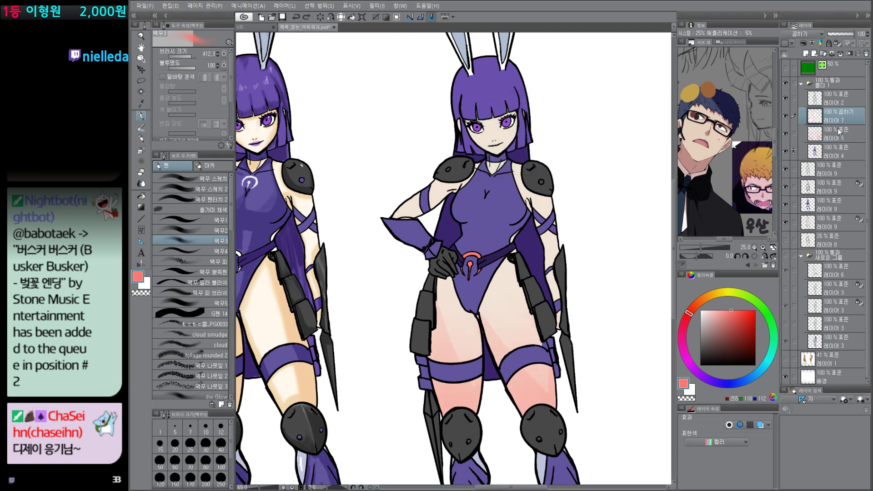
Step: Change the blending mode of the shadow layer 레이어 7 to 표준 (Normal)
scroll(528, 373, "up", 3)
left_click(844, 132)
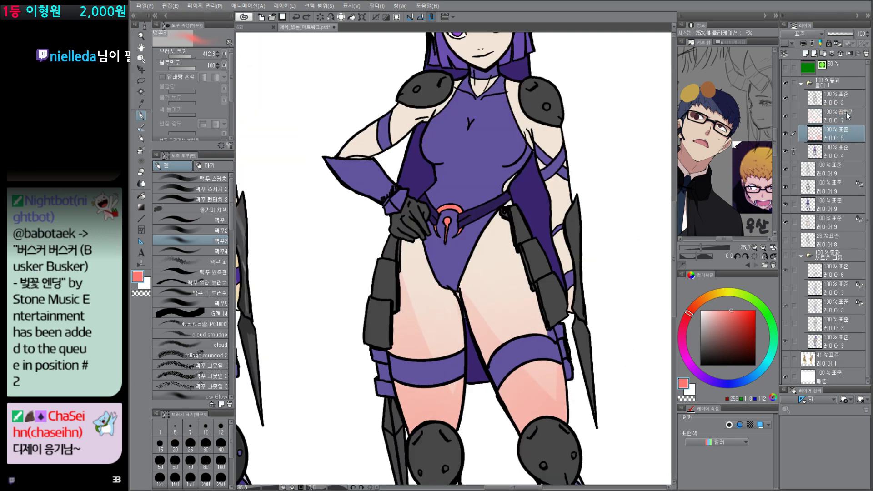
left_click(846, 117)
left_click(804, 34)
left_click(791, 43)
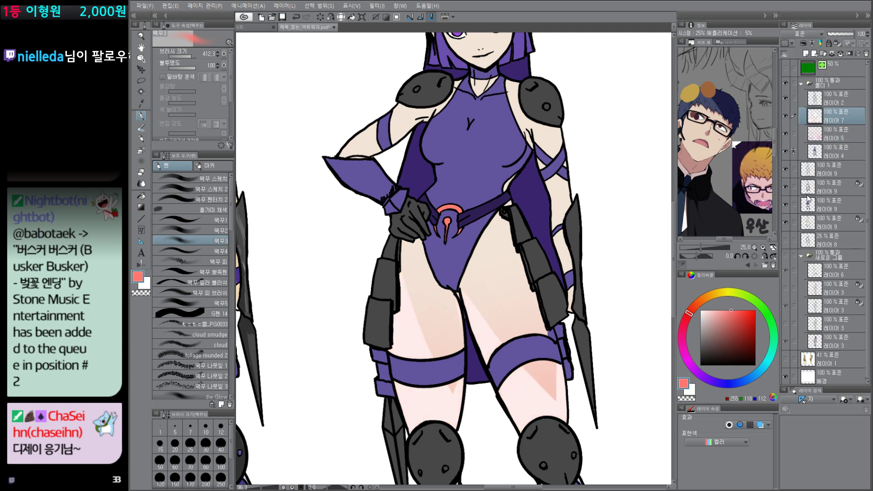
Step: Recolor the painted thigh shadows on 레이어 7, trying two darker reds before settling on dusty pink 217, 167, 165
left_click(728, 317)
left_click(727, 326)
key("alt+Delete")
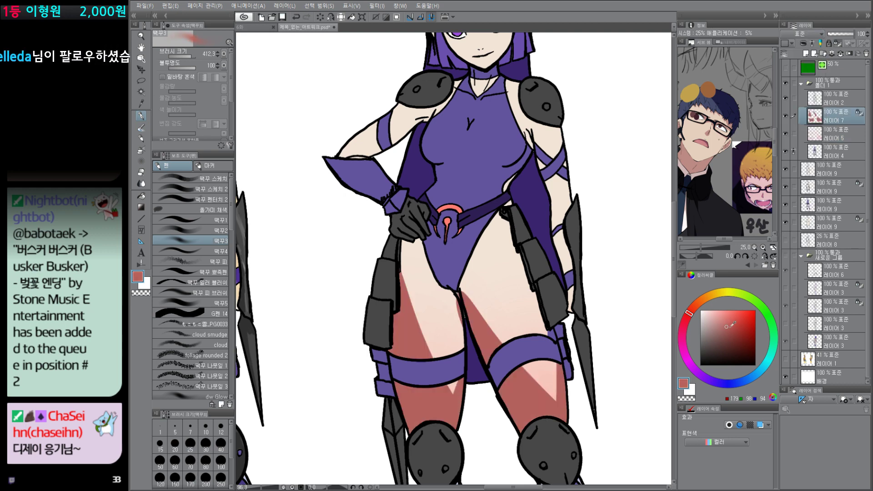
left_click(720, 321)
key("alt+Delete")
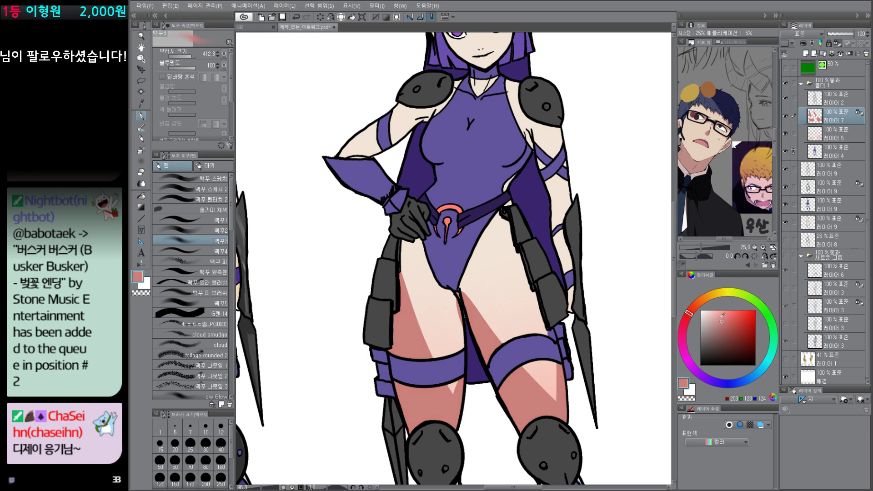
left_click(713, 319)
key("alt+Delete")
Step: Move the shadow layer 레이어 7 beneath 레이어 5 and inspect the blended thigh shading up close
left_click_drag(838, 117, 837, 142)
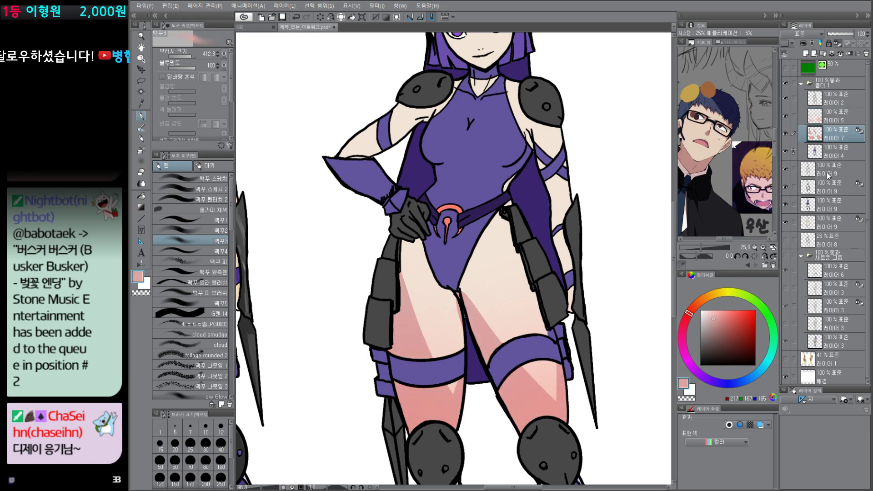
left_click_drag(598, 394, 588, 317)
left_click_drag(589, 317, 569, 355)
left_click(517, 360)
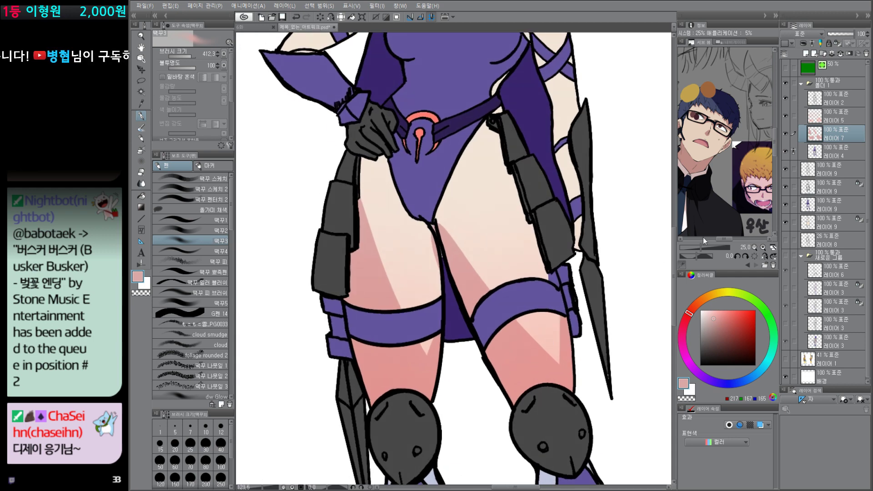
Step: Convert 레이어 5 and 레이어 7 into one raster layer with the originals kept, and hide the two originals
left_click(841, 121)
left_click(841, 132, "ctrl")
key("ctrl+shift+n")
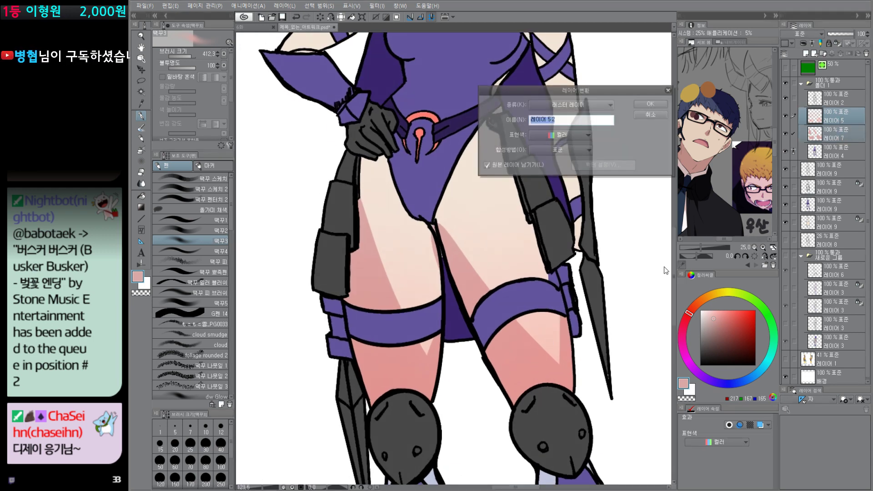
left_click(657, 104)
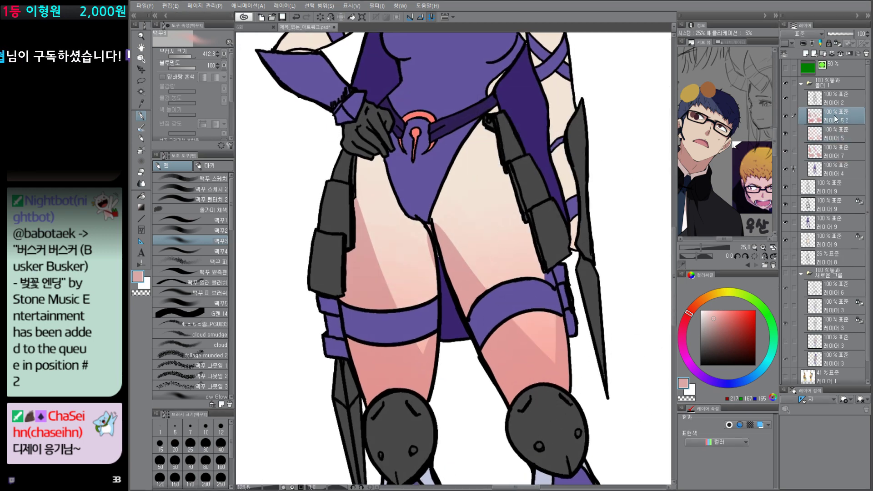
key("e")
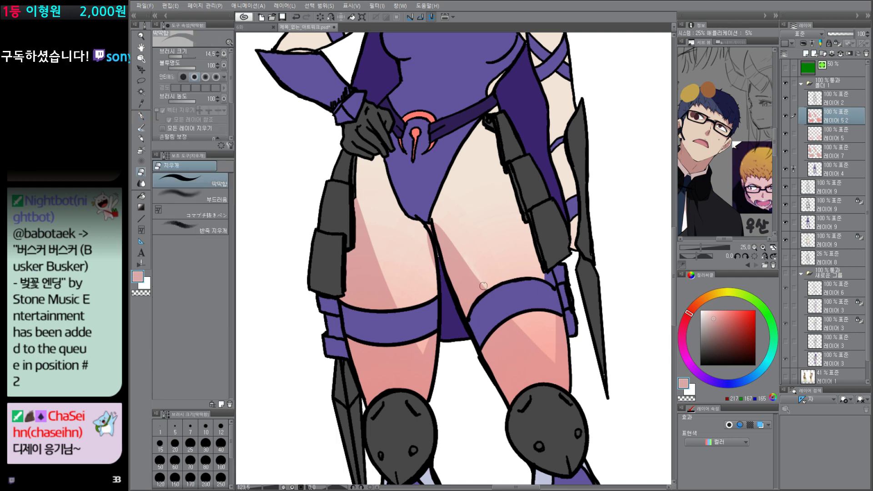
left_click_drag(787, 137, 787, 151)
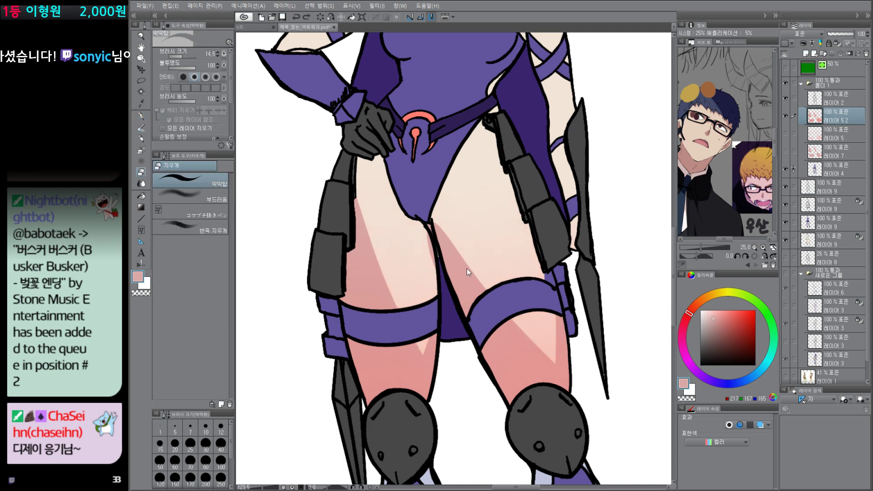
Step: Erase diagonal strips across the shading above and below the thigh band on the merged layer 레이어 5 2
key("bracketright")
left_click_drag(462, 256, 486, 282)
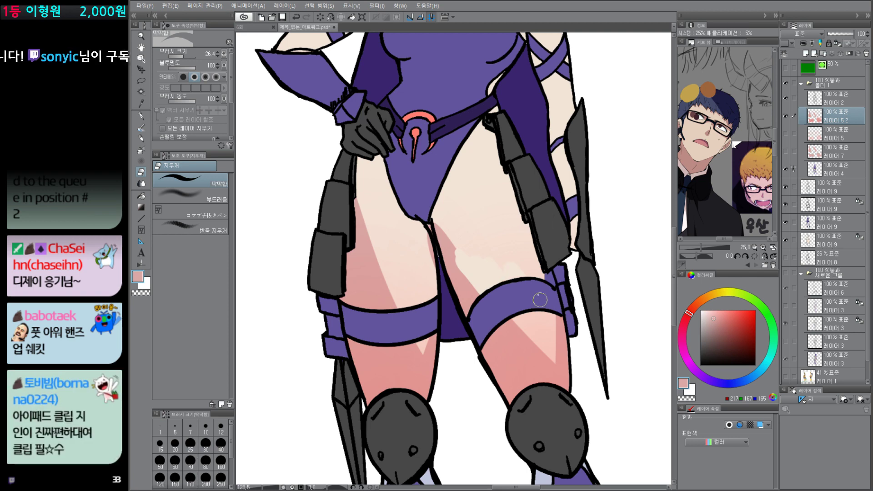
left_click_drag(500, 312, 564, 375)
mouse_move(482, 296)
left_mouse_down()
mouse_move(451, 240)
mouse_move(520, 337)
mouse_move(437, 236)
left_mouse_up()
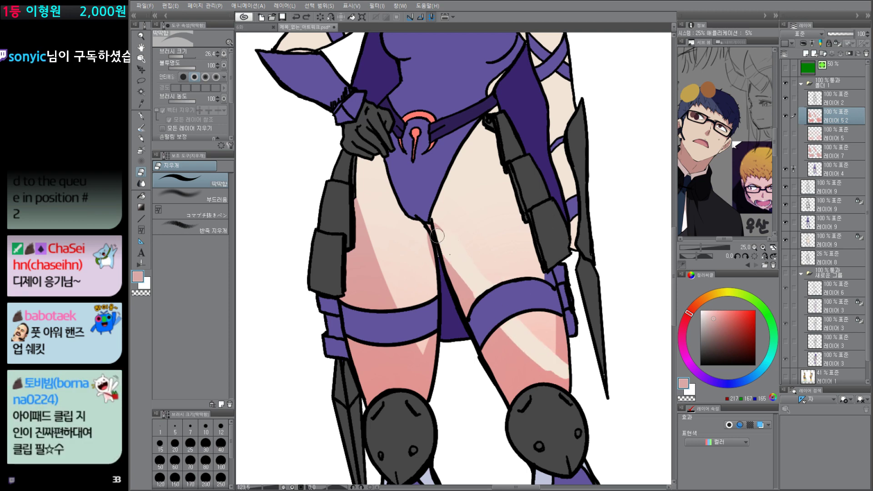
scroll(531, 325, "up", 5)
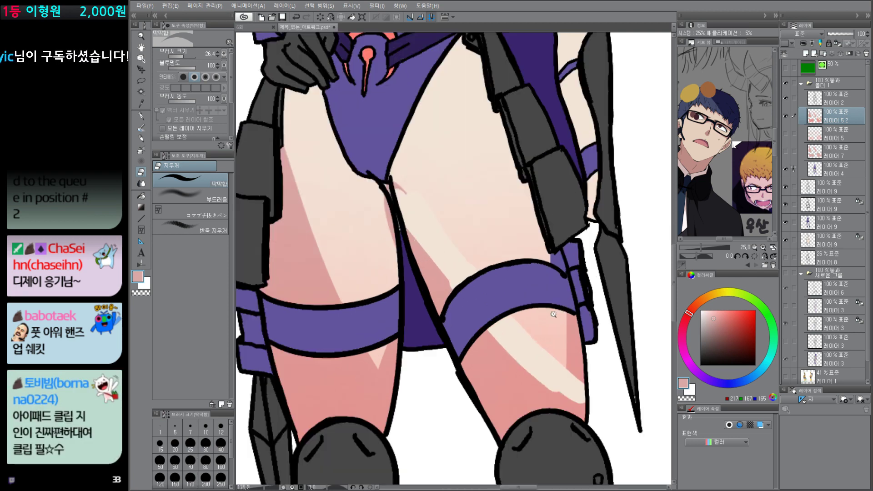
Step: Fill the erased strips on 레이어 5 2 with skin tones sampled from the shading next to them
key("p")
left_click(548, 328, "alt")
left_click(424, 131, "alt")
left_click(481, 182, "alt")
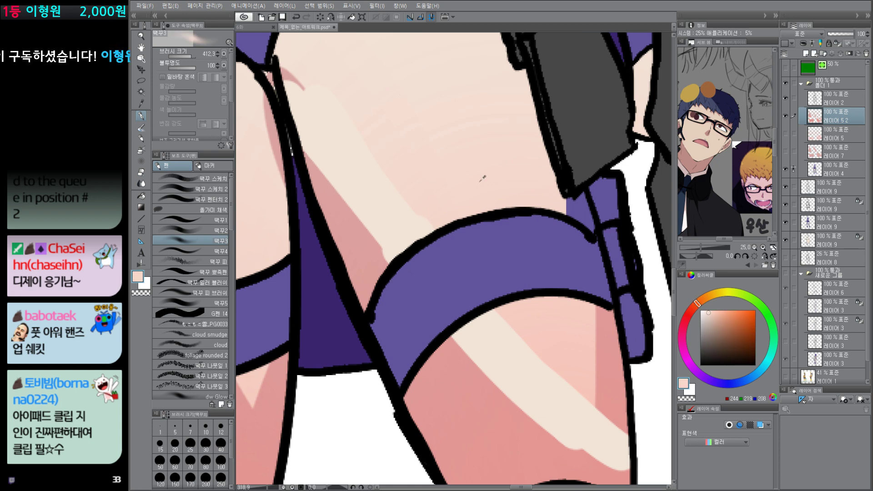
left_click(553, 335, "alt")
key("g")
left_click(540, 377)
key("ctrl+z")
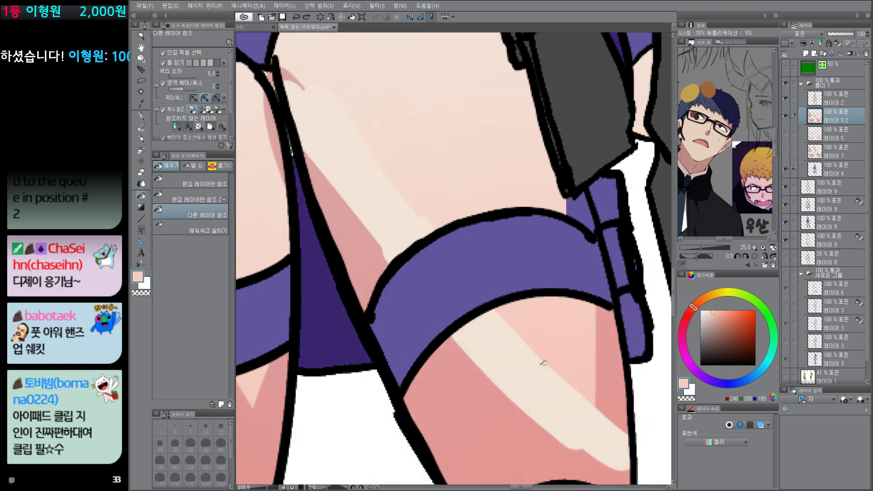
left_click(557, 386)
left_click(454, 181, "alt")
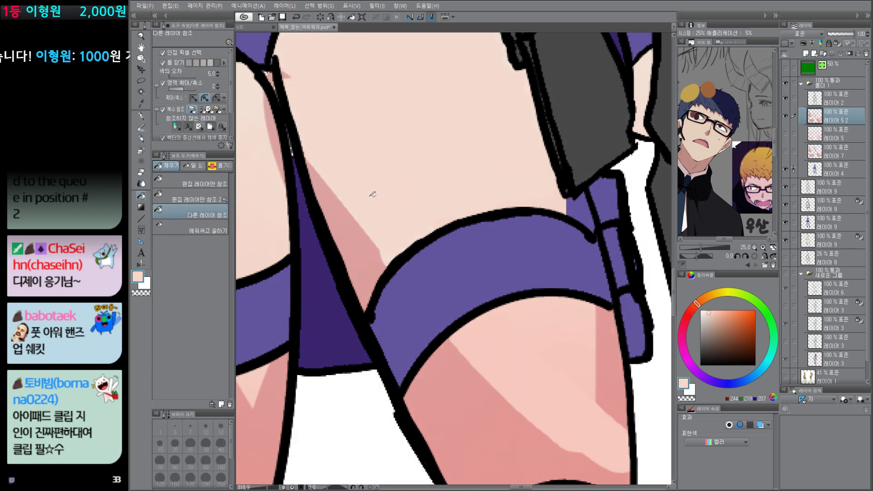
Step: Paint a light skin-colored patch on the shadow below the thigh band with the 떡꾸1 pen
key("p")
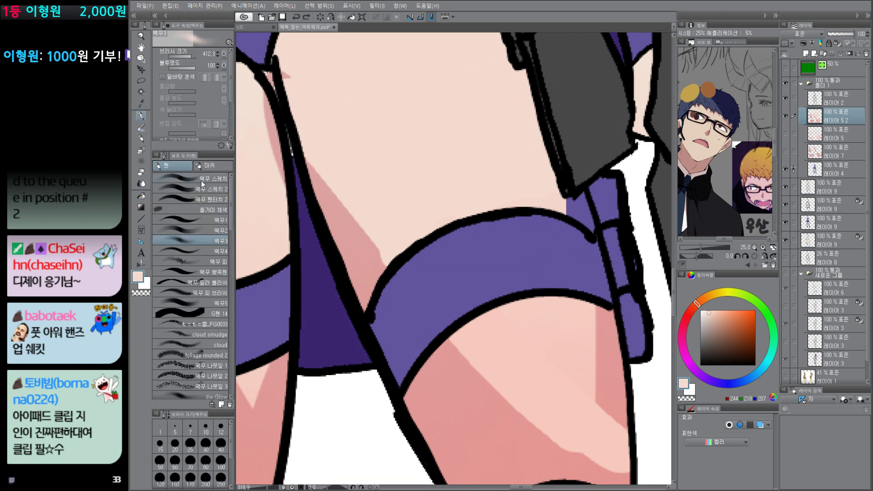
left_click(202, 220)
mouse_move(488, 358)
left_mouse_down()
mouse_move(495, 350)
mouse_move(490, 387)
left_mouse_up()
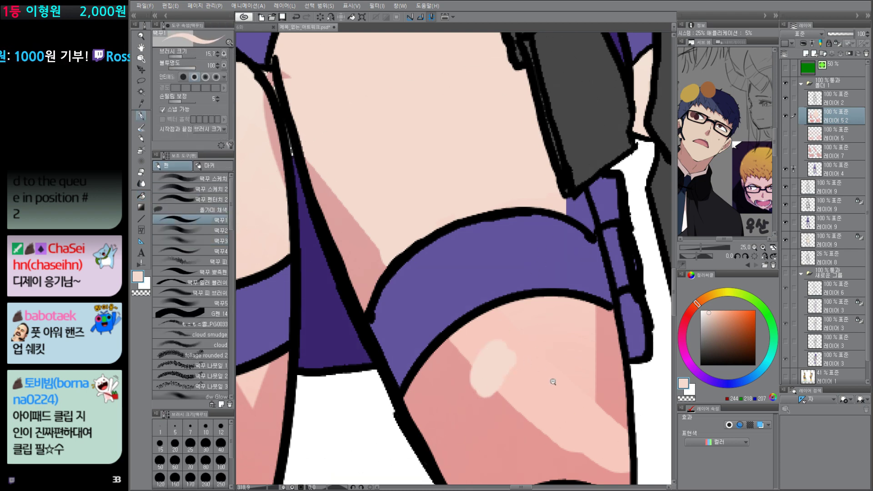
Step: Undo the paint edits, delete the merged layer 레이어 5 2, and show the original layers 레이어 5 and 레이어 7 again
scroll(554, 381, "down", 5)
key("ctrl+z")
key("ctrl+z")
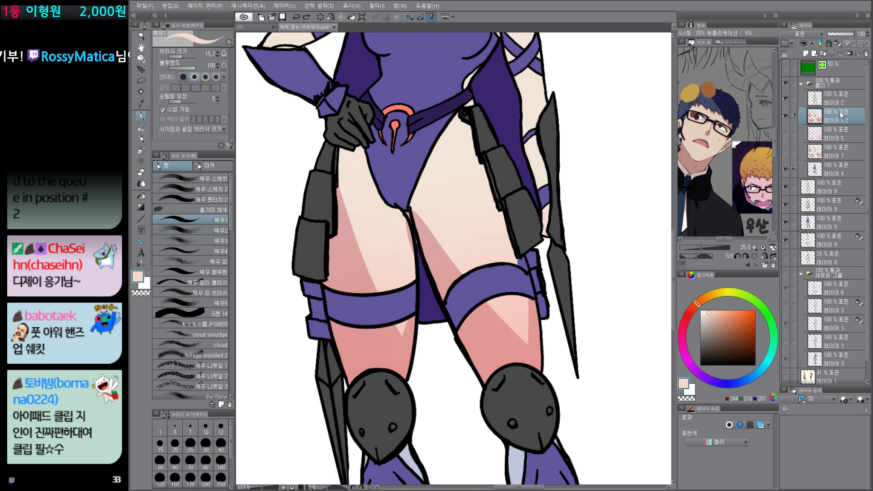
key("Delete")
left_click(786, 116)
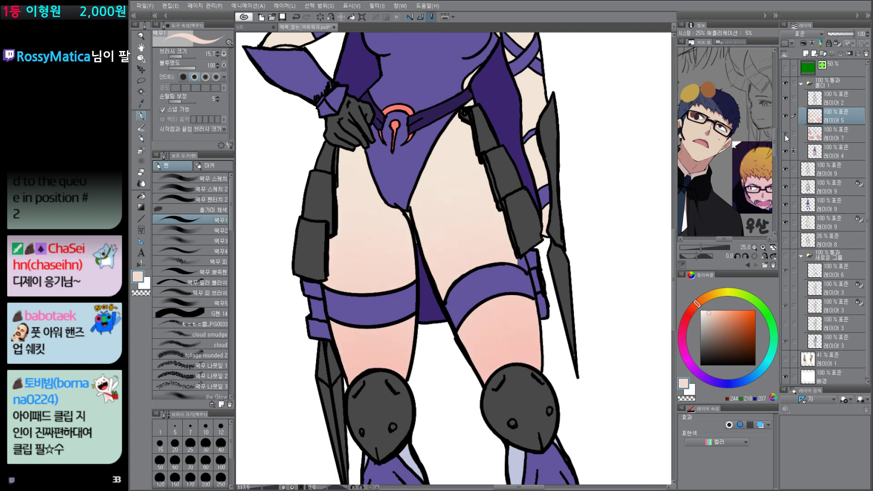
Step: Erase the shadow edge below the thigh band on 레이어 7 into a rounded shape, checking it with 레이어 5 hidden and shown
left_click(841, 139)
key("e")
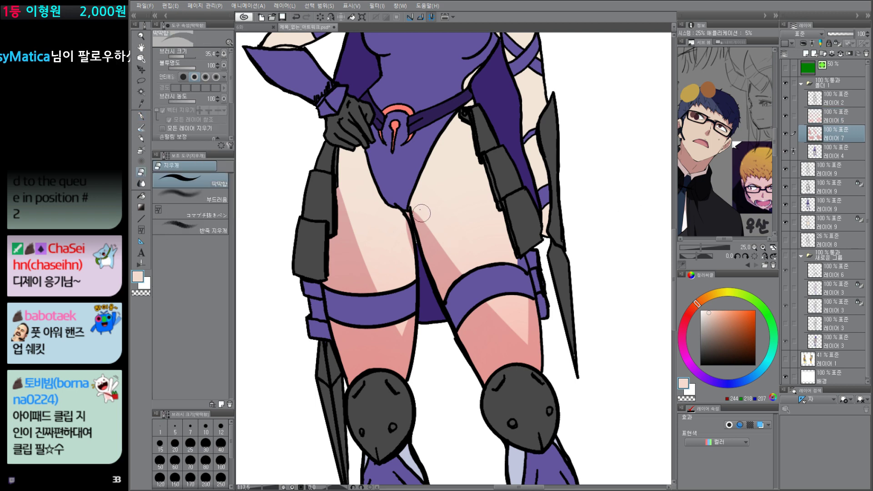
mouse_move(497, 317)
left_mouse_down()
mouse_move(520, 334)
mouse_move(517, 270)
mouse_move(522, 344)
left_mouse_up()
left_click_drag(484, 316, 521, 344)
left_click(788, 115)
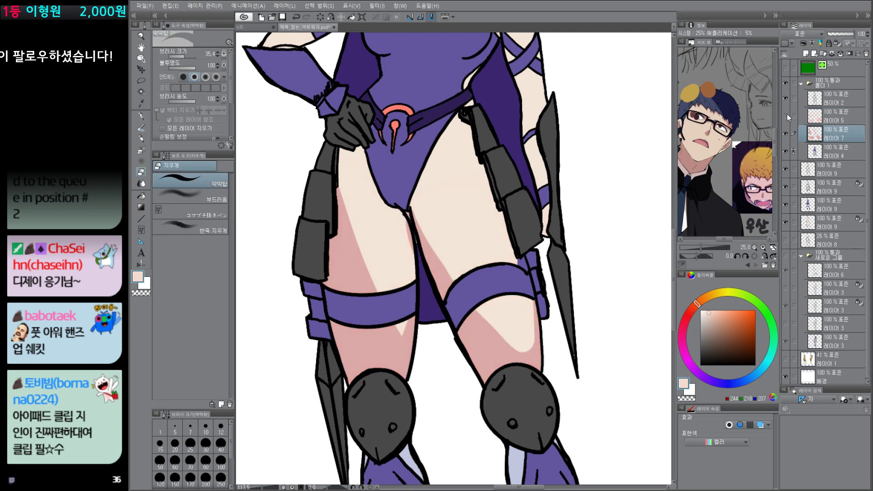
left_click(787, 116)
left_click(787, 115)
left_click(787, 115)
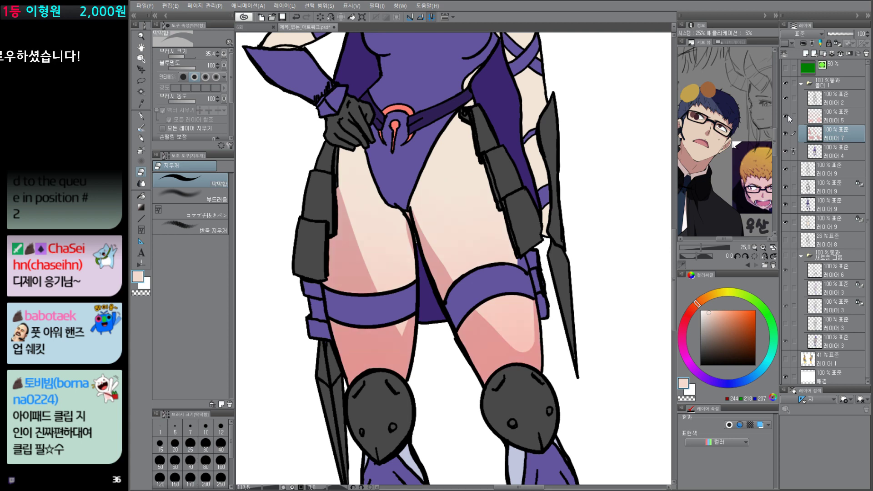
Step: Sample the reddish pink 227, 151, 148 from the blended thigh shading as the drawing color
scroll(501, 320, "up", 3)
key("p")
left_click(408, 216, "alt")
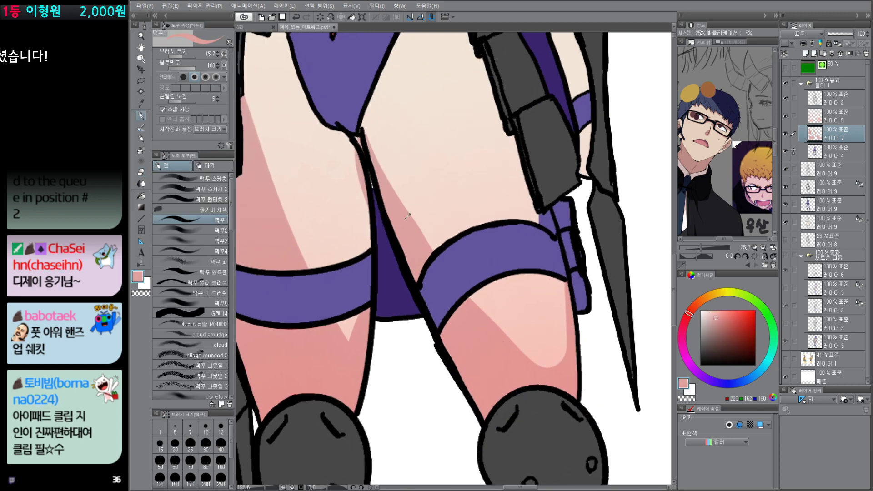
scroll(549, 347, "down", 3)
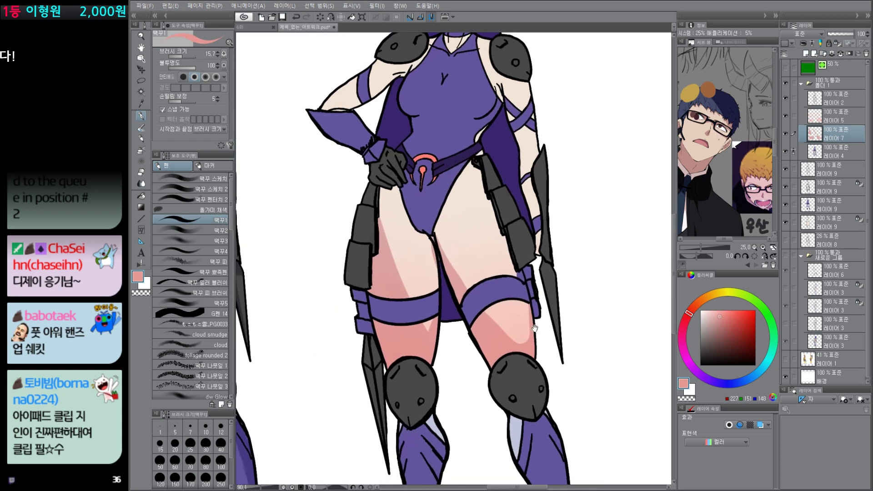
Step: Try small pen marks over the thighs on 레이어 5, and undo each one
left_click(828, 117)
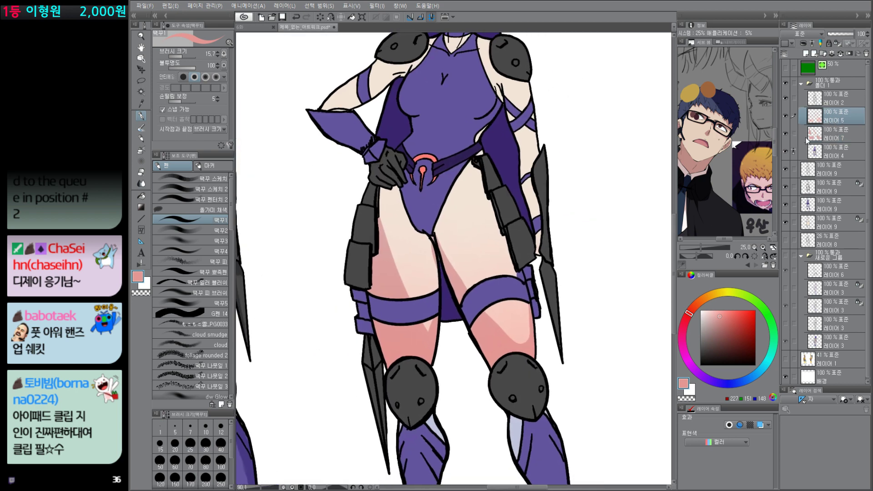
left_click_drag(484, 243, 484, 244)
key("ctrl+z")
left_click_drag(514, 313, 514, 314)
key("ctrl+z")
left_click_drag(485, 245, 484, 246)
key("ctrl+z")
Step: Toggle the visibility of 레이어 7, 레이어 5 and 레이어 4 to compare the shadow, gradient and base colors
left_click(785, 132)
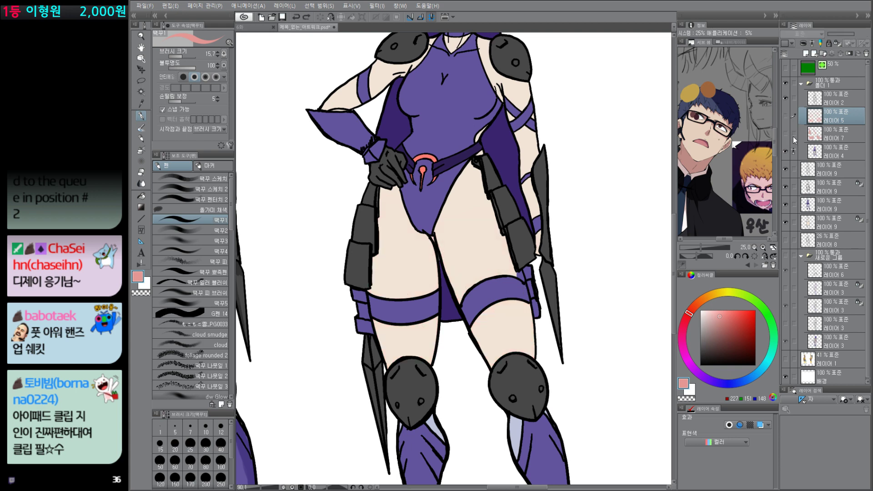
left_click(785, 116)
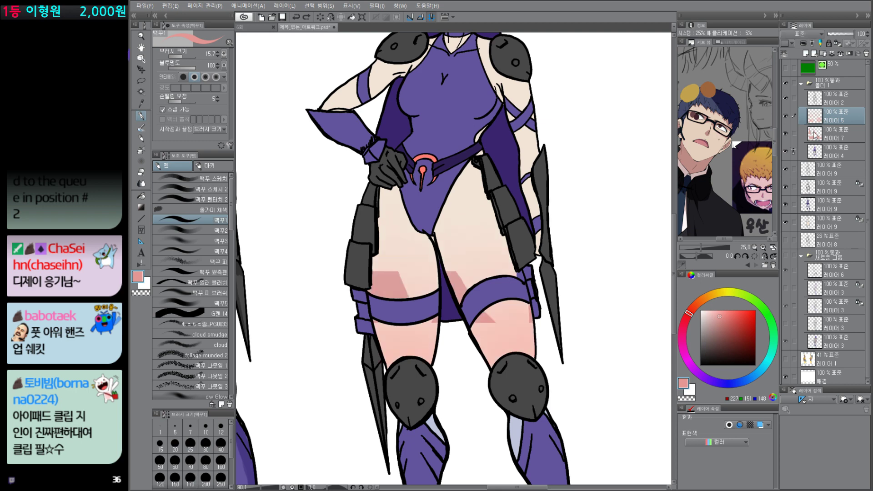
left_click(786, 133)
left_click(836, 134)
left_click(836, 117)
left_click(787, 116)
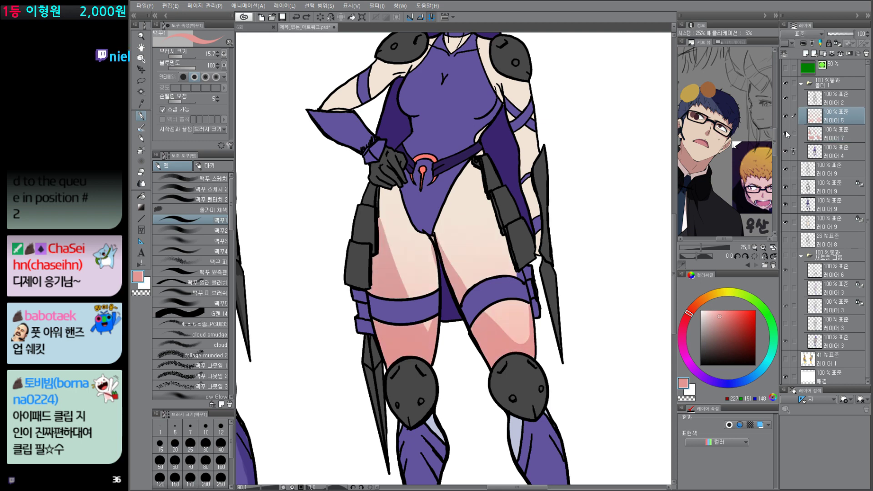
left_click(788, 134)
left_click(787, 138)
left_click(786, 149)
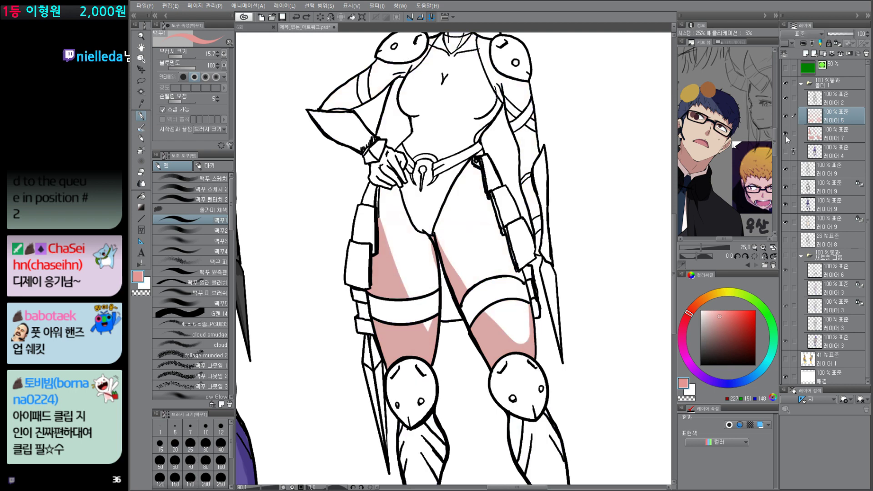
left_click(787, 119)
left_click(787, 149)
left_click(787, 120)
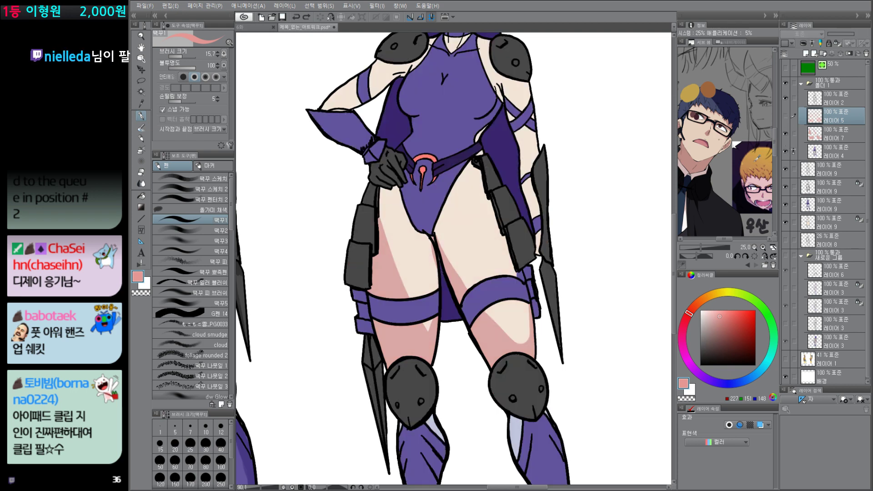
left_click(786, 115)
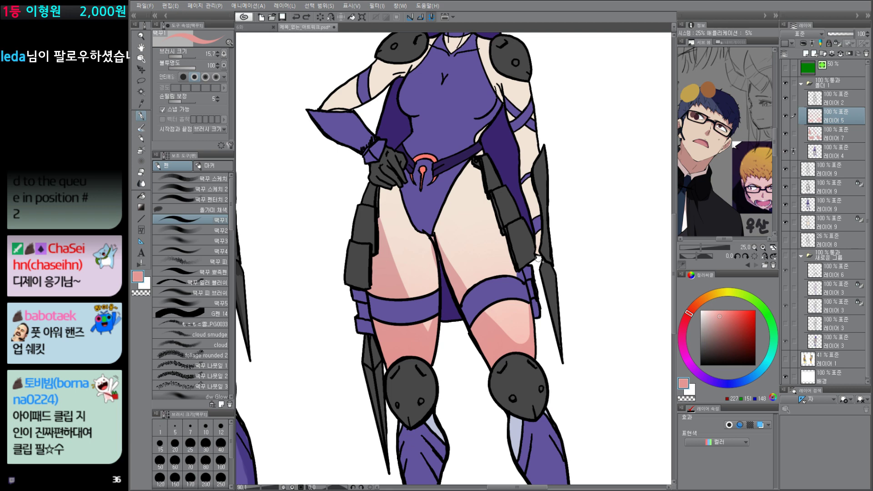
Step: Auto-select the skin area, subtract the 레이어 7 shadow shapes from the selection, and inspect it as a quick mask
key("w")
left_click(514, 318)
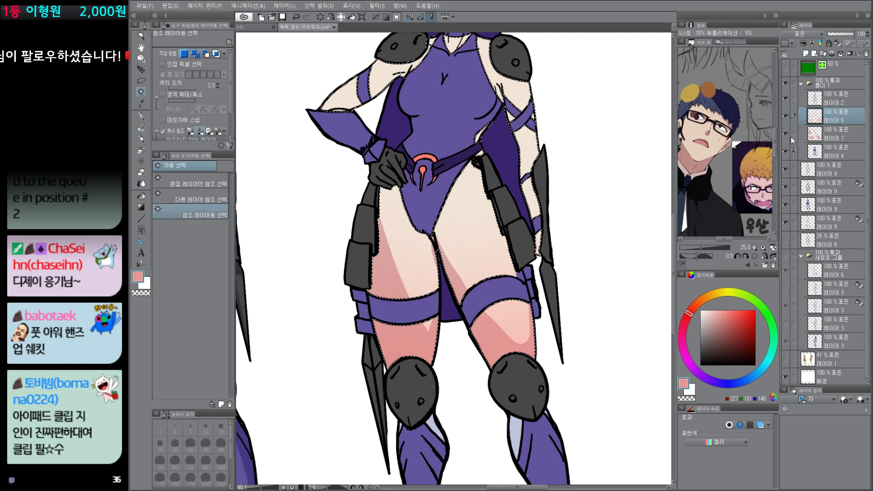
left_click(814, 133, "ctrl+alt")
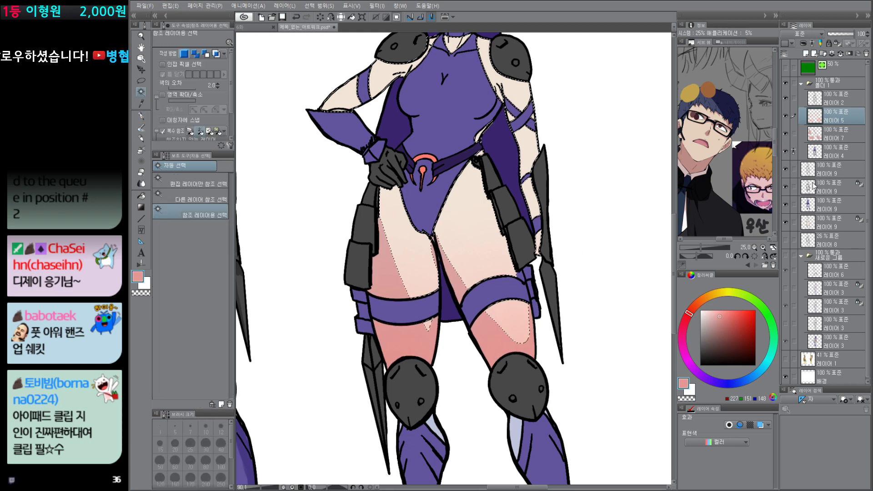
key("ctrl+m")
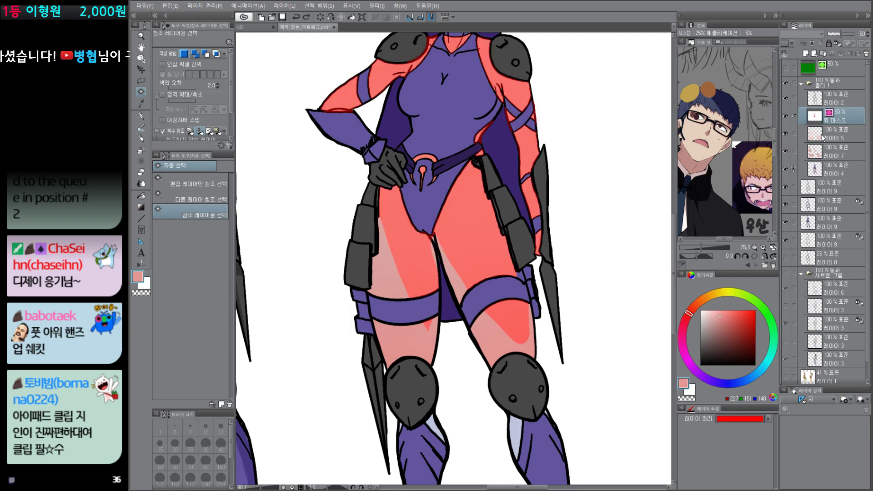
key("ctrl+m")
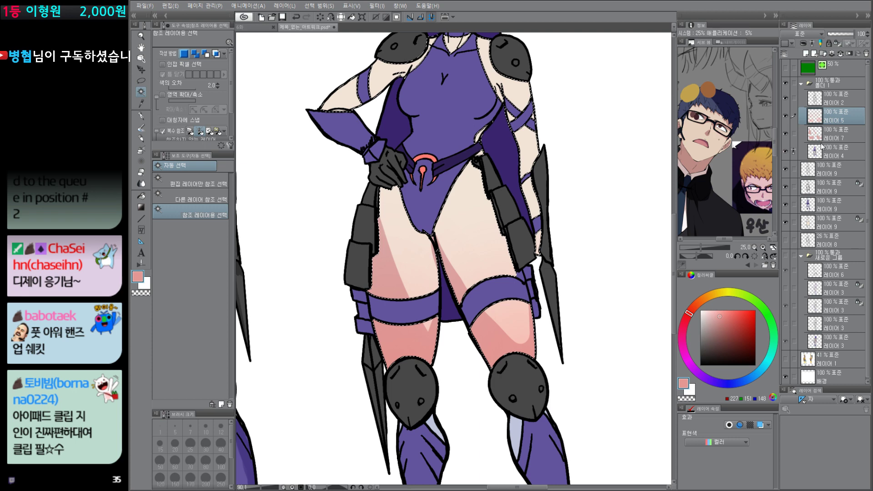
Step: Limit the selection to the shadow area of 레이어 7, and inspect it as a quick mask and over 레이어 5 alone
key("ctrl+m")
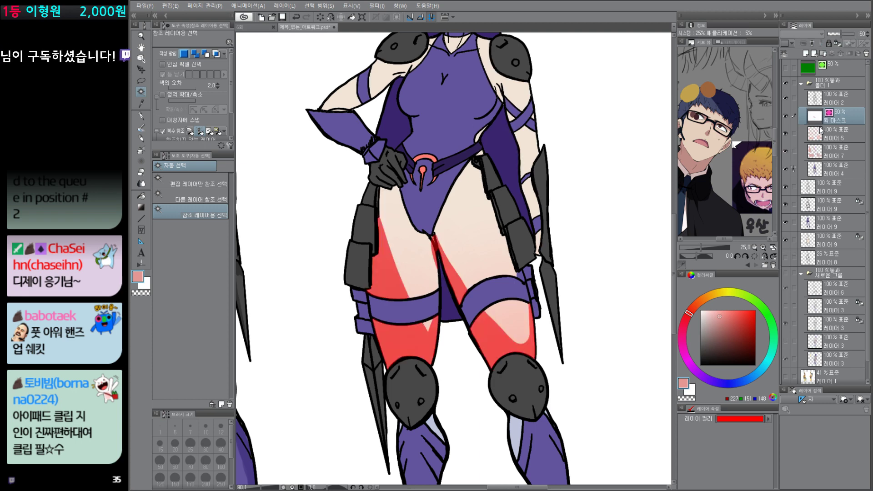
key("ctrl+m")
left_click(786, 116, "alt")
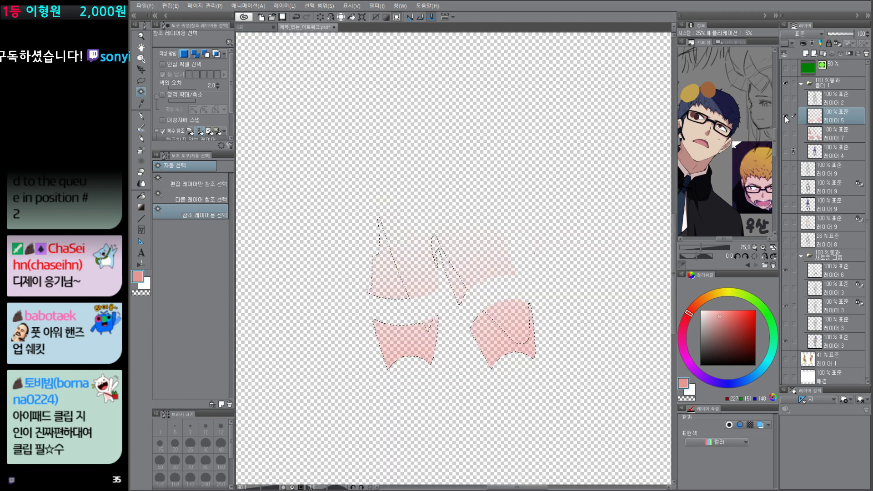
left_click(786, 116, "alt")
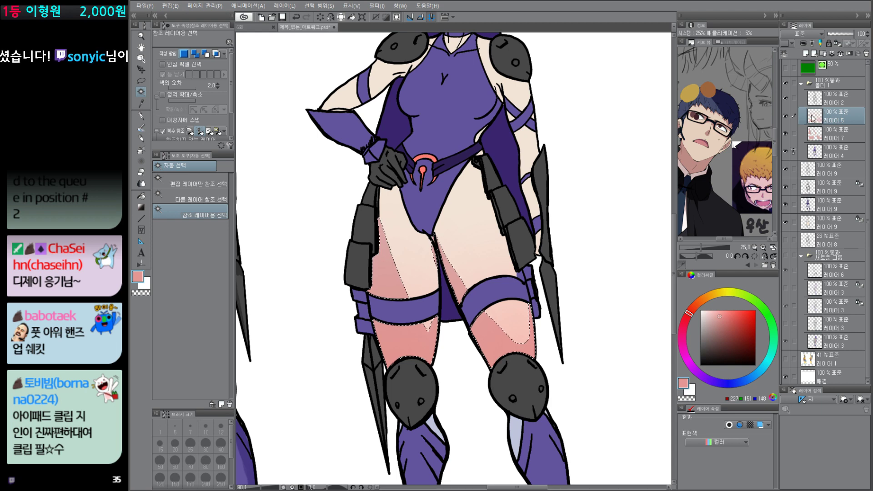
Step: Clear the selection, view 레이어 5 on its own, and show all layers again to inspect the thigh shading up close
key("ctrl+d")
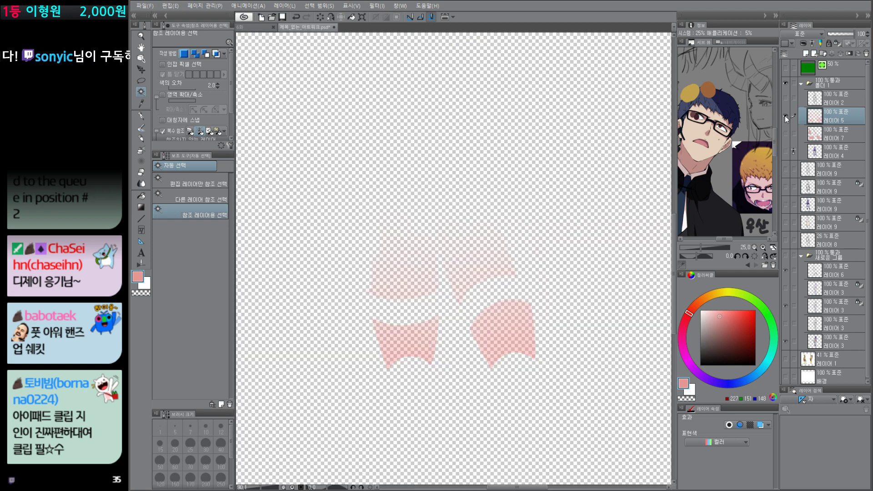
left_click(785, 116, "alt")
scroll(491, 317, "up", 5)
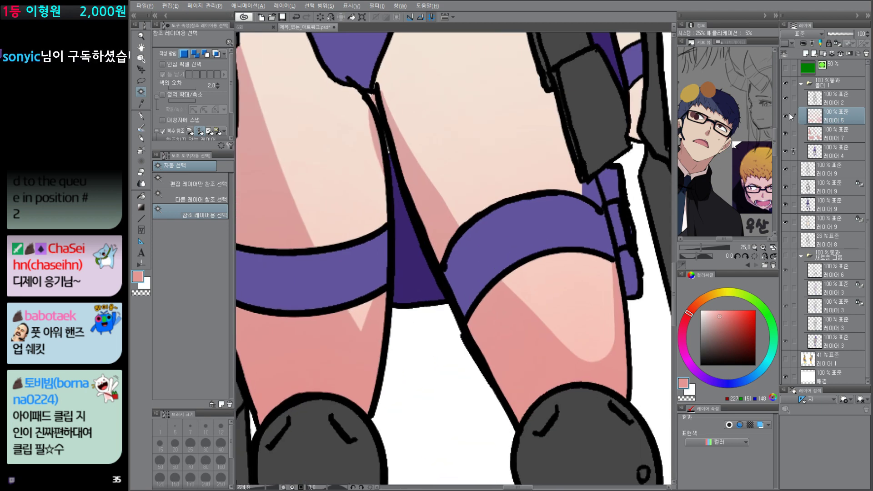
Step: Delete the gradient layer 레이어 5 and the shadow layer 레이어 7, leaving the flat base colors of 레이어 4
left_click(789, 113, "alt")
left_click(789, 116, "alt")
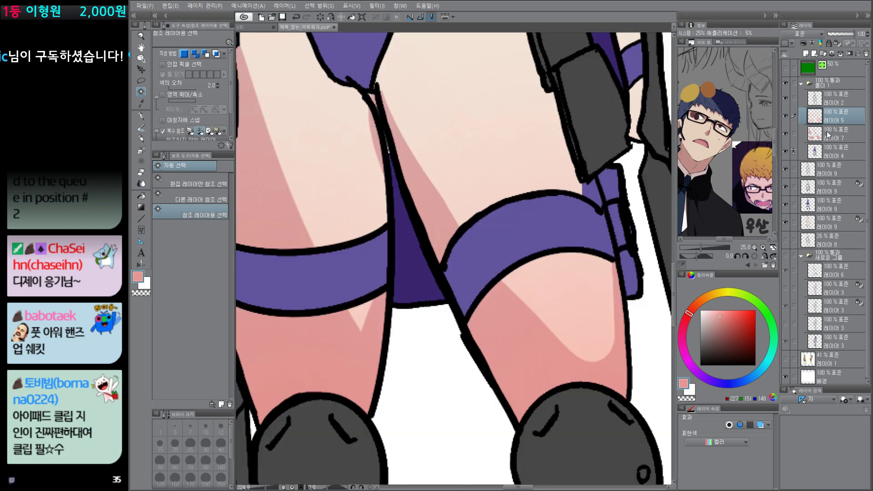
left_click(830, 135)
scroll(556, 376, "down", 5)
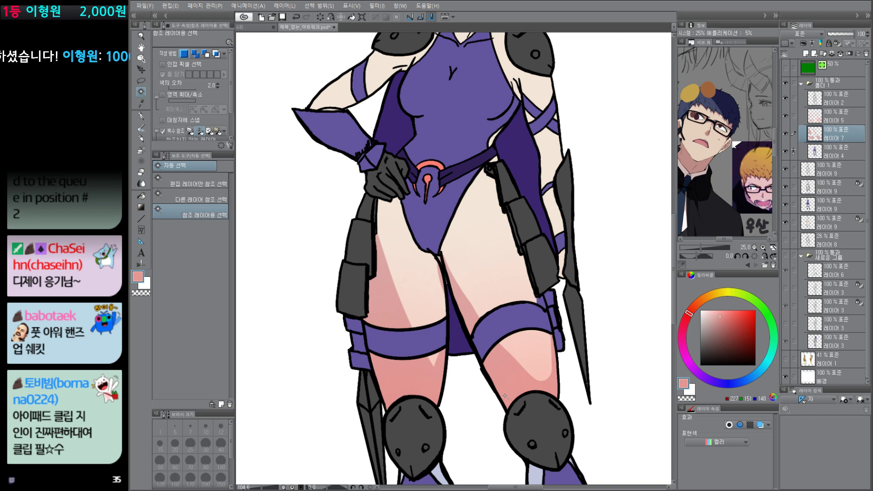
scroll(550, 384, "down", 5)
left_click_drag(630, 265, 615, 273)
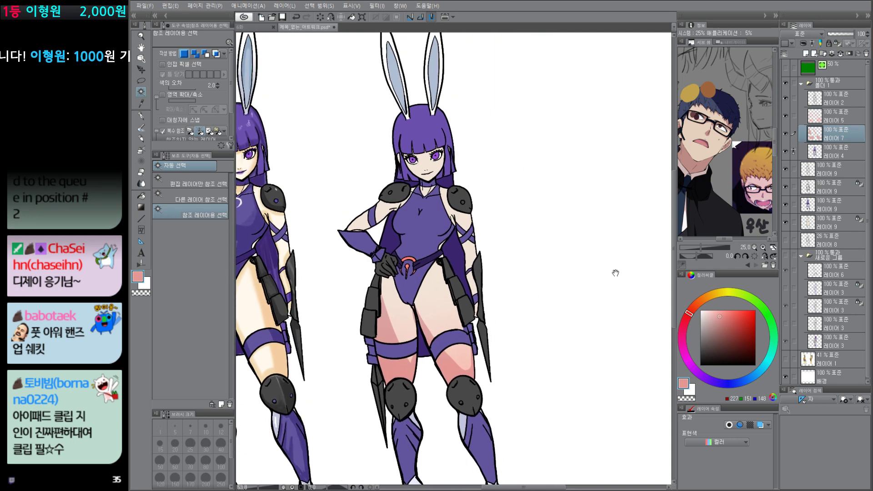
left_click(839, 117, "shift")
key("Delete")
left_click_drag(518, 419, 527, 416)
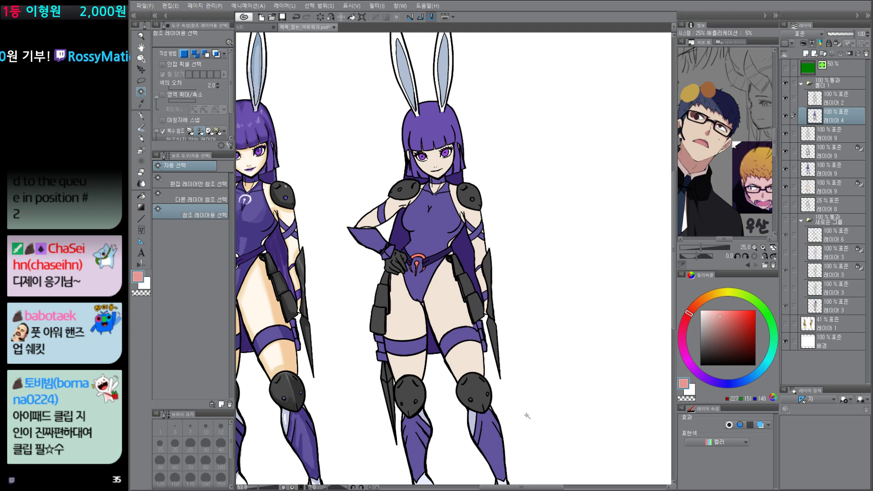
Step: Add a new layer directly above 레이어 4 and set its blending mode to 곱하기 (Multiply)
scroll(452, 386, "down", 3)
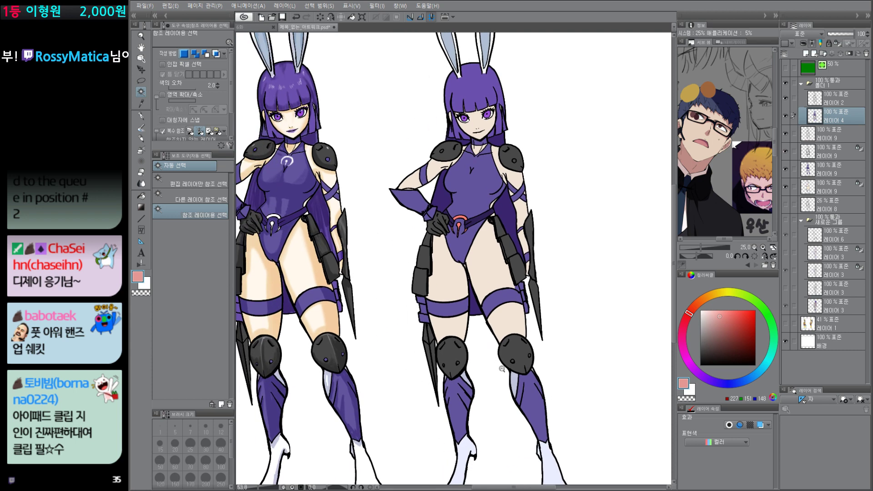
key("p")
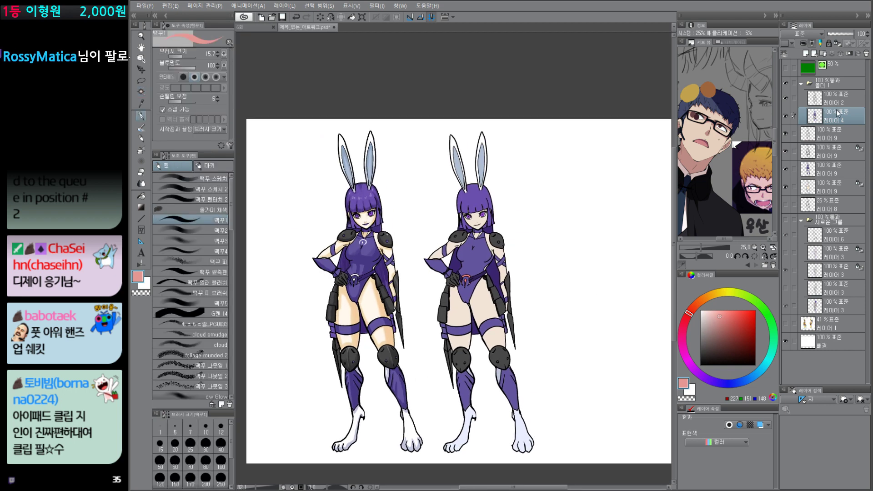
key("ctrl+shift+n")
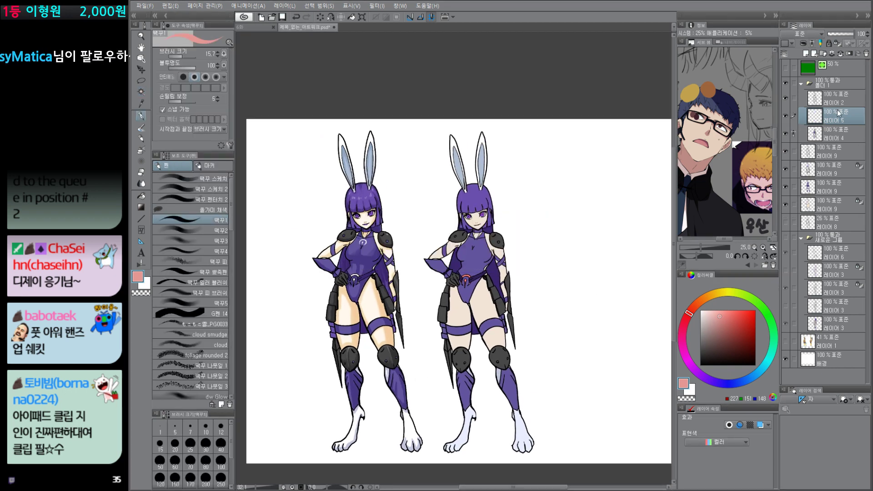
left_click(807, 34)
left_click(825, 86)
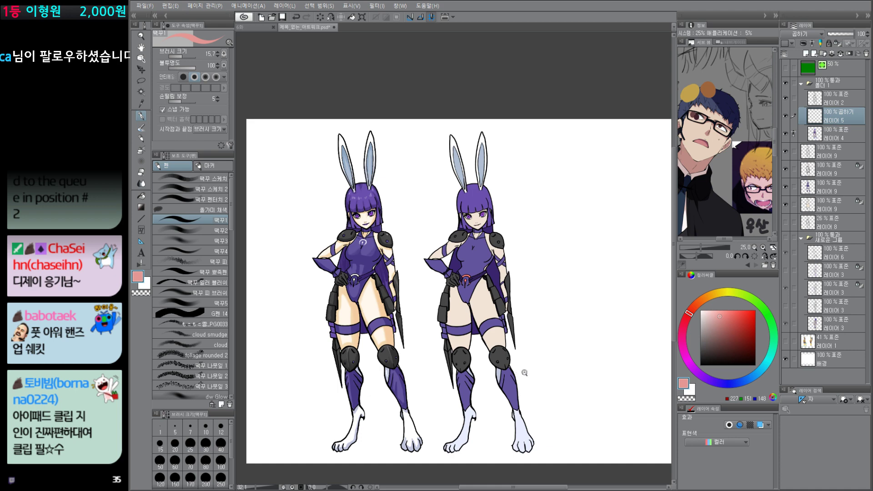
Step: With a black pen, draw a light-direction arrow with a scribbled head beside the left character's head, and set the brush size to 29.1
scroll(522, 370, "up", 2)
left_click_drag(746, 354, 777, 375)
left_click_drag(531, 364, 534, 398)
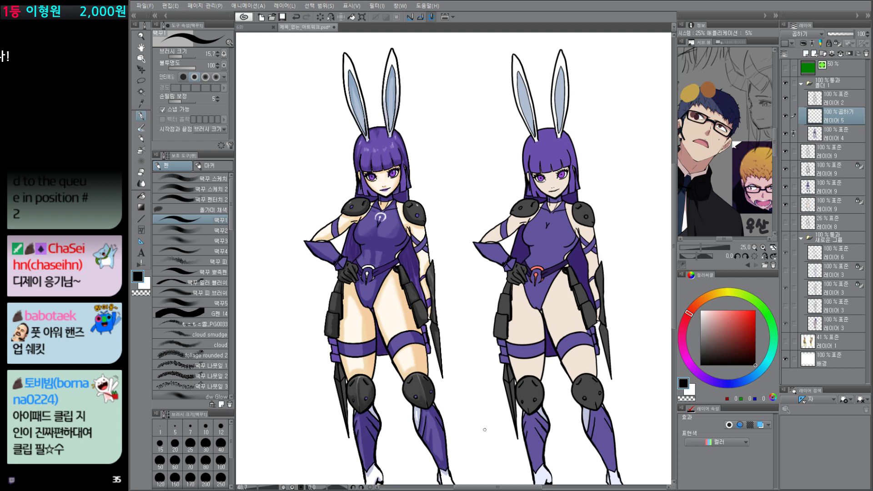
mouse_move(303, 160)
left_mouse_down()
mouse_move(309, 170)
mouse_move(318, 157)
mouse_move(313, 172)
mouse_move(317, 160)
left_mouse_up()
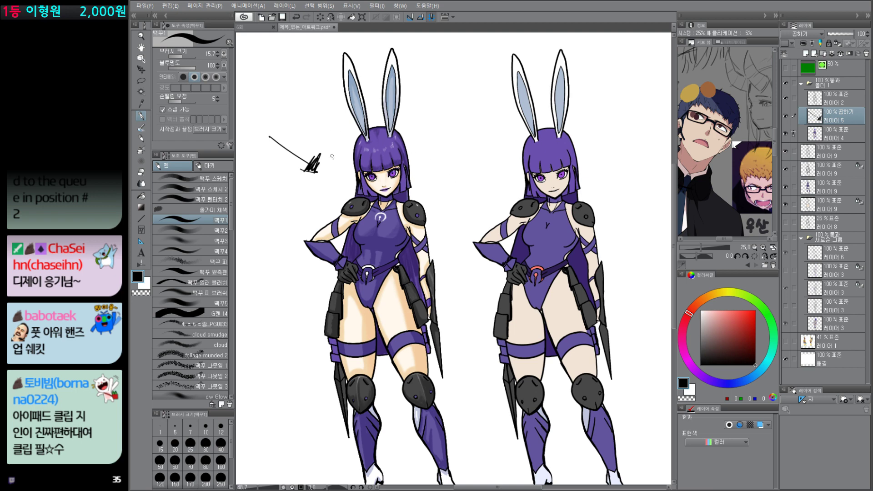
left_click_drag(450, 163, 456, 165)
left_click_drag(441, 309, 447, 238)
left_click_drag(464, 324, 465, 340)
left_click_drag(470, 384, 464, 413)
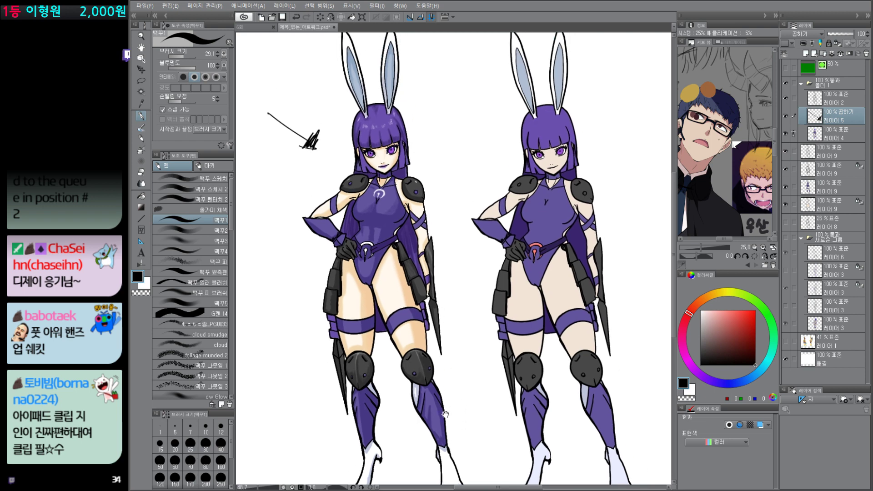
Step: Try a curved arrow stroke on the empty area beside the left character's legs, and undo it
left_click_drag(446, 415, 482, 385)
mouse_move(305, 393)
left_mouse_down()
mouse_move(340, 336)
mouse_move(349, 342)
left_mouse_up()
mouse_move(328, 315)
left_mouse_down()
mouse_move(353, 346)
mouse_move(334, 330)
left_mouse_up()
key("ctrl+z")
key("ctrl+z")
key("ctrl+z")
key("ctrl+z")
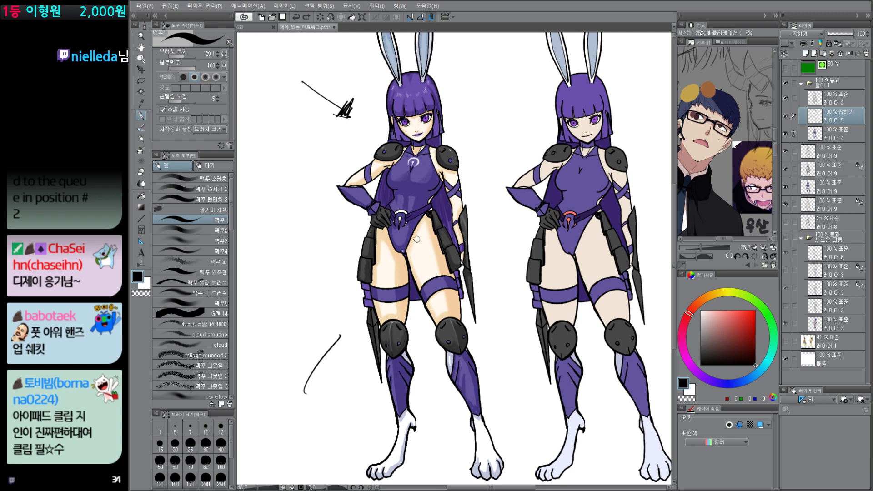
Step: Draw arrows pointing at the left character's thigh, straight down between the two characters, and toward the right character's head
mouse_move(300, 297)
left_mouse_down()
mouse_move(337, 272)
mouse_move(335, 281)
left_mouse_up()
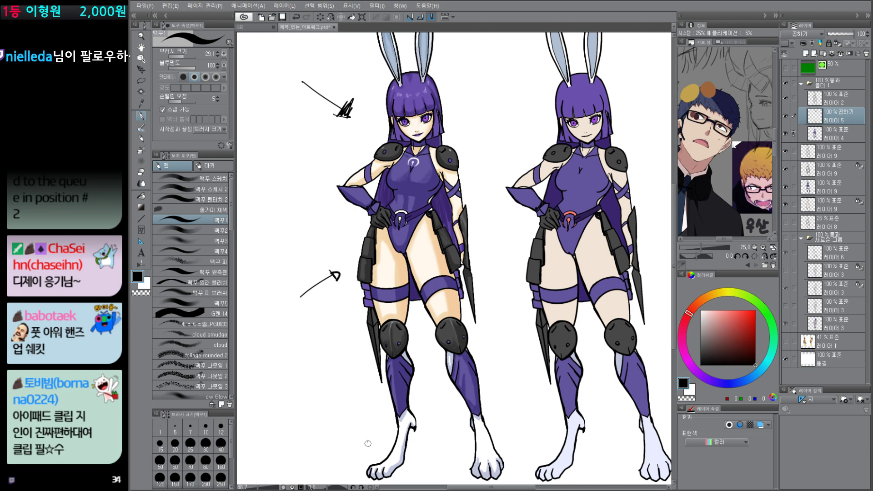
mouse_move(497, 46)
left_mouse_down()
mouse_move(501, 119)
mouse_move(511, 103)
left_mouse_up()
mouse_move(532, 149)
left_mouse_down()
mouse_move(505, 205)
mouse_move(455, 268)
left_mouse_up()
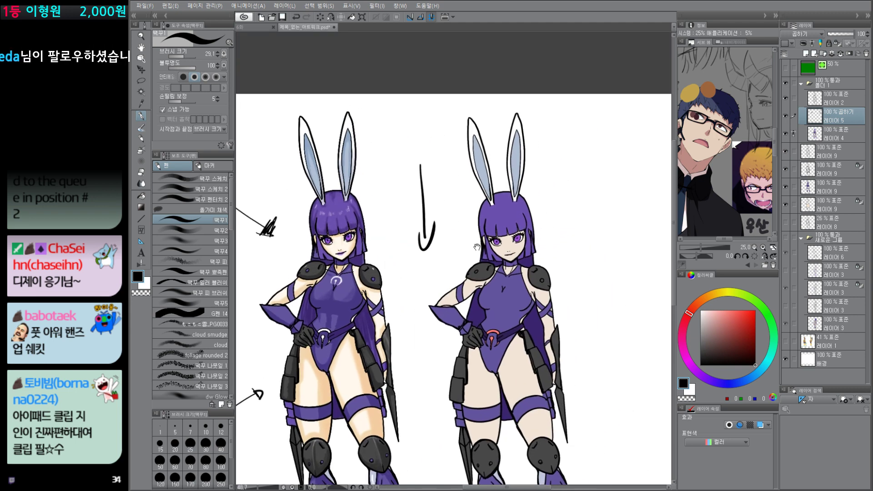
mouse_move(643, 205)
left_mouse_down()
mouse_move(586, 218)
mouse_move(607, 230)
left_mouse_up()
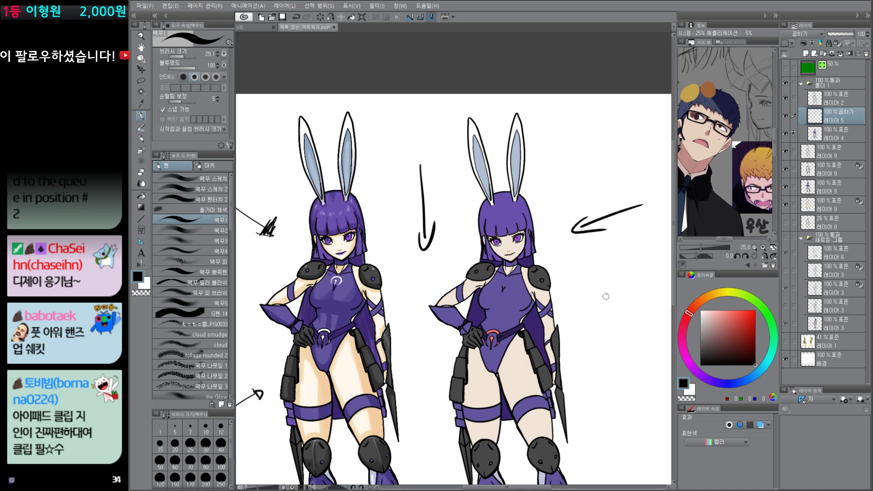
Step: Try a large block arrow and a small arrow beside the right character's torso, and undo both
mouse_move(581, 319)
left_mouse_down()
mouse_move(604, 295)
mouse_move(612, 321)
mouse_move(561, 314)
mouse_move(585, 345)
left_mouse_up()
mouse_move(585, 345)
left_mouse_down()
mouse_move(632, 323)
mouse_move(610, 321)
mouse_move(596, 303)
mouse_move(612, 279)
mouse_move(610, 305)
left_mouse_up()
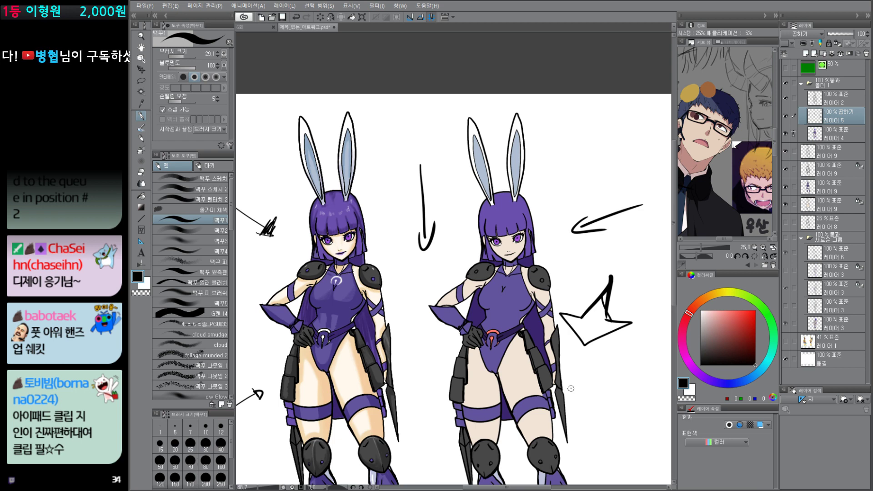
key("ctrl+z")
key("ctrl+z")
key("ctrl+z")
key("ctrl+z")
key("ctrl+z")
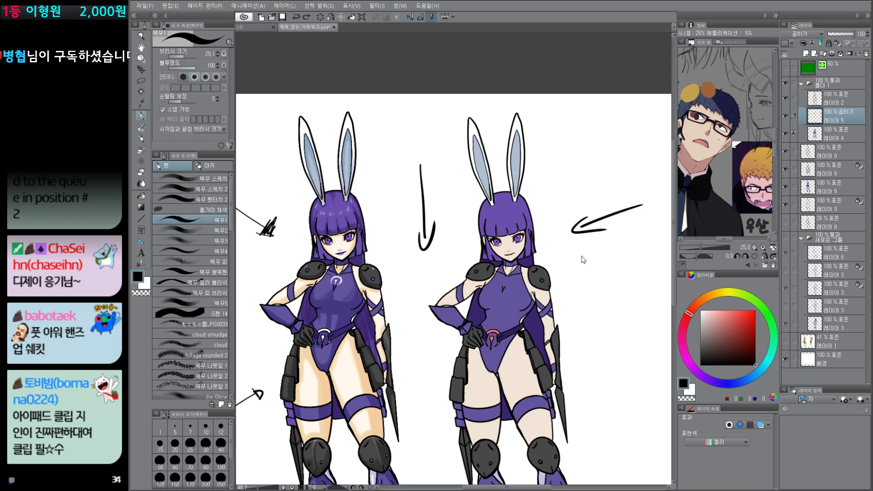
left_click_drag(586, 256, 578, 266)
mouse_move(575, 261)
left_mouse_down()
mouse_move(584, 270)
mouse_move(583, 232)
left_mouse_up()
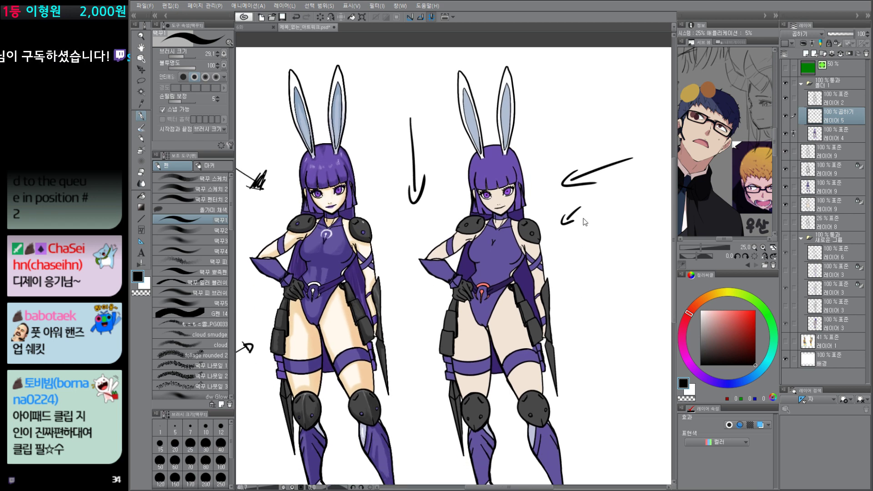
key("ctrl+z")
key("ctrl+z")
Step: Cover the whole right character with a muted purple (RGB 131, 120, 141) on the Multiply layer using a very large pen brush
left_click(754, 347)
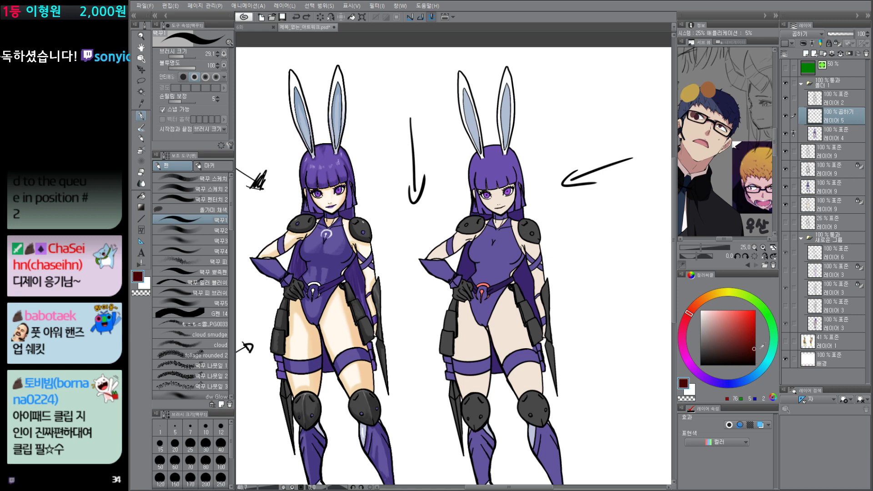
left_click(713, 383)
left_click_drag(712, 381, 708, 379)
left_click_drag(710, 327, 708, 335)
left_click(704, 377)
left_click_drag(567, 314, 548, 308)
left_click_drag(523, 336, 512, 266)
mouse_move(516, 283)
left_mouse_down("ctrl")
mouse_move(503, 274)
mouse_move(542, 320)
left_mouse_up("ctrl")
mouse_move(487, 124)
left_mouse_down()
mouse_move(480, 392)
mouse_move(550, 429)
left_mouse_up()
Step: Erase thin strips of the purple shade along the right character's ears, top of the head and hair edge as rim light
key("e")
mouse_move(497, 133)
left_mouse_down("ctrl")
mouse_move(490, 91)
mouse_move(496, 148)
mouse_move(485, 208)
mouse_move(498, 145)
mouse_move(495, 206)
mouse_move(490, 202)
mouse_move(514, 290)
mouse_move(511, 258)
mouse_move(512, 293)
left_mouse_up("ctrl")
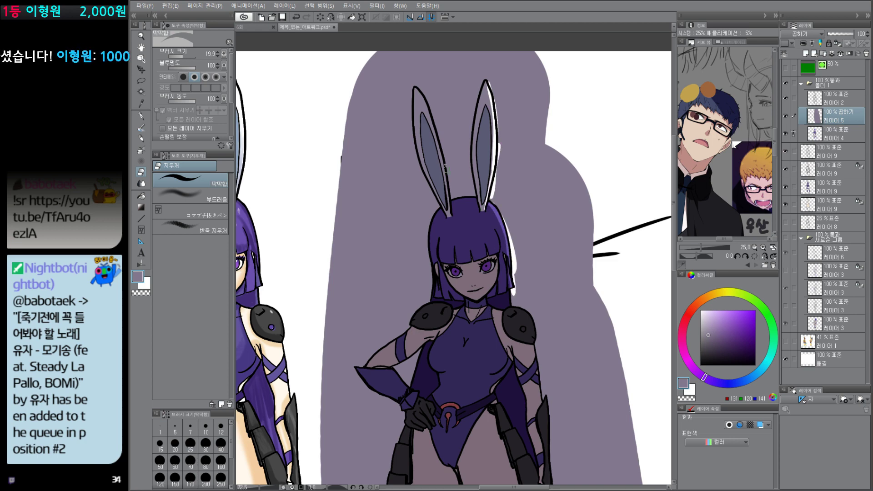
mouse_move(413, 86)
left_mouse_down()
mouse_move(444, 162)
mouse_move(451, 218)
mouse_move(456, 199)
mouse_move(479, 199)
left_mouse_up()
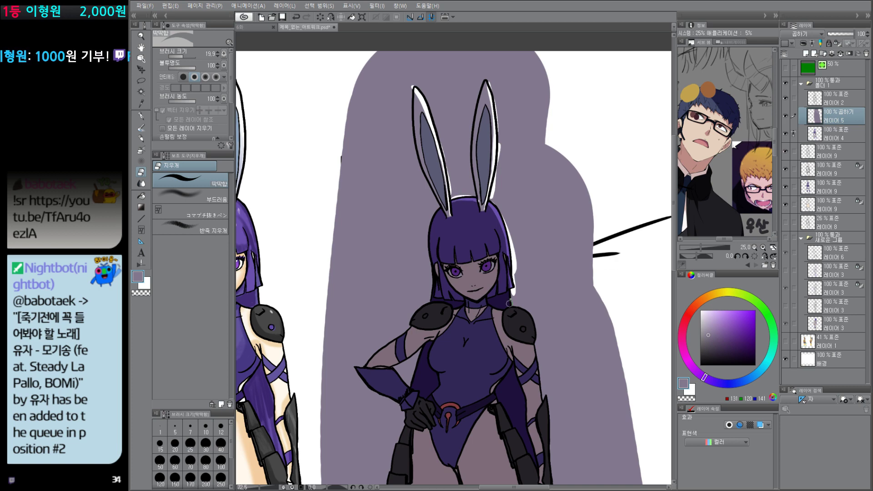
left_click_drag(510, 292, 504, 313)
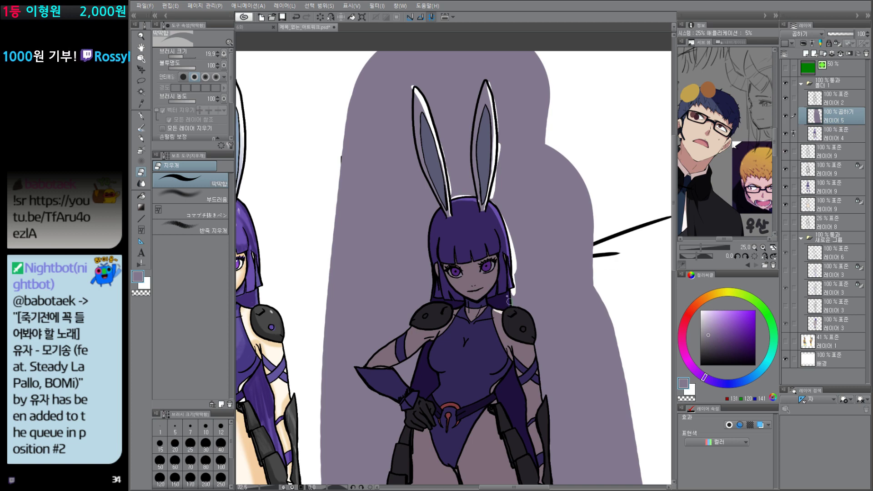
Step: Erase a thin strip of the purple shade along the outer edge of the right character's arm and blade
key("p")
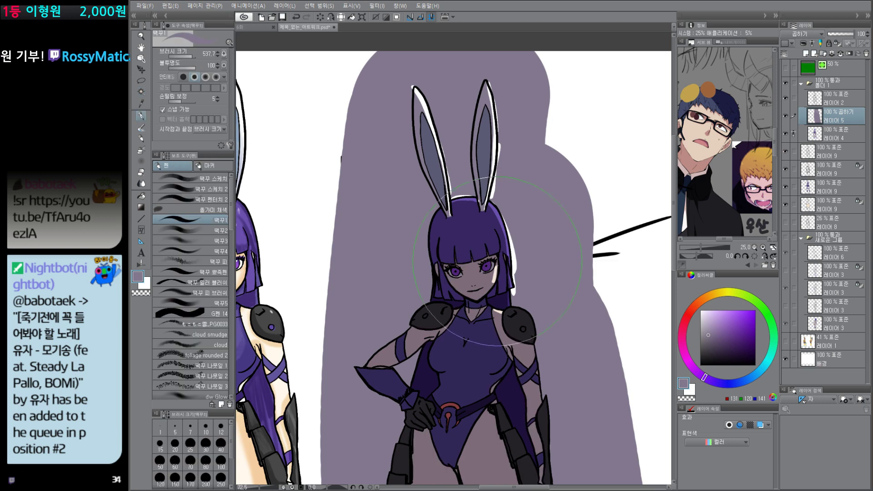
key("e")
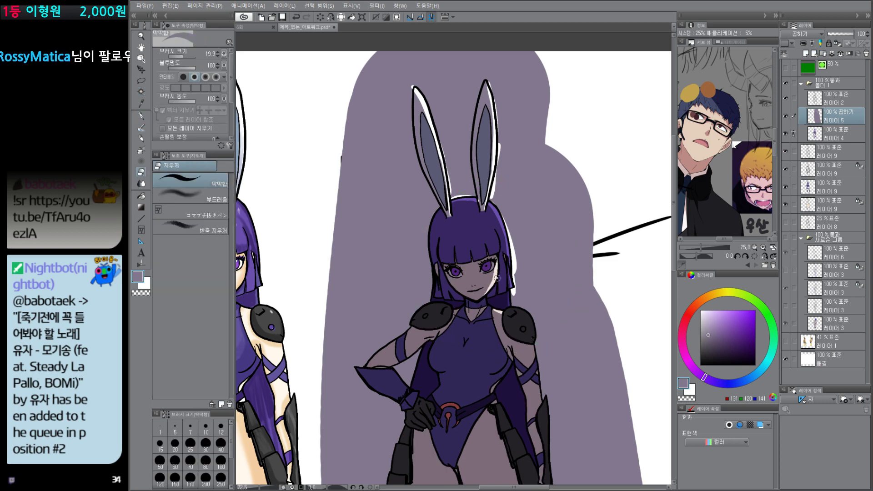
key("p")
left_click_drag(331, 211, 334, 213)
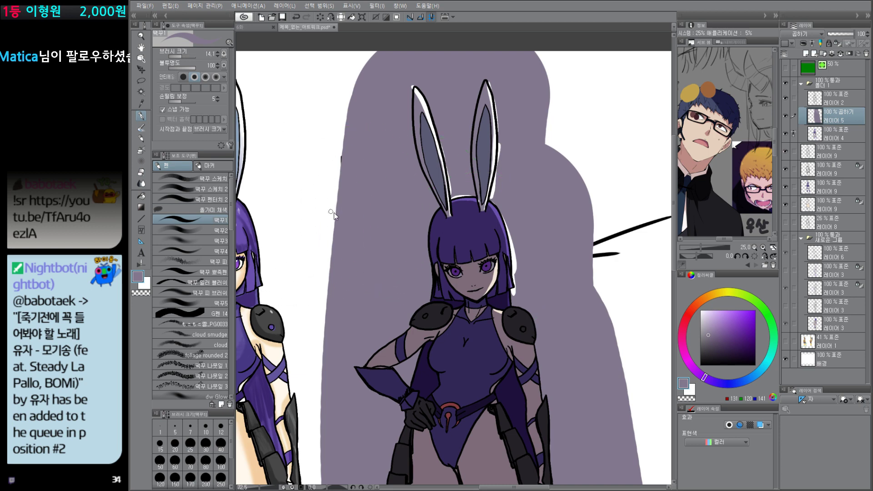
left_click_drag(531, 270, 502, 159)
key("w")
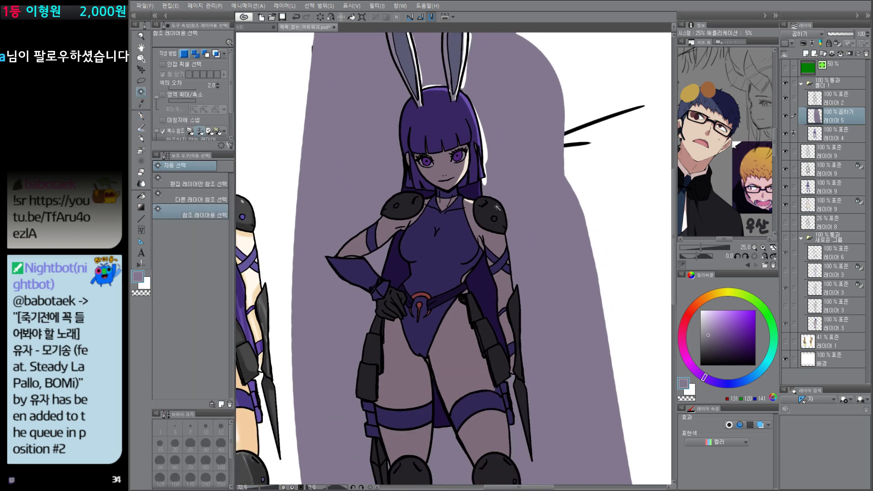
key("p")
key("e")
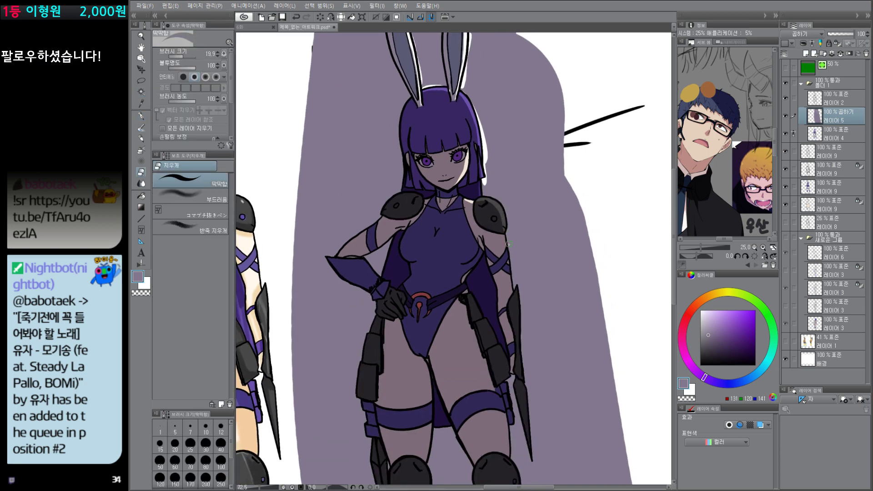
mouse_move(506, 238)
left_mouse_down()
mouse_move(511, 285)
mouse_move(507, 256)
mouse_move(519, 284)
mouse_move(533, 427)
left_mouse_up()
left_click_drag(540, 464, 532, 347)
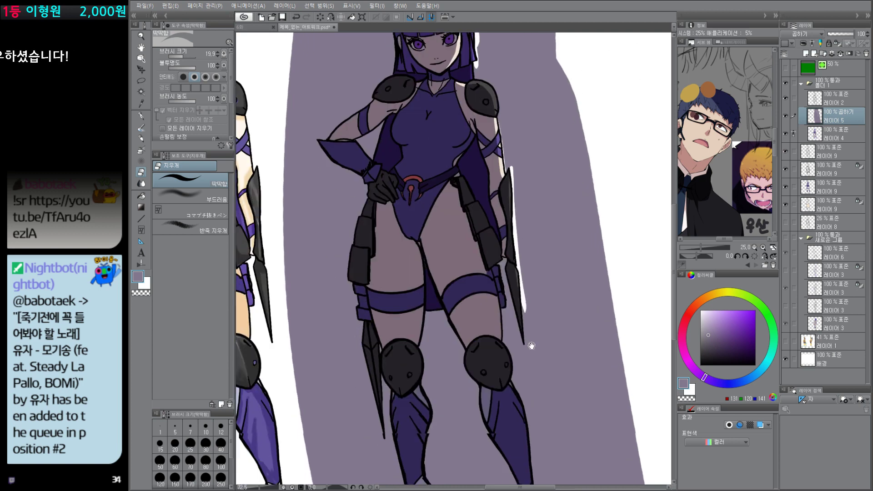
Step: Clear everything on Multiply layer 레이어 5 outside the character silhouette of 레이어 4, and clear the selection
scroll(531, 346, "down", 5)
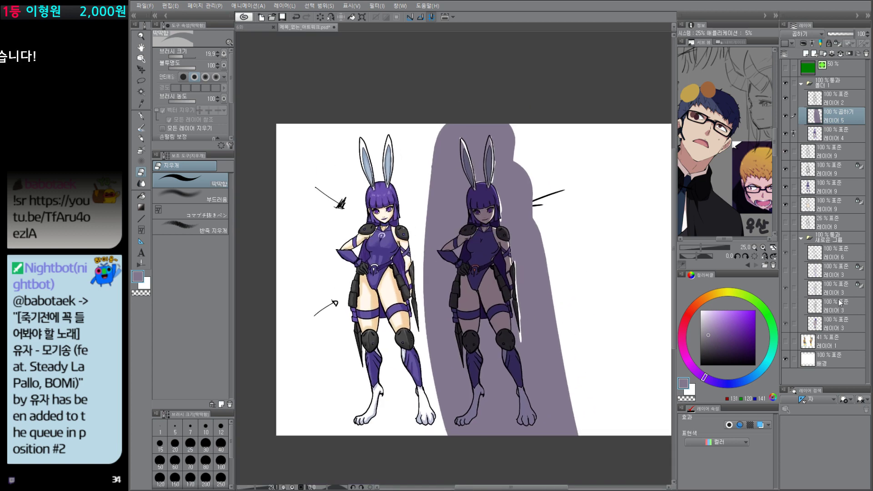
left_click(816, 132, "ctrl")
key("shift+Delete")
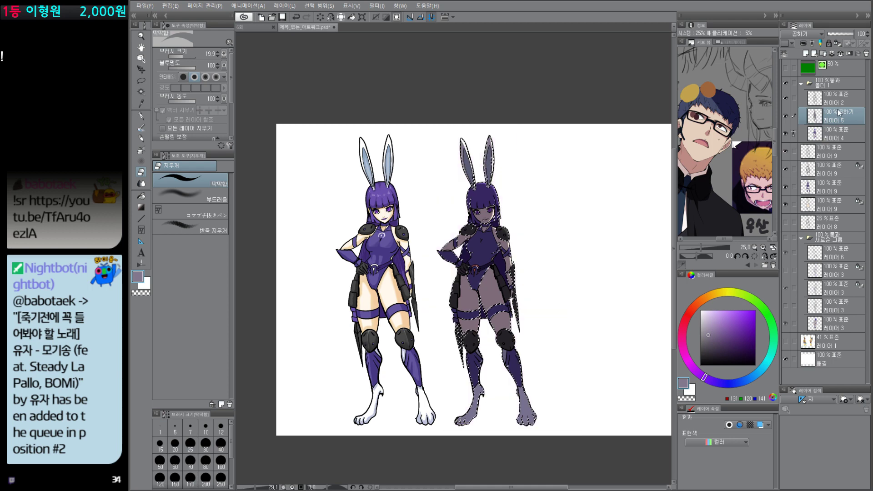
key("ctrl+d")
scroll(523, 207, "up", 5)
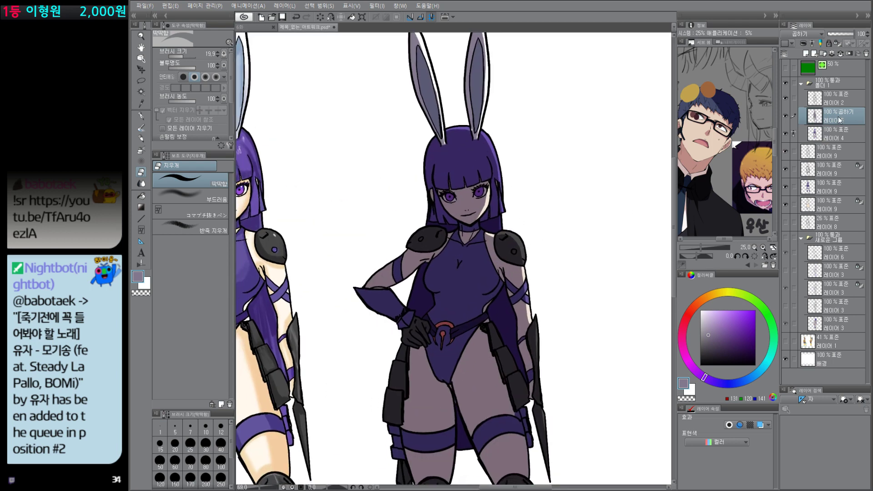
Step: Lock the transparent pixels of Multiply layer 레이어 5, and set the drawing color to a light greyish blue
key("slash")
left_click_drag(726, 387, 738, 386)
left_click(712, 331)
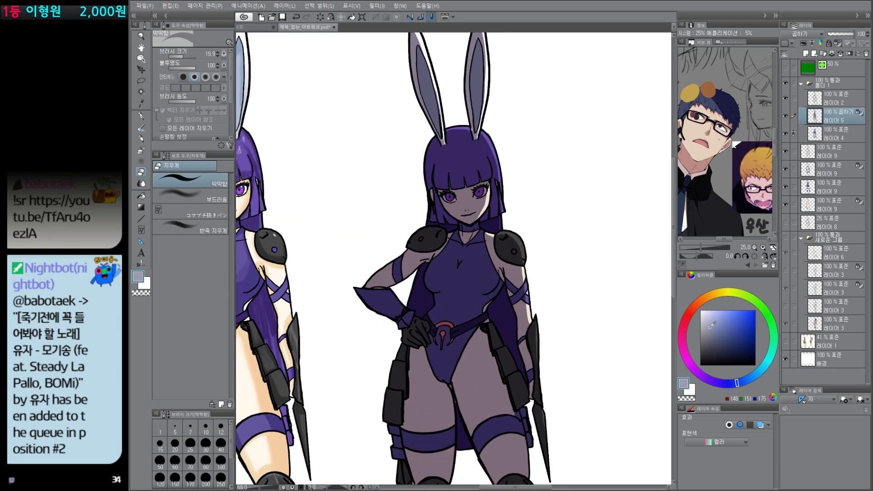
left_click(713, 382)
left_click(712, 335)
left_click(759, 372)
left_click(712, 320)
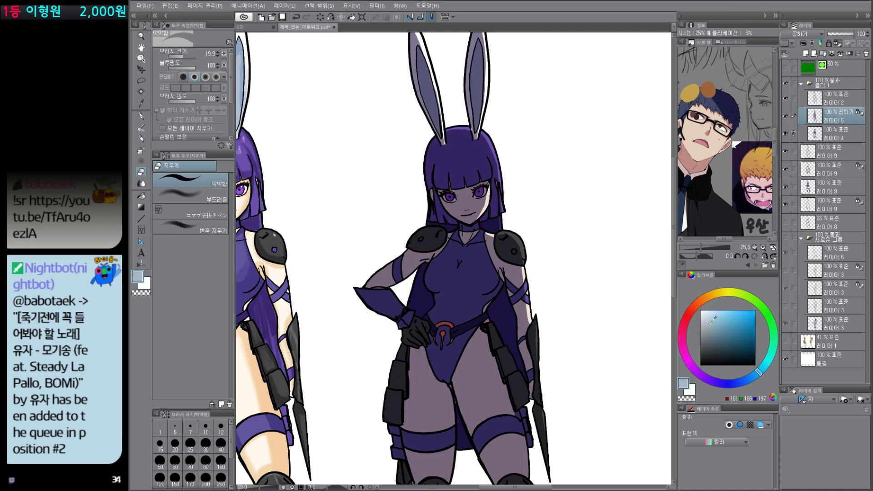
Step: Apply a color-to-transparent light blue gradient from the upper right down across the right character's shade on 레이어 5
key("g")
left_click_drag(527, 175, 404, 444)
key("ctrl+z")
left_click_drag(584, 175, 414, 425)
left_click_drag(558, 310, 547, 360)
left_click_drag(547, 360, 515, 326)
left_click_drag(531, 273, 558, 256)
scroll(539, 249, "up", 3)
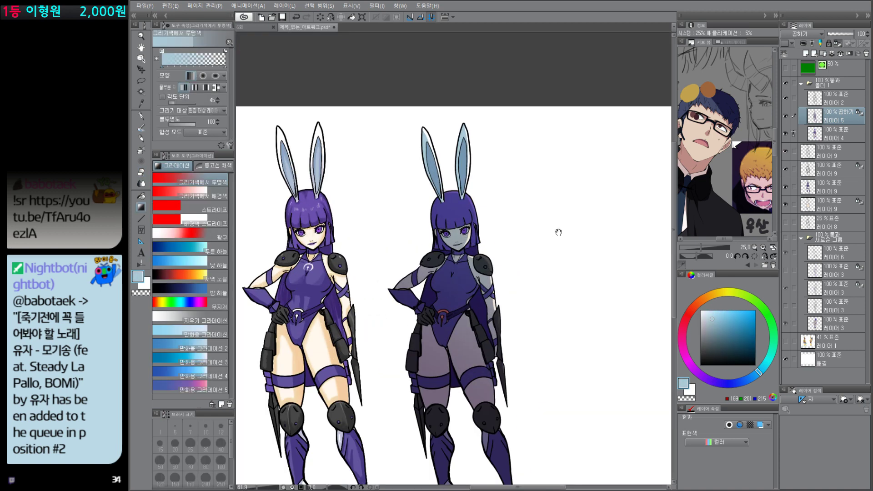
key("p")
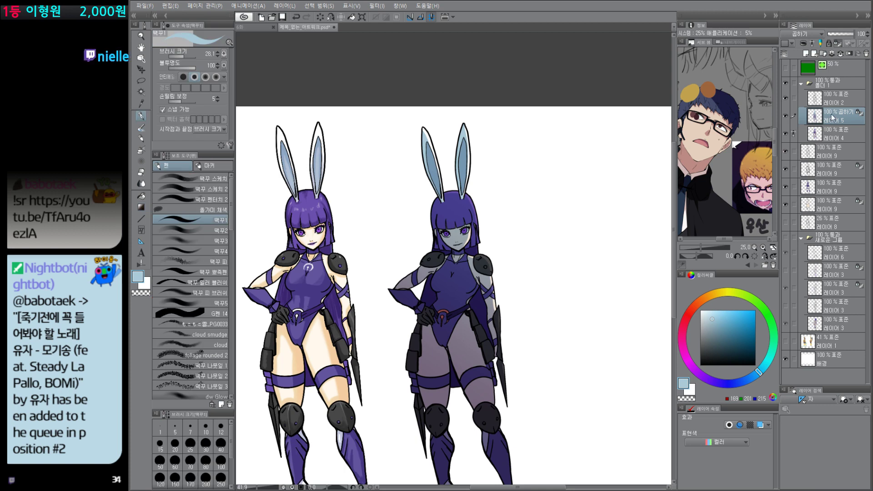
Step: Add a new layer directly above 레이어 4 and select the right character's bodysuit area
left_click(843, 134)
key("ctrl+shift+n")
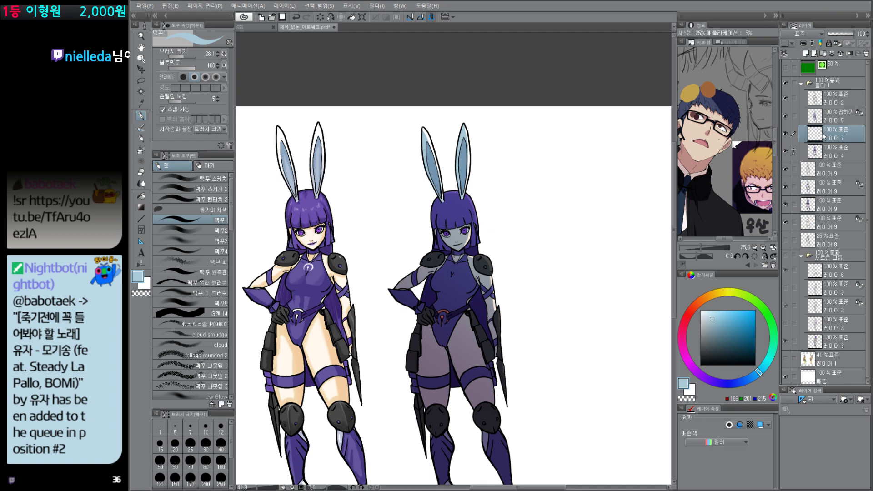
scroll(453, 296, "up", 4)
key("w")
left_click(467, 294)
key("p")
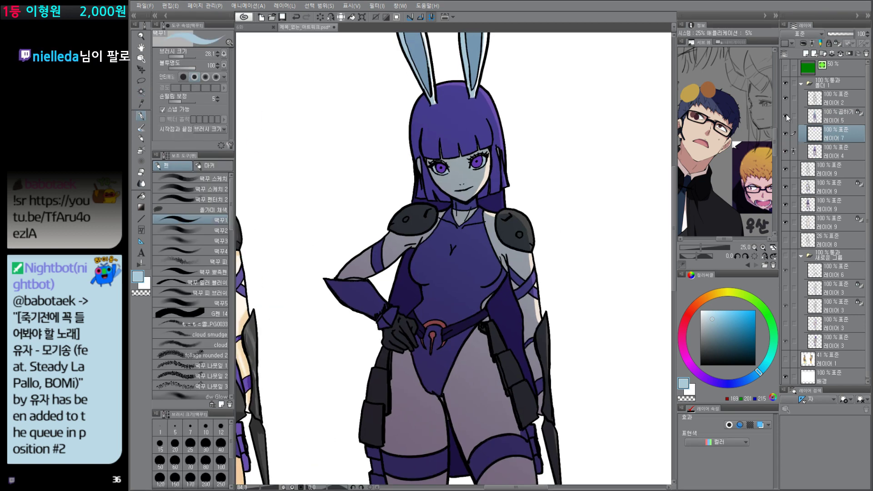
Step: Hide Multiply layer 레이어 5, and set the drawing color to a darker purple based on the bodysuit's own color
left_click(786, 116)
left_click(460, 290, "alt")
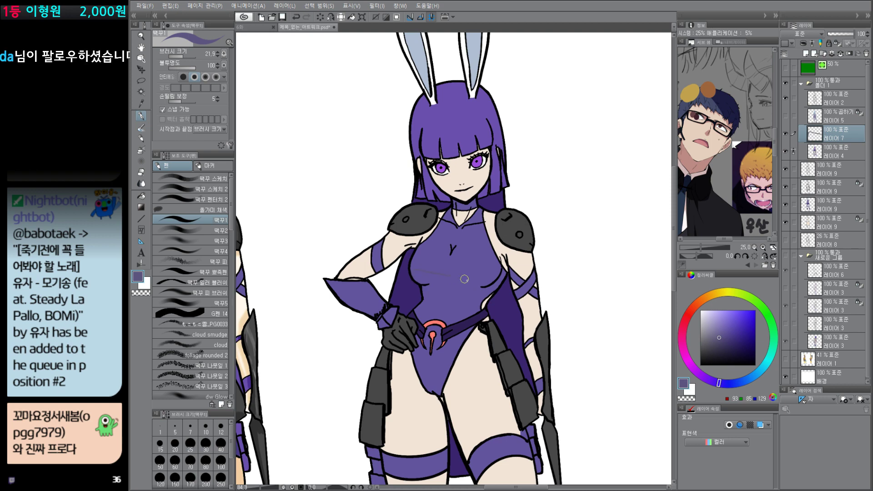
key("ctrl+z")
left_click(461, 298, "alt")
left_click(731, 338)
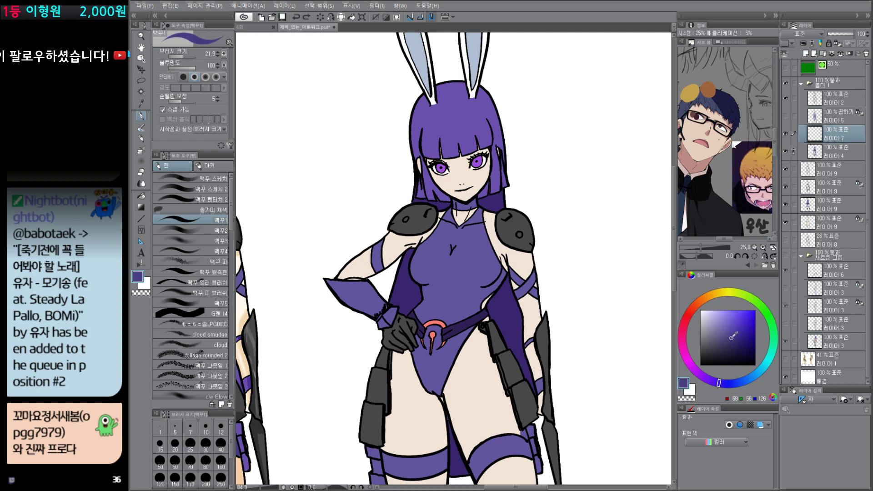
left_click(709, 380)
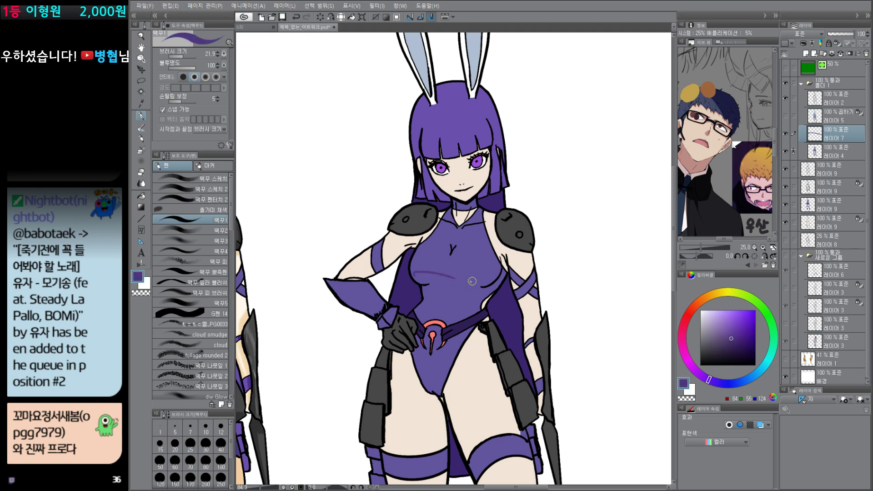
Step: Draw a curved shadow edge under the bust, fill the bodysuit area below it with dark purple, and show 레이어 5 again
mouse_move(412, 270)
left_mouse_down()
mouse_move(467, 284)
mouse_move(450, 280)
mouse_move(501, 270)
left_mouse_up()
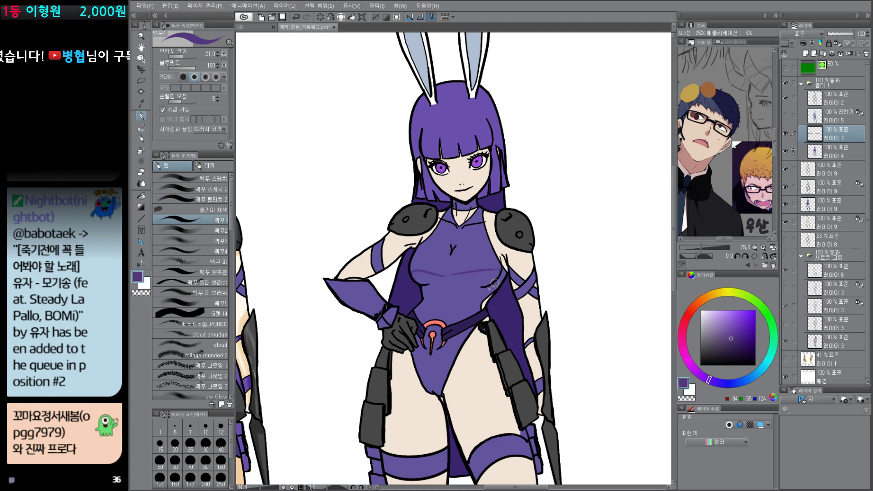
key("ctrl+z")
mouse_move(441, 275)
left_mouse_down()
mouse_move(485, 270)
mouse_move(448, 277)
mouse_move(501, 273)
mouse_move(451, 277)
mouse_move(499, 276)
left_mouse_up()
key("ctrl+z")
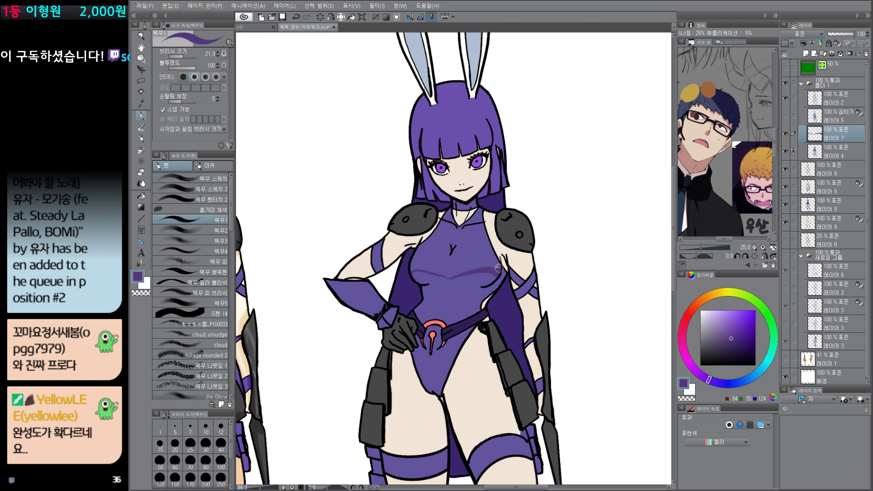
key("g")
left_click(467, 296)
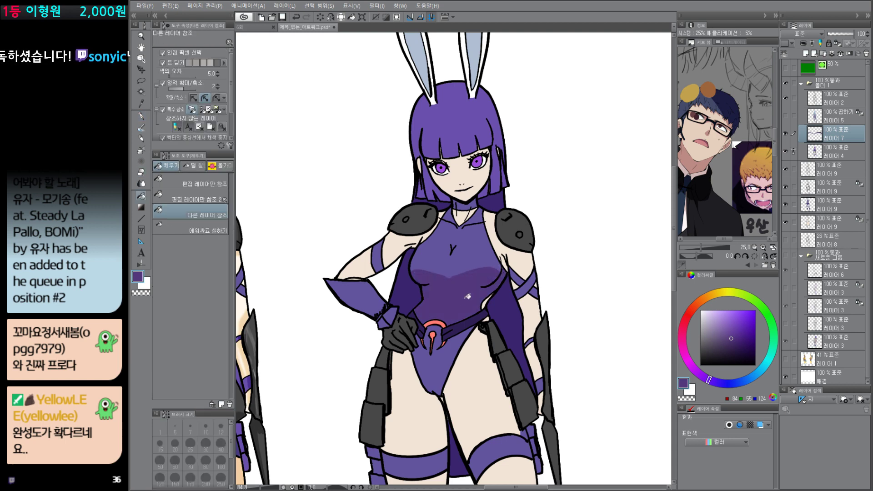
left_click(786, 116)
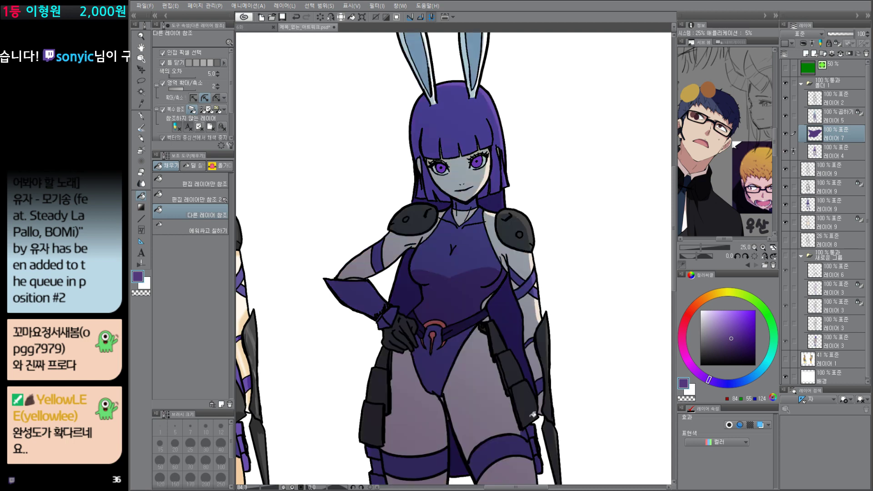
Step: Merge the bodysuit shade on 레이어 7 down into 레이어 4
scroll(513, 414, "down", 3)
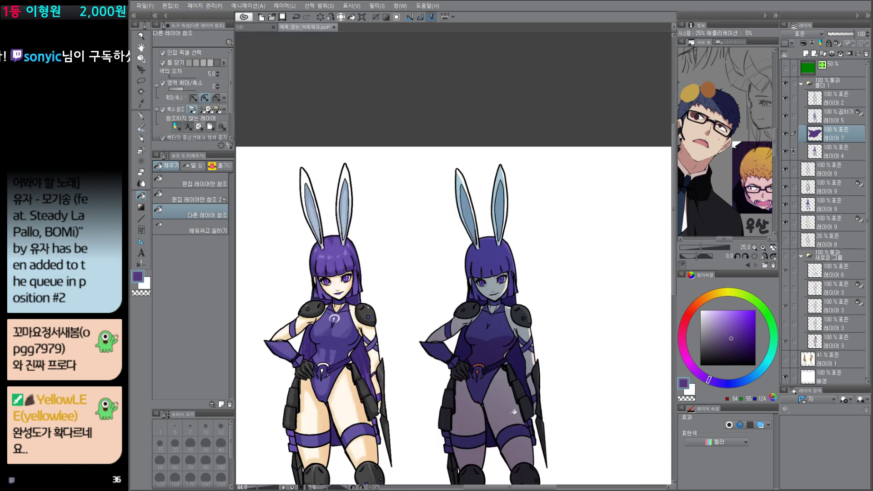
scroll(514, 412, "down", 3)
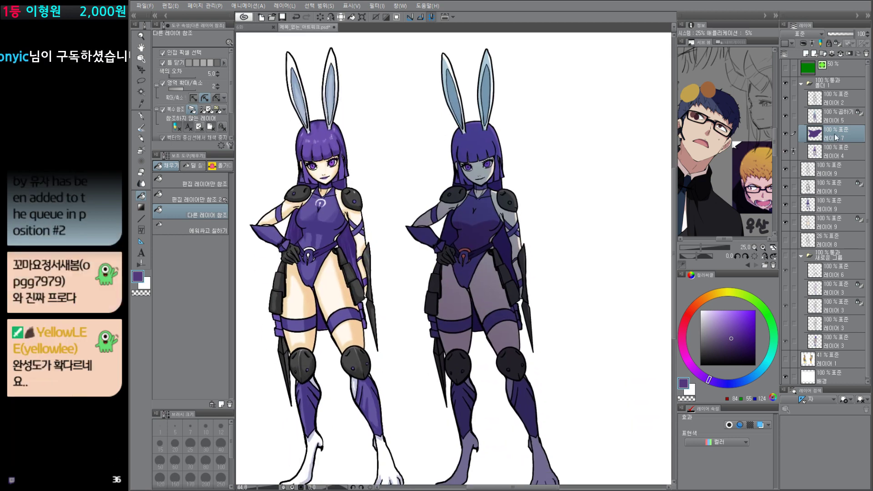
key("ctrl+e")
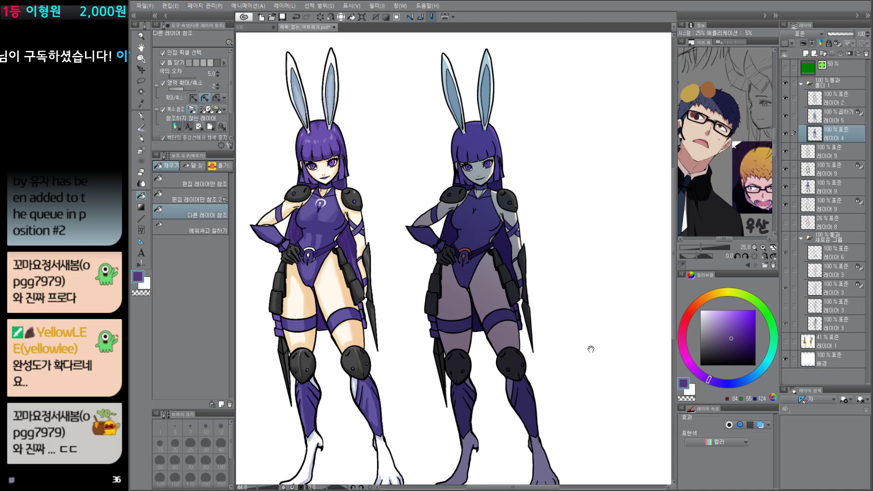
Step: Undo the bodysuit shade merged into 레이어 4, and set 레이어 4 as the reference layer again
scroll(591, 349, "down", 5)
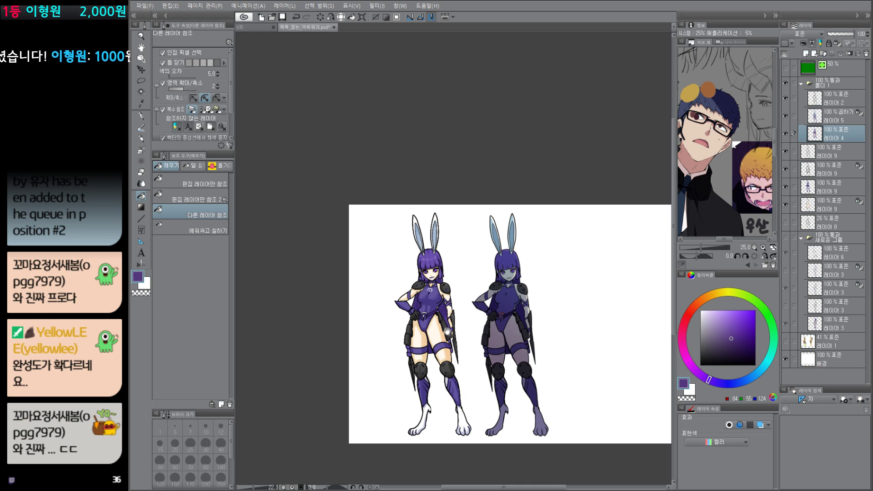
left_click(843, 117)
key("ctrl+z")
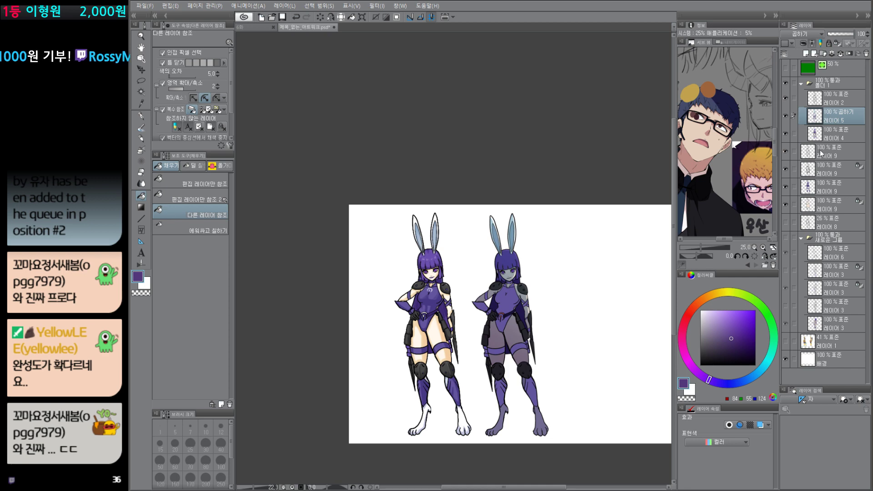
left_click(839, 135)
key("r")
Step: Clear everything on Multiply layer 레이어 5
left_click(850, 118)
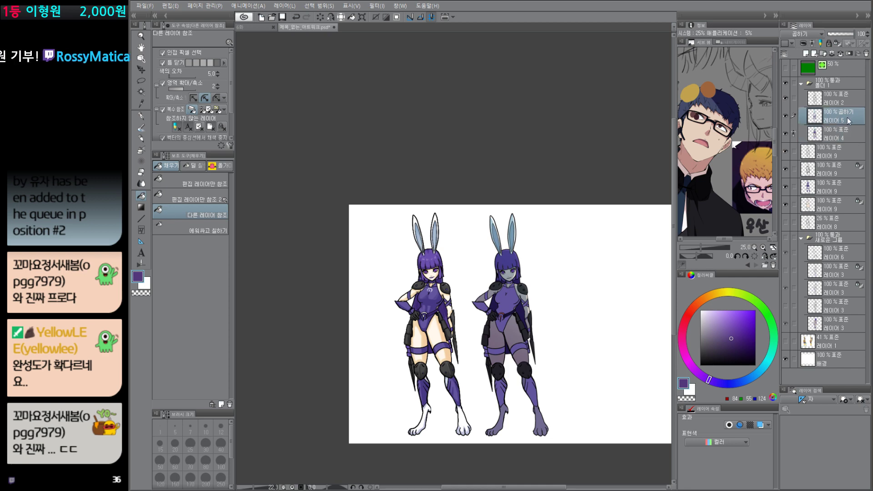
key("ctrl+d")
key("Delete")
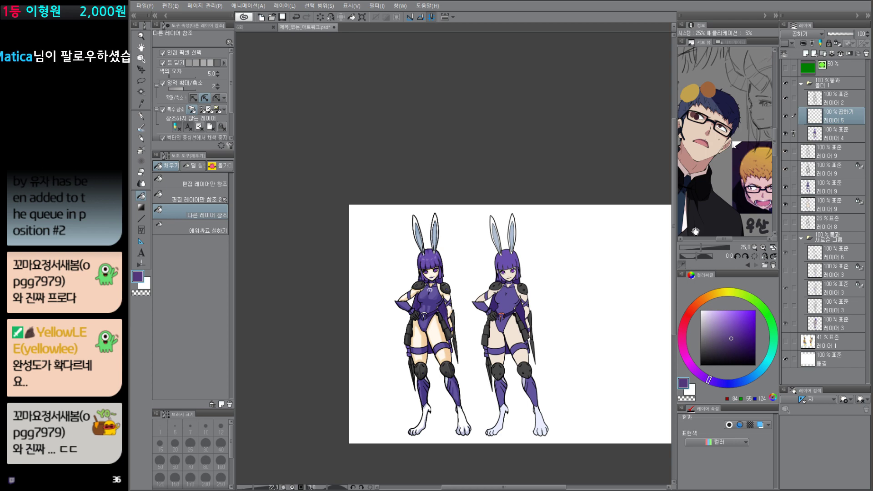
Step: Add a new layer above 레이어 5 and paint a white highlight along the outer edge of the left character's hair
scroll(458, 283, "up", 5)
left_click_drag(466, 294, 479, 291)
key("p")
left_click(458, 241, "alt")
scroll(426, 235, "up", 5)
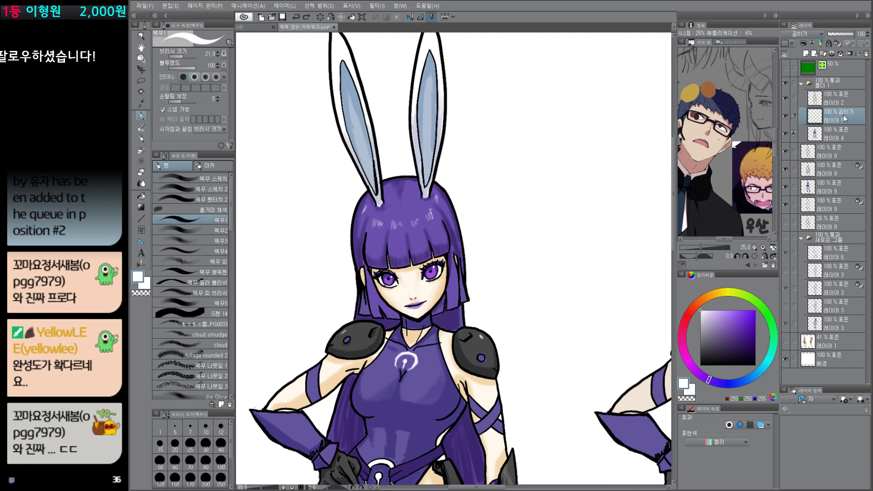
key("ctrl+shift+n")
key("Return")
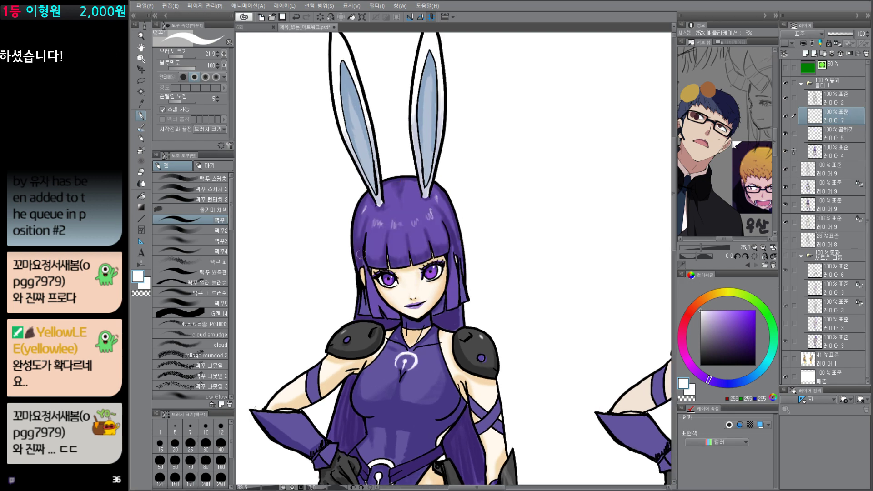
mouse_move(362, 254)
left_mouse_down()
mouse_move(362, 213)
mouse_move(407, 182)
left_mouse_up()
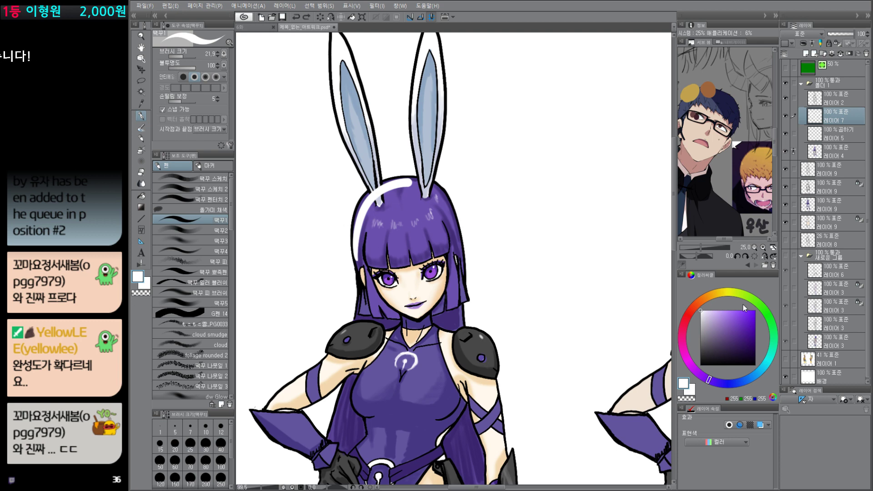
Step: Set the drawing color to salmon pink and draw an arrow showing the light direction toward the left character's head
left_click(693, 308)
left_click(720, 311)
left_click_drag(286, 144, 339, 196)
left_click_drag(328, 192, 344, 182)
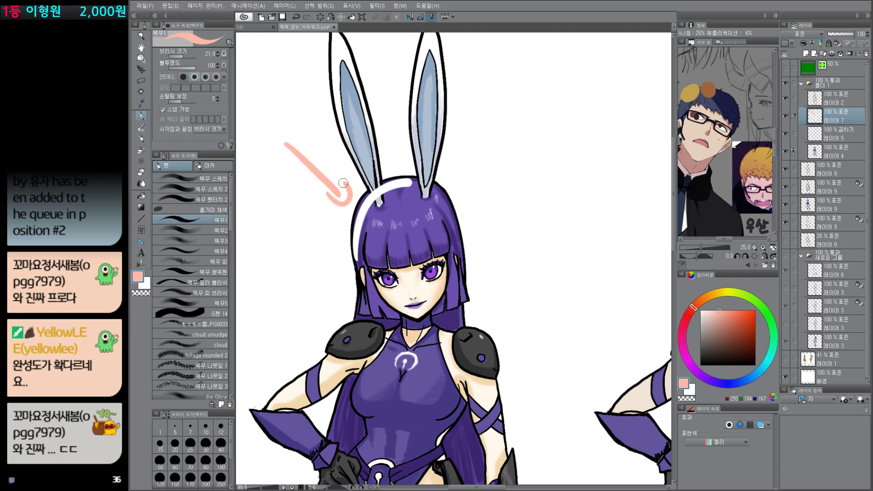
Step: Mark the lit areas of the left character in pink along the raised arm, chest and outer leg
left_click_drag(400, 362, 441, 212)
mouse_move(410, 172)
left_mouse_down()
mouse_move(386, 175)
mouse_move(298, 282)
left_mouse_up()
left_click_drag(396, 252, 419, 210)
left_click_drag(445, 239, 471, 202)
scroll(493, 361, "down", 6)
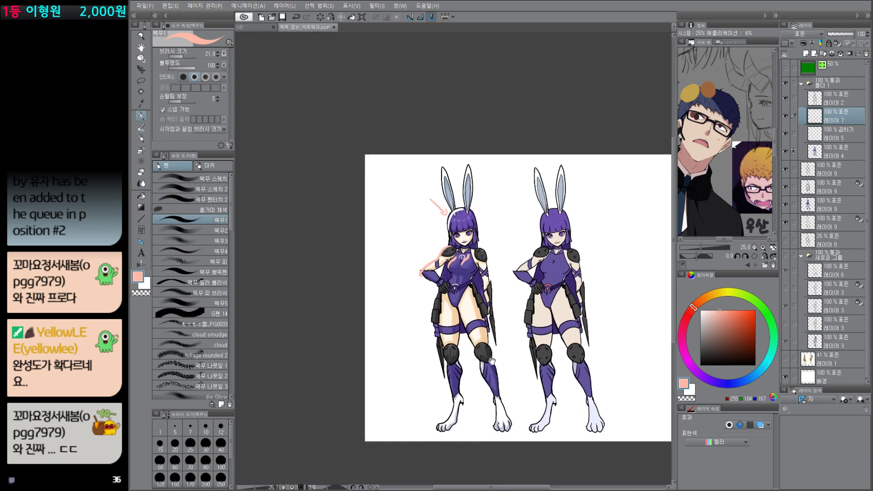
mouse_move(443, 290)
left_mouse_down()
mouse_move(441, 355)
mouse_move(455, 406)
left_mouse_up()
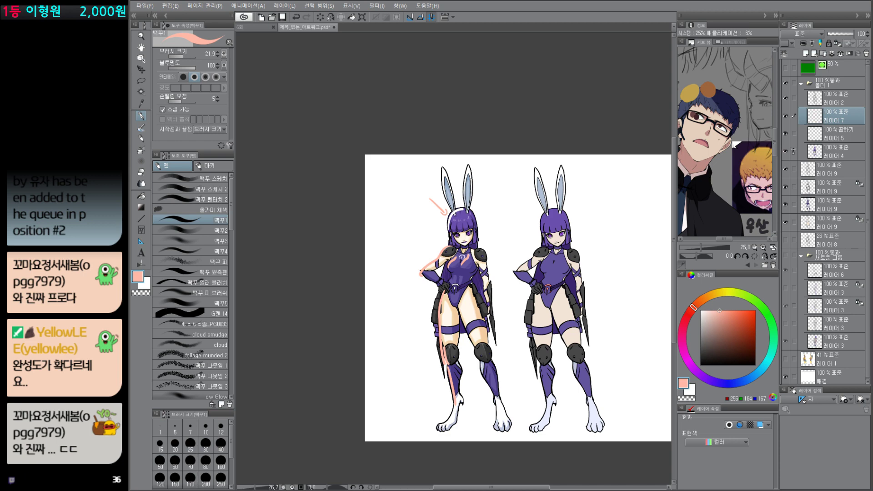
left_click_drag(589, 322, 561, 355)
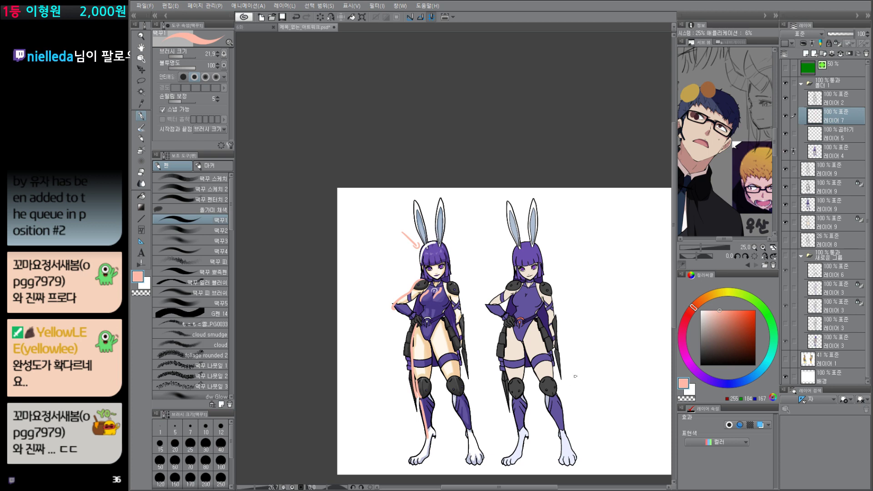
Step: Clear the light-direction marks from 레이어 7, and move Multiply layer 레이어 5 above it
key("Delete")
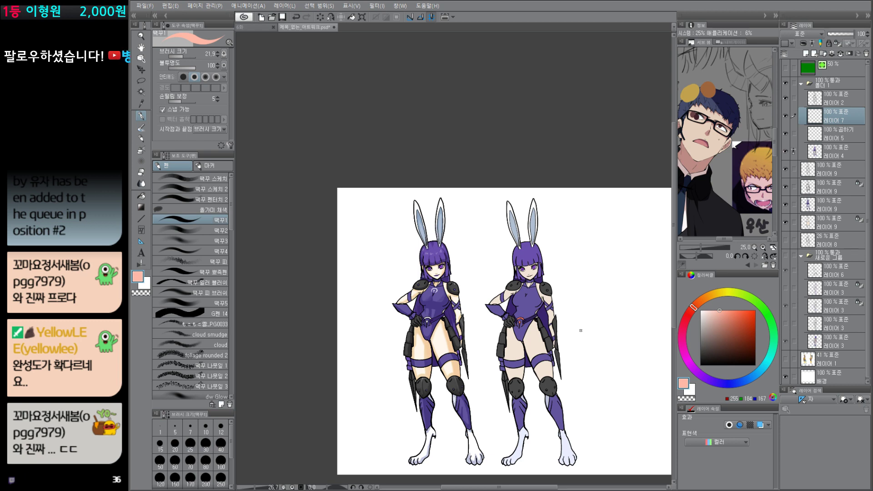
scroll(549, 330, "up", 3)
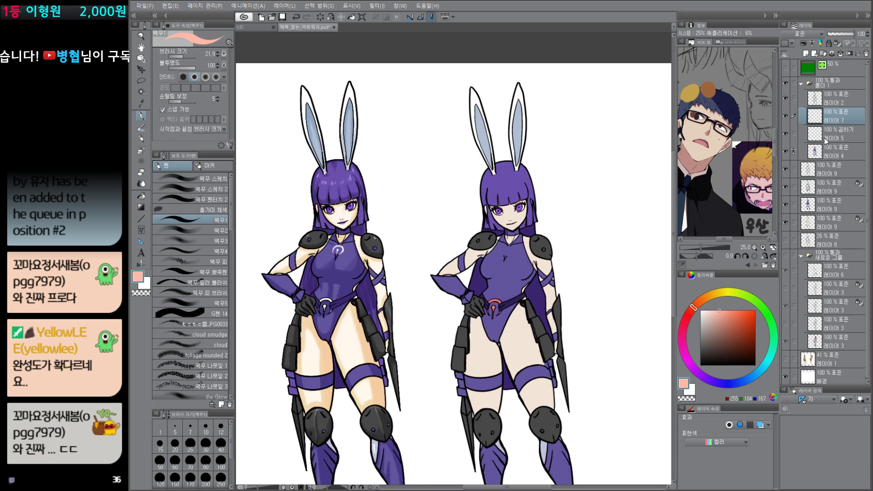
left_click_drag(843, 134, 846, 109)
left_click(841, 132)
Step: Select the right character's bodysuit area for painting on 레이어 7
scroll(518, 240, "up", 3)
key("w")
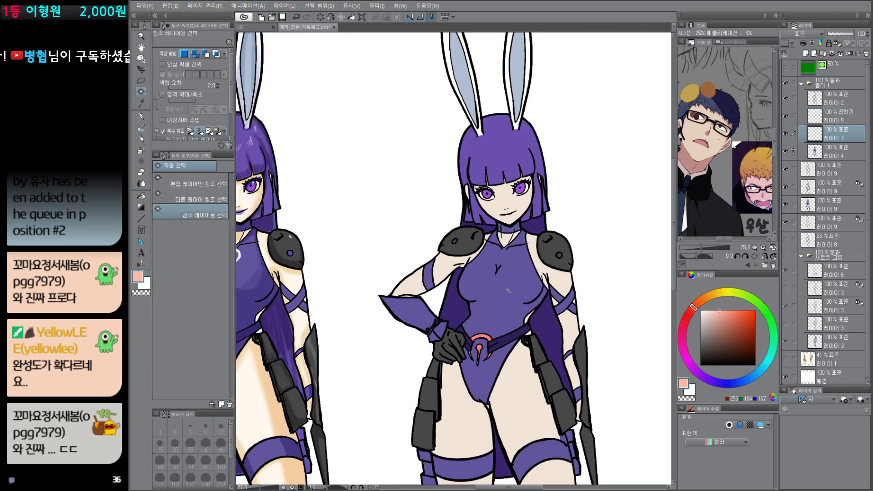
left_click(509, 291)
left_click_drag(502, 308, 565, 291)
key("p")
Step: Sample the bodysuit's purple and darken the drawing color to a deep, muted bluish purple
left_click(564, 291, "alt")
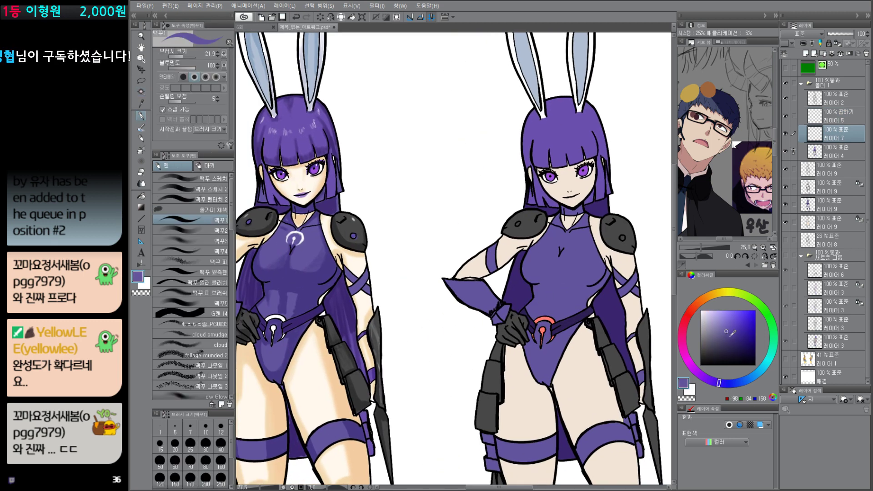
left_click_drag(714, 385, 708, 379)
left_click(726, 337)
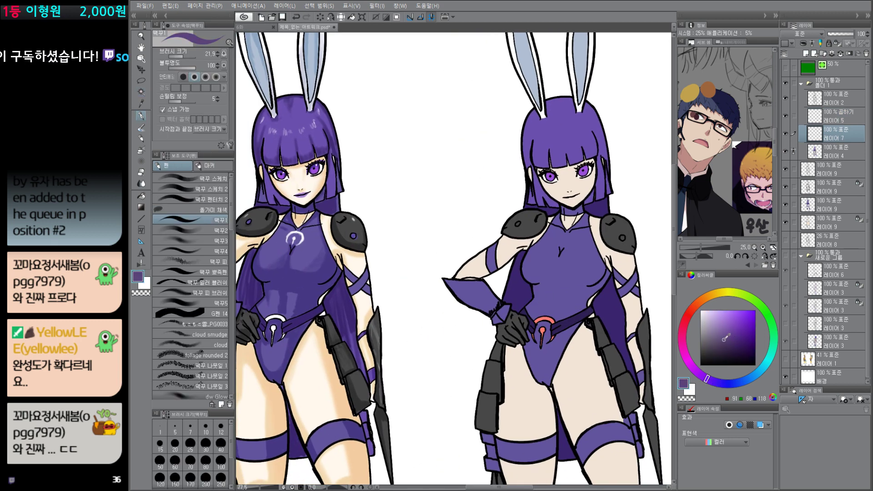
key("ctrl+z")
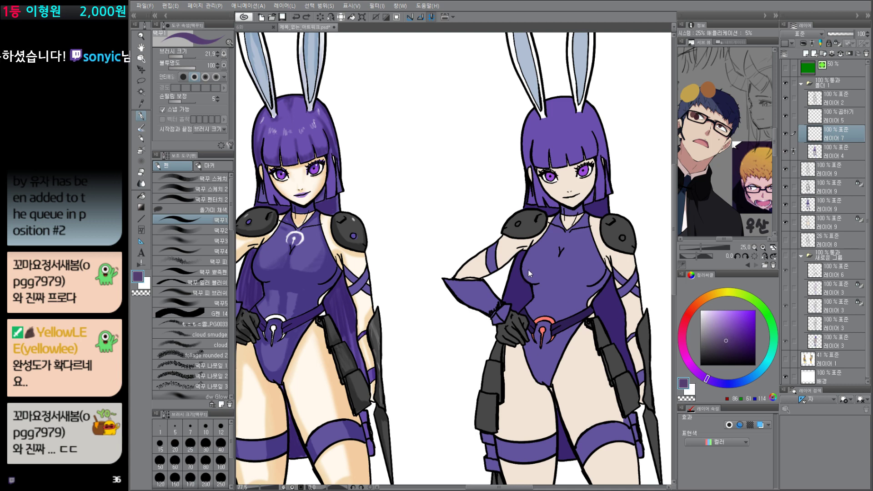
left_click_drag(523, 269, 533, 277)
left_click(729, 346)
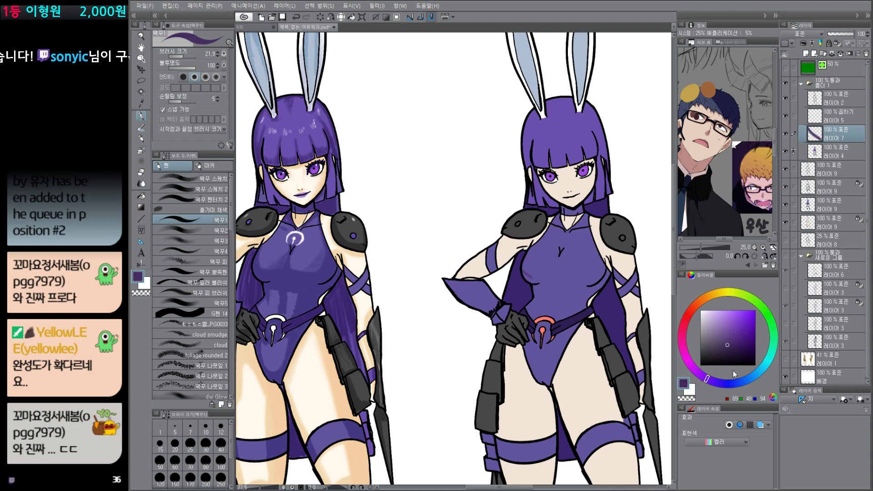
left_click(719, 383)
Step: Draw a curved shadow edge under the right character's bust and fill the area beneath it with the dark purple
key("ctrl+z")
mouse_move(522, 270)
left_mouse_down()
mouse_move(561, 266)
mouse_move(578, 280)
mouse_move(547, 274)
mouse_move(604, 282)
mouse_move(580, 279)
mouse_move(604, 267)
left_mouse_up()
key("ctrl+z")
key("ctrl+z")
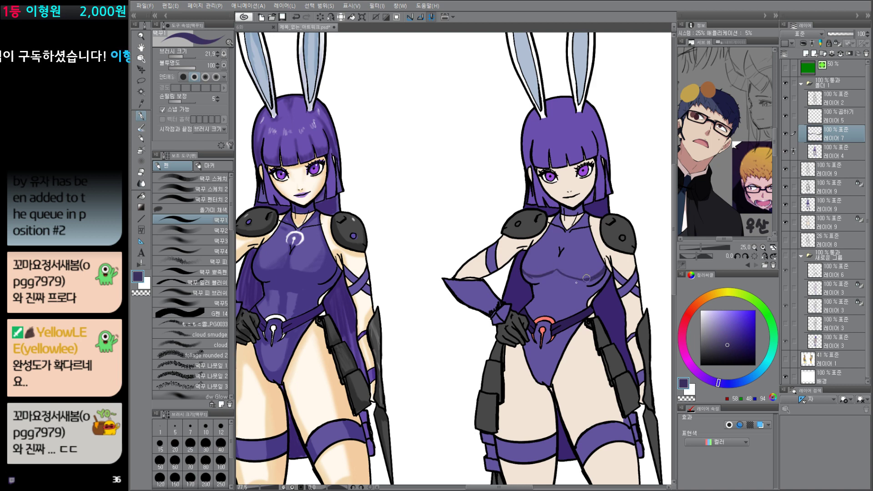
key("g")
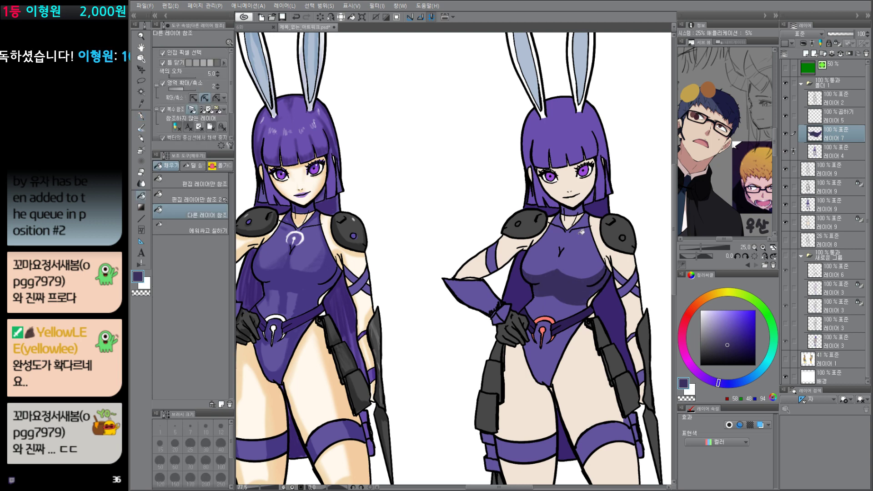
Step: Outline and fill a small dark purple shadow at the right character's collar just below the chin
key("p")
left_click_drag(565, 209, 574, 212)
key("g")
left_click(579, 210)
key("ctrl+z")
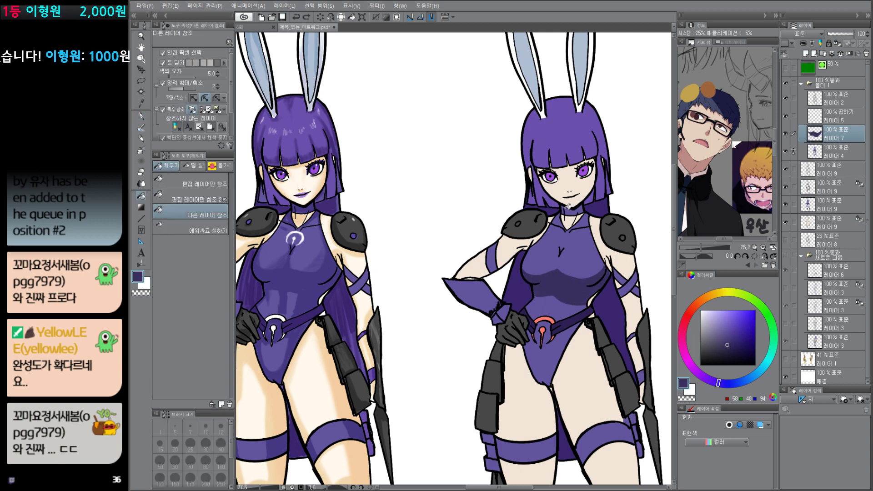
left_click(569, 210)
Step: Lock the transparent pixels of 레이어 7 and set its blending mode to Multiply (곱하기)
key("slash")
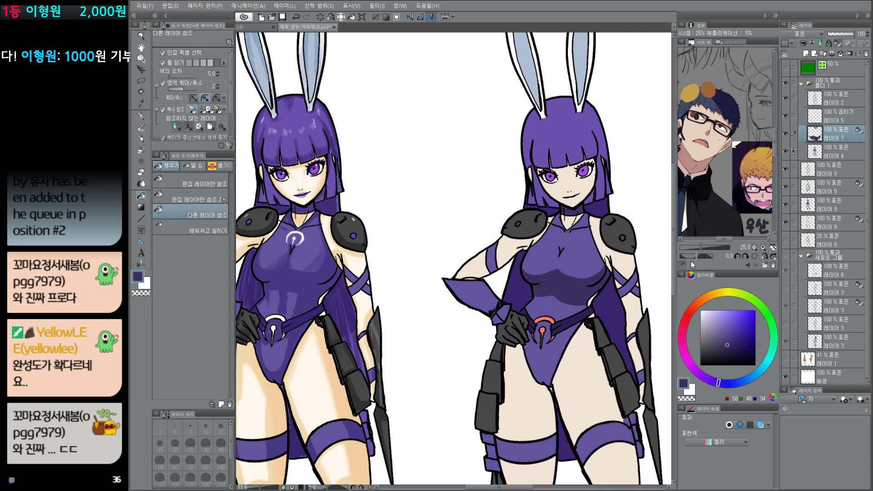
left_click(814, 34)
left_click(808, 58)
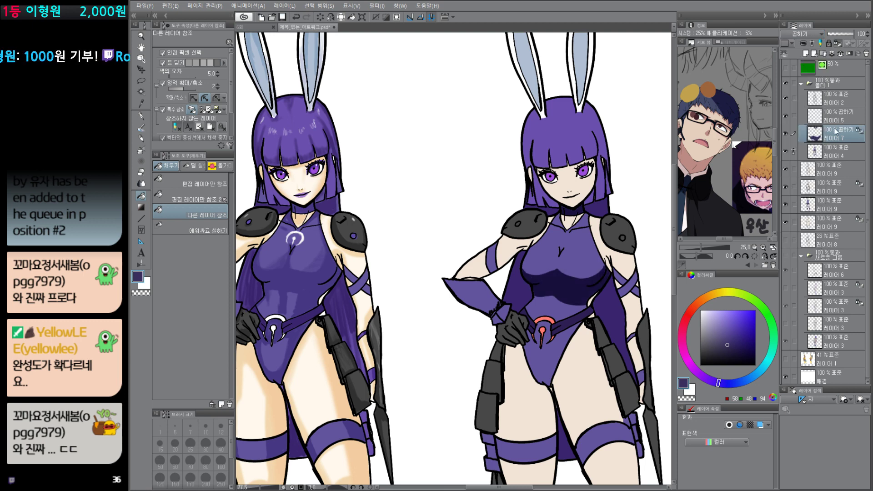
Step: Recolor the shadows on 레이어 7 to a light muted bluish purple and unlock the layer's transparent pixels
left_click(719, 334)
key("alt+Delete")
left_click(716, 330)
key("alt+Delete")
left_click(715, 327)
key("alt+Delete")
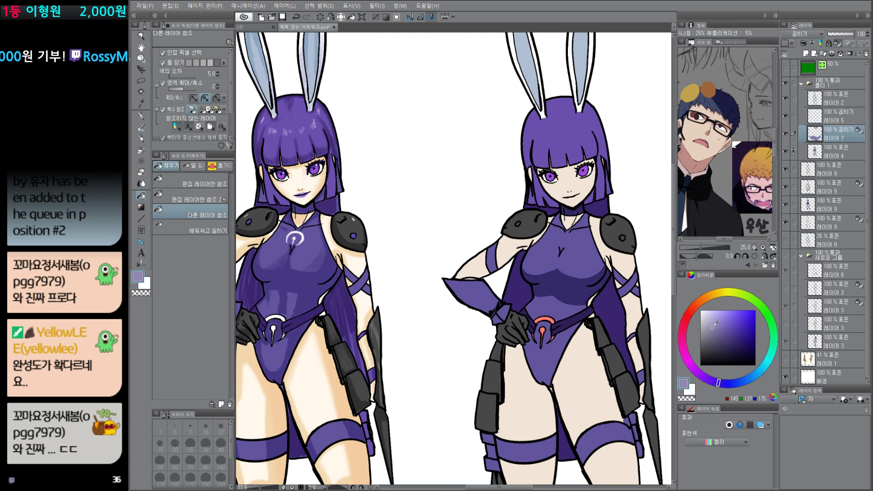
left_click(713, 324)
key("slash")
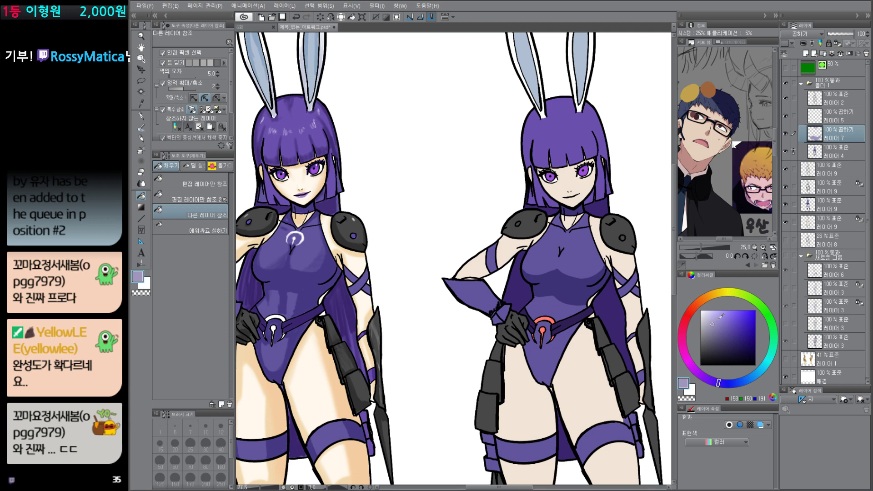
key("ctrl+d")
Step: Select the right character's skin and paint shadows on the face under the bangs and on the arms below the shoulder armor
left_click_drag(567, 183, 539, 264)
key("w")
key("p")
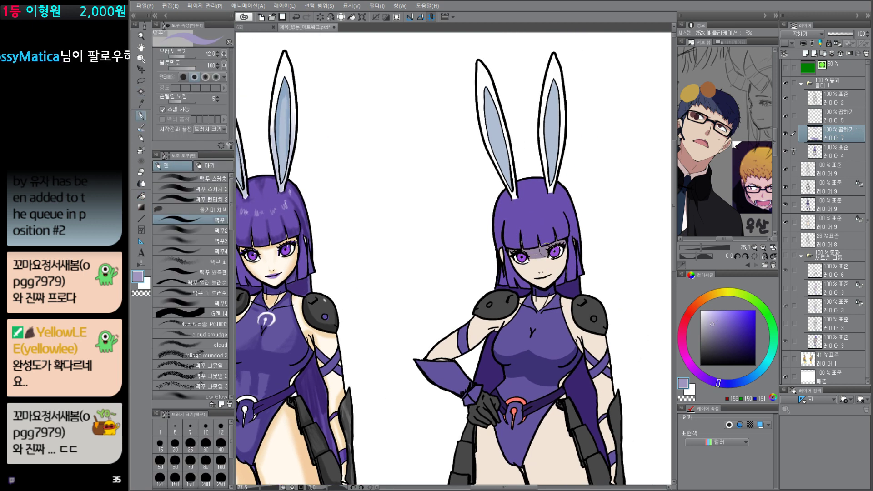
scroll(543, 248, "down", 3)
key("w")
left_click(485, 262)
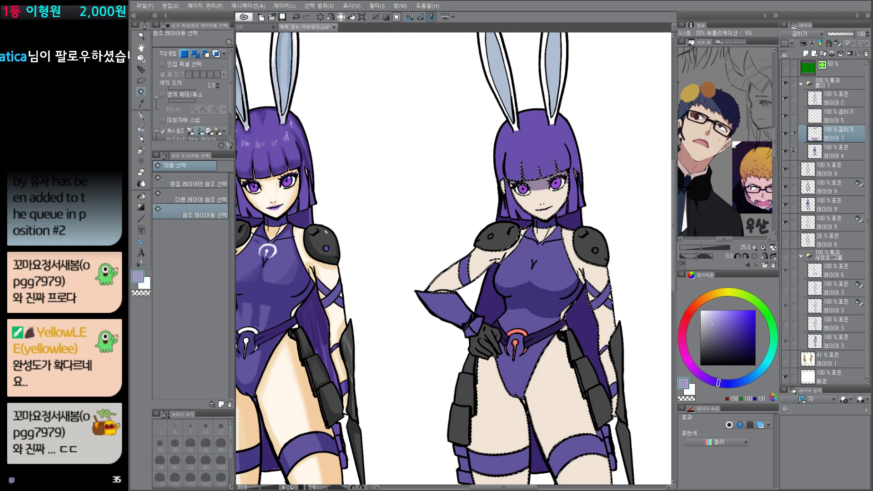
key("p")
left_click_drag(470, 287, 451, 291, "ctrl+alt")
left_click_drag(452, 291, 506, 253)
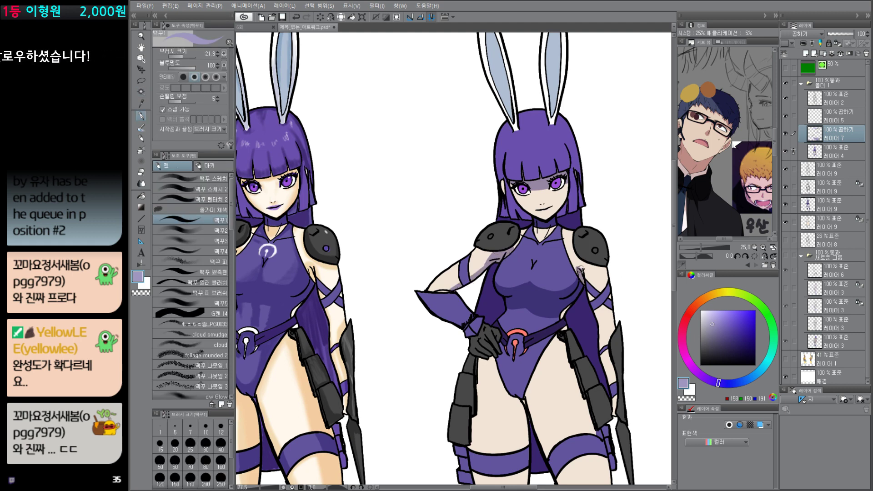
mouse_move(581, 270)
left_mouse_down()
mouse_move(601, 265)
mouse_move(590, 268)
left_mouse_up()
key("ctrl+d")
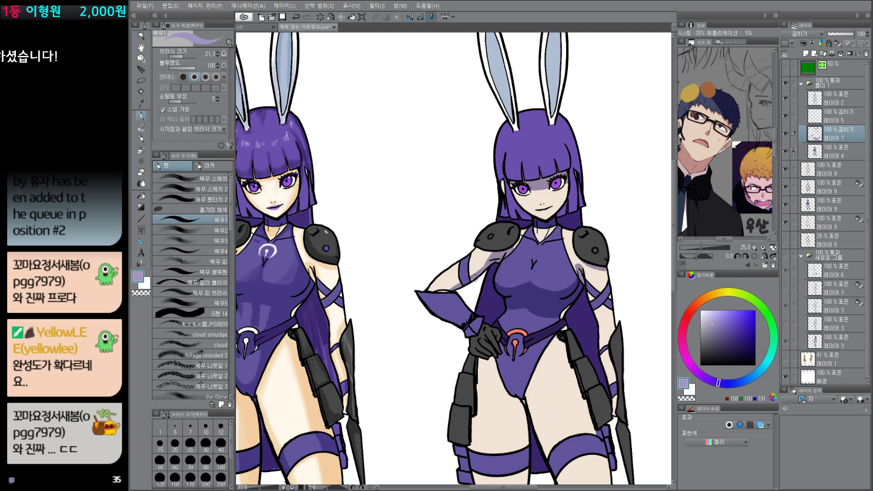
Step: Fill the cape behind the right character's torso with the shadow color
scroll(527, 304, "down", 5)
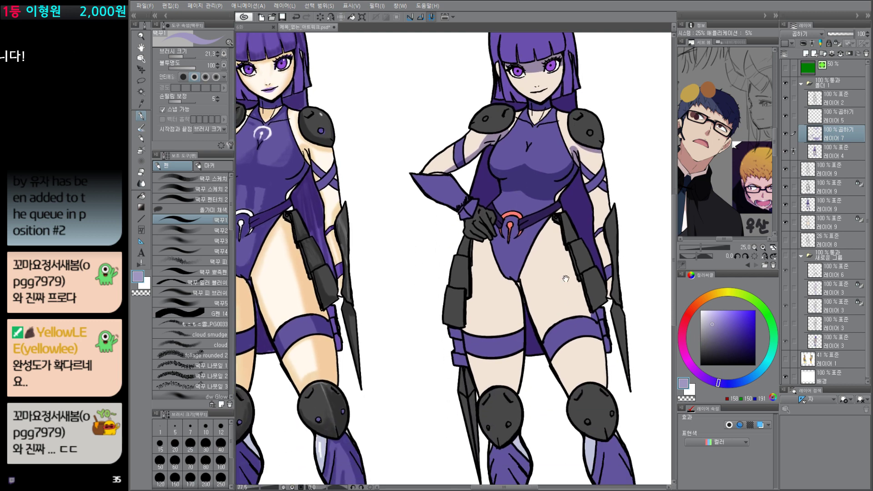
key("g")
left_click(494, 205)
left_click_drag(572, 239, 558, 278)
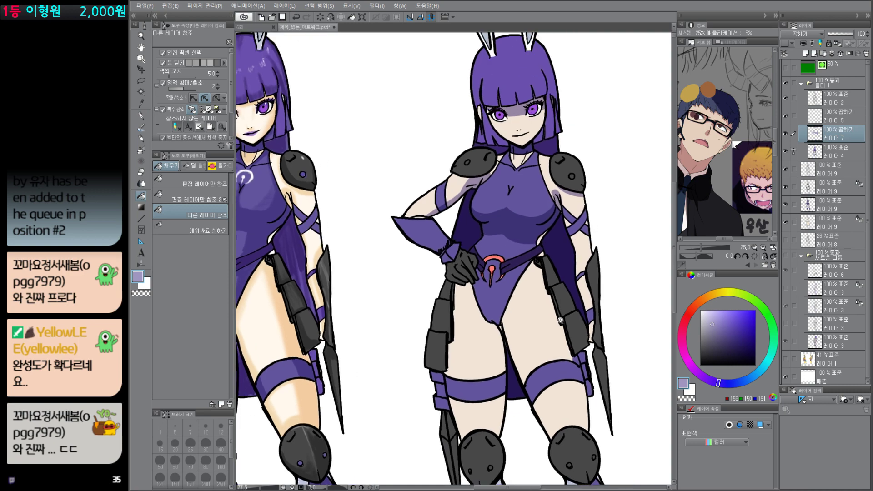
Step: Paint shadows on the right character's thighs, below the gloved hand and along the inner thighs
scroll(569, 302, "down", 5)
scroll(569, 301, "up", 4)
key("p")
scroll(510, 219, "down", 4)
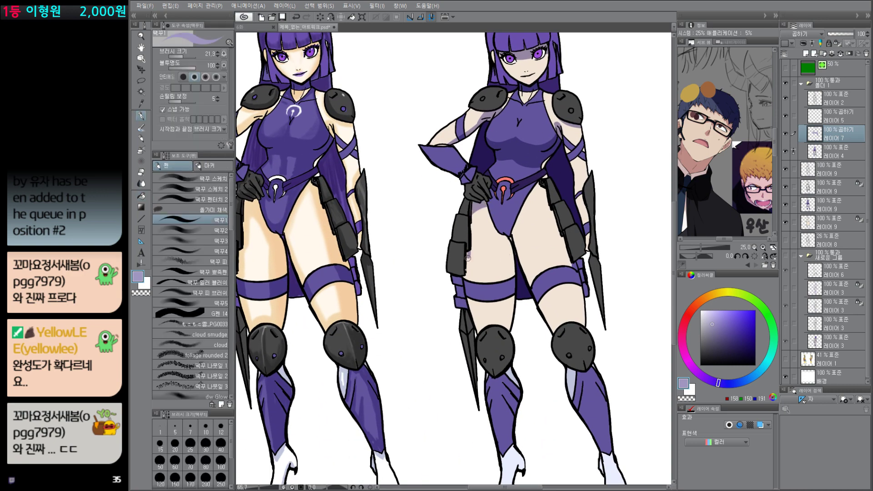
mouse_move(508, 273)
left_mouse_down()
mouse_move(490, 331)
mouse_move(512, 253)
left_mouse_up()
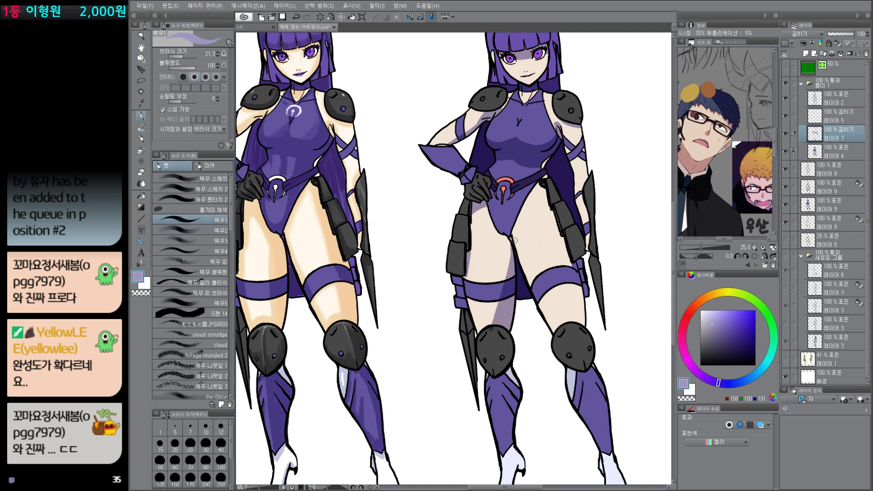
key("g")
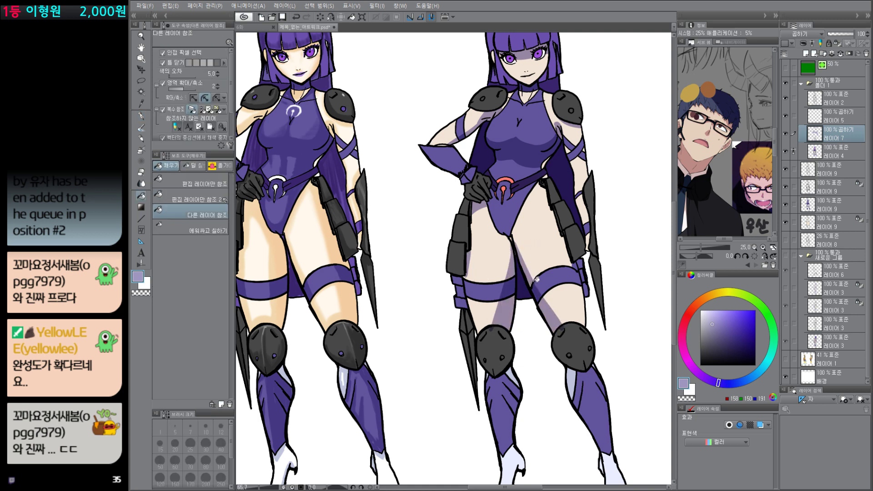
Step: Draw a shadow edge across both of the right character's knee pads and fill the areas below it with shadow
key("p")
mouse_move(588, 323)
left_mouse_down()
mouse_move(514, 304)
mouse_move(573, 305)
left_mouse_up()
mouse_move(495, 298)
left_mouse_down()
mouse_move(516, 309)
mouse_move(508, 300)
mouse_move(522, 298)
mouse_move(513, 312)
mouse_move(582, 300)
mouse_move(562, 292)
mouse_move(568, 279)
mouse_move(565, 292)
mouse_move(594, 297)
left_mouse_up()
key("g")
left_click(509, 308)
key("p")
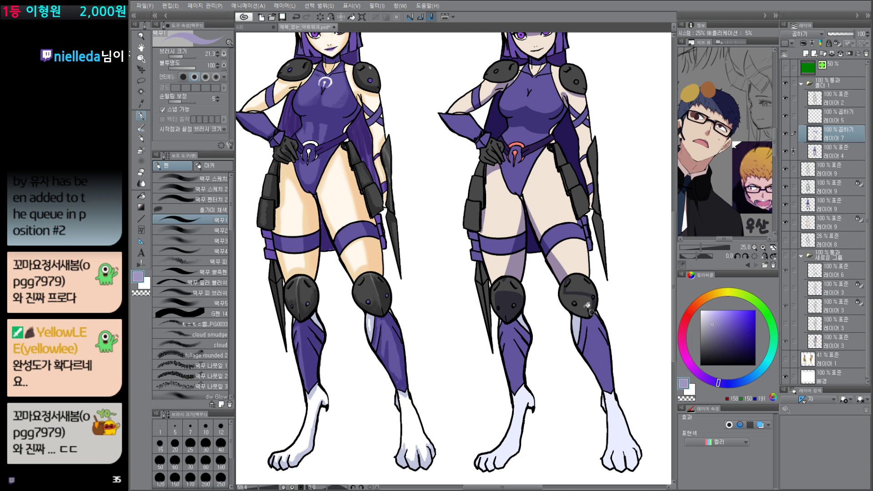
key("g")
left_click(581, 304)
Step: Draw curved shadow edges on both shins below the knee pads and fill the enclosed areas with the shadow color
key("p")
left_click_drag(497, 327, 542, 355)
key("g")
left_click(524, 322)
left_click(516, 326)
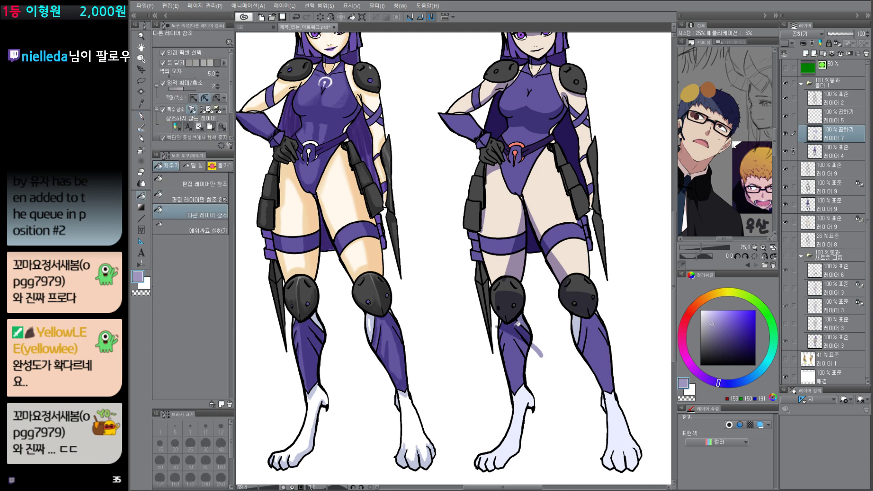
key("p")
left_click_drag(599, 317, 567, 358)
key("g")
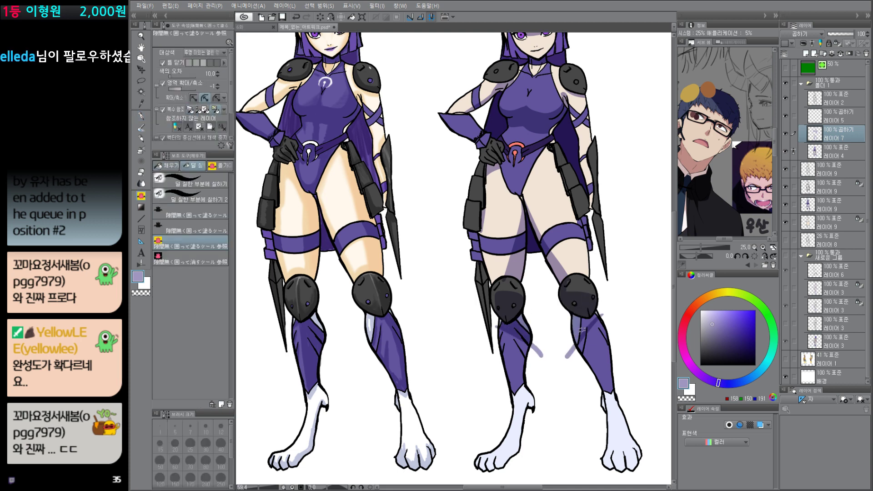
left_click_drag(604, 312, 572, 355)
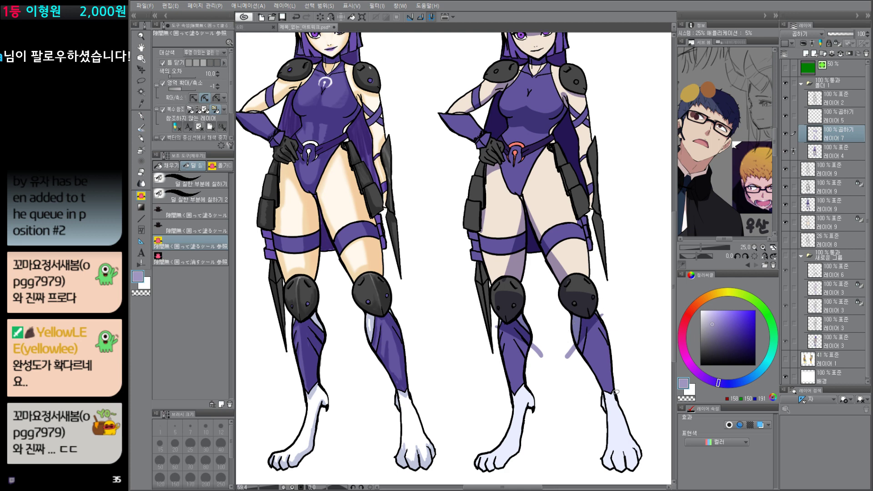
left_click_drag(593, 416, 548, 400)
Step: On Multiply layer 레이어 5, cover the whole right character with muted bluish purple using a brush size of 570.1
left_click_drag(585, 292, 591, 310)
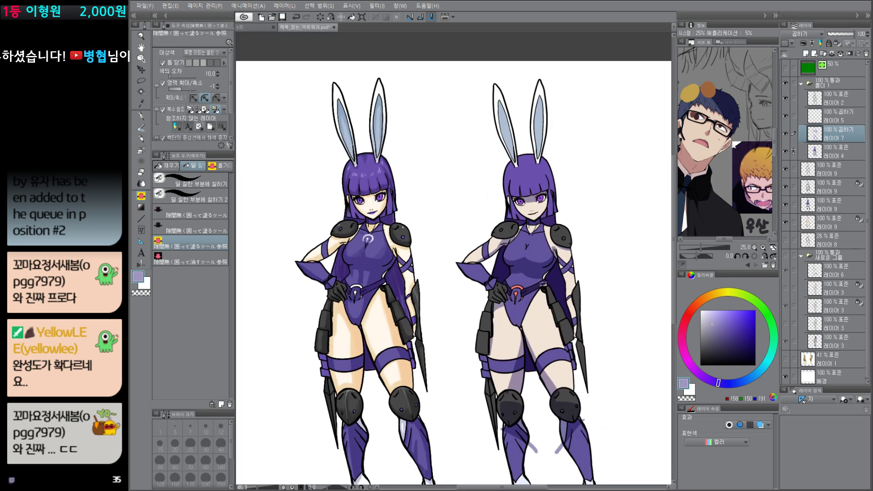
left_click_drag(604, 364, 603, 327)
left_click(835, 119)
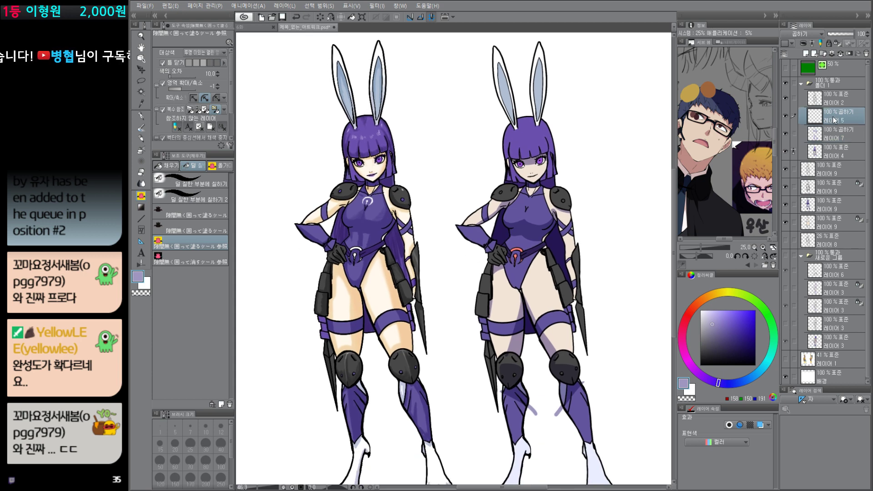
left_click_drag(712, 333, 713, 340)
left_click_drag(589, 378, 548, 332)
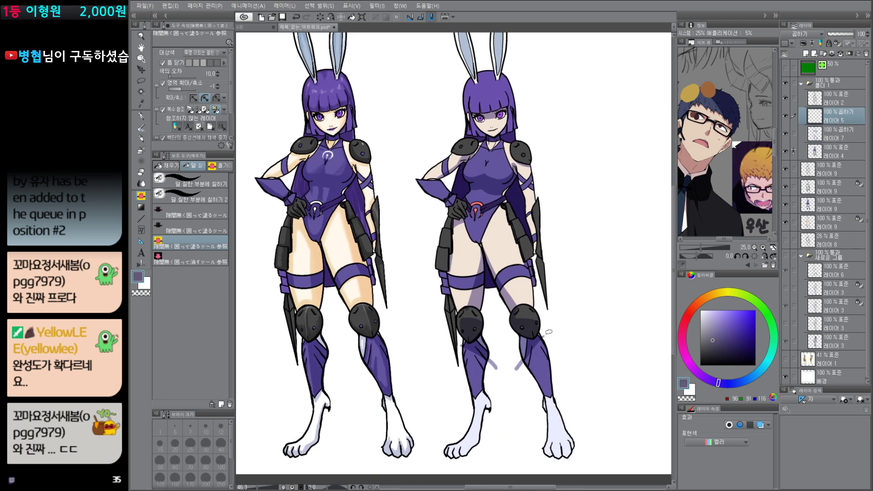
left_click_drag(530, 235, 527, 258)
scroll(527, 259, "down", 3)
left_click(561, 226, "alt")
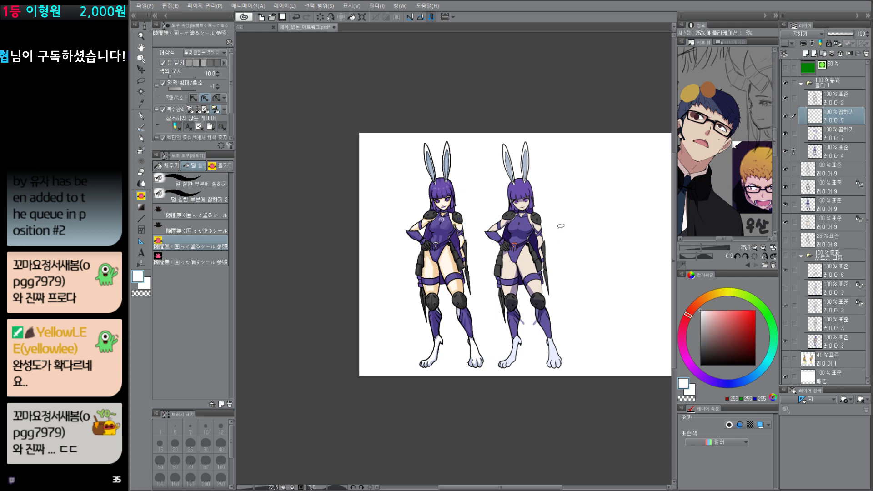
left_click(719, 383)
left_click_drag(713, 341, 711, 331)
key("p")
left_click_drag(545, 296, 551, 322)
mouse_move(552, 366)
left_mouse_down()
mouse_move(554, 351)
mouse_move(518, 292)
mouse_move(524, 359)
mouse_move(506, 191)
left_mouse_up()
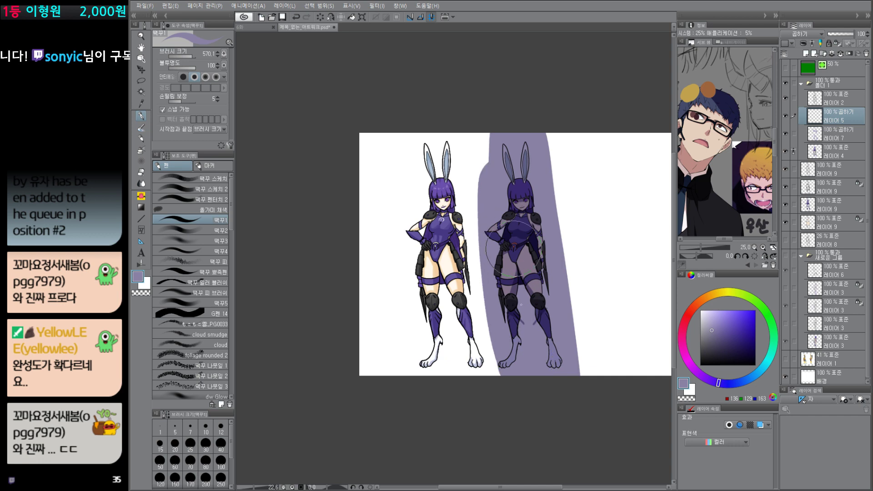
left_click(712, 334)
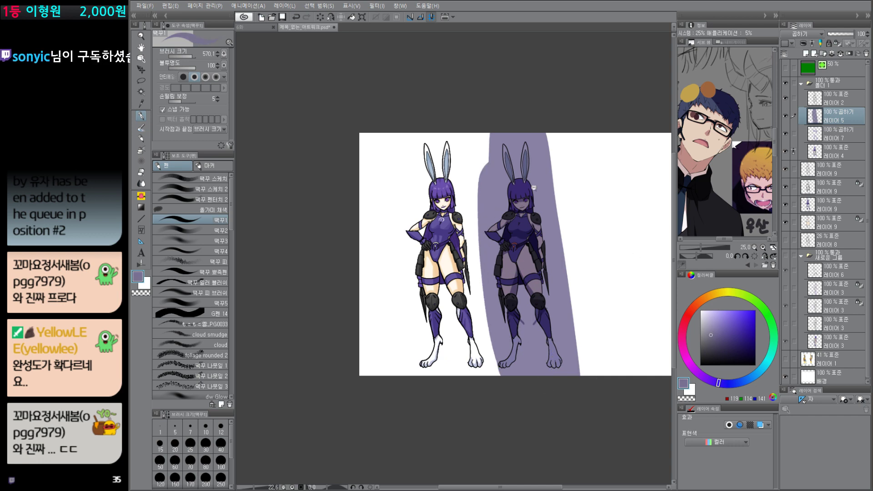
Step: Try to select the rabbit ears' outer areas and erase the purple shade along their light-facing edges
scroll(534, 187, "up", 3)
key("e")
key("w")
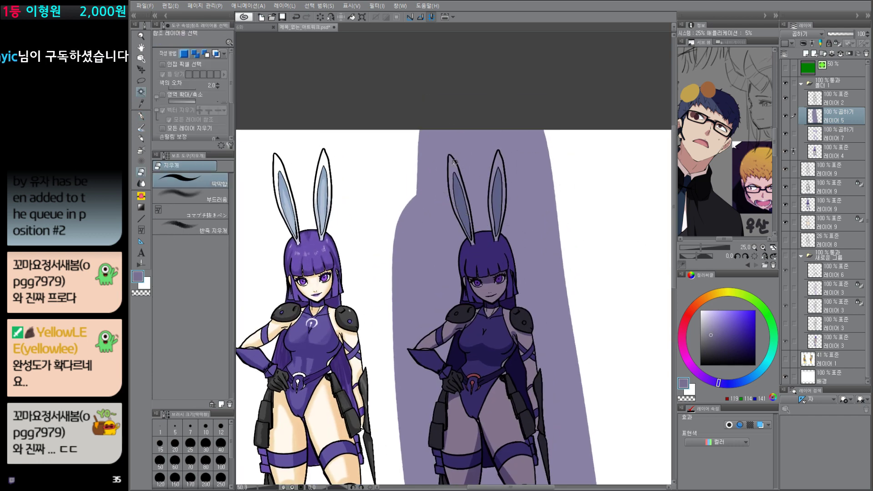
left_click(452, 159)
key("e")
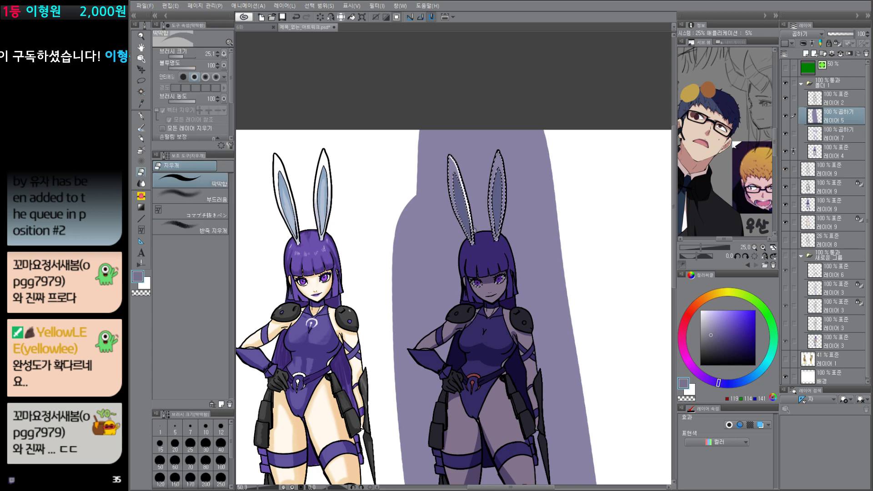
left_click_drag(451, 154, 453, 215)
mouse_move(497, 155)
left_mouse_down()
mouse_move(488, 204)
mouse_move(493, 241)
left_mouse_up()
key("ctrl+d")
scroll(485, 241, "up", 3)
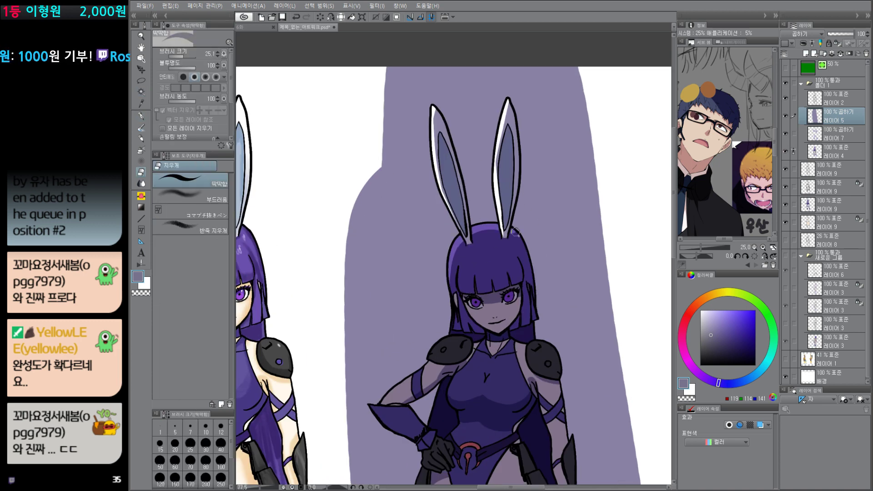
Step: Undo the erasing along the rabbit ears
key("ctrl+z")
key("ctrl+z")
key("ctrl+z")
key("ctrl+z")
key("ctrl+z")
key("ctrl+z")
key("ctrl+z")
key("ctrl+z")
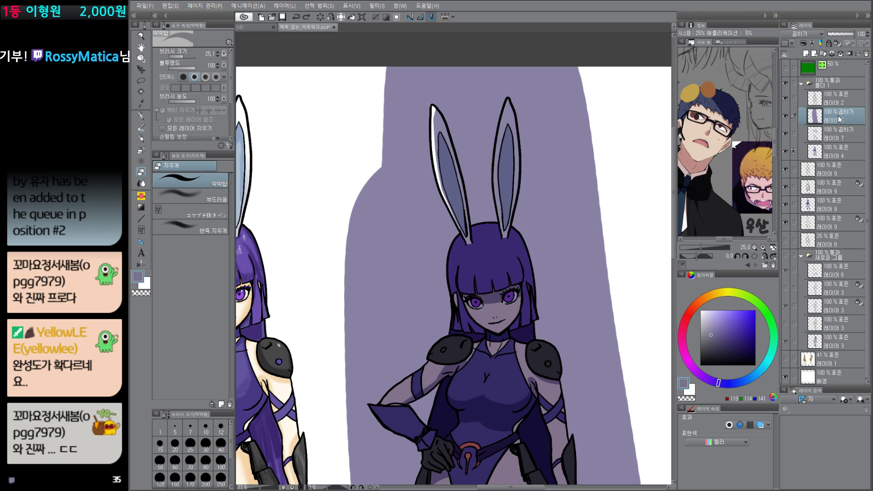
key("ctrl+z")
key("ctrl+z")
key("ctrl+z")
Step: Create a new layer above 레이어 5, clear the selection and set the drawing color to white
key("ctrl+shift+n")
key("Return")
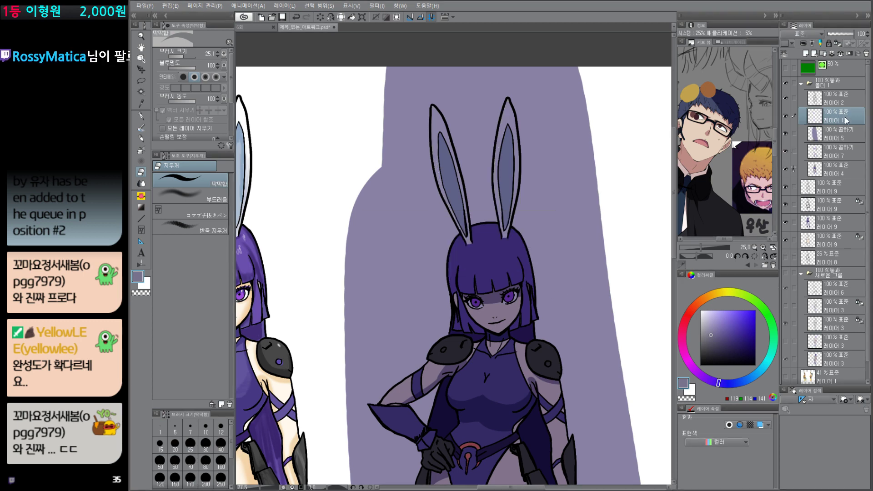
key("ctrl+d")
key("p")
left_click_drag(706, 315, 701, 285)
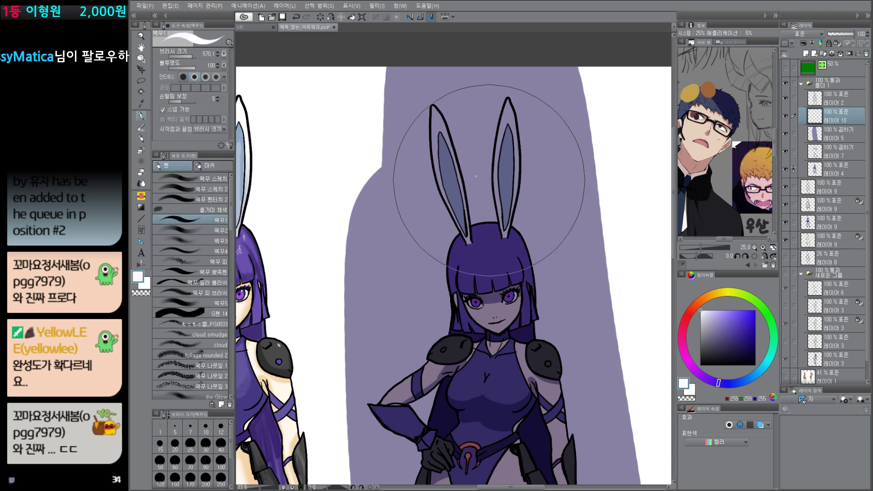
Step: Reduce the brush size to 25.9 and paint white rim light along the left edges of both rabbit ears
left_click_drag(423, 142, 428, 142)
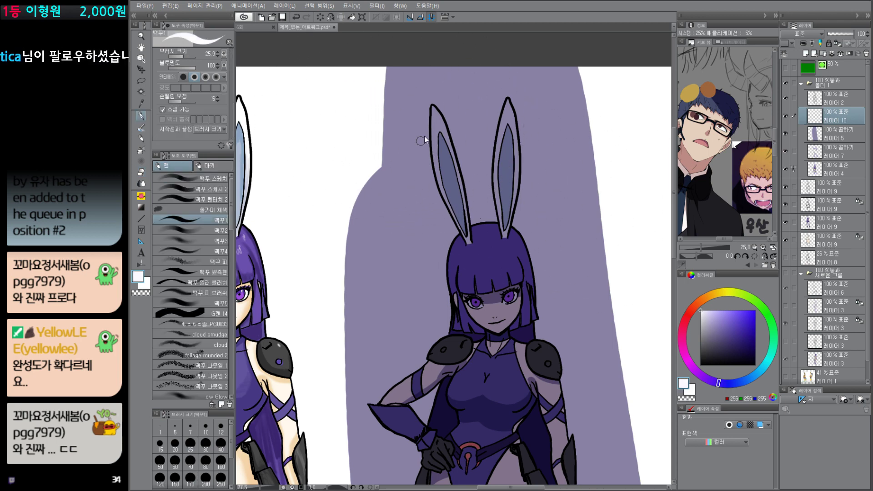
mouse_move(432, 107)
left_mouse_down()
mouse_move(437, 198)
mouse_move(457, 226)
left_mouse_up()
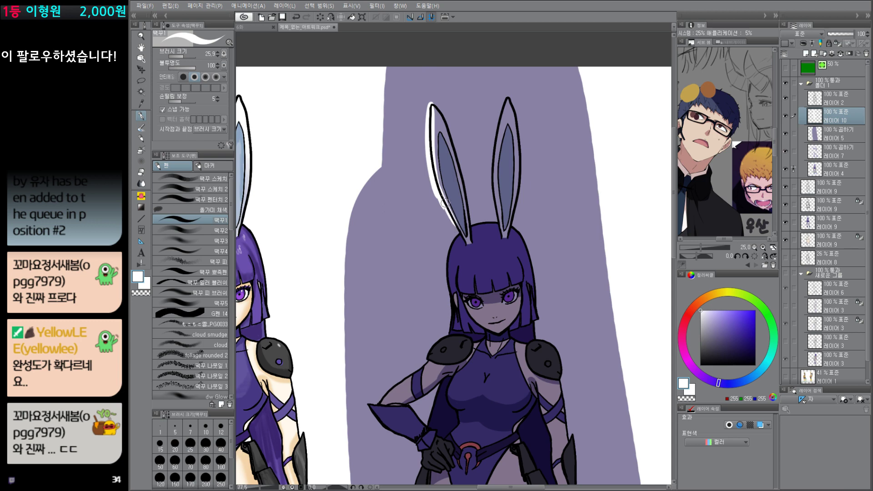
left_click_drag(441, 193, 460, 233)
left_click_drag(507, 98, 496, 218)
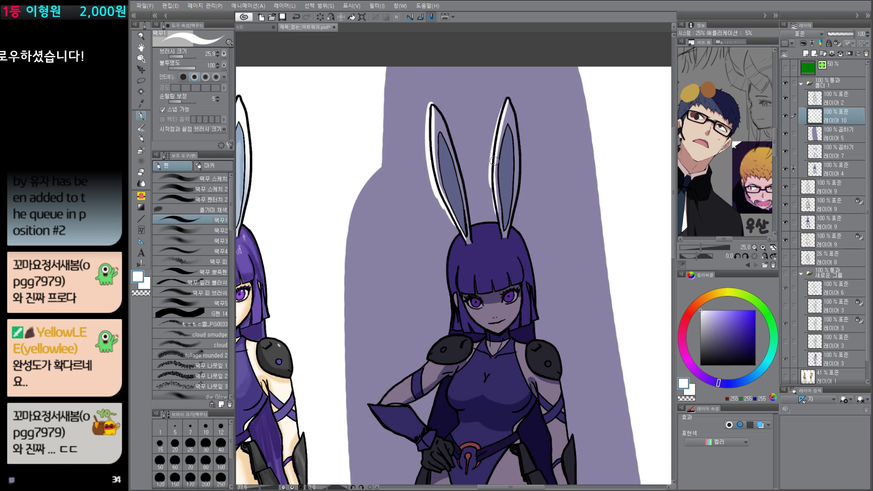
left_click_drag(494, 161, 498, 209)
Step: Select the right character's hair and paint white rim light along its left and upper edges, with small highlights on the bangs
key("w")
left_click(461, 277)
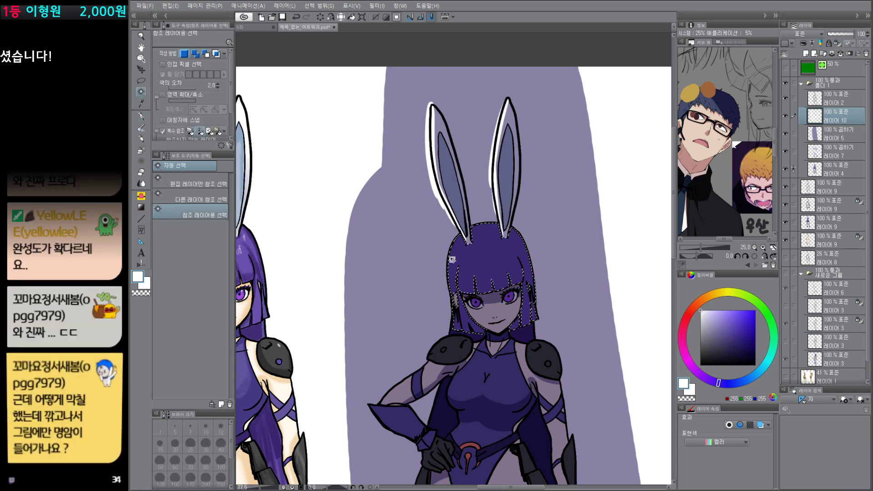
key("p")
key("e")
key("p")
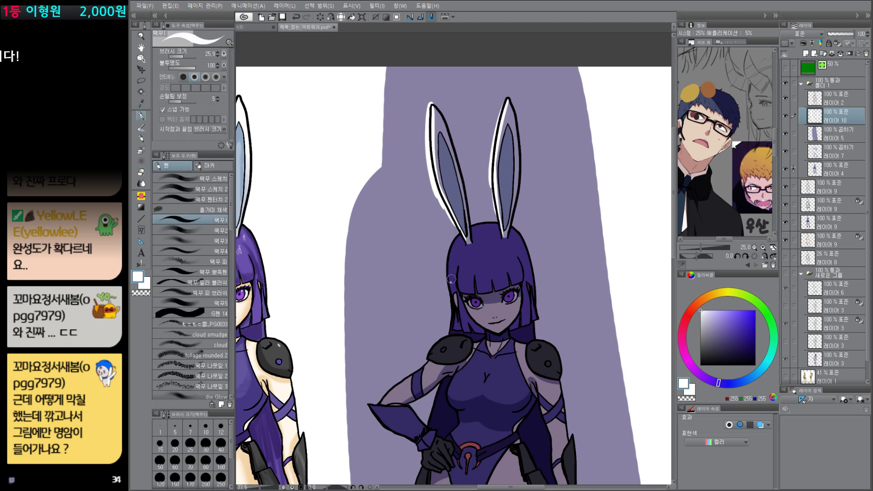
mouse_move(450, 284)
left_mouse_down()
mouse_move(452, 254)
mouse_move(469, 229)
mouse_move(498, 226)
left_mouse_up()
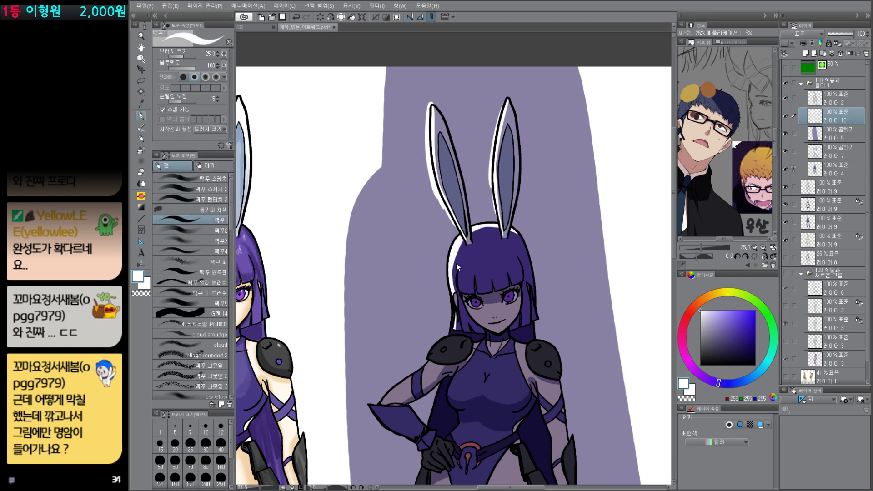
key("bracketleft")
key("bracketleft")
Step: Paint white rim light on the left shoulder armor, along the bent arm and around the glove's pointed cuff
left_click_drag(510, 378, 531, 223)
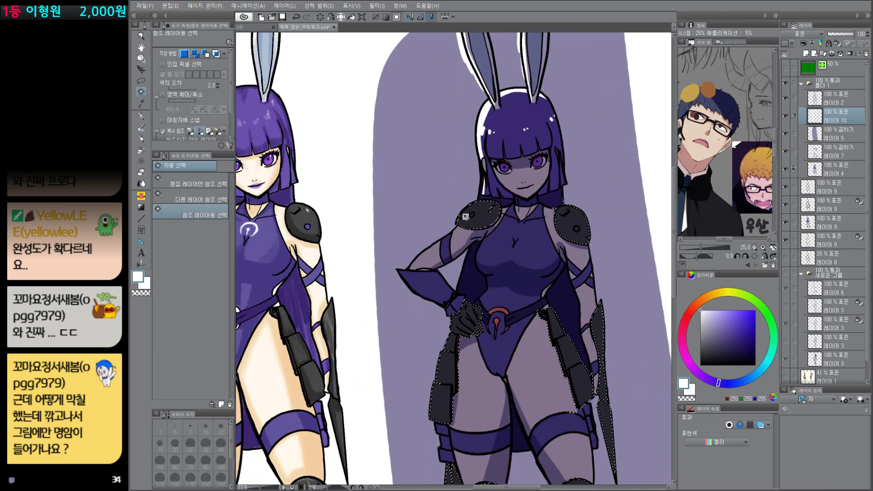
mouse_move(454, 221)
left_mouse_down()
mouse_move(475, 203)
mouse_move(461, 218)
mouse_move(549, 234)
mouse_move(469, 206)
mouse_move(431, 233)
mouse_move(429, 285)
left_mouse_up()
mouse_move(435, 235)
left_mouse_down()
mouse_move(427, 295)
mouse_move(413, 249)
left_mouse_up()
mouse_move(413, 249)
left_mouse_down()
mouse_move(428, 207)
mouse_move(418, 225)
left_mouse_up()
left_click_drag(423, 231, 413, 201)
left_click_drag(411, 210, 423, 213)
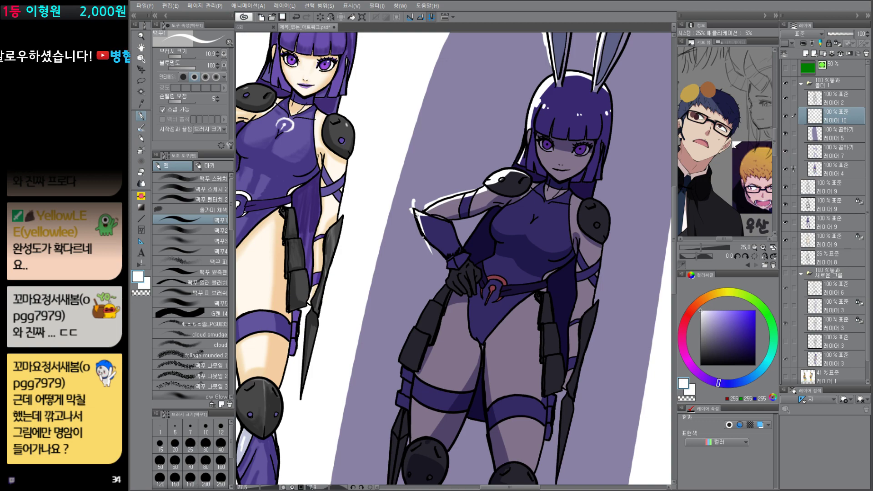
Step: Touch up the white rim light on the bent arm's glove and paint small white highlights on the right character's chest
left_click_drag(551, 302, 541, 155)
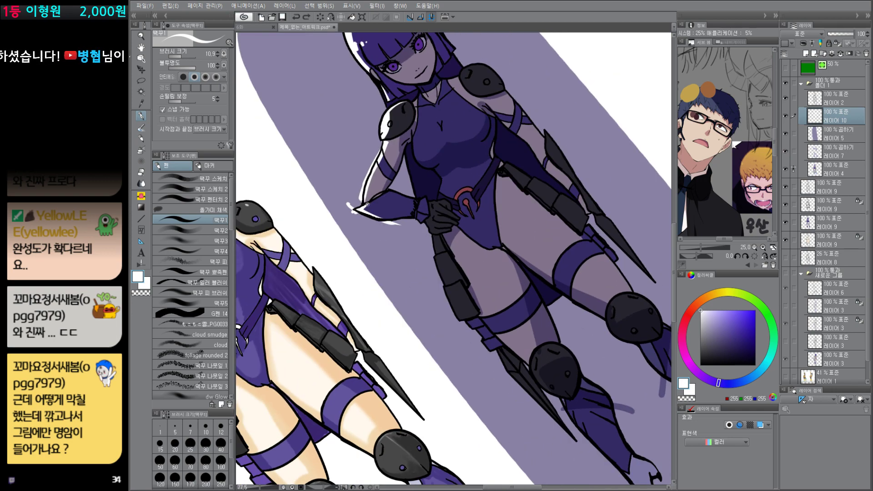
left_click_drag(368, 204, 380, 199)
mouse_move(412, 153)
left_mouse_down()
mouse_move(452, 212)
mouse_move(467, 259)
left_mouse_up()
left_click_drag(530, 234, 539, 248)
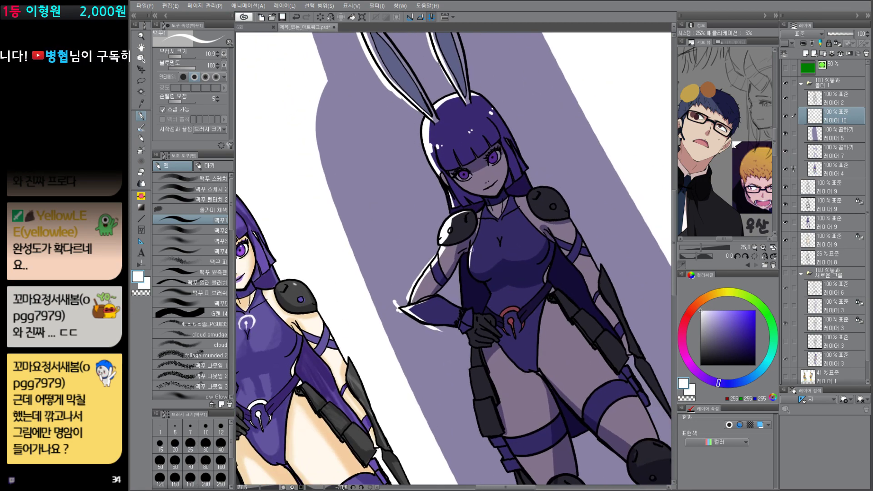
key("e")
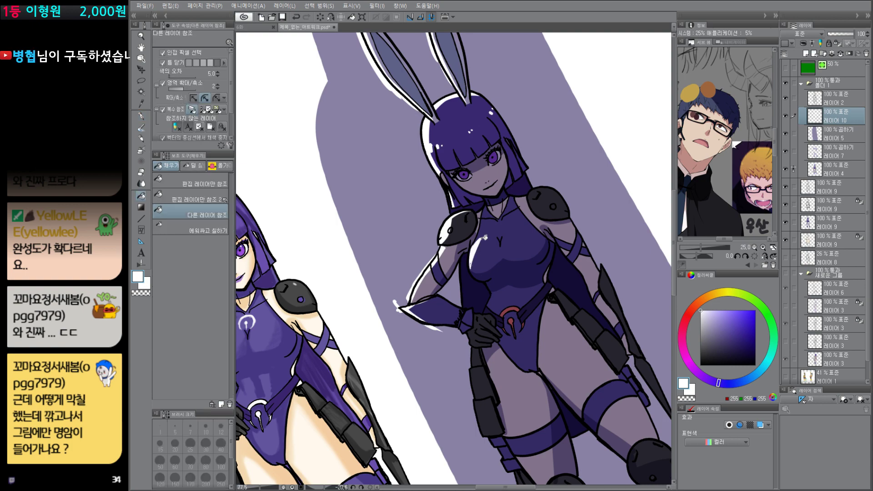
key("p")
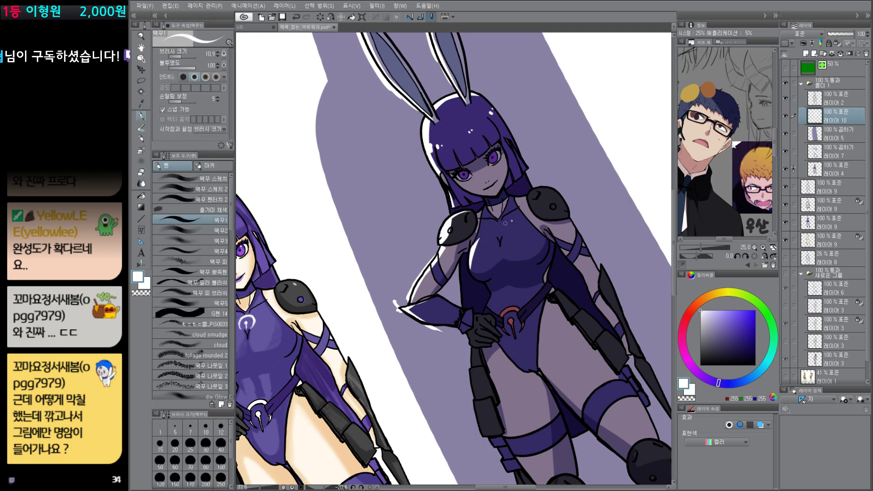
left_click_drag(565, 217, 573, 260)
Step: Paint white rim light over the left side of the segmented hip armor hanging below the gloved hand
left_click_drag(566, 360, 570, 223)
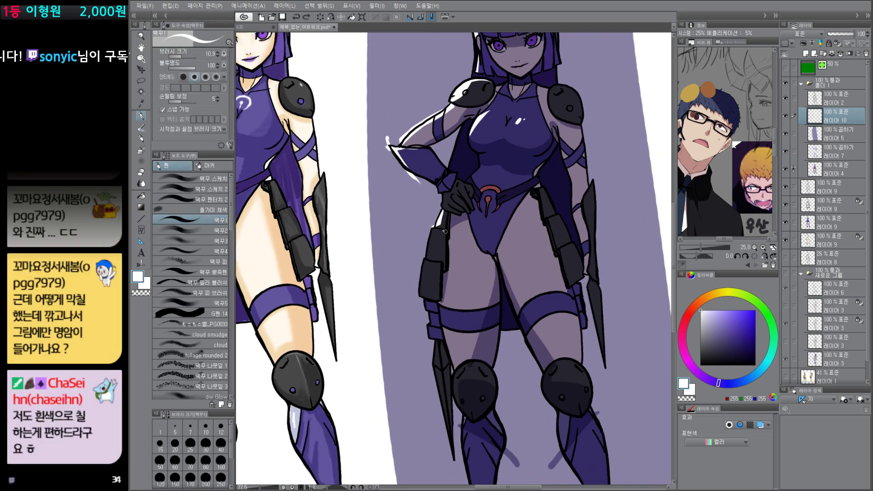
mouse_move(423, 228)
left_mouse_down()
mouse_move(445, 232)
mouse_move(427, 256)
mouse_move(420, 295)
left_mouse_up()
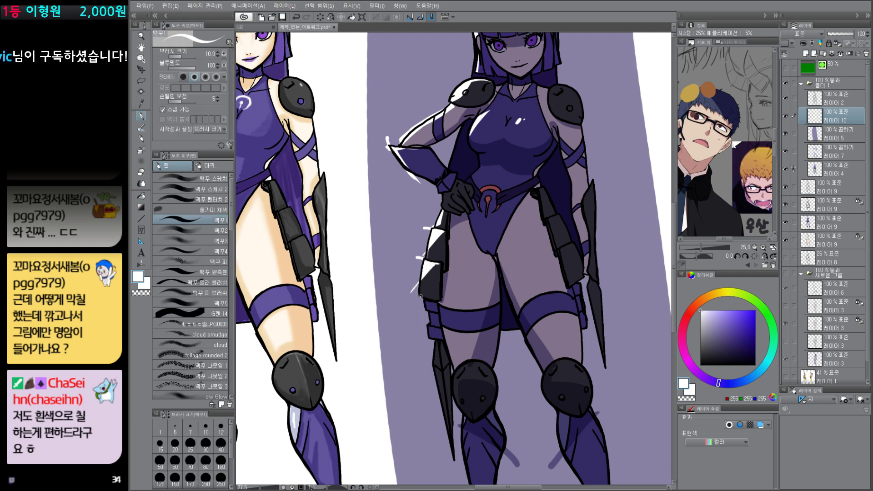
left_click_drag(470, 307, 456, 254)
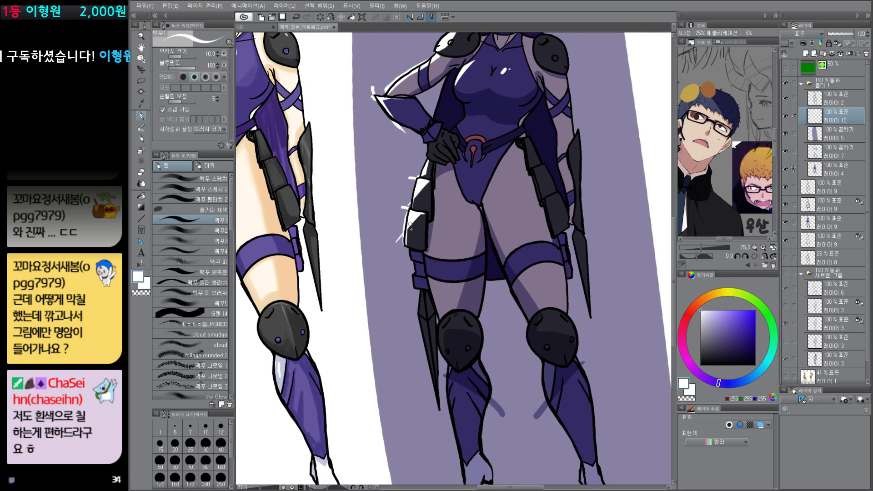
left_click_drag(530, 262, 531, 399)
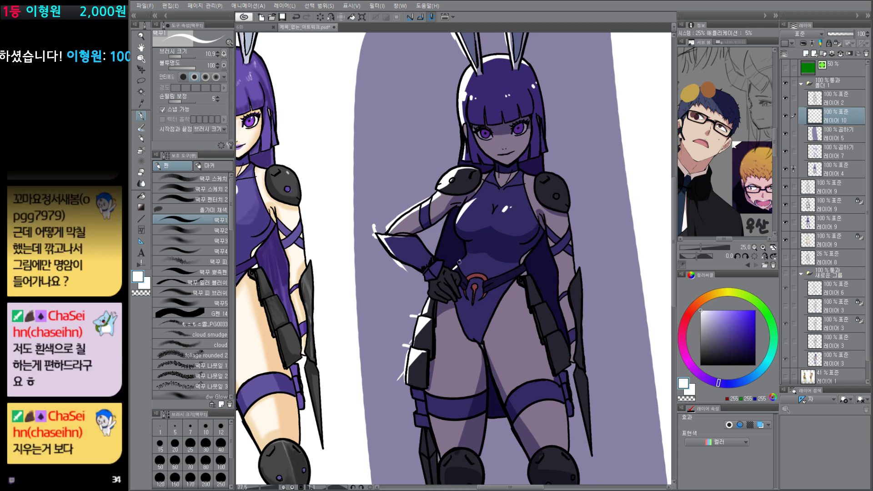
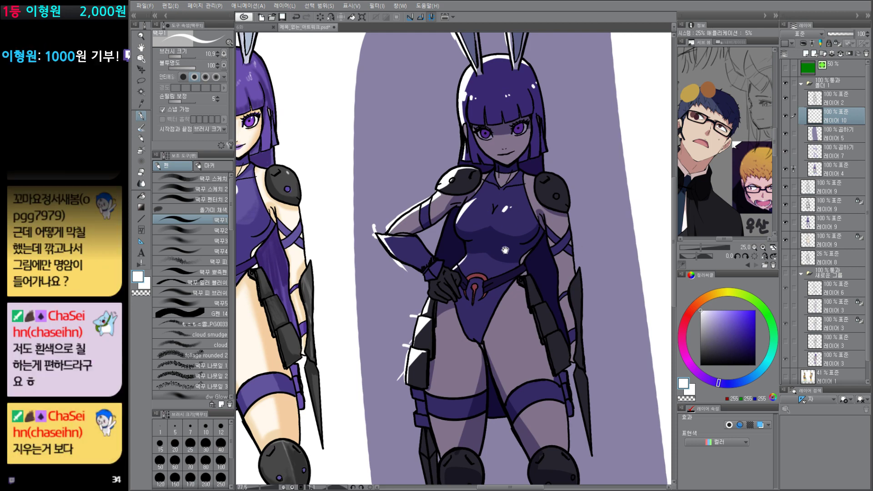
Step: Clear everything outside the right character's silhouette on the Multiply shade layer 5 and the white rim-light layer 10, and deselect
left_click_drag(506, 250, 510, 292)
left_click_drag(571, 327, 629, 311)
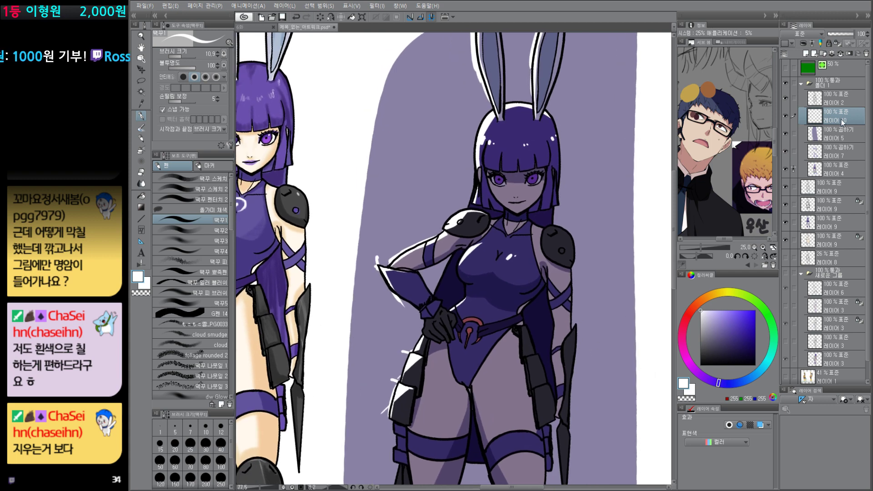
left_click(816, 168, "ctrl")
left_click(838, 134)
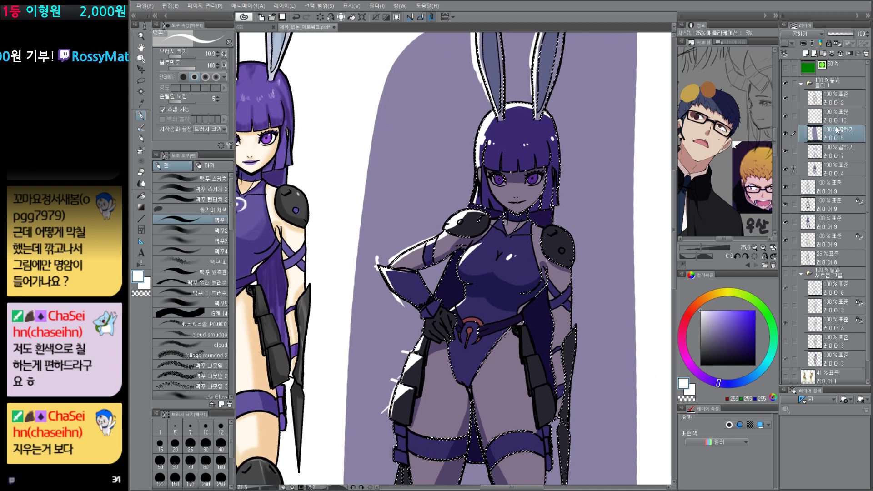
key("shift+Delete")
left_click(840, 119)
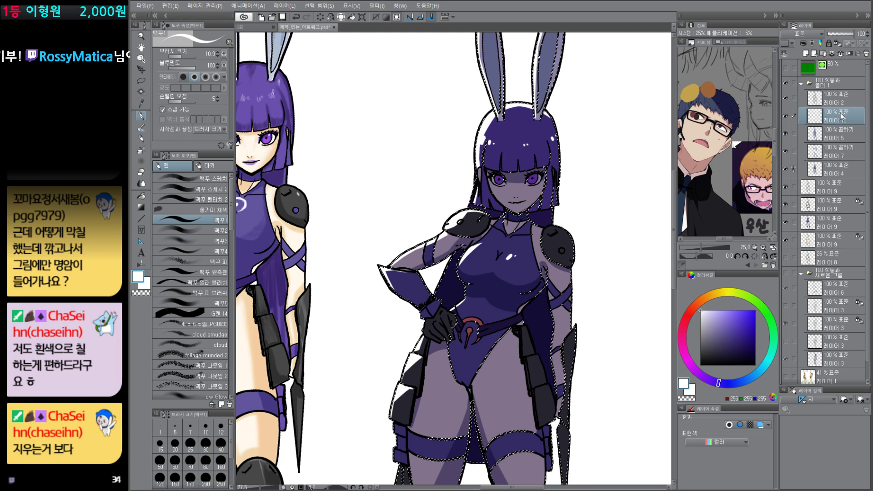
key("ctrl+d")
left_click_drag(612, 395, 628, 371)
left_click_drag(613, 385, 609, 386)
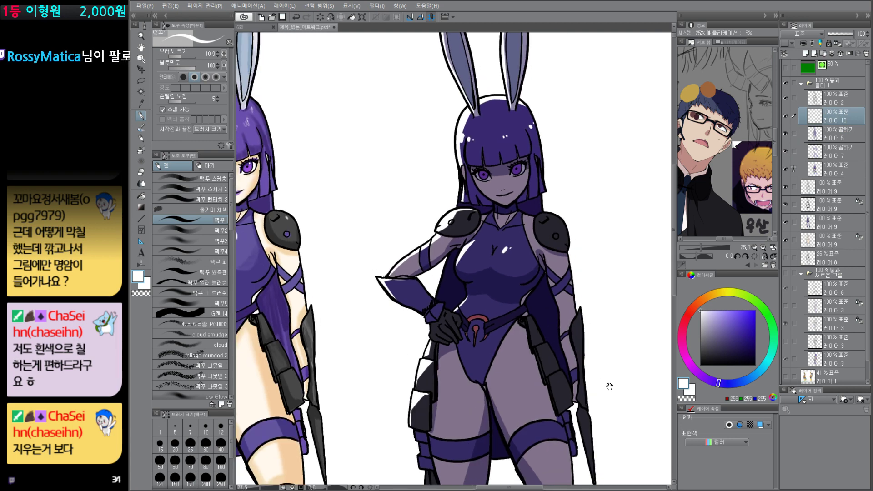
left_click_drag(571, 354, 541, 332)
left_click_drag(540, 308, 547, 328)
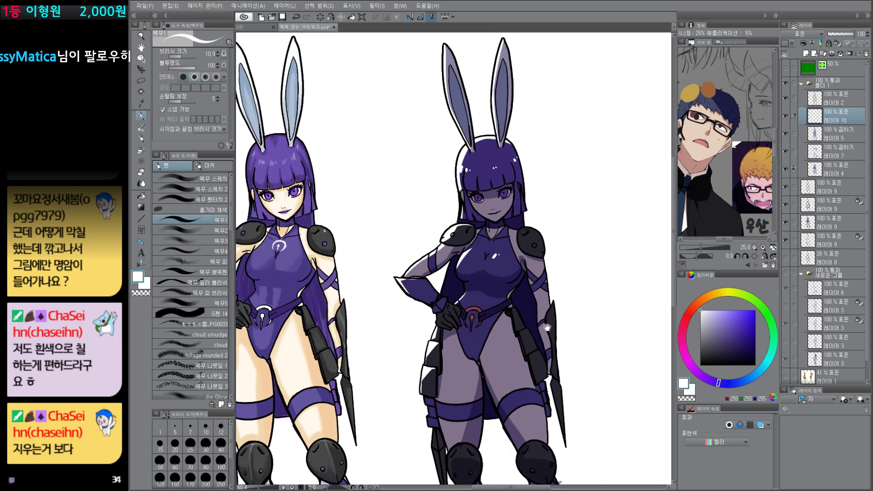
Step: Lock transparent pixels on rim-light layer 10 and Multiply layer 5, and fill layer 5 with a muted dusky pink
left_click(840, 136)
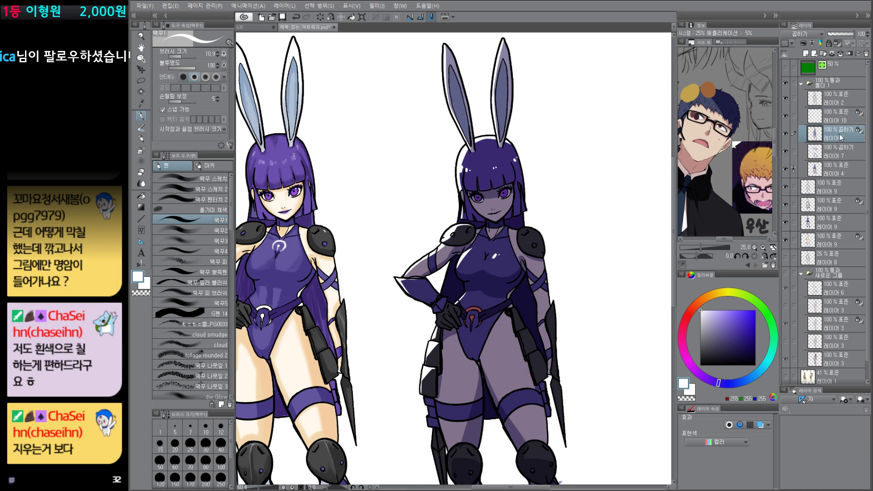
left_click(686, 353)
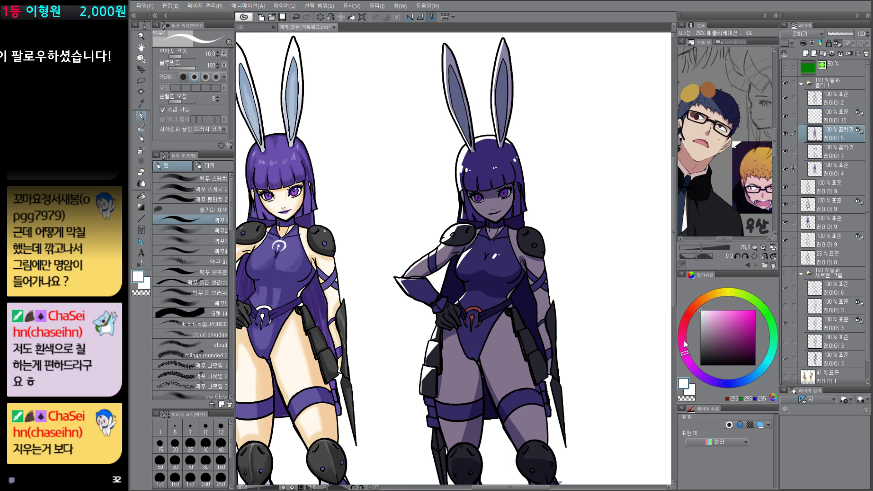
left_click(716, 327)
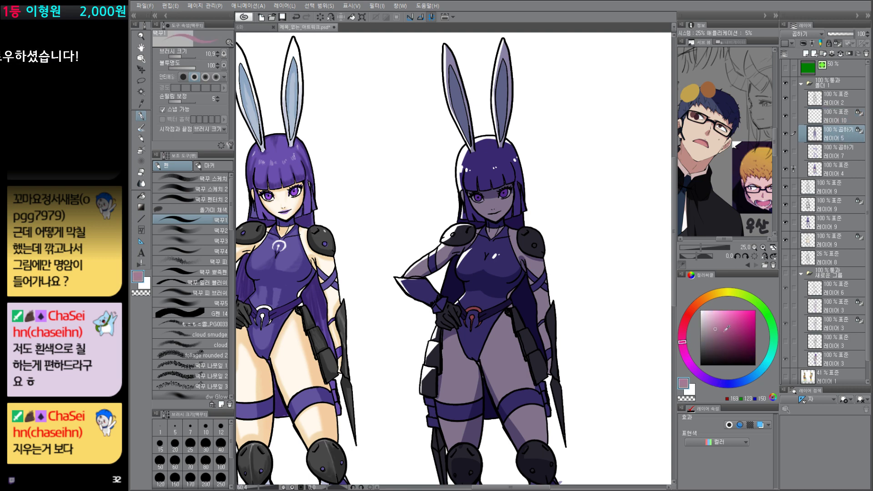
left_click(685, 330)
left_click(735, 336)
key("alt+Delete")
left_click(722, 335)
key("alt+Delete")
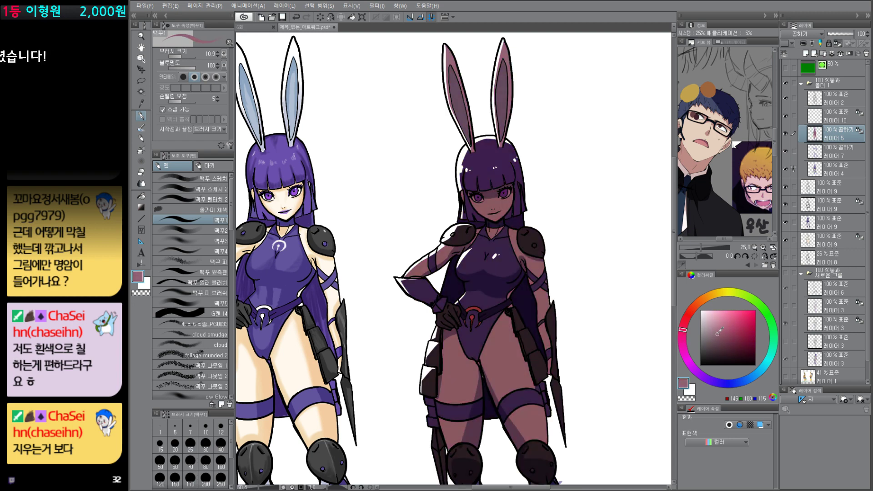
Step: Try a light salmon gradient fading down from the ears on the Multiply shade layer
left_click(720, 333)
left_click(726, 320)
left_click(692, 311)
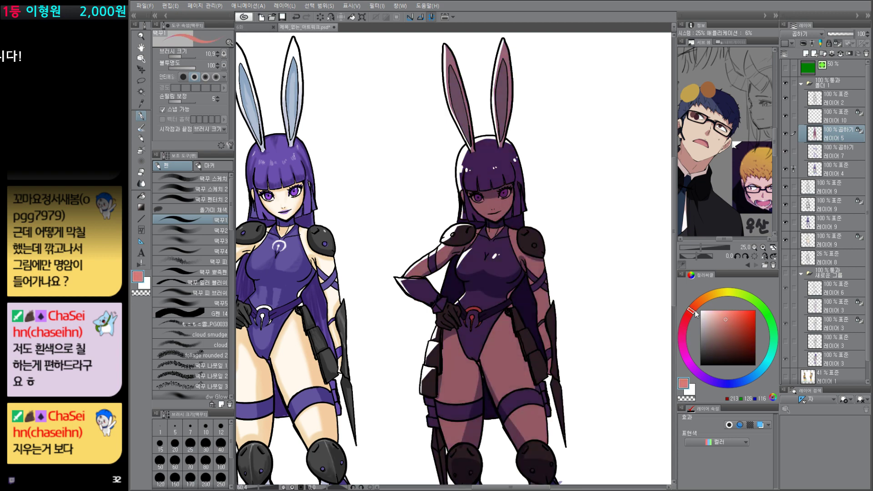
left_click(721, 312)
key("g")
left_click_drag(546, 198, 473, 456)
key("ctrl+z")
left_click_drag(454, 216, 551, 460)
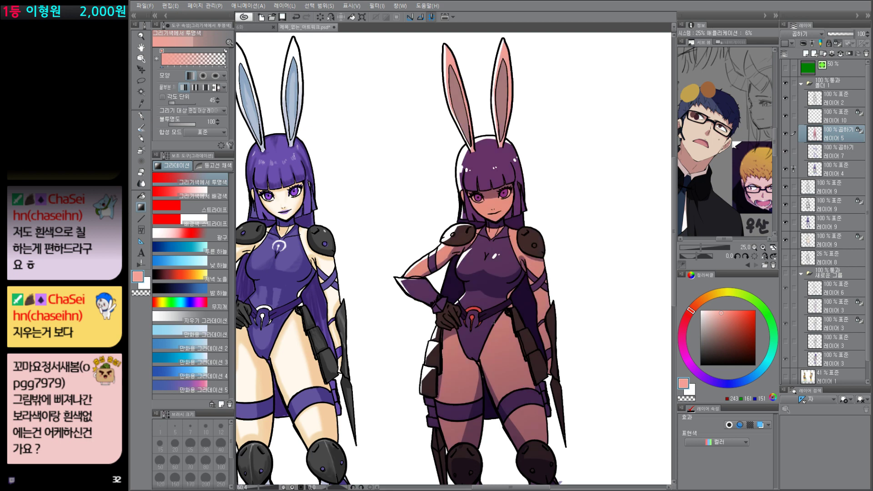
Step: Refill the Multiply shade layer with a muted brown and fade a pale beige gradient in from the ears downward
left_click(715, 322)
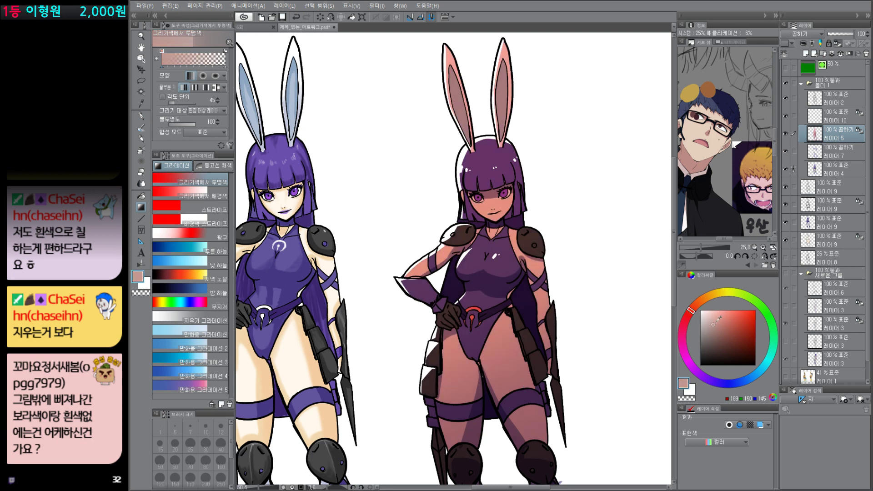
key("alt+Delete")
left_click(715, 328)
key("alt+Delete")
left_click(700, 302)
left_click(717, 315)
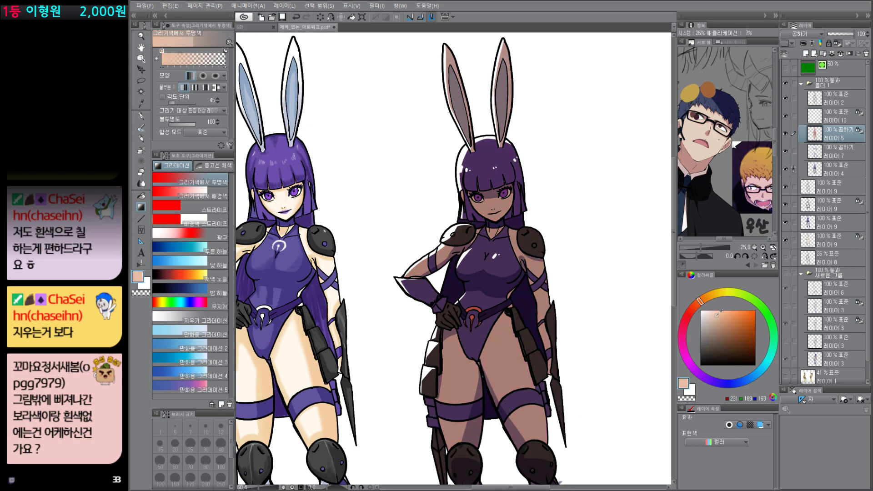
left_click(713, 295)
key("alt+Delete")
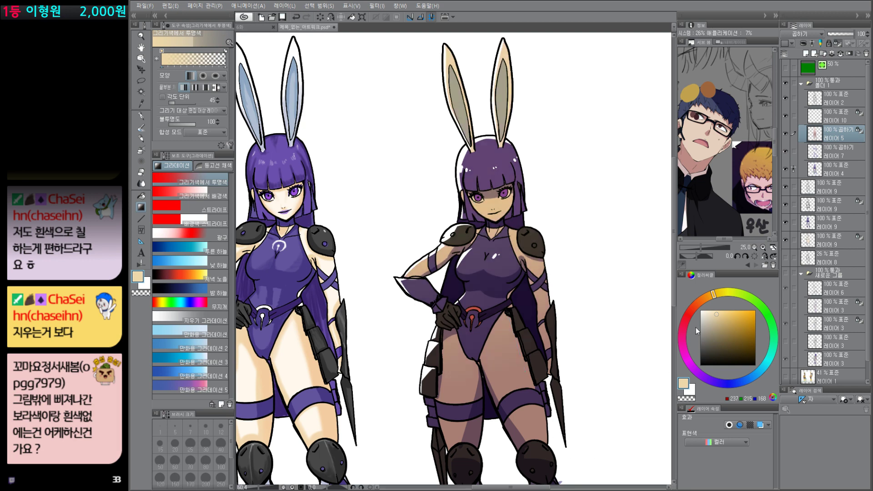
Step: Blend a dusty reddish-pink gradient upward from the legs on the Multiply shade layer
left_click(689, 314)
left_click(717, 326)
left_click_drag(577, 432, 443, 47)
left_click_drag(523, 356, 483, 255)
left_click_drag(567, 366, 547, 313)
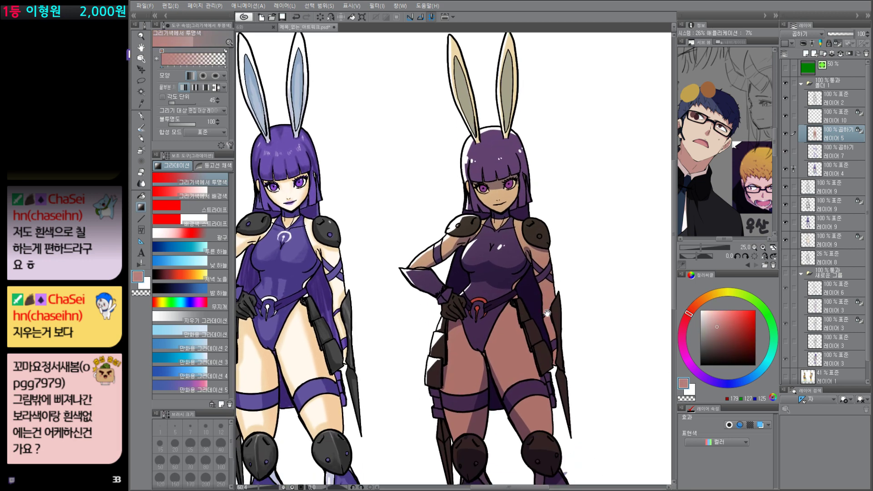
Step: Add a new layer beneath the character's folder and fill a large rectangular selection around the right character with dark red
scroll(593, 337, "down", 2)
key("ctrl+shift+n")
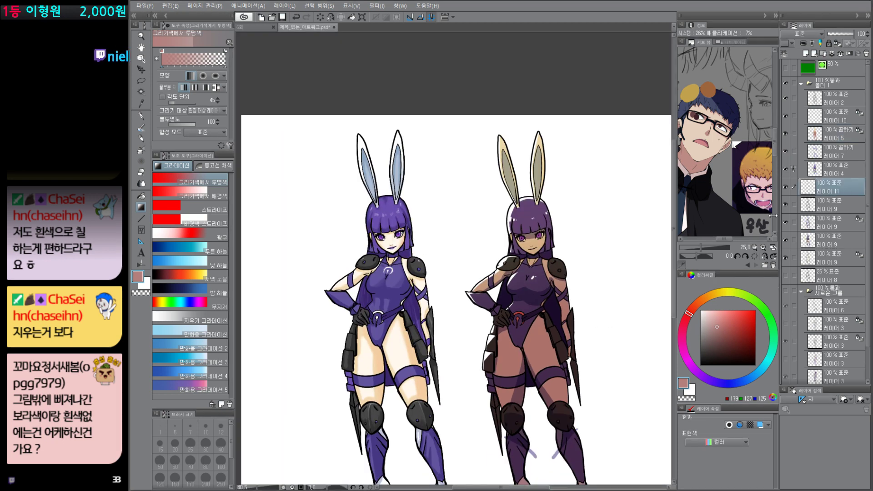
left_click_drag(603, 390, 600, 383)
left_click(756, 346)
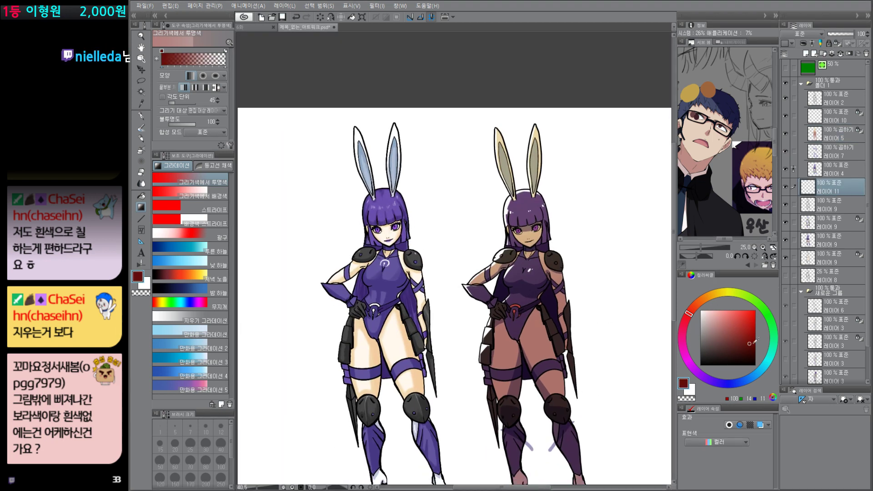
key("m")
left_click_drag(386, 106, 672, 487)
key("alt+Delete")
left_click_drag(620, 339, 598, 342)
Step: Apply a pale orange-cream gradient rising from the bottom of the dark red background
left_click(710, 296)
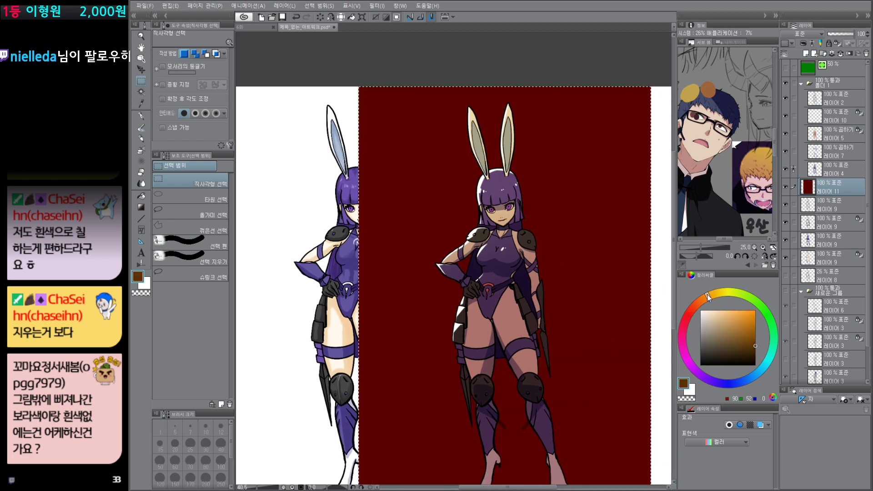
left_click(723, 311)
key("g")
left_click_drag(487, 426, 475, 109)
left_click_drag(480, 382, 461, 107)
Step: Fade a crimson-magenta gradient down from the top of the background to form a sunset sky
left_click(689, 315)
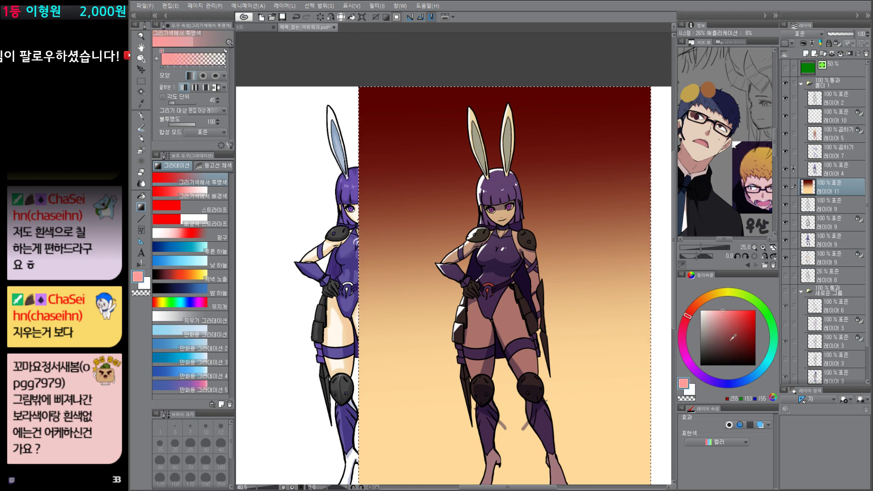
left_click(684, 332)
left_click(741, 332)
left_click_drag(445, 39, 460, 314)
key("ctrl+z")
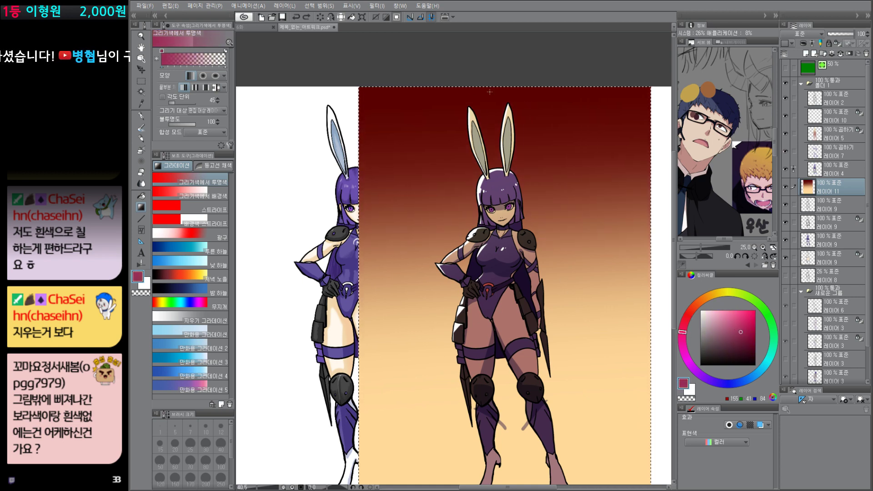
left_click_drag(485, 35, 486, 292)
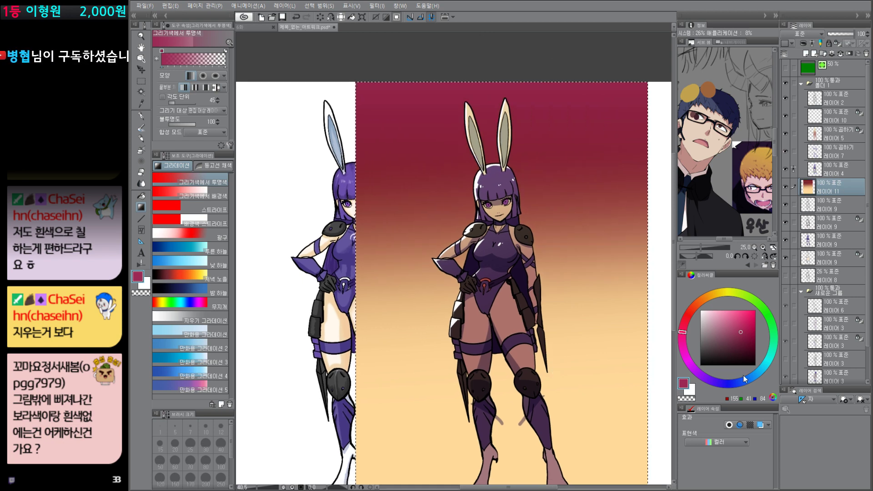
Step: Paint layered brownish hills across the background behind the character with the 떡꾸2 brush in a very dark red
left_click(756, 361)
key("p")
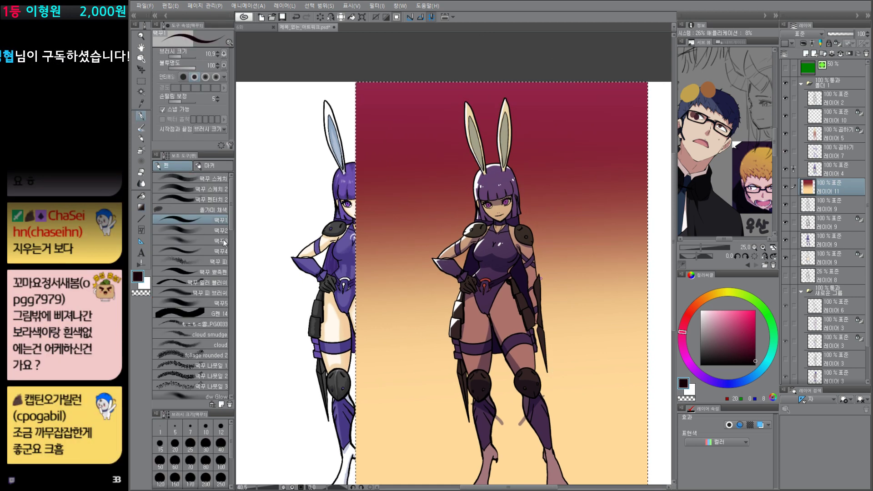
left_click(195, 231)
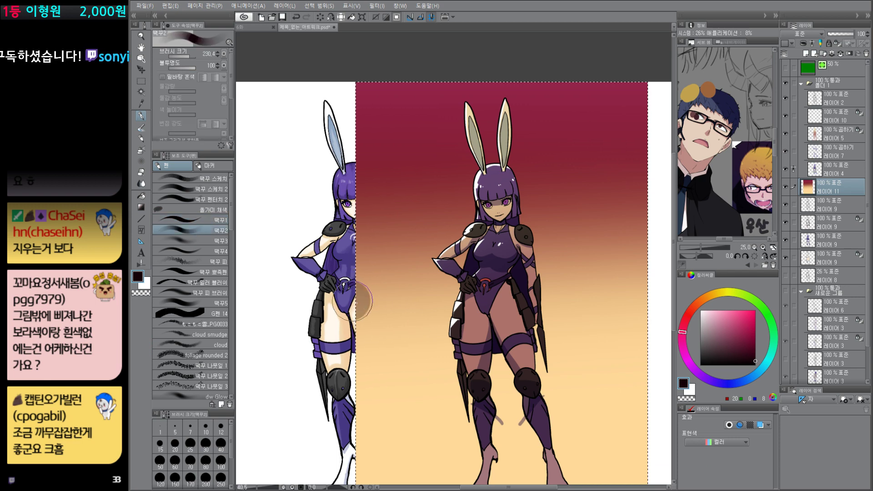
mouse_move(352, 301)
left_mouse_down()
mouse_move(425, 288)
mouse_move(407, 300)
mouse_move(659, 327)
mouse_move(370, 308)
mouse_move(592, 349)
mouse_move(596, 377)
left_mouse_up()
key("ctrl+z")
mouse_move(579, 414)
left_mouse_down()
mouse_move(571, 407)
mouse_move(571, 305)
left_mouse_up()
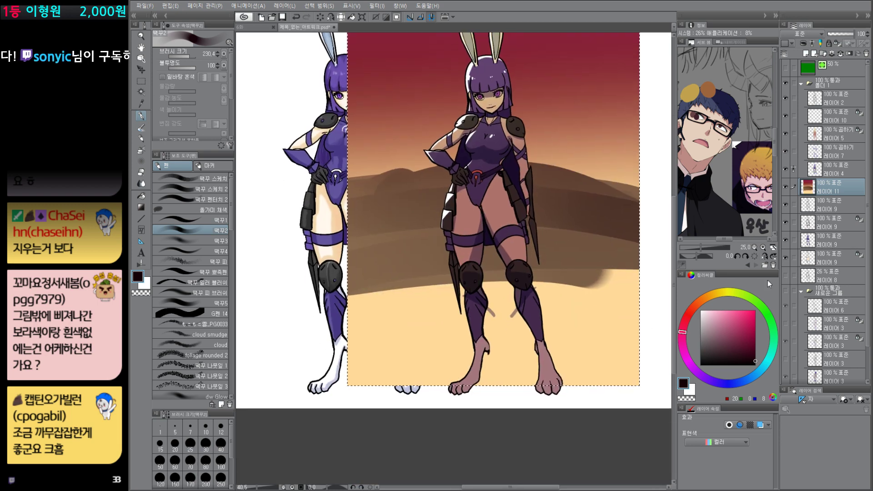
Step: Darken the hills and cover the foreground below the horizon with black ground
left_click_drag(750, 345, 757, 366)
left_click_drag(484, 305, 521, 305)
mouse_move(318, 268)
left_mouse_down()
mouse_move(613, 252)
mouse_move(411, 334)
mouse_move(373, 302)
mouse_move(488, 325)
mouse_move(442, 325)
left_mouse_up()
mouse_move(347, 190)
left_mouse_down()
mouse_move(448, 172)
mouse_move(436, 203)
mouse_move(387, 218)
mouse_move(410, 235)
mouse_move(350, 191)
mouse_move(330, 232)
mouse_move(641, 202)
left_mouse_up()
mouse_move(586, 188)
left_mouse_down()
mouse_move(551, 297)
mouse_move(564, 309)
mouse_move(543, 323)
left_mouse_up()
Step: Shrink the brush to about 20 and dab small black bushes along the right part of the horizon
key("[")
key("[")
key("[")
left_click_drag(556, 282, 547, 282)
left_click_drag(547, 288, 552, 281)
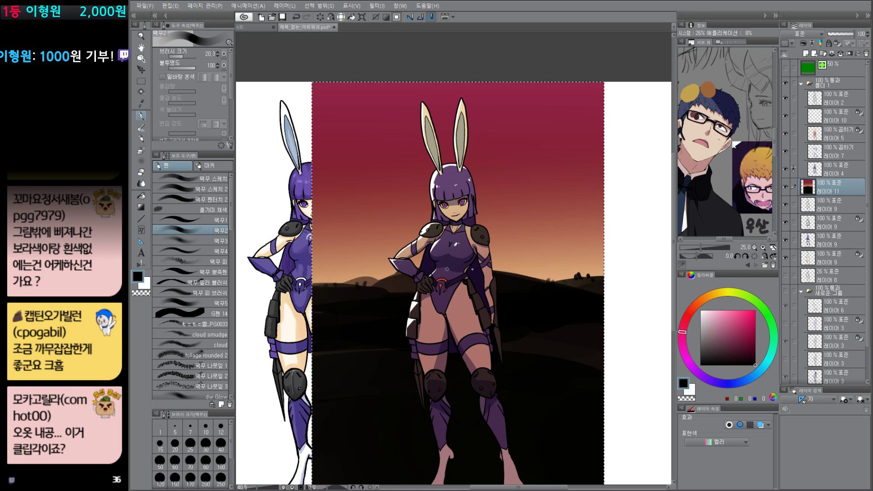
Step: Enlarge the brush and paint a big leaning black tree trunk down the right side of the background
left_click_drag(580, 336, 574, 377)
key("]")
key("]")
key("]")
key("]")
key("]")
key("]")
key("]")
key("]")
key("]")
key("]")
key("]")
key("]")
mouse_move(523, 107)
left_mouse_down()
mouse_move(546, 147)
mouse_move(584, 309)
left_mouse_up()
Step: Reduce the brush size and add thinner black trunks and branches around the tree on the background's right side
key("[")
key("[")
key("[")
key("[")
key("[")
key("[")
left_click_drag(564, 184, 594, 262)
mouse_move(576, 231)
left_mouse_down()
mouse_move(591, 254)
mouse_move(576, 233)
mouse_move(549, 72)
left_mouse_up()
left_click_drag(567, 198, 563, 103)
Step: Paint a thick black tree trunk along the background's left edge and add a thin branch beside it with a smaller brush
key("]")
key("]")
key("]")
key("]")
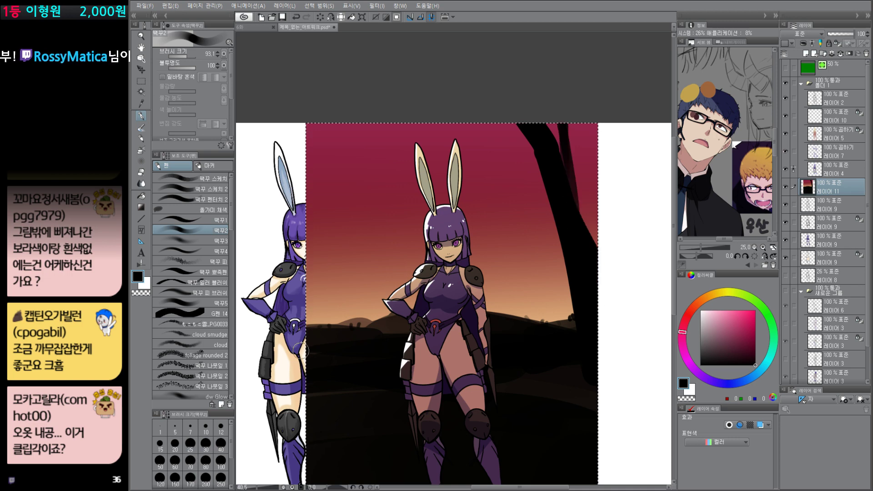
left_click_drag(300, 351, 311, 119)
key("[")
key("[")
key("[")
key("[")
key("[")
key("[")
key("[")
key("[")
mouse_move(315, 214)
left_mouse_down()
mouse_move(361, 103)
mouse_move(296, 334)
left_mouse_up()
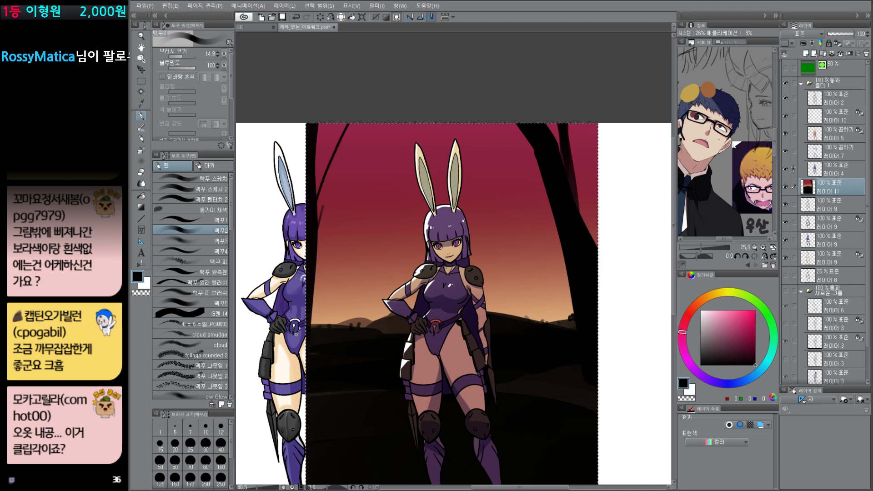
left_click_drag(438, 389, 445, 389)
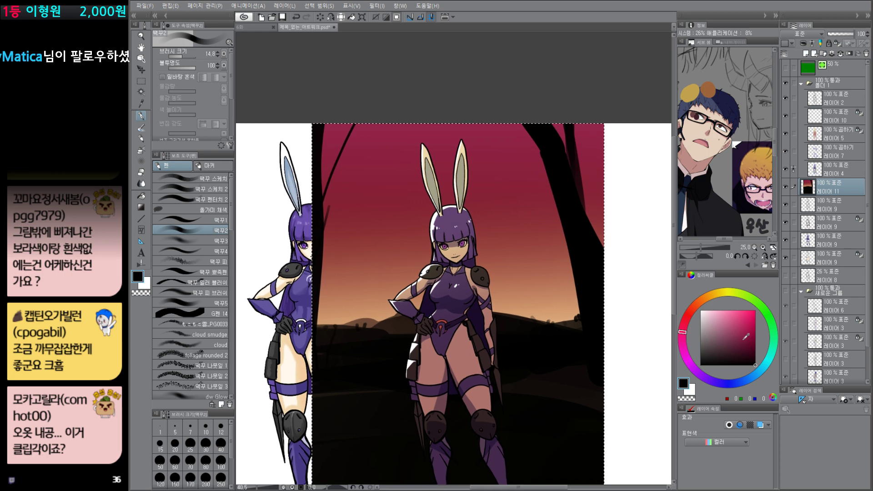
Step: Paint soft dark clouds above the horizon left of the character using the PG0033 cloud brush, switching from near-black red to black
left_click(756, 360)
left_click(196, 335)
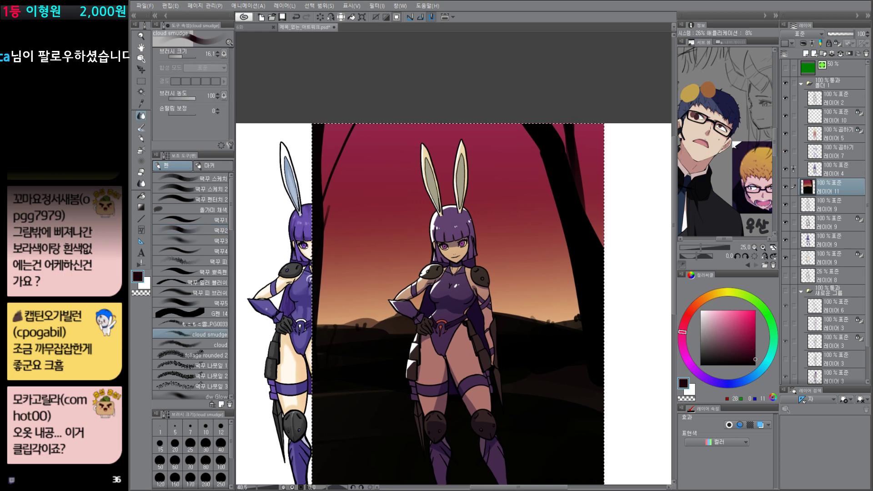
left_click(205, 324)
mouse_move(330, 314)
left_mouse_down()
mouse_move(367, 303)
mouse_move(382, 314)
left_mouse_up()
key("bracketleft")
key("bracketleft")
key("bracketleft")
key("bracketleft")
key("bracketleft")
key("bracketleft")
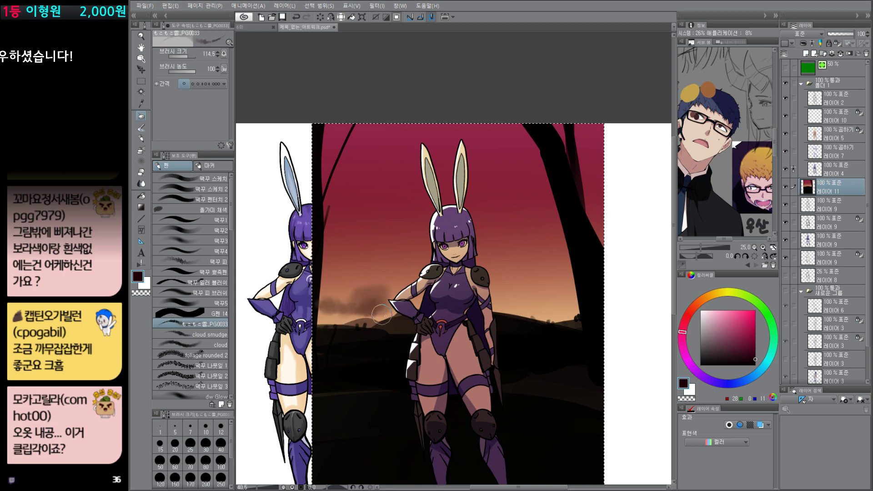
left_click(731, 349)
left_click_drag(741, 356, 756, 366)
mouse_move(363, 322)
left_mouse_down()
mouse_move(382, 320)
mouse_move(383, 307)
left_mouse_up()
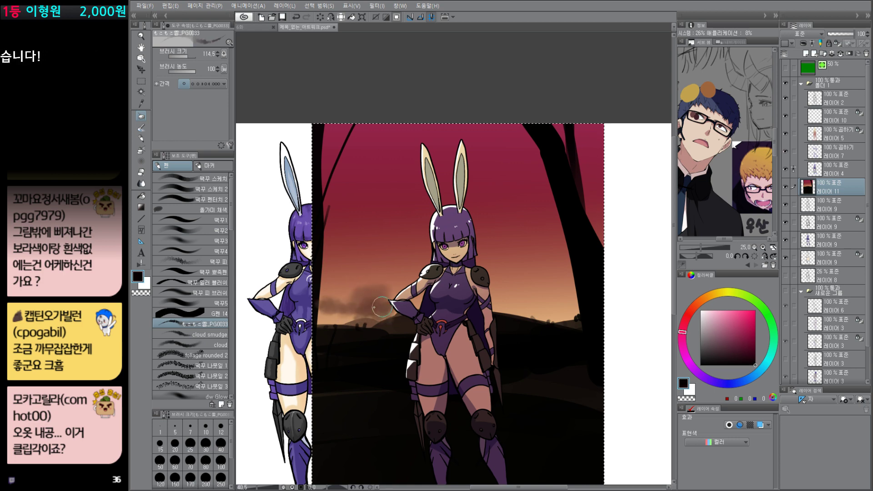
Step: Paint dark cloud patches in the sky right of the character and smaller wisps on the left and near the top
mouse_move(531, 294)
left_mouse_down()
mouse_move(552, 293)
mouse_move(506, 299)
mouse_move(565, 296)
left_mouse_up()
mouse_move(561, 275)
left_mouse_down()
mouse_move(571, 274)
mouse_move(516, 259)
left_mouse_up()
left_click_drag(500, 278, 521, 279)
left_click_drag(331, 234, 353, 236)
left_click_drag(371, 232, 378, 230)
left_click_drag(371, 180, 372, 177)
left_click_drag(511, 155, 528, 158)
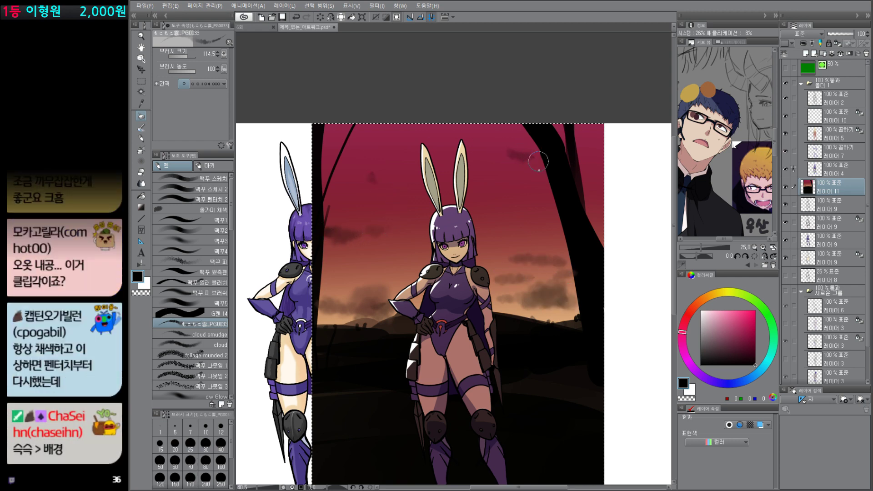
Step: Deselect the background area and make the white rim-light layer 10 the active layer
left_click_drag(505, 319, 540, 322)
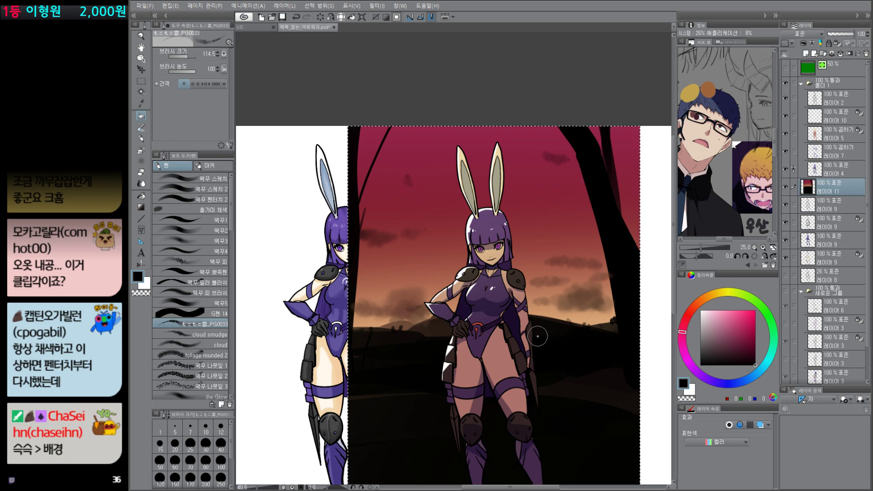
left_click_drag(564, 362, 562, 300)
key("ctrl+d")
left_click_drag(548, 237, 574, 205)
left_click_drag(578, 186, 599, 268)
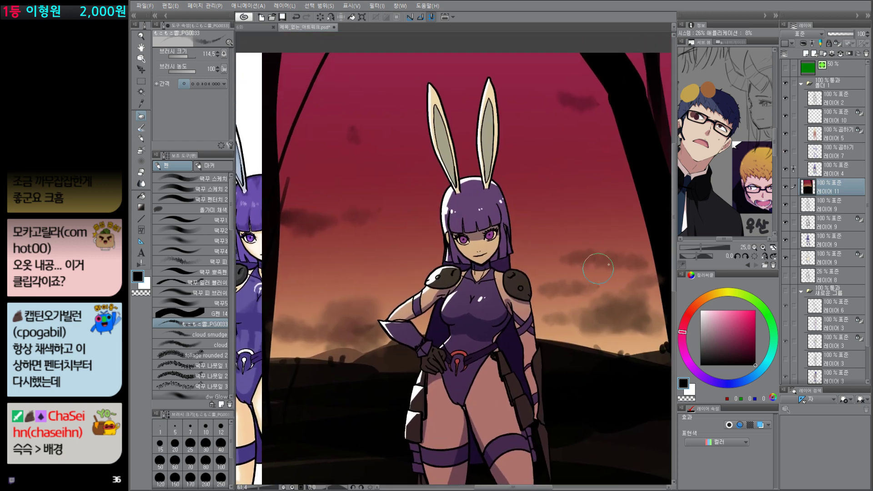
left_click(841, 135)
left_click(829, 115)
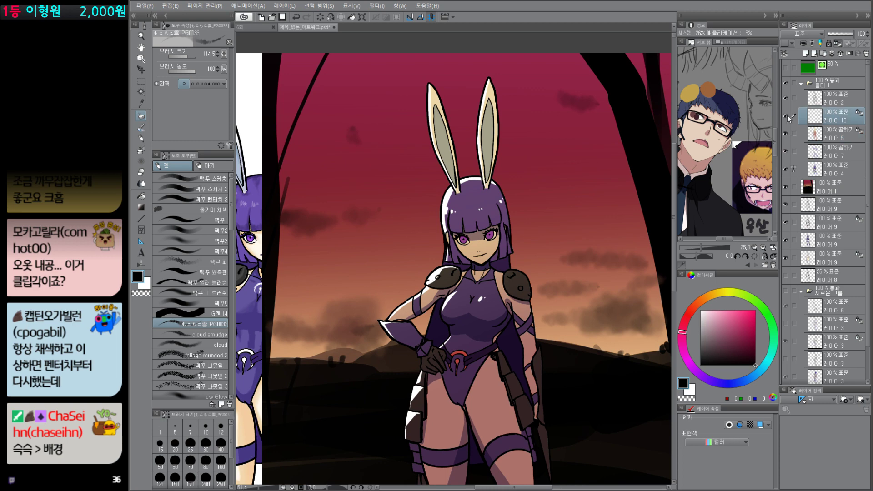
Step: Toggle the rim-light layer 10 off and on, and sample the hair's purple as the drawing color
left_click(786, 116, "alt")
left_click(786, 116, "alt")
key("w")
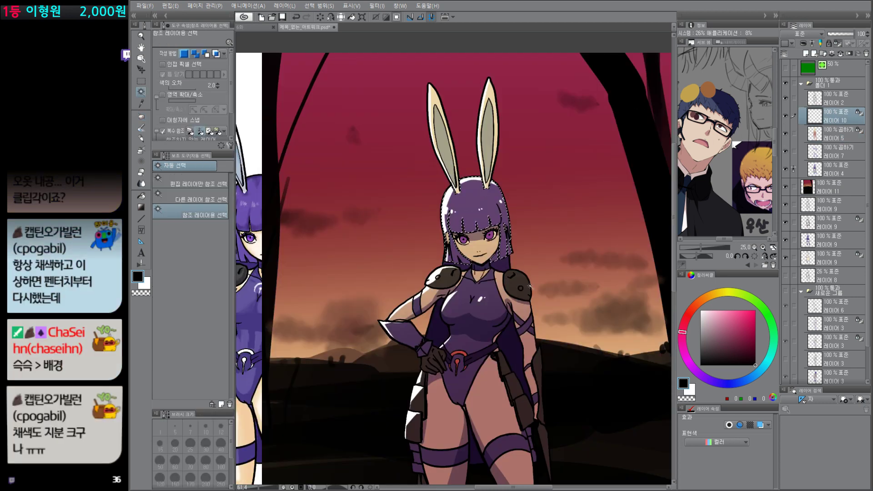
key("p")
left_click(485, 197, "alt")
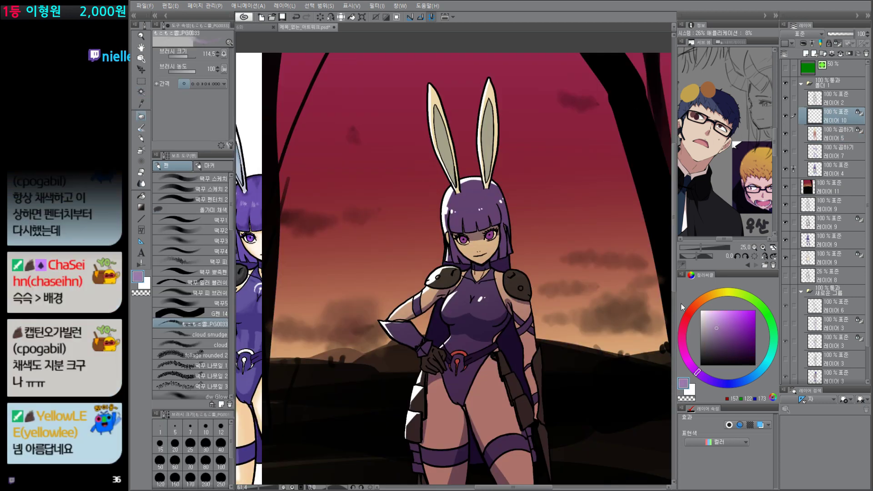
Step: Shift the drawing color to a muted reddish pink and fill the rim light on layer 10 with it
left_click(691, 311)
key("alt+Delete")
left_click(716, 318)
key("alt+Delete")
left_click(716, 323)
key("alt+Delete")
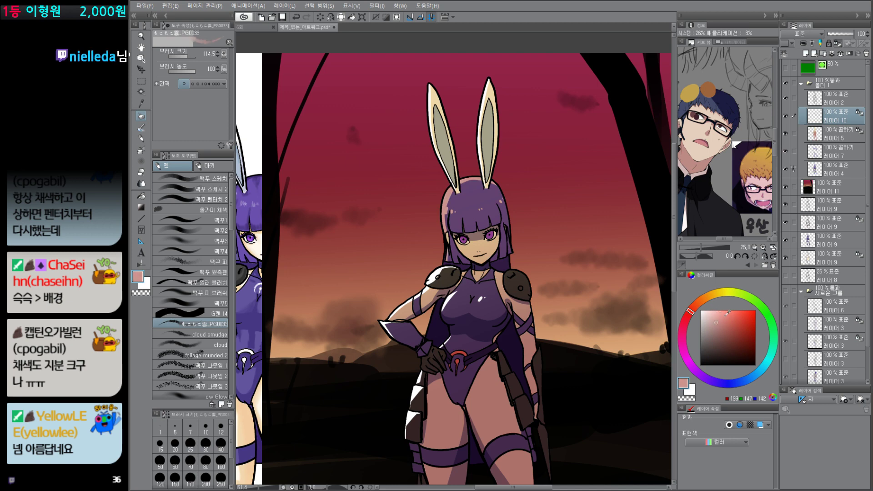
left_click(718, 323)
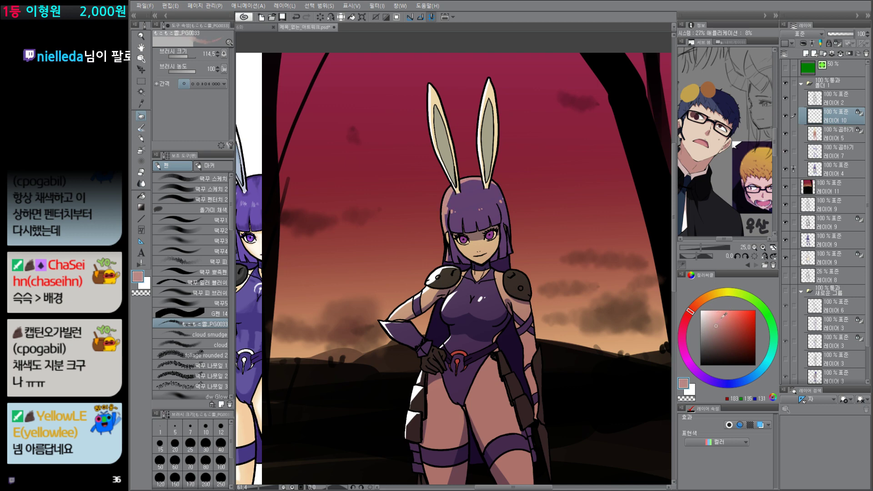
Step: Set layer 10's blending mode to Screen and refill the rim light with a brighter coral pink
left_click(803, 33)
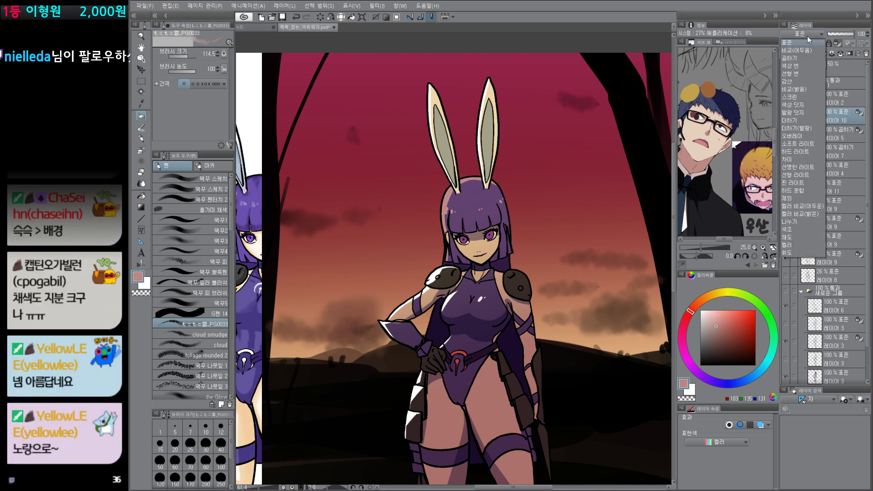
left_click(792, 98)
left_click(730, 310)
key("alt+Delete")
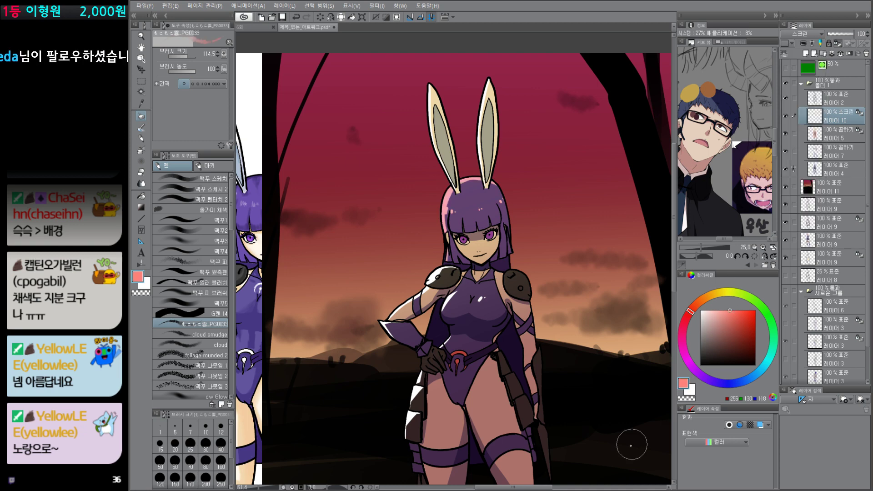
Step: Duplicate the Screen rim-light layer and soften the original layer 10 beneath the copy with a Gaussian blur
left_click_drag(616, 433, 609, 377)
scroll(610, 380, "down", 2)
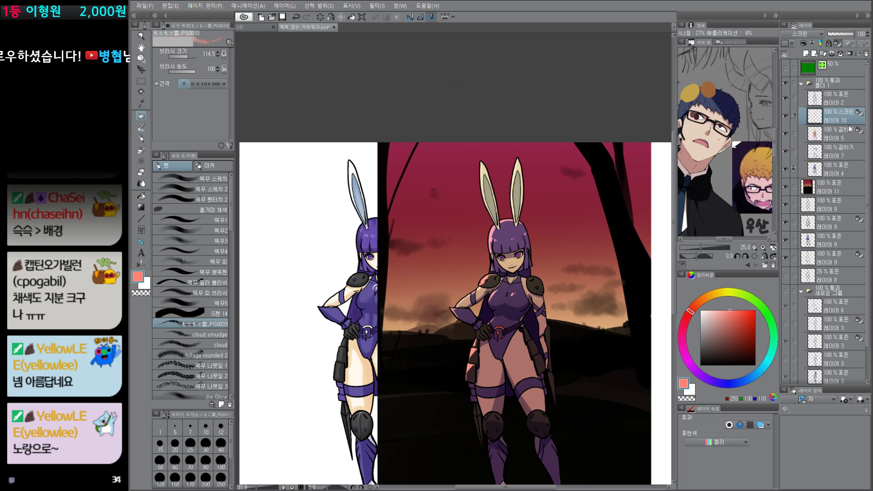
key("ctrl+v")
left_click(839, 137)
key("F5")
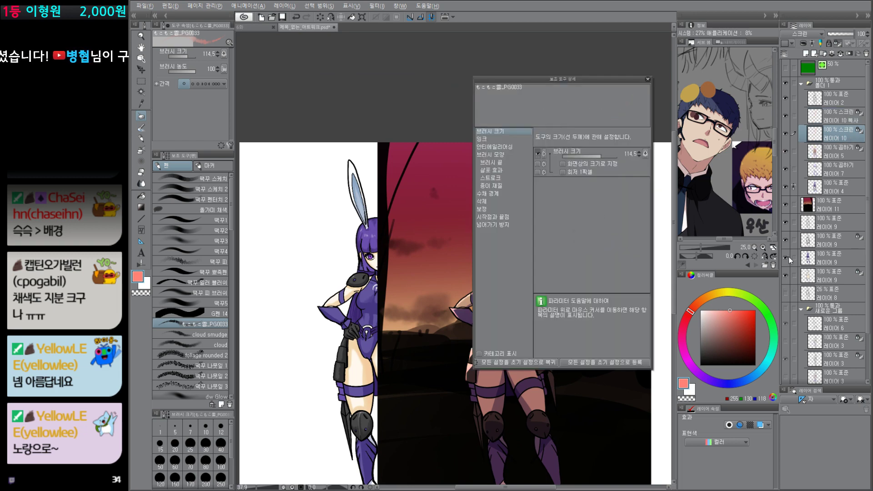
key("F5")
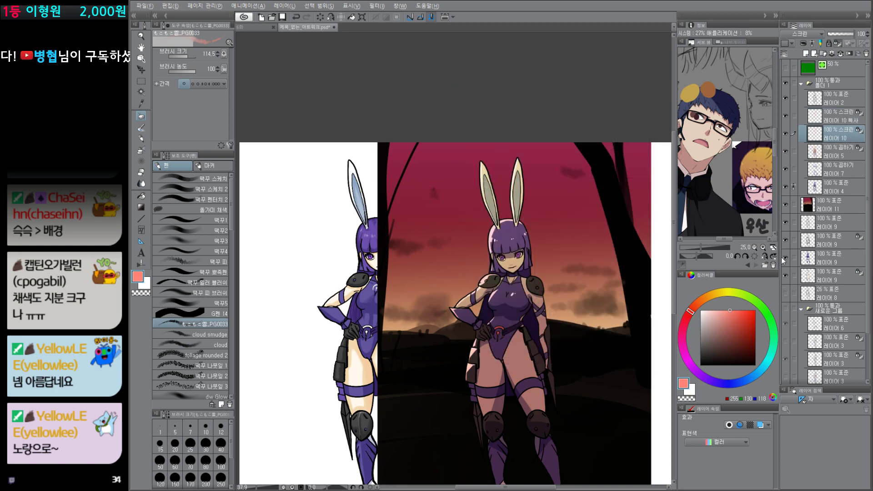
key("ctrl+f")
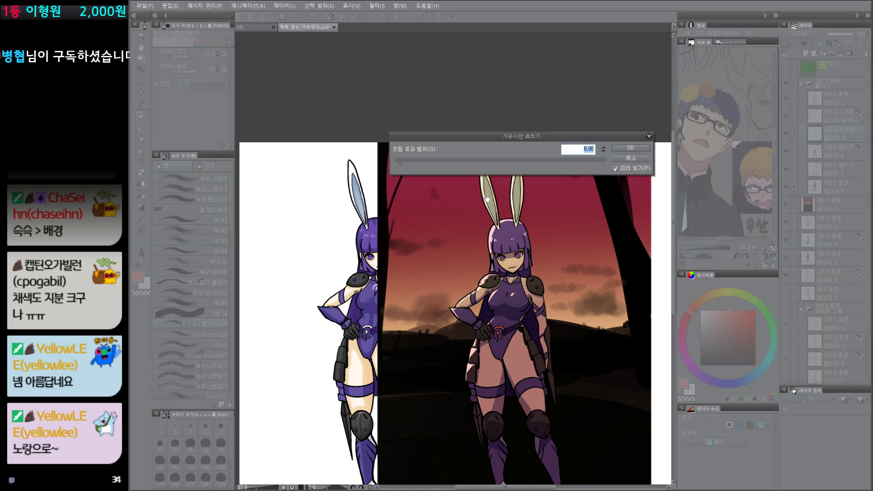
left_click(419, 160)
left_click(632, 148)
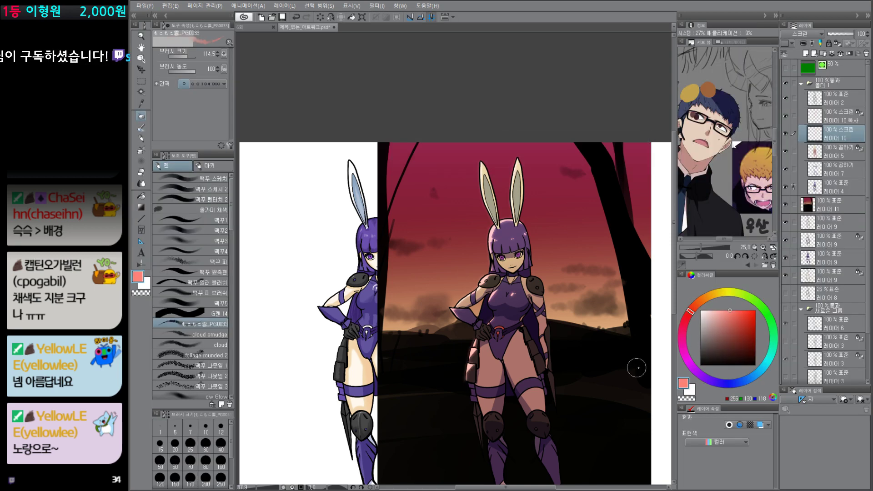
Step: Lock the transparent pixels of the blurred layer 10 and recolor its glow to a more saturated red
left_click(853, 116)
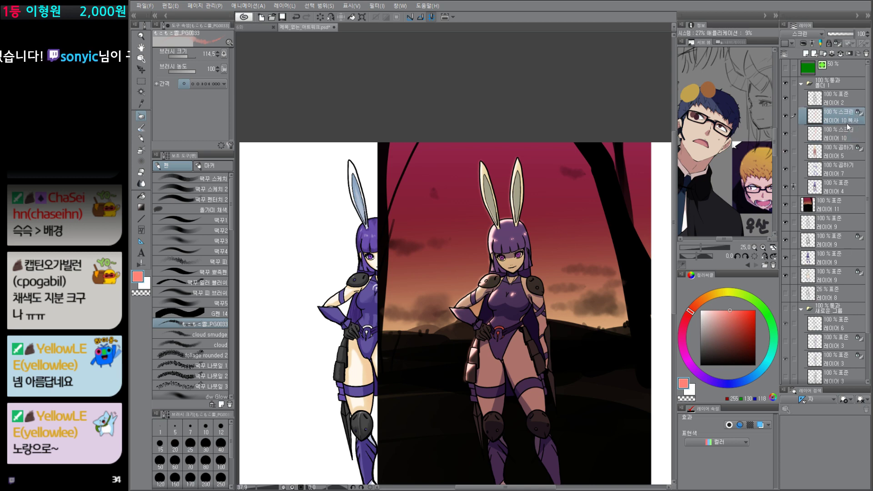
left_click(848, 134)
left_click(851, 117)
left_click(735, 310)
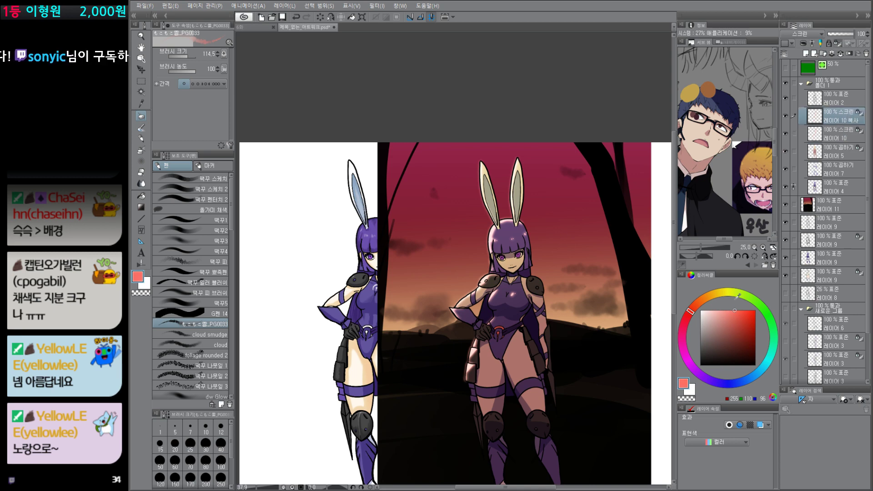
left_click(724, 310)
left_click(847, 134)
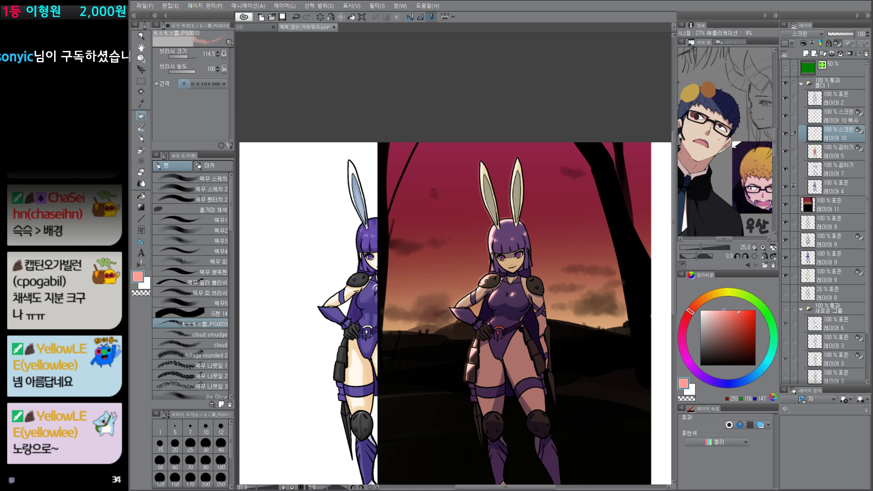
left_click(744, 309)
Step: Recolor the sharp rim light on the layer 10 copy to a pale warm yellow
left_click(847, 117)
left_click(712, 310)
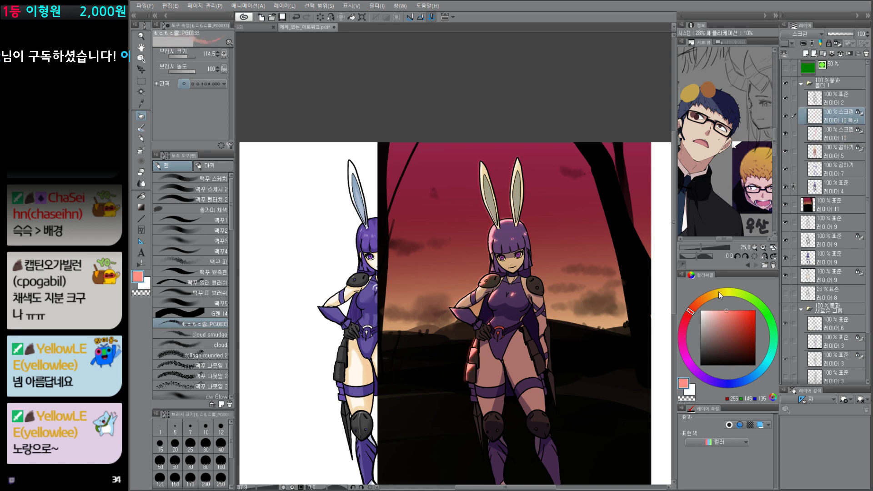
left_click(716, 296)
left_click(717, 310)
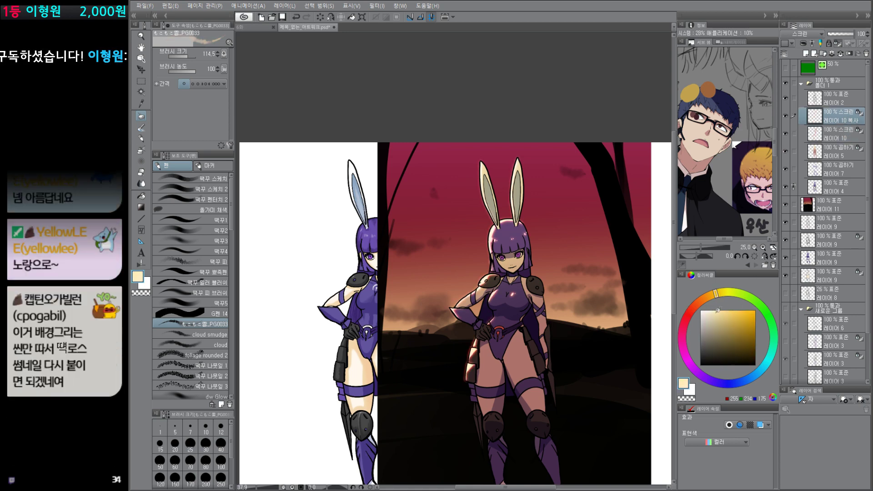
scroll(541, 313, "up", 3)
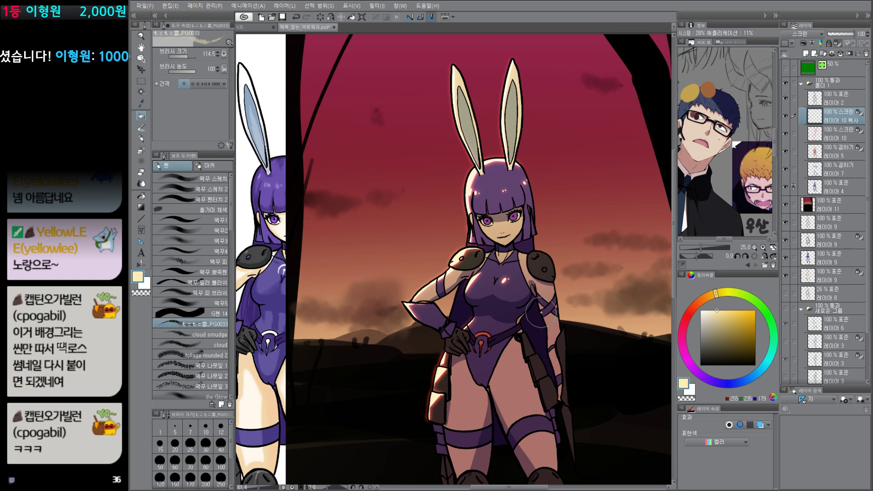
Step: Move both rim-light layers, layer 10 and its copy, above the line-art layer 2
left_click(844, 137, "ctrl")
left_click_drag(849, 119, 841, 93)
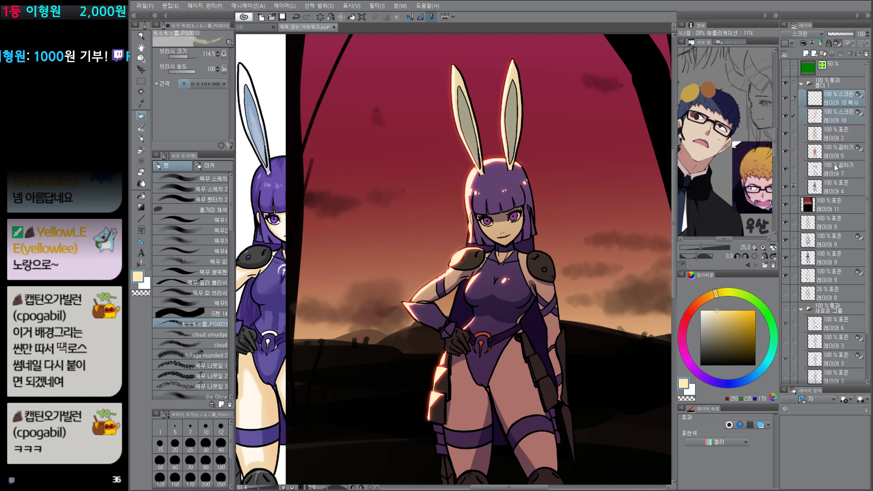
scroll(581, 368, "down", 3)
scroll(627, 332, "up", 3)
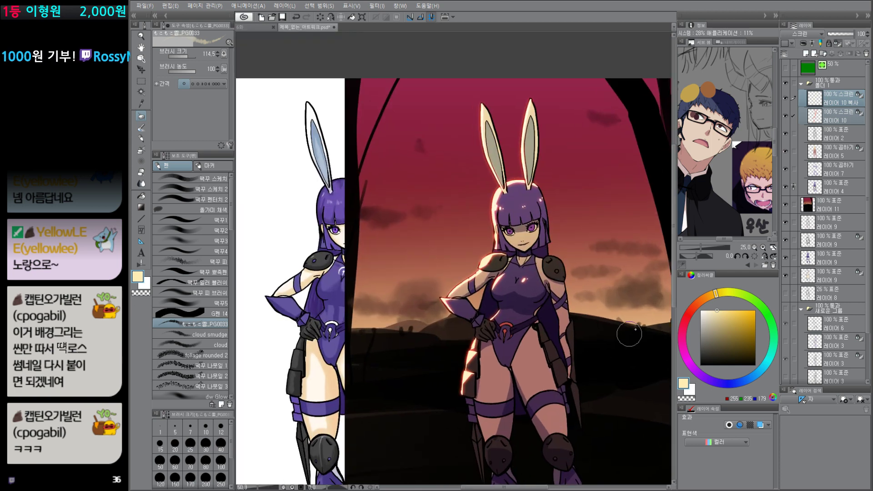
scroll(566, 347, "up", 2)
left_click_drag(565, 348, 567, 364)
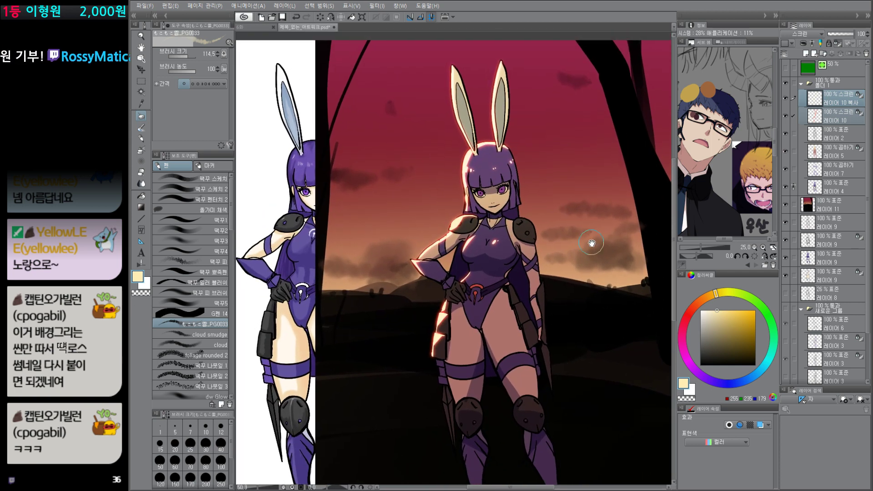
Step: Unlock the transparent pixels of the layer 10 copy and try a small light-orange stroke on the cheek
left_click(846, 97)
key("slash")
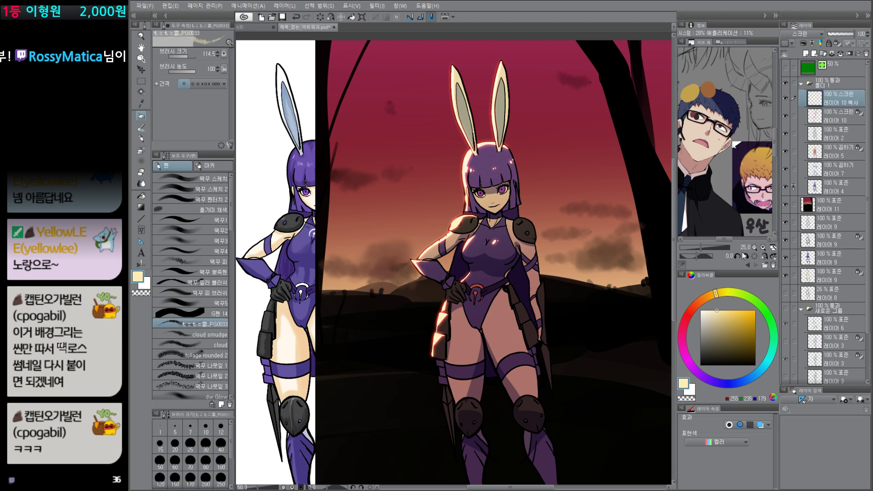
left_click(727, 311)
left_click(708, 297)
scroll(479, 202, "up", 1)
left_click_drag(480, 197, 481, 202)
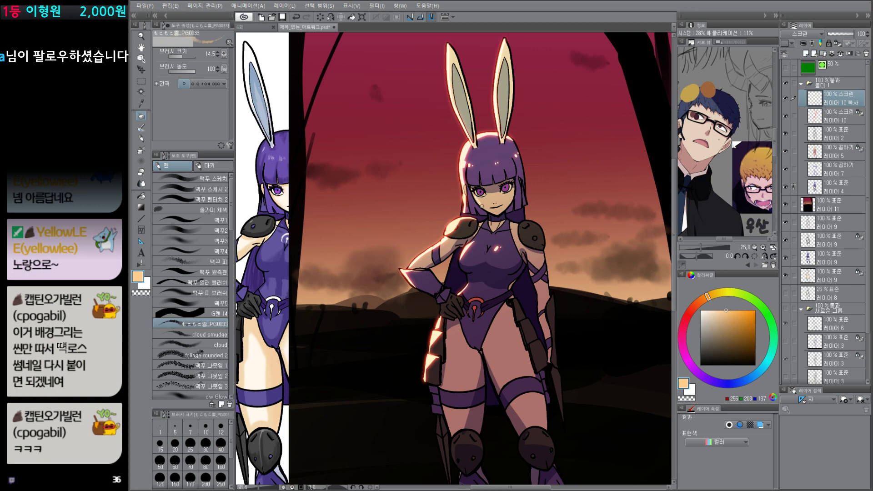
left_click(728, 311)
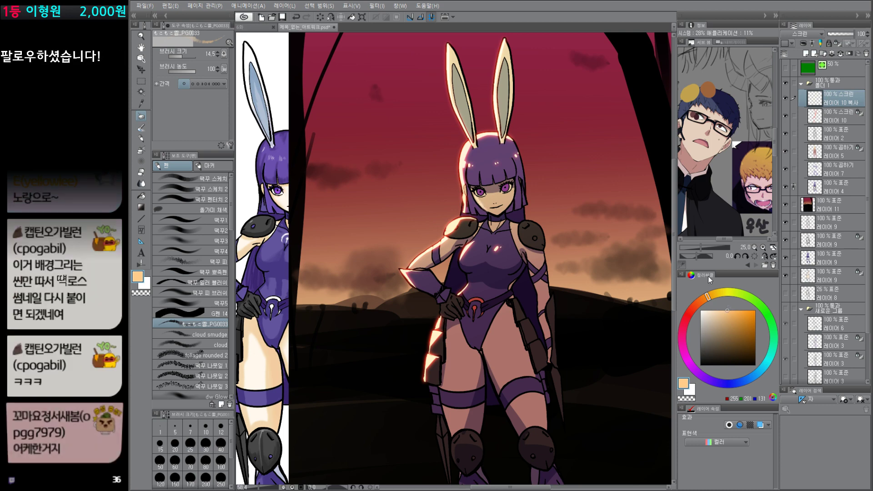
Step: Paint light on the character's cheek with the 떡꾸 펜터치 2 pen at size 10, and undo the last stroke
left_click(203, 201)
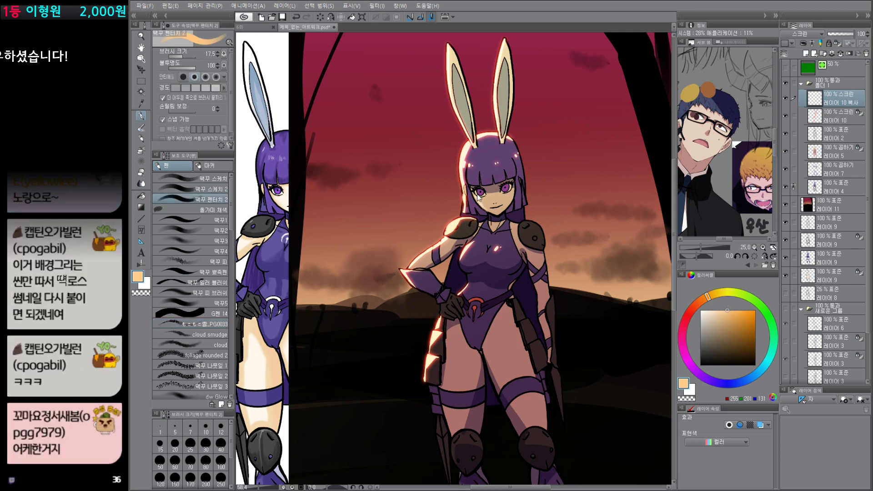
left_click_drag(479, 195, 476, 194)
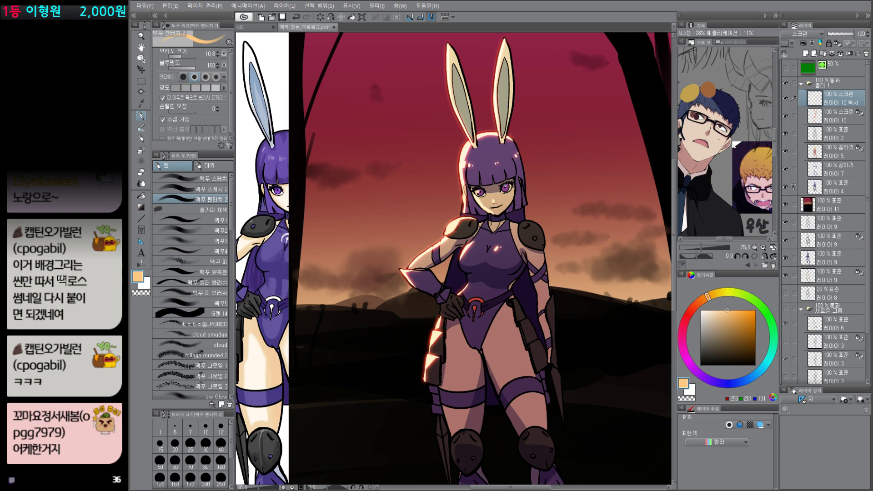
scroll(563, 311, "down", 3)
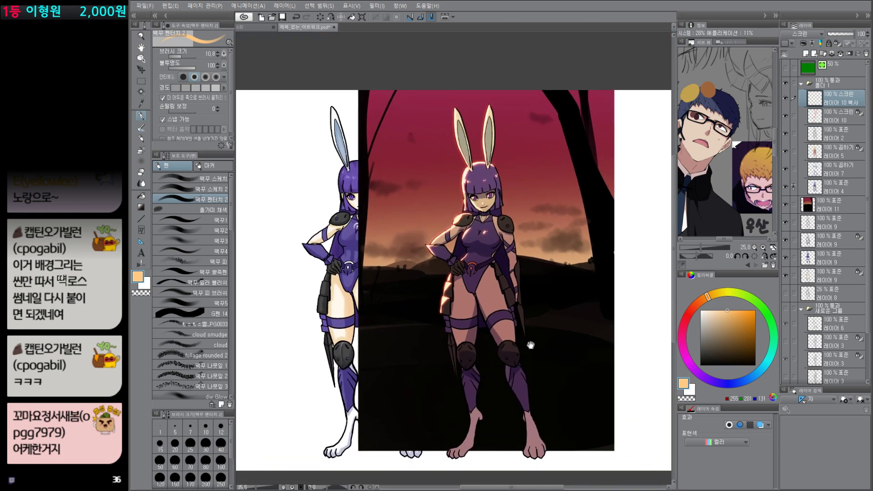
key("ctrl+z")
left_click_drag(531, 393, 533, 382)
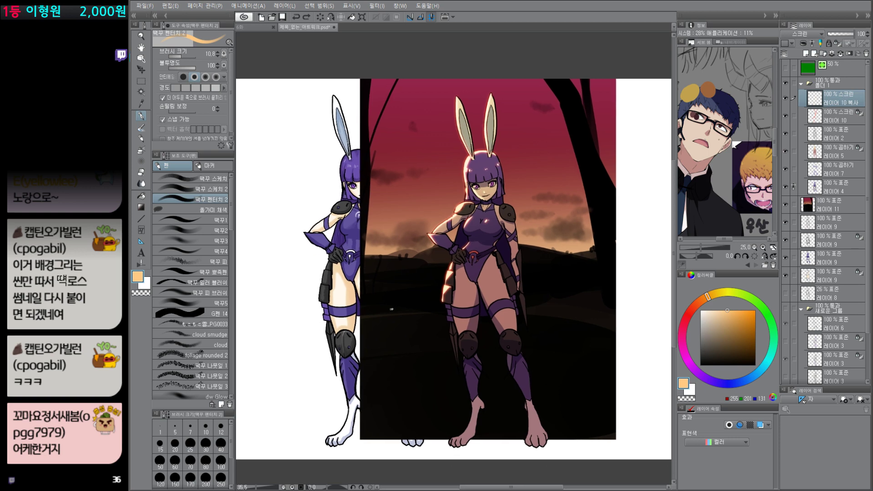
Step: Draw loose light-orange guide lines across and around the dark ground area behind the character's legs
left_click_drag(394, 309, 598, 298)
mouse_move(593, 291)
left_mouse_down()
mouse_move(603, 371)
mouse_move(596, 439)
left_mouse_up()
mouse_move(398, 310)
left_mouse_down()
mouse_move(409, 440)
mouse_move(547, 441)
left_mouse_up()
left_click_drag(591, 324, 391, 430)
left_click_drag(404, 349, 575, 433)
scroll(476, 272, "up", 5)
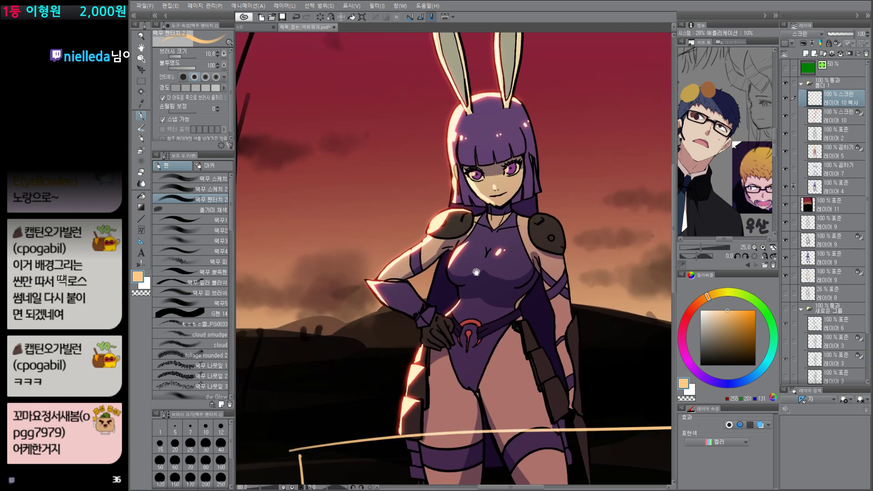
left_click_drag(505, 283, 506, 283)
Step: Delete rim-light layer 10 and its copy, keeping the line-art layer 2
left_click(842, 120)
key("Delete")
key("Delete")
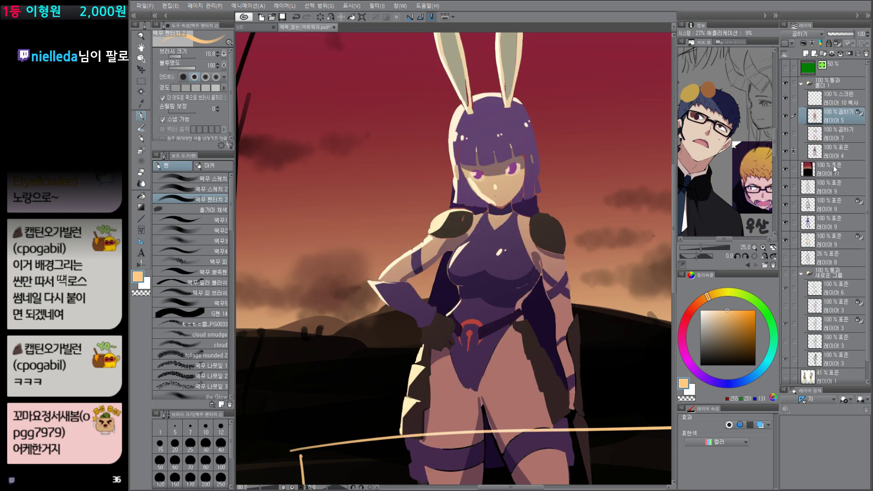
key("ctrl+z")
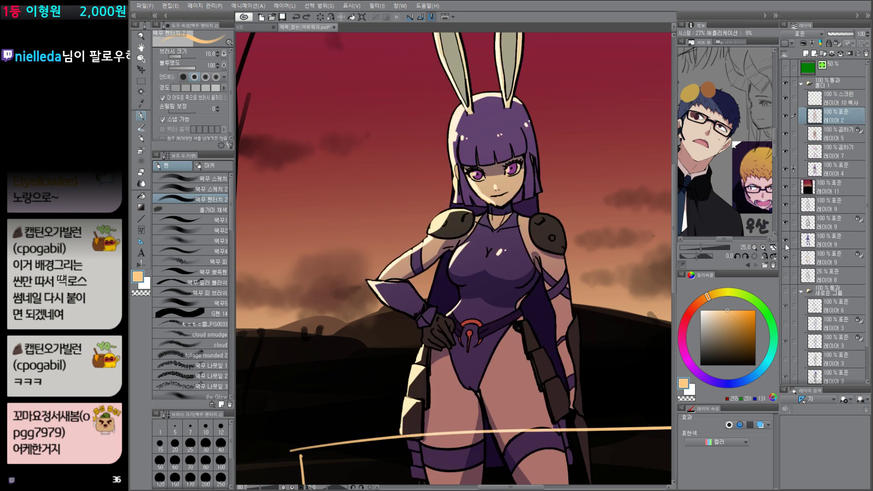
key("ctrl+z")
key("Delete")
left_click(854, 103)
key("Delete")
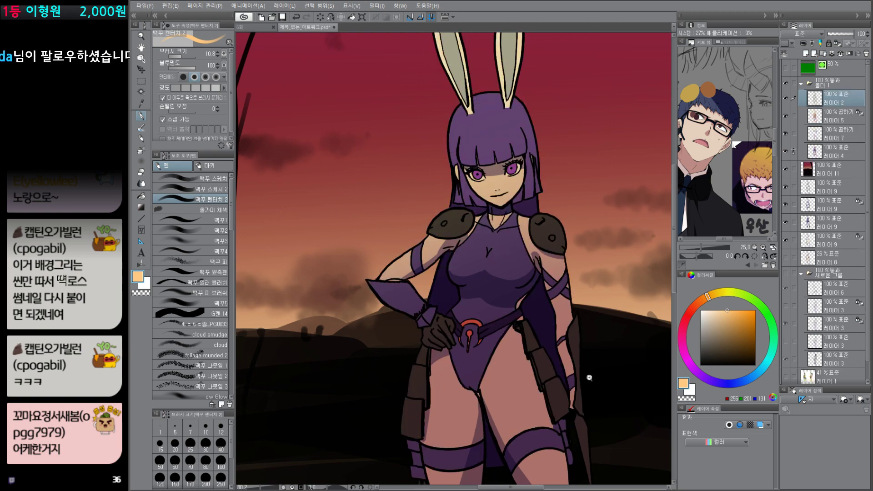
Step: Choose a muted orange drawing color and create a new layer above the line-art layer 2
scroll(591, 378, "down", 5)
left_click_drag(582, 379, 551, 381)
scroll(550, 381, "up", 2)
left_click(726, 315)
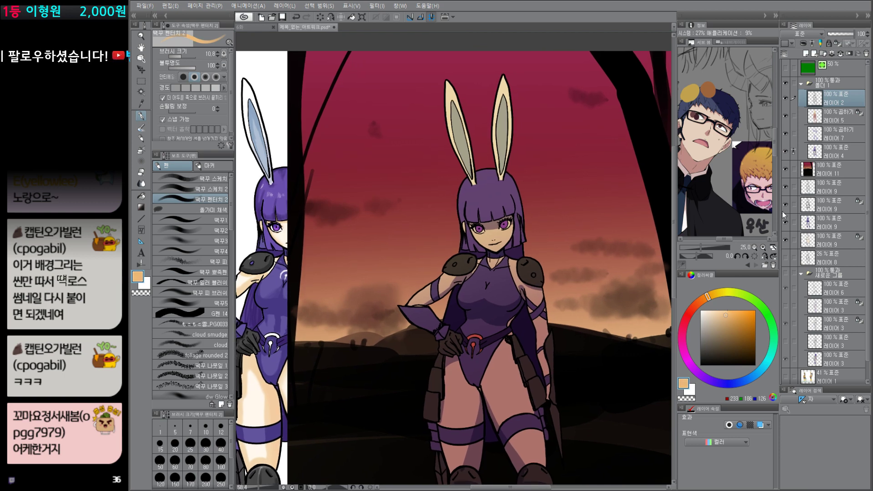
key("ctrl+shift+n")
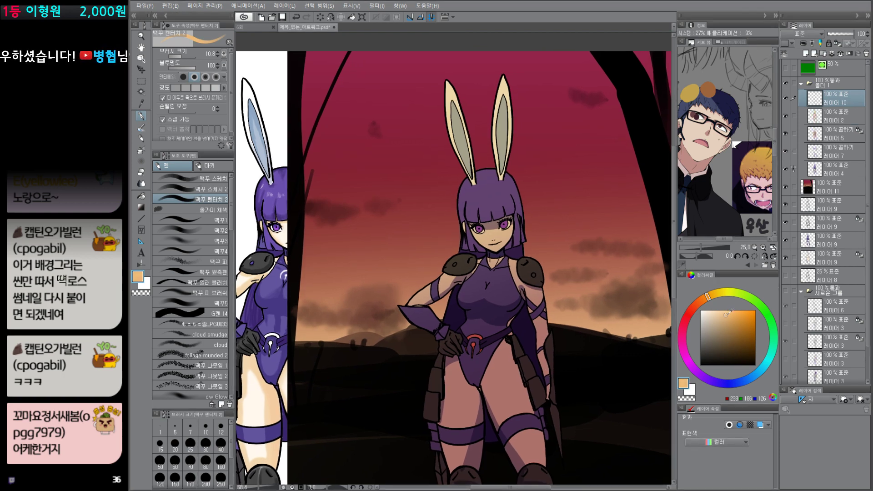
Step: Set layer 10 to Screen blending, raise the brush size to 12, and choose a light orange drawing color (RGB 255, 181, 124)
left_click(728, 311)
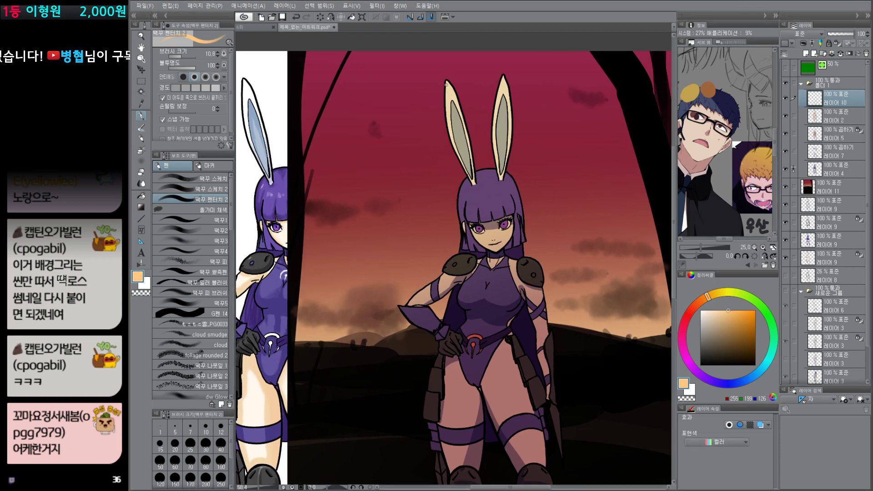
key("bracketright")
left_click(801, 34)
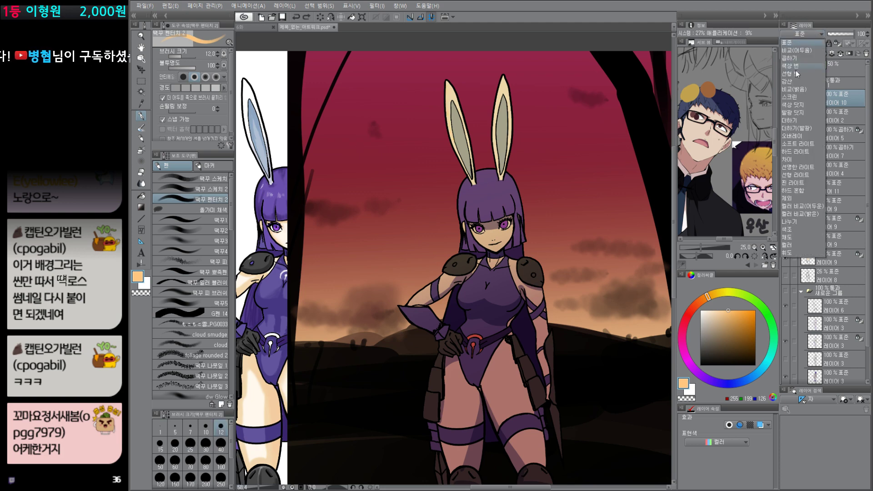
left_click(792, 97)
left_click(703, 302)
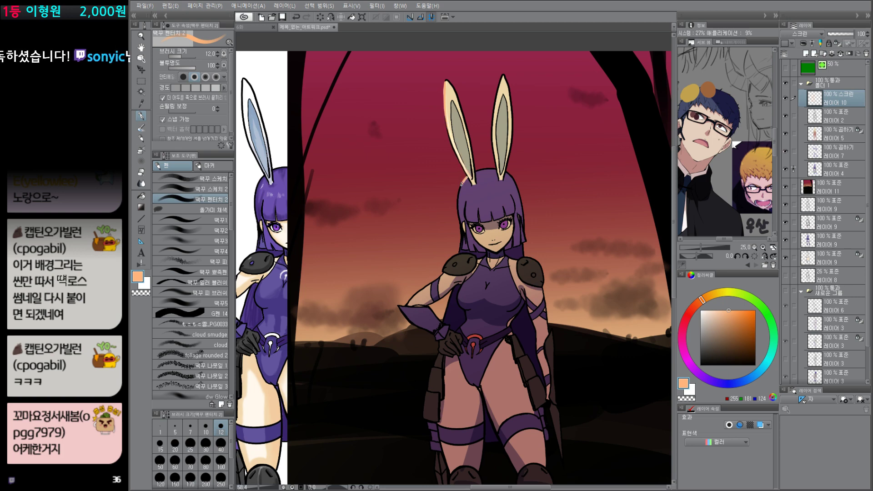
Step: Try light-orange rim light on the character's hair, shoulder guard and arm, testing layer 10 beneath the line-art layer 2
left_click_drag(464, 178, 460, 248)
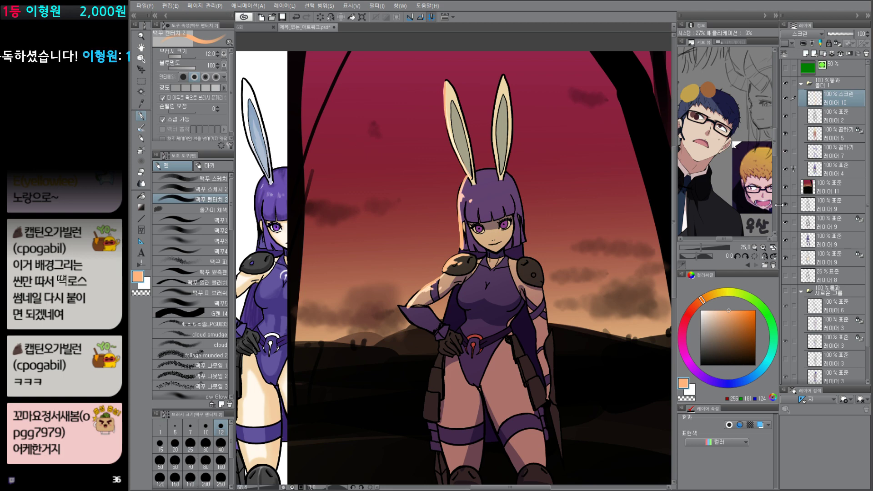
left_click_drag(848, 99, 838, 124)
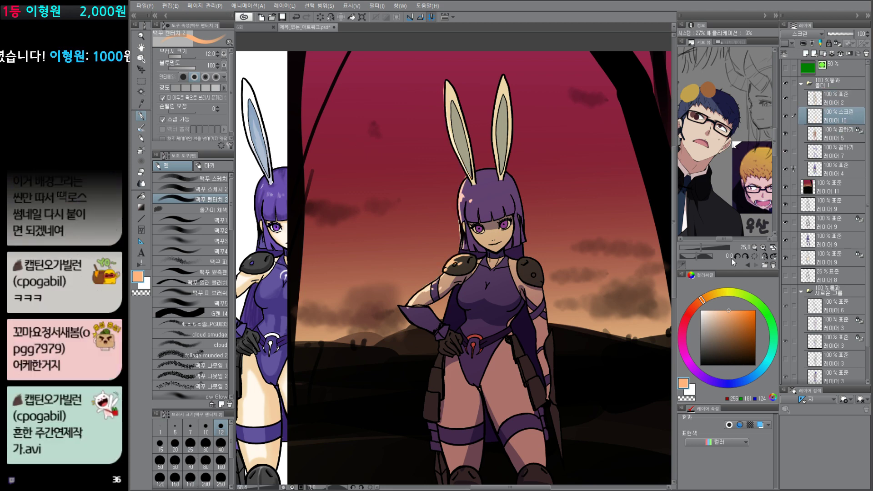
left_click_drag(844, 123, 845, 99)
scroll(508, 281, "down", 2)
scroll(508, 281, "up", 1)
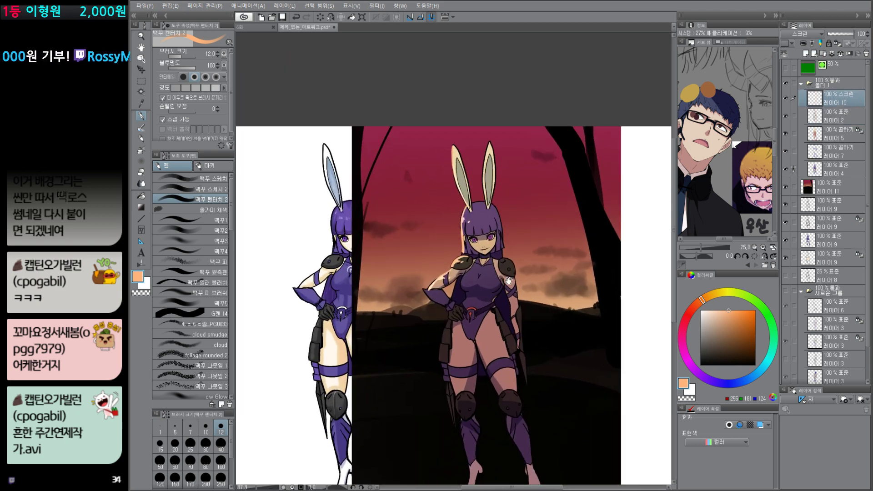
scroll(528, 283, "up", 2)
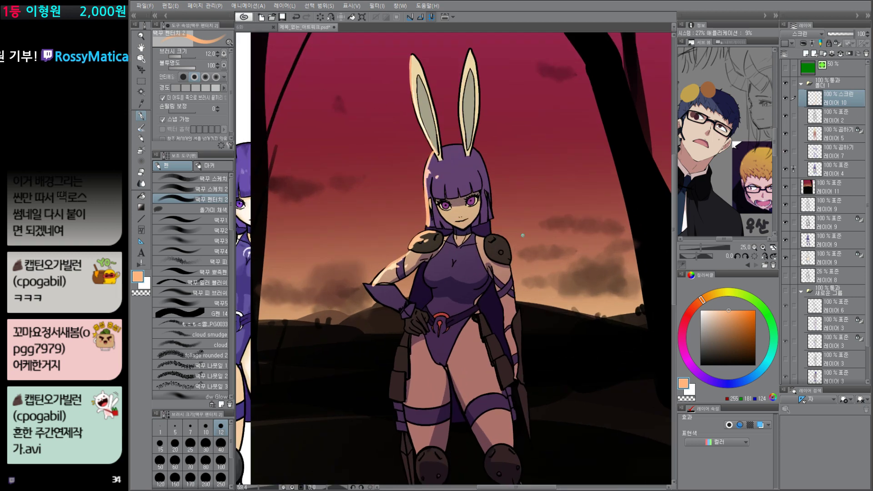
Step: Undo the new lighting attempt until the deleted rim-light layer 10 and its copy are restored
key("ctrl+z")
key("ctrl+z")
key("ctrl+z")
key("ctrl+z")
key("ctrl+z")
key("ctrl+z")
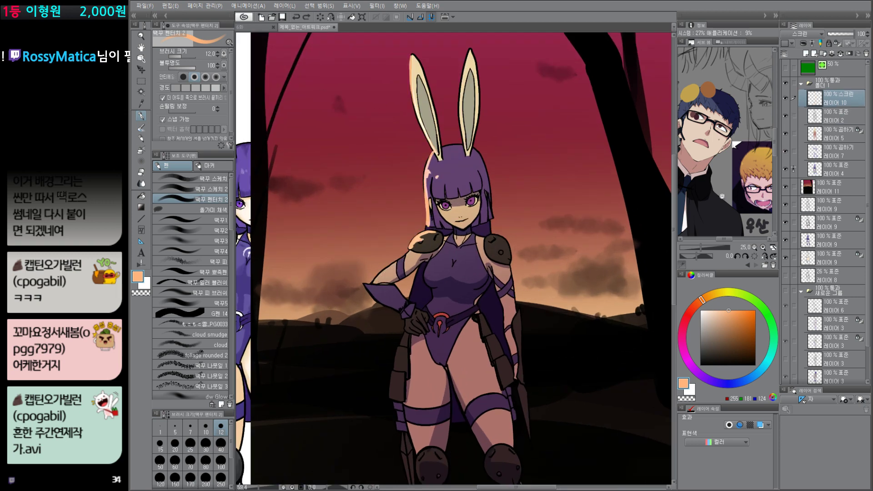
key("ctrl+z")
left_click_drag(576, 352, 602, 370)
left_click_drag(495, 302, 499, 318)
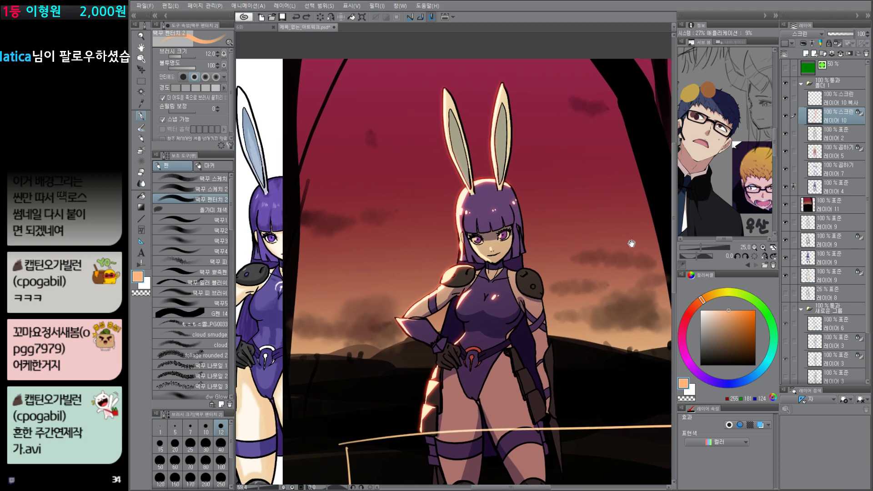
Step: Create a new layer between the line-art layer 2 and the Multiply layer 5
left_click(844, 135)
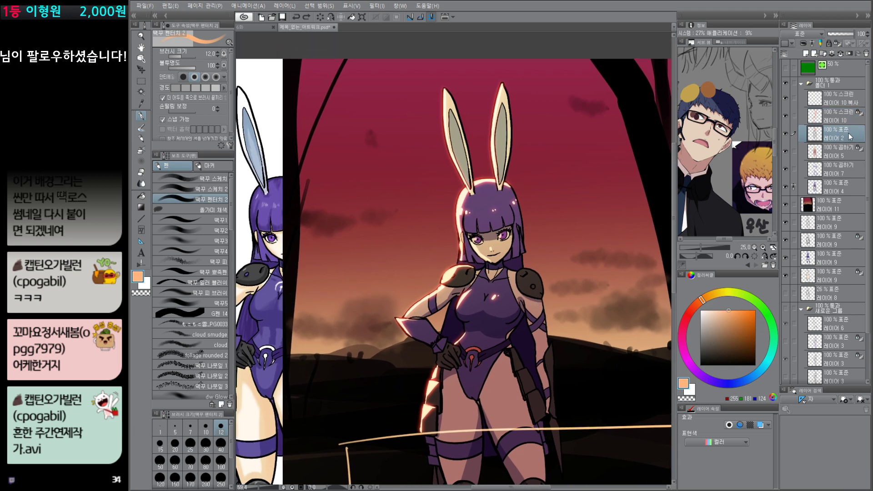
left_click(846, 153)
key("ctrl+shift+n")
key("Return")
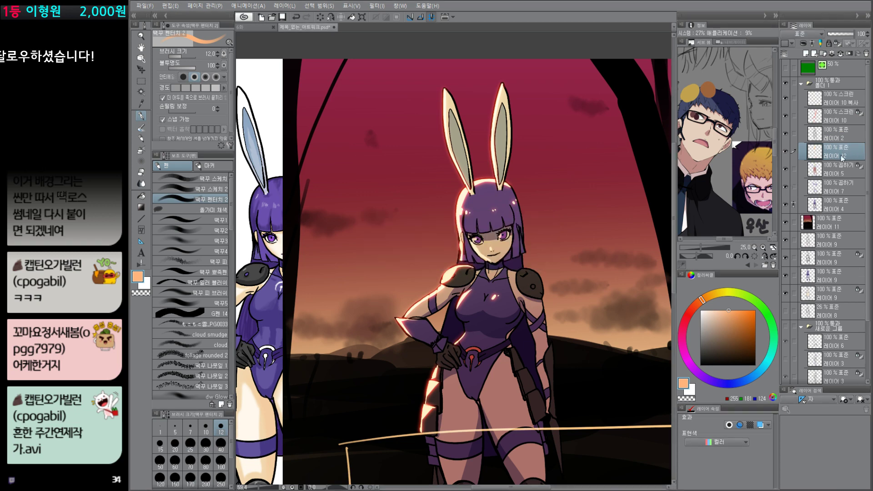
left_click(838, 137)
left_click(838, 150)
scroll(535, 230, "up", 3)
Step: Select the character's hair area and choose a muted red (RGB 207, 85, 101) with the 떡꾸2 brush
key("w")
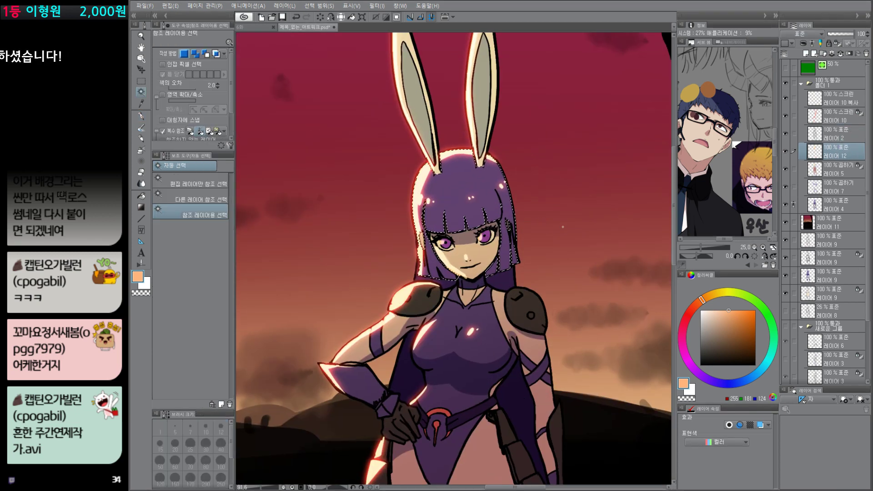
key("p")
left_click(507, 253, "alt")
left_click_drag(735, 329, 718, 324)
left_click(684, 341)
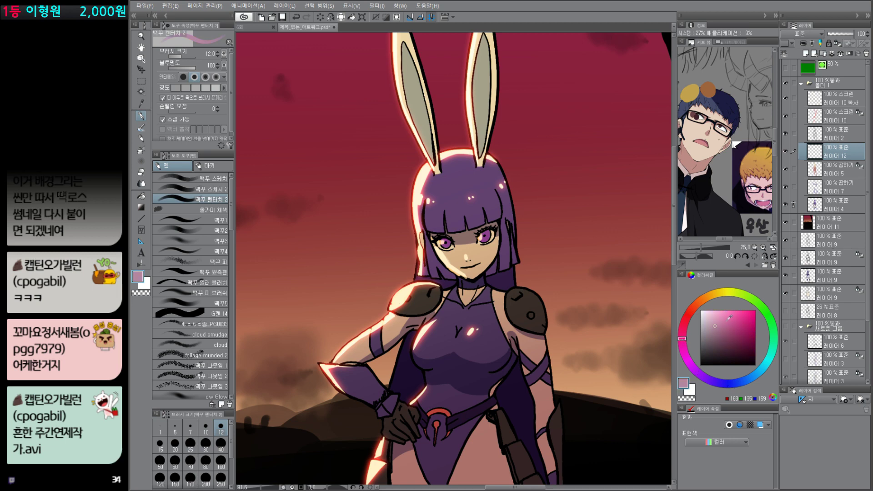
left_click(727, 321)
left_click(686, 322)
left_click(732, 323)
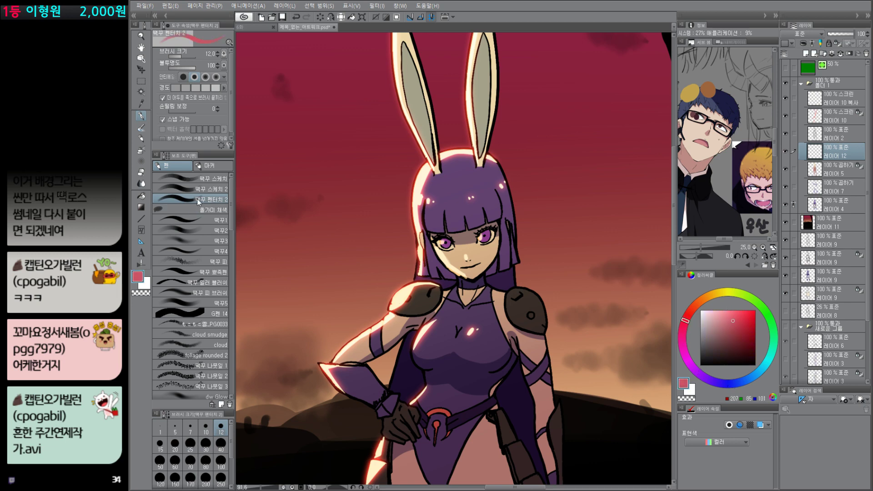
left_click(203, 235)
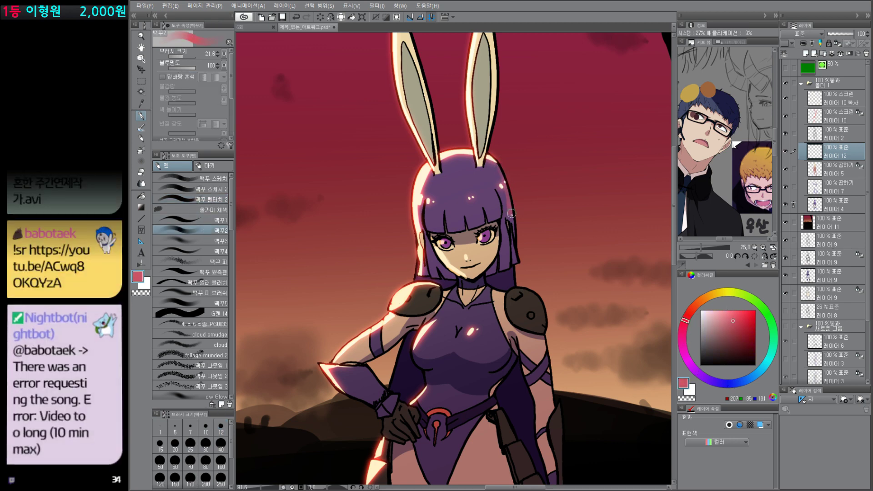
Step: Try muted red reflected light along the shadow-side edges of the hair and shoulder guard, and undo the strokes
mouse_move(514, 235)
left_mouse_down()
mouse_move(518, 264)
mouse_move(502, 199)
left_mouse_up()
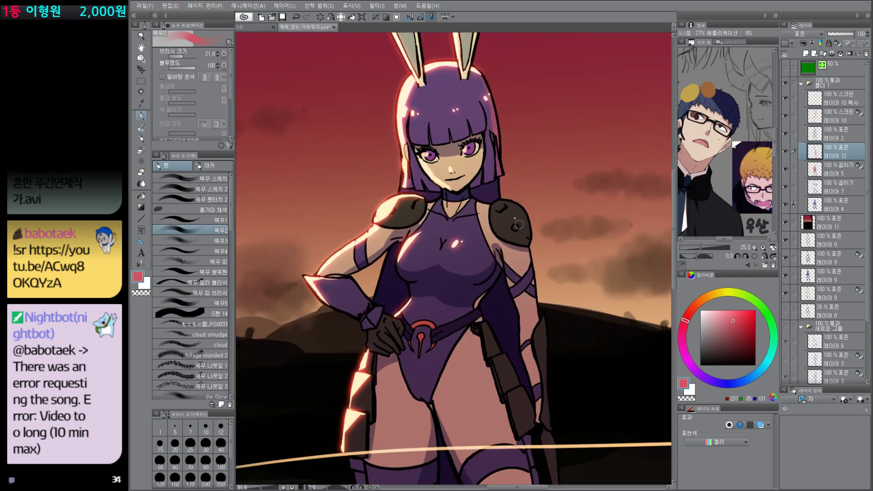
key("ctrl+z")
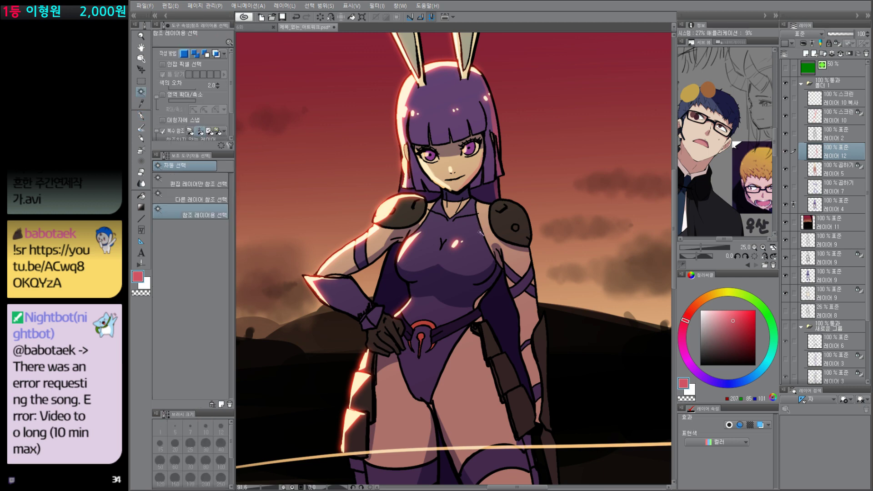
key("ctrl+z")
mouse_move(506, 199)
left_mouse_down()
mouse_move(527, 215)
mouse_move(530, 249)
left_mouse_up()
key("ctrl+z")
Step: Select the body area and paint muted red reflected light along the shadow-side arm and hip armor
left_click(532, 272)
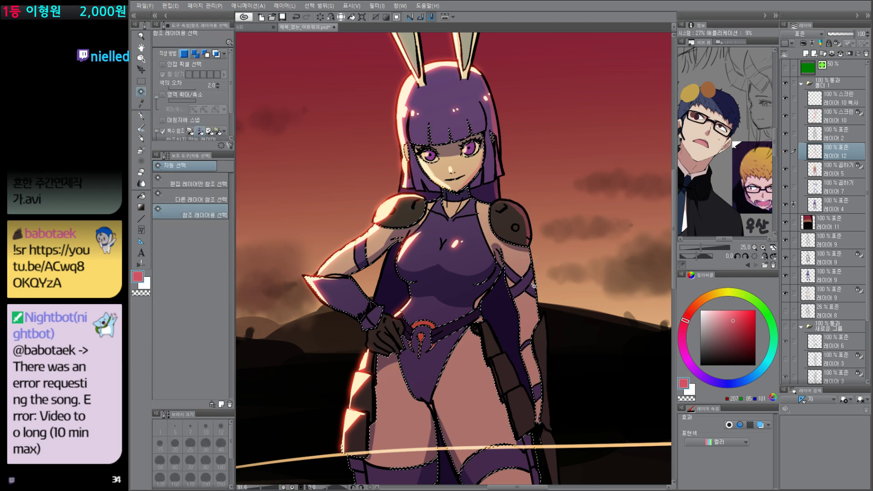
key("ctrl+d")
key("p")
left_click_drag(529, 252, 542, 318)
scroll(542, 318, "down", 3)
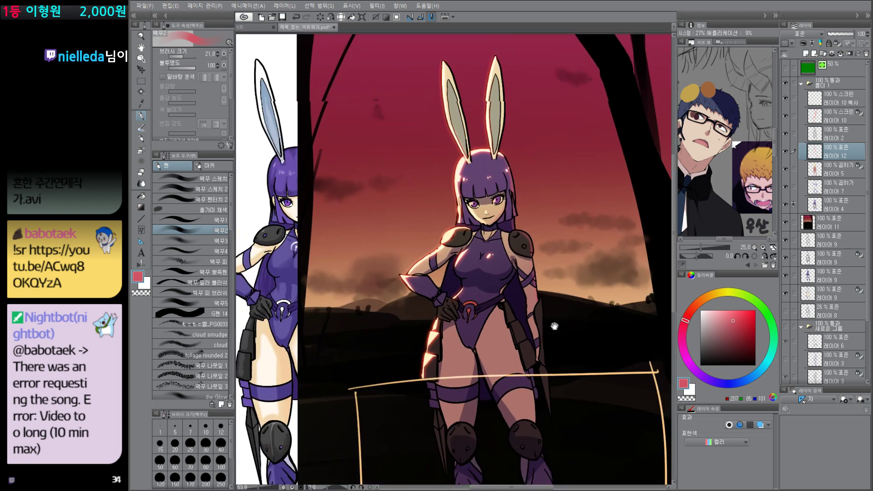
left_click_drag(532, 226, 536, 288)
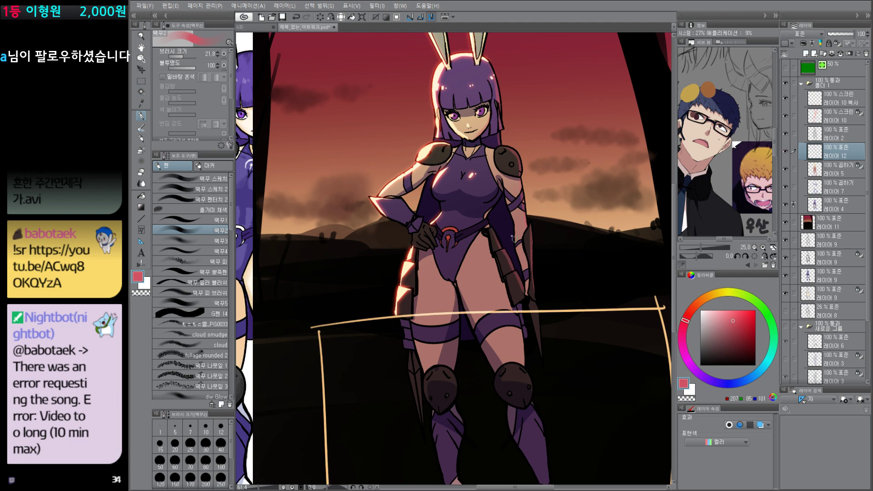
scroll(513, 238, "up", 2)
scroll(511, 233, "up", 1)
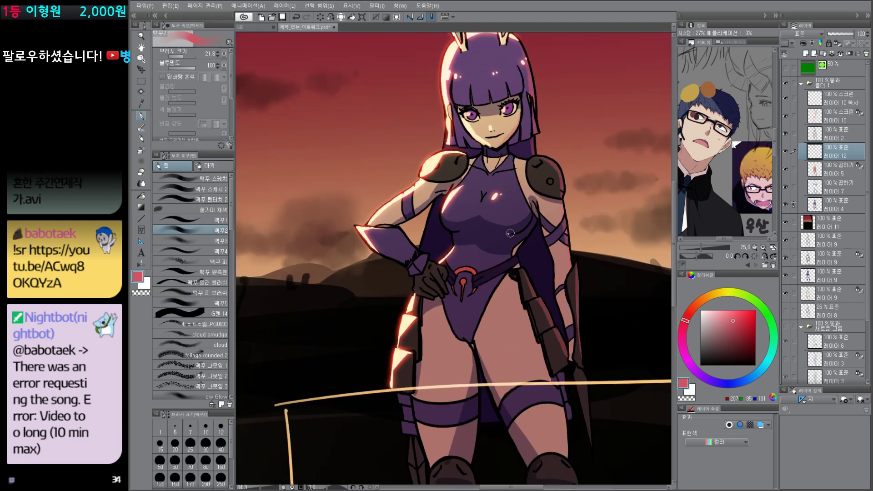
Step: Reduce the brush size to 8.6 and refine the red reflected light on the character's shadow side
key("bracketleft")
key("bracketleft")
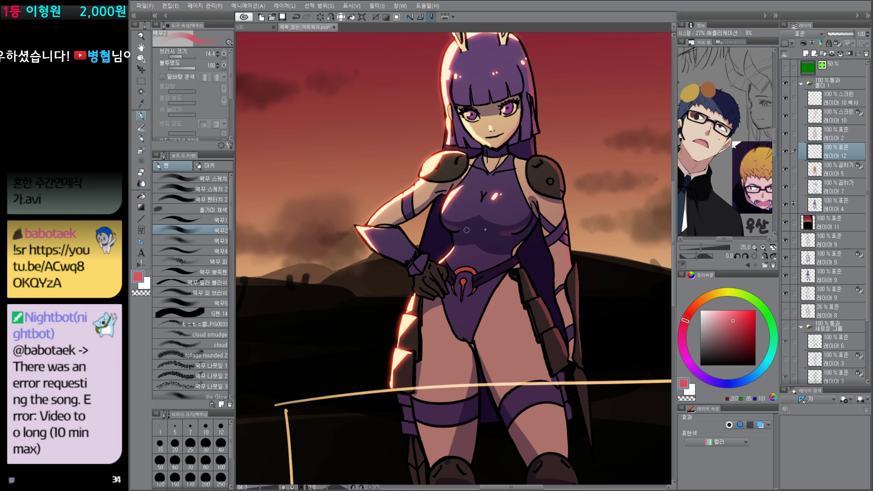
key("bracketleft")
key("bracketleft")
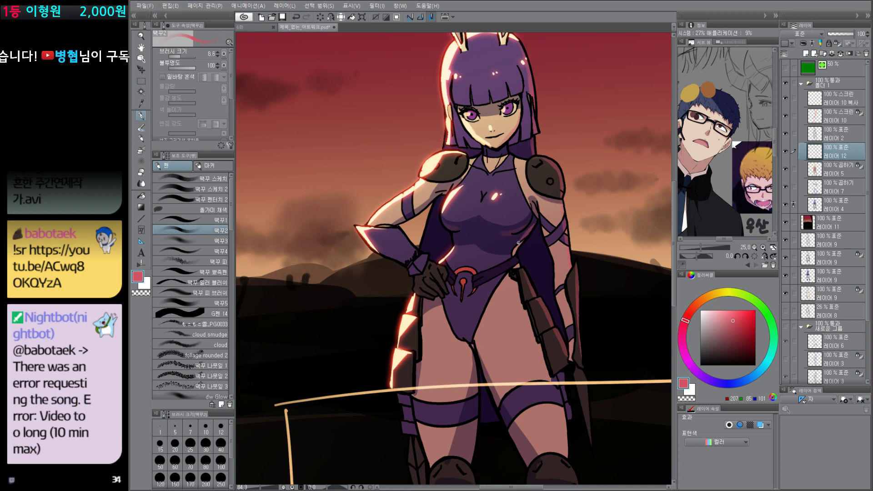
scroll(548, 260, "down", 3)
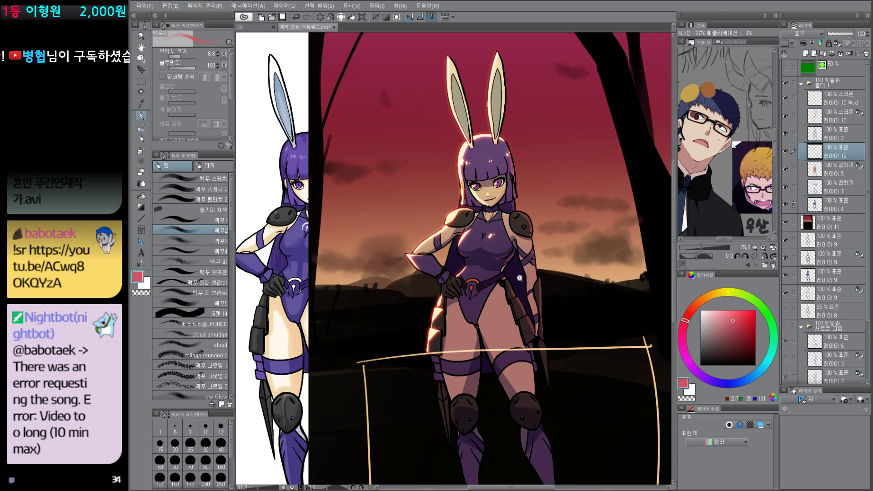
left_click(520, 278)
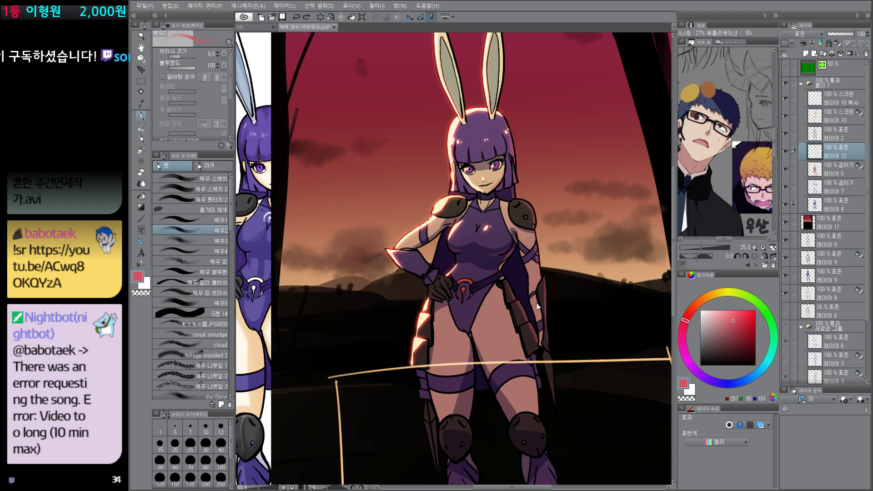
Step: Draw rough red guide lines across the picture at the height of the character's thighs
left_click_drag(536, 194, 540, 241)
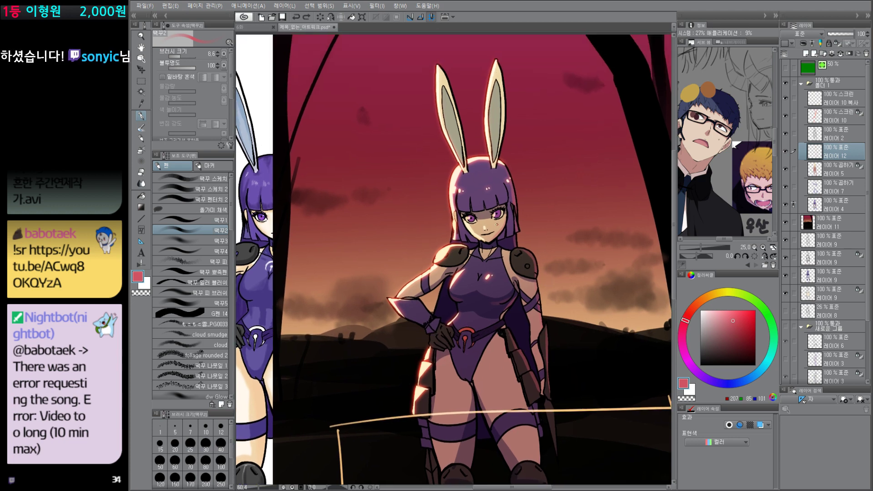
left_click_drag(538, 361, 505, 364)
left_click_drag(558, 374, 532, 335)
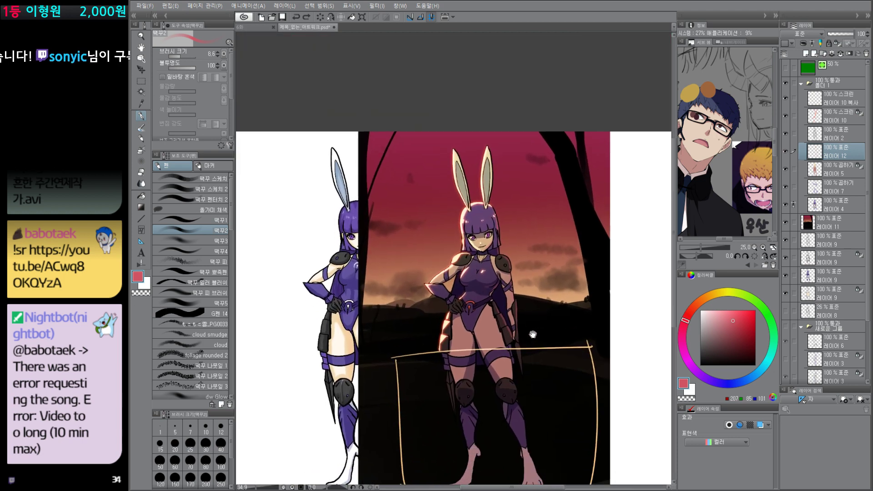
left_click_drag(529, 374, 534, 353)
mouse_move(359, 328)
left_mouse_down()
mouse_move(637, 322)
mouse_move(587, 334)
left_mouse_up()
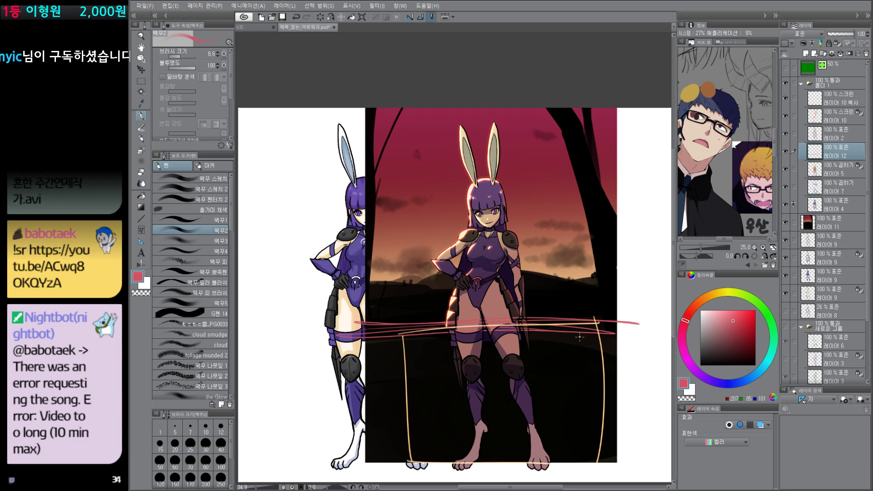
Step: Create layer 13 above the character folder, duplicate it, and set the original layer 13 to Screen blending
left_click(843, 89)
key("ctrl+shift+n")
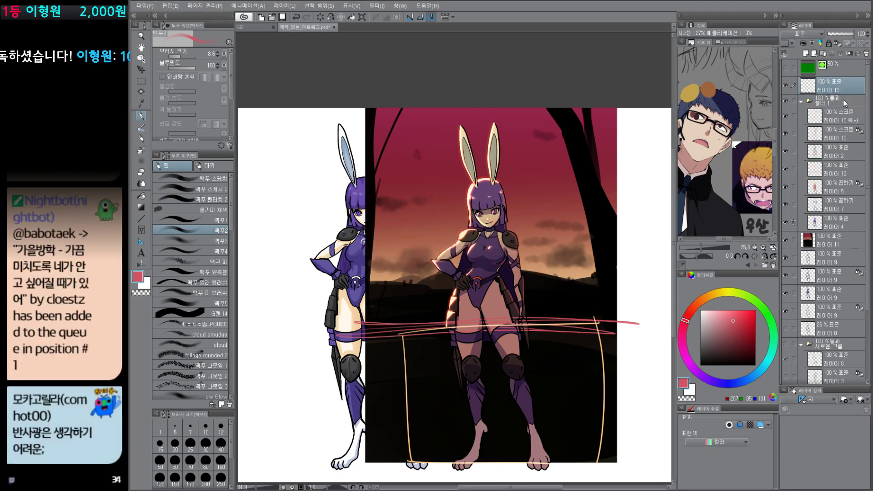
key("ctrl+c")
key("ctrl+v")
left_click(844, 102)
left_click(818, 35)
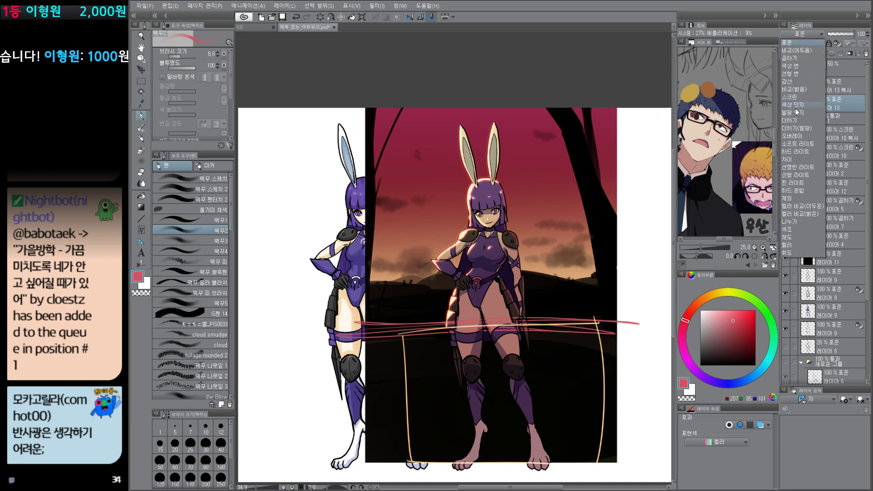
left_click(790, 97)
Step: Choose a bright coral red, raise the brush size to 17.2, and draw an arrow pointing at the unlit character copy on layer 2
left_click_drag(733, 320, 731, 310)
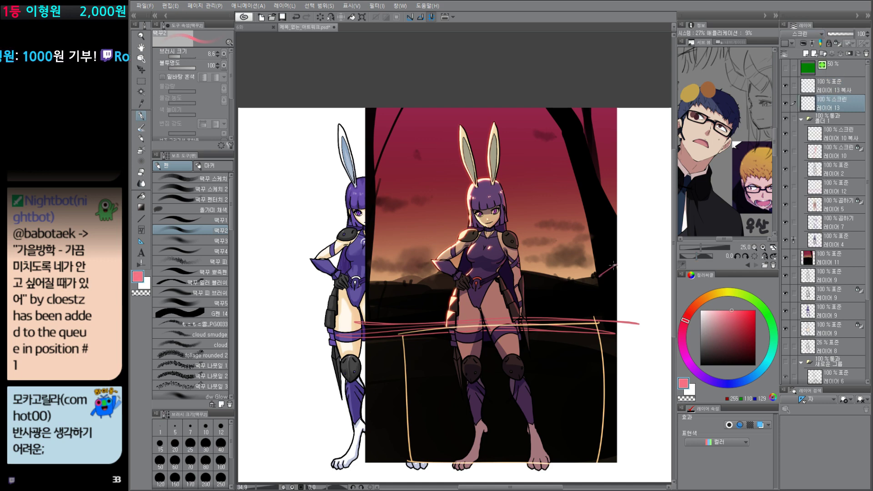
key("ctrl+z")
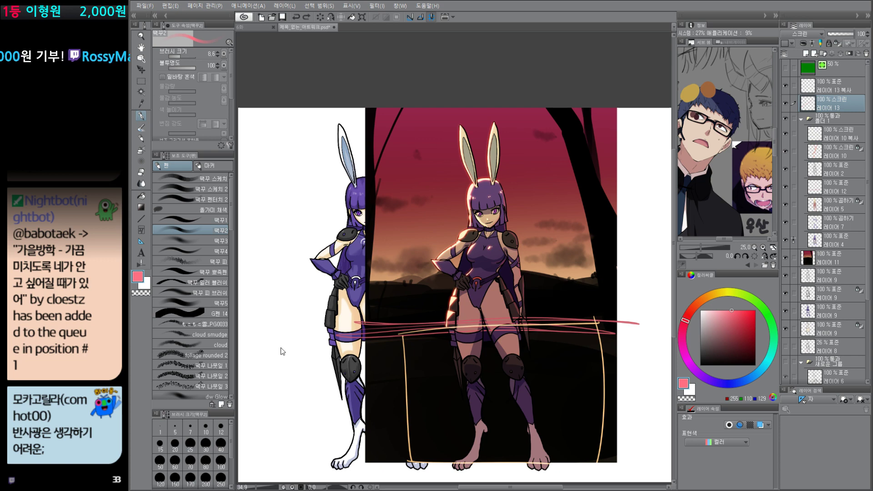
key("]")
left_click(843, 139)
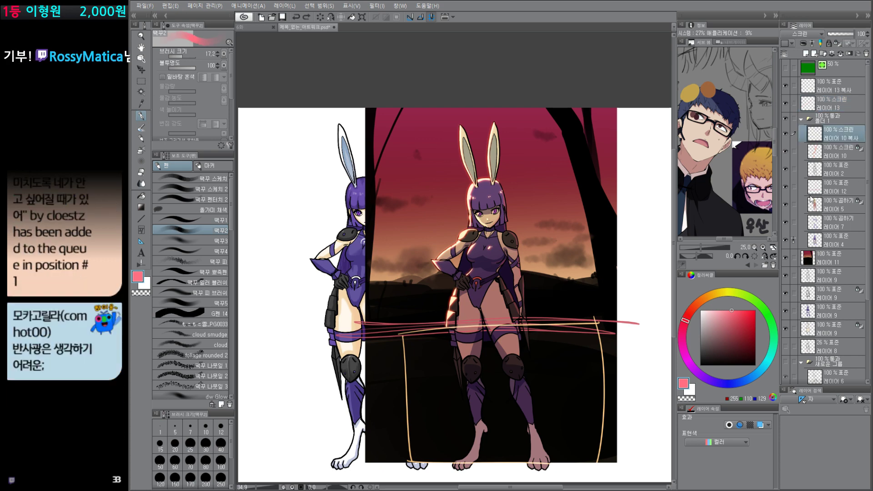
left_click(837, 170)
mouse_move(266, 325)
left_mouse_down()
mouse_move(304, 284)
mouse_move(328, 314)
left_mouse_up()
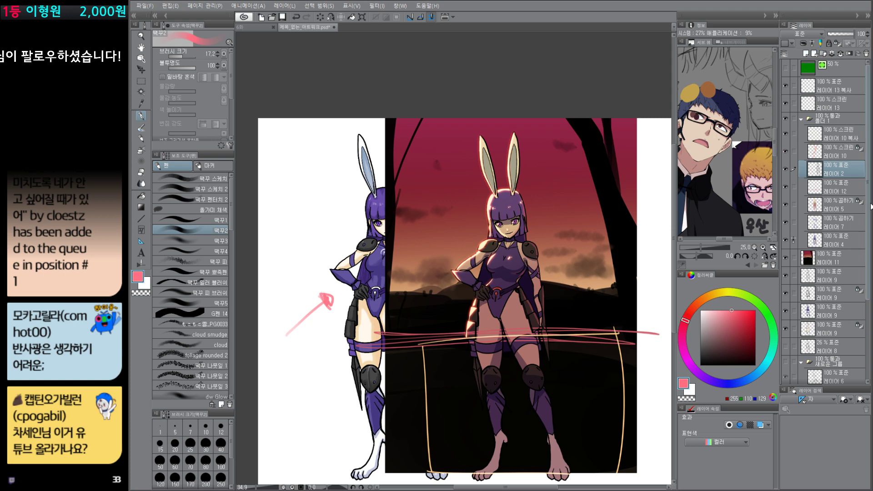
Step: Paint a large soft orange-red glow over the horizon beside the character on Screen layer 13, using brush 떡꾸3
left_click(840, 109)
left_click_drag(551, 359, 538, 363)
left_click(737, 309)
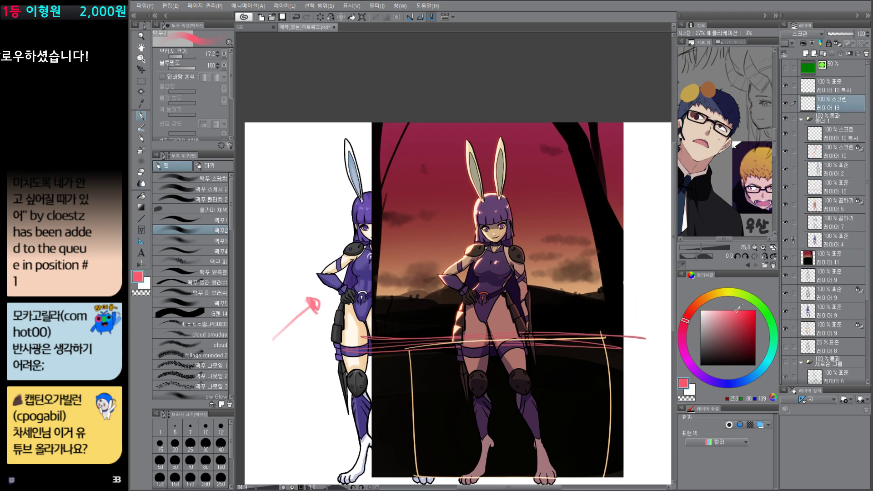
left_click_drag(689, 317, 693, 309)
left_click(196, 241)
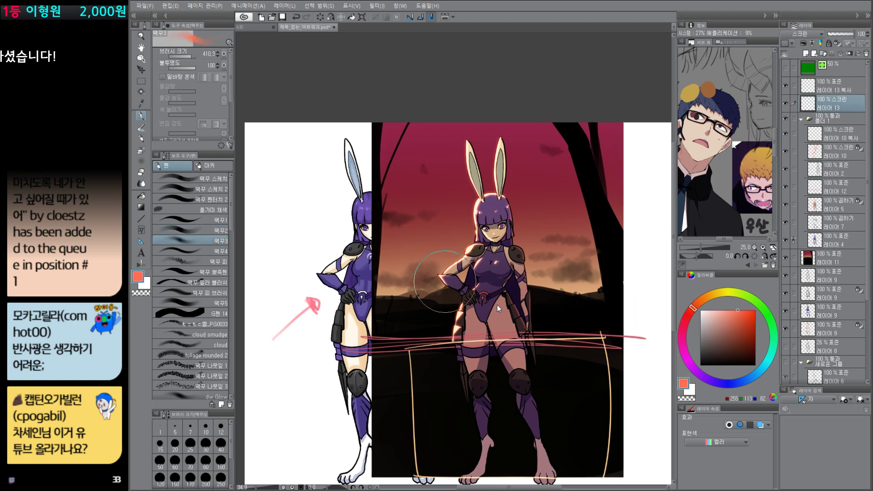
mouse_move(419, 309)
left_mouse_down()
mouse_move(459, 264)
mouse_move(395, 280)
mouse_move(423, 255)
mouse_move(390, 336)
left_mouse_up()
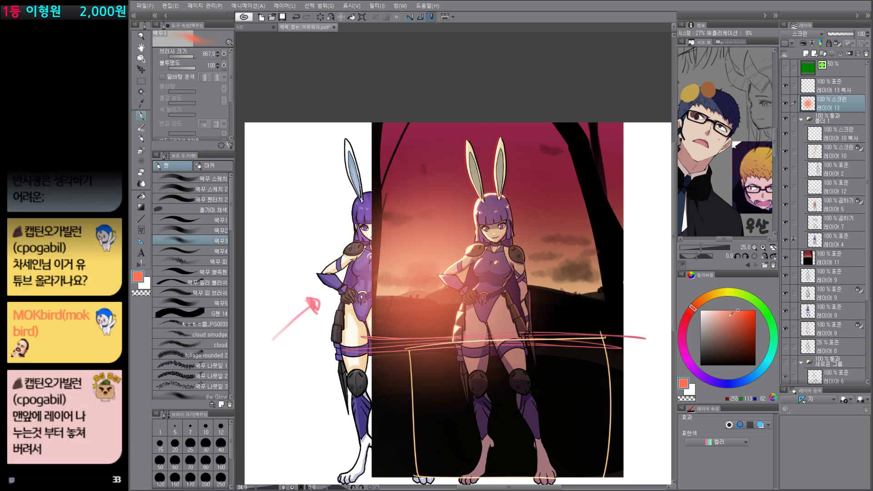
Step: Choose a pale yellow paint colour and reduce the brush size to about 256.7
left_click(725, 292)
left_click(725, 311)
key("bracketleft")
key("bracketleft")
key("bracketleft")
key("bracketleft")
left_click_drag(419, 280, 415, 286)
mouse_move(411, 288)
left_mouse_down()
mouse_move(412, 301)
mouse_move(432, 286)
mouse_move(386, 296)
mouse_move(441, 292)
mouse_move(387, 300)
mouse_move(440, 299)
mouse_move(429, 350)
mouse_move(470, 326)
left_mouse_up()
key("ctrl+z")
key("ctrl+z")
left_click_drag(420, 337, 456, 421)
left_click_drag(437, 365, 396, 360)
mouse_move(412, 269)
left_mouse_down()
mouse_move(466, 173)
mouse_move(514, 141)
mouse_move(391, 291)
left_mouse_up()
key("ctrl+z")
key("ctrl+z")
key("ctrl+z")
Step: Paint a bright pale yellow flare with slanting rays over the orange glow on layer 13
left_click_drag(432, 224, 440, 224, "ctrl+alt")
mouse_move(455, 193)
left_mouse_down()
mouse_move(401, 277)
mouse_move(433, 302)
mouse_move(341, 431)
left_mouse_up()
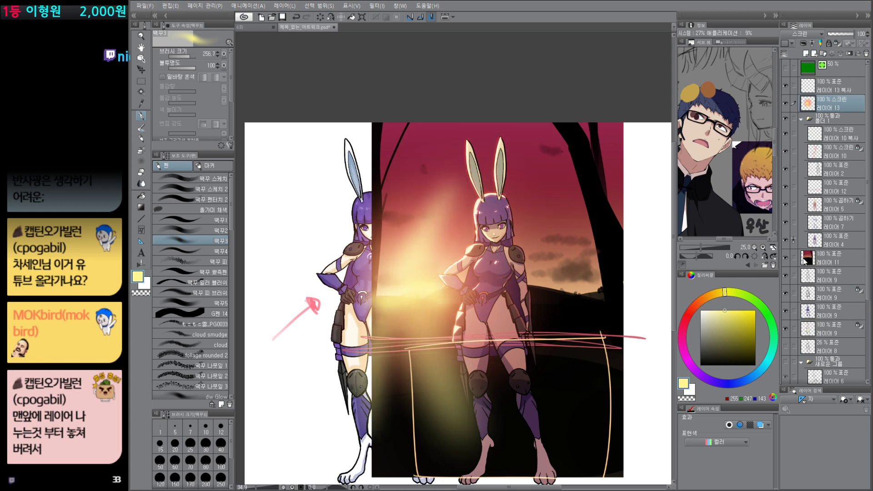
Step: Select the character's silhouette from layer 4, softly erase the layer 13 glow covering the body, and deselect
left_click(815, 240, "ctrl")
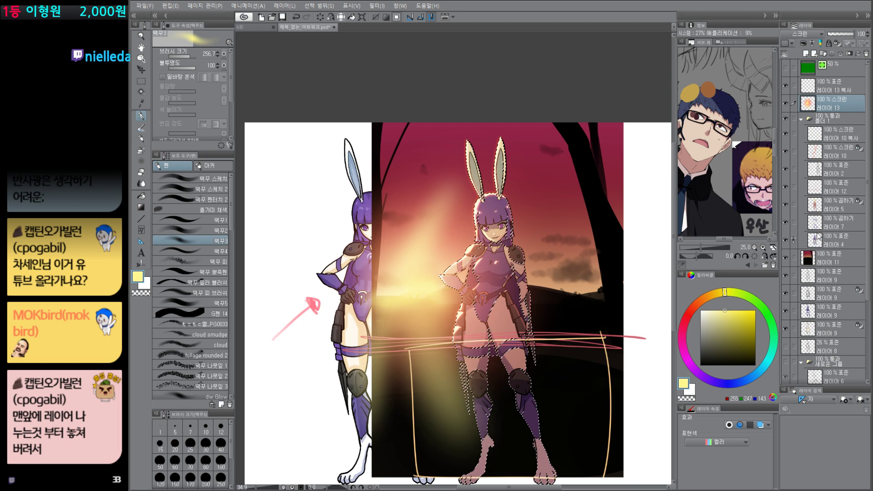
key("e")
left_click(220, 201)
left_click_drag(515, 300, 571, 300)
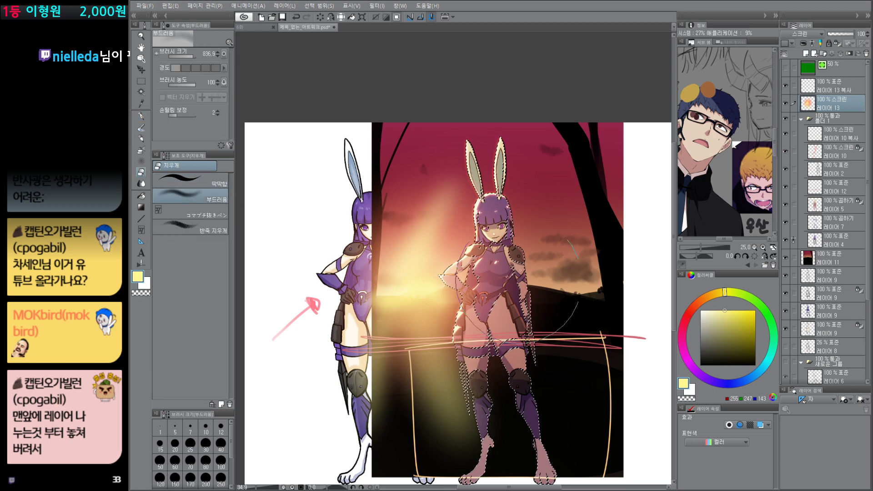
mouse_move(508, 273)
left_mouse_down()
mouse_move(469, 430)
mouse_move(506, 279)
mouse_move(445, 240)
left_mouse_up()
key("ctrl+d")
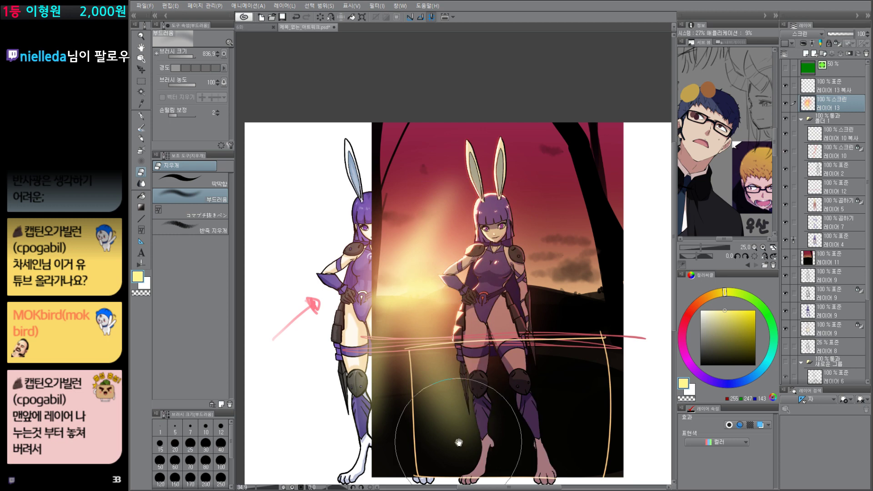
Step: Set the blending mode of the layer 13 copy to Soft Light
left_click_drag(550, 408, 539, 392)
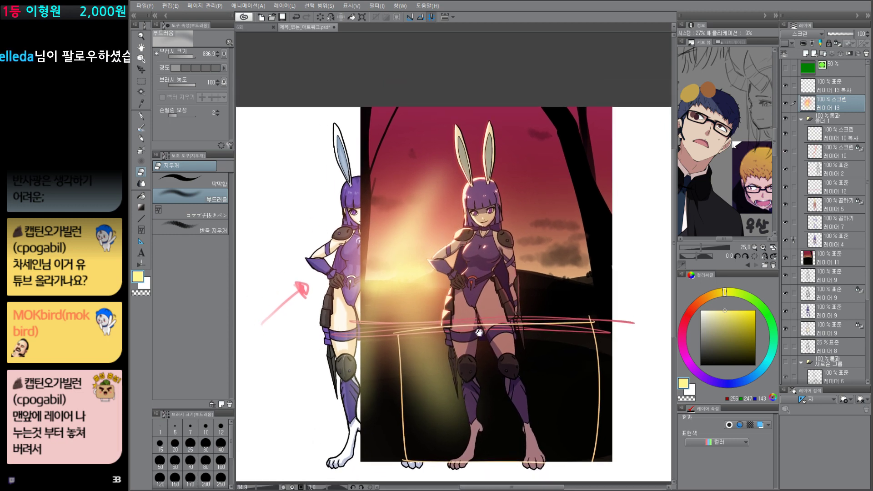
key("p")
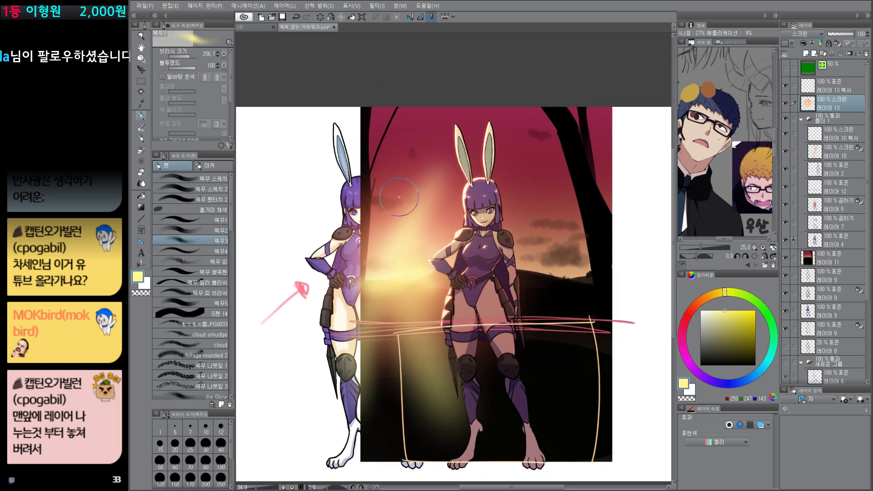
left_click(849, 88)
left_click(801, 34)
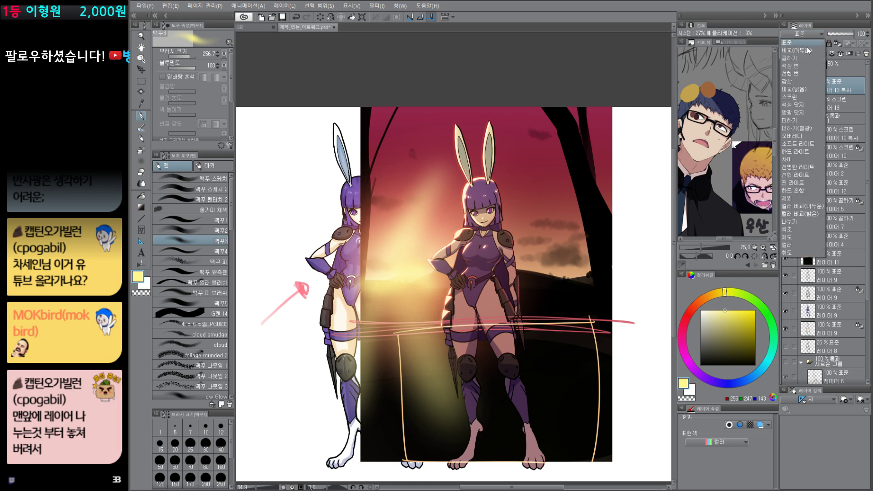
left_click(799, 97)
left_click(810, 36)
left_click(801, 130)
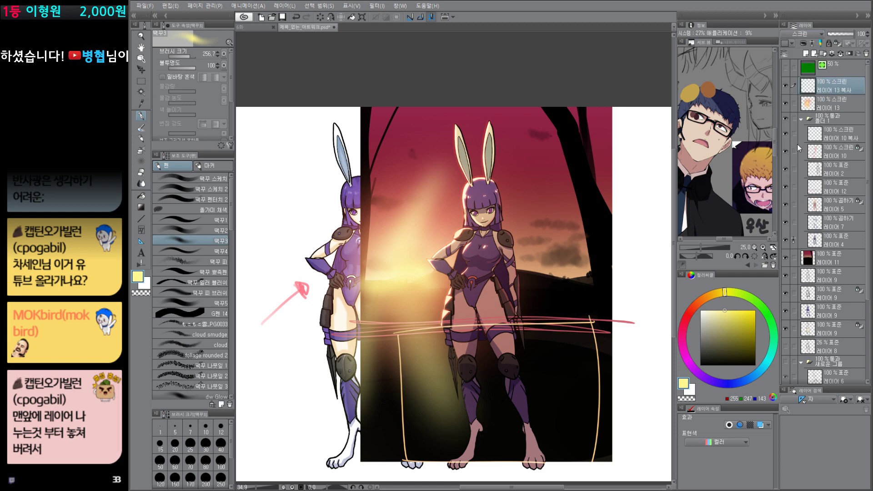
Step: Select the sunset picture's rectangular area and fill it with pink on the Soft Light layer 13 copy
key("m")
mouse_move(360, 100)
left_mouse_down()
mouse_move(562, 426)
mouse_move(599, 464)
mouse_move(611, 372)
mouse_move(612, 463)
left_mouse_up()
left_click(721, 386)
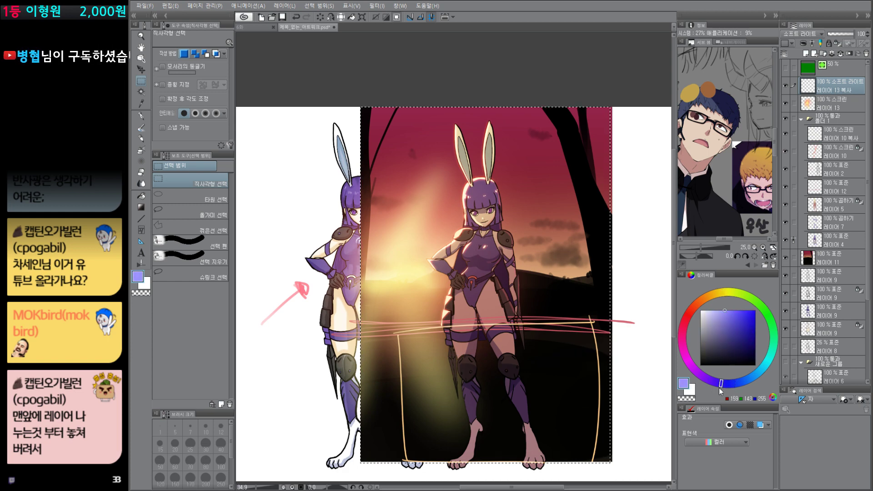
left_click(685, 339)
left_click_drag(685, 339, 684, 350)
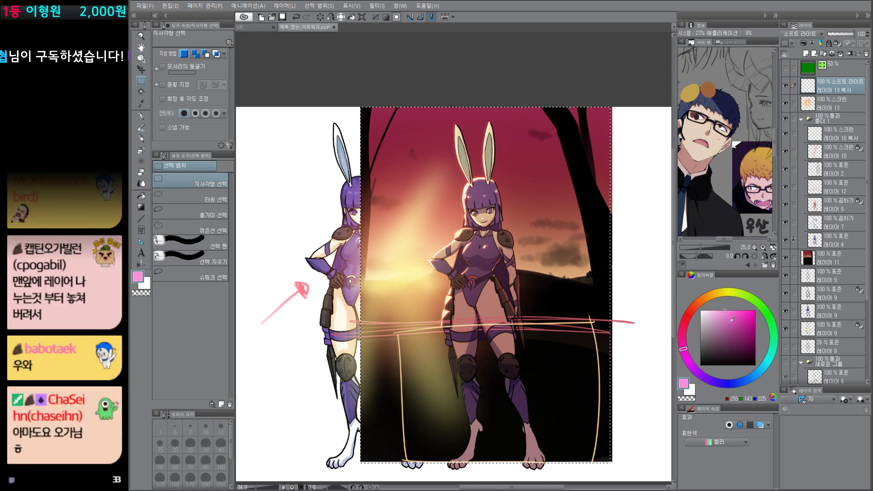
mouse_move(731, 322)
left_mouse_down()
mouse_move(731, 330)
mouse_move(694, 308)
mouse_move(703, 300)
left_mouse_up()
key("alt+Delete")
Step: Add a light orange-to-transparent diagonal gradient from the upper left across the selected picture area, and deselect
left_click(725, 315)
key("g")
left_click_drag(423, 132, 574, 409)
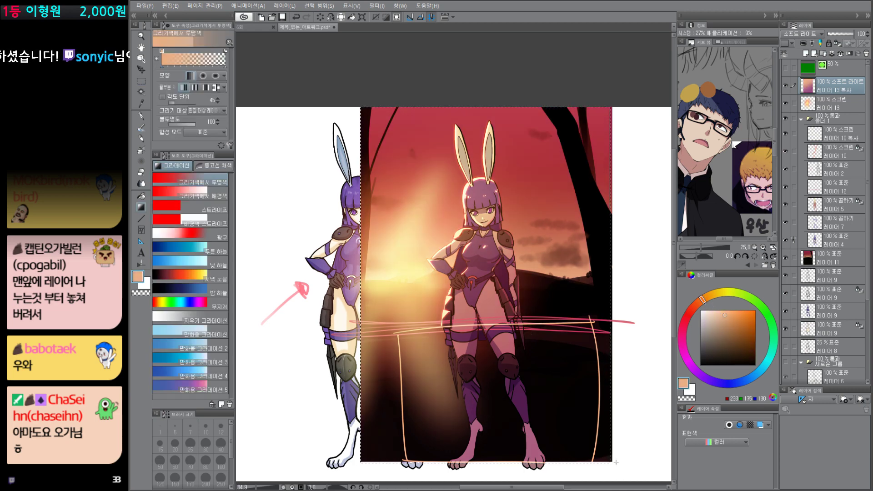
key("ctrl+d")
left_click_drag(475, 289, 493, 389)
left_click_drag(491, 314, 493, 336)
left_click_drag(480, 425, 484, 312)
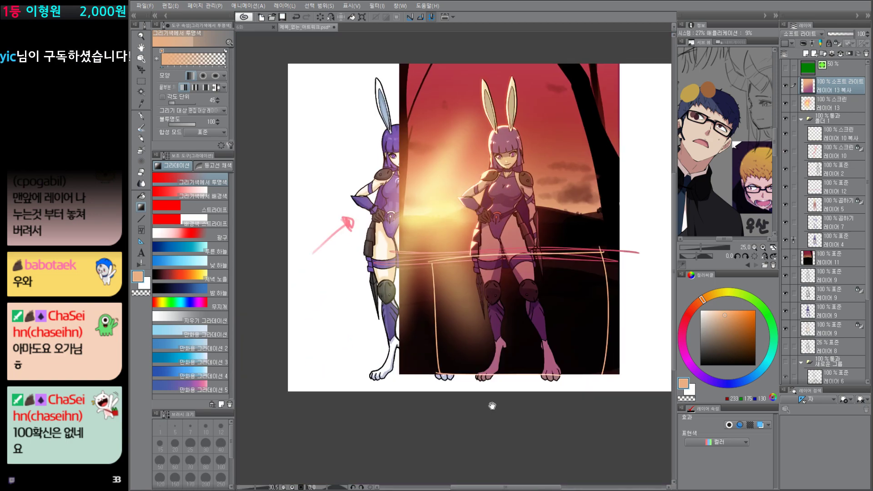
left_click_drag(500, 369, 490, 427)
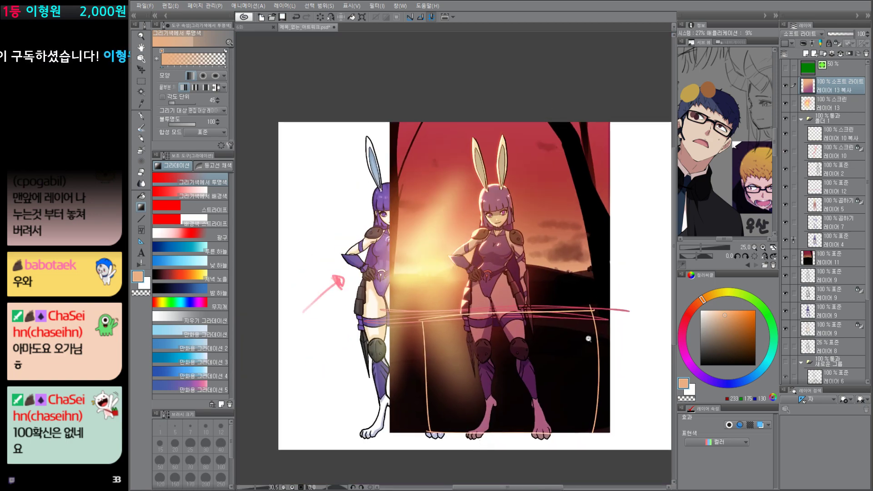
left_click_drag(588, 341, 596, 341)
left_click_drag(586, 342, 589, 365)
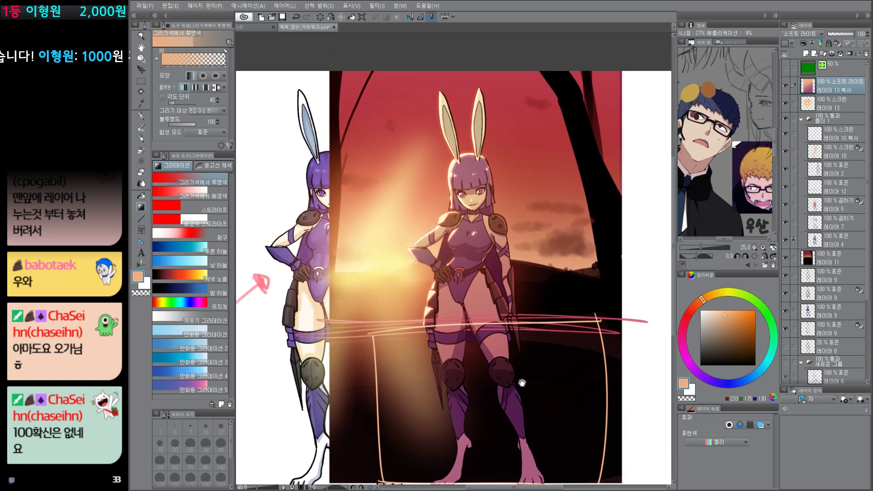
left_click_drag(522, 383, 515, 336)
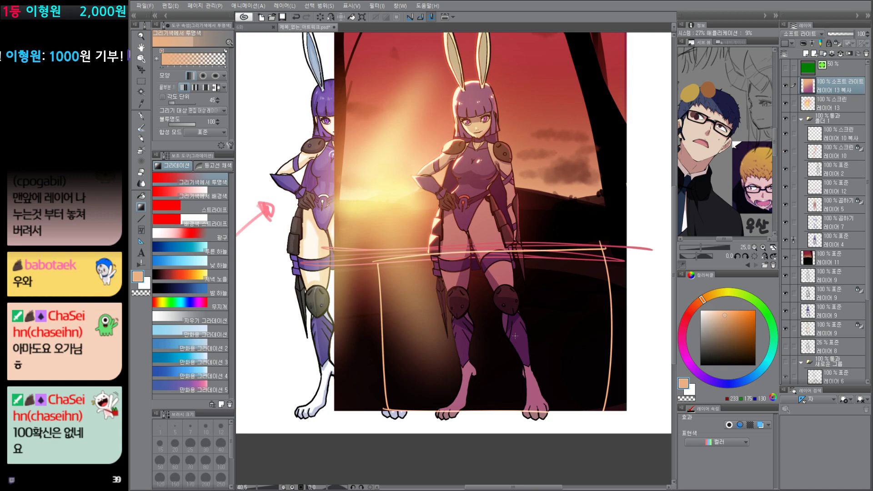
Step: Isolate the original colour layer 9, base layer 4 and Multiply layers 7 and 5 in turn to examine the character's shading
left_click(785, 311, "alt")
scroll(439, 167, "up", 10)
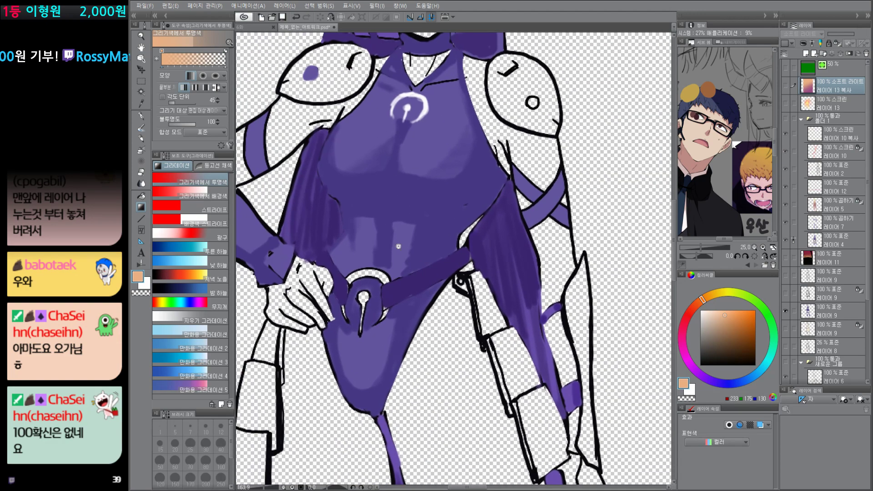
scroll(414, 216, "down", 6)
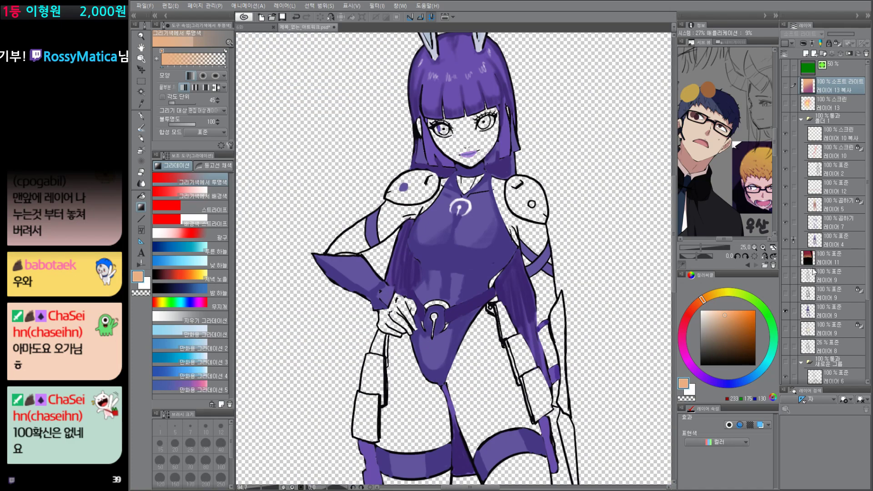
left_click(785, 313, "alt")
left_click(787, 241, "alt")
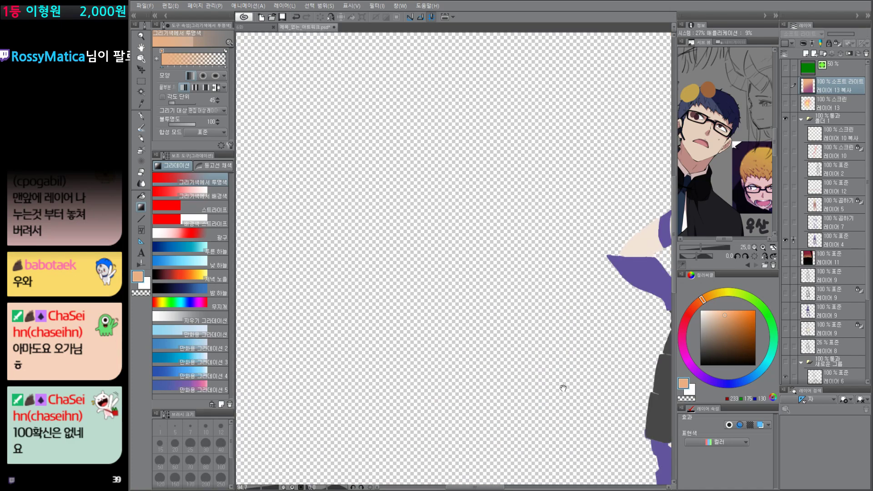
scroll(521, 334, "down", 6)
left_click_drag(628, 354, 514, 331)
scroll(514, 332, "up", 5)
left_click(785, 241, "alt")
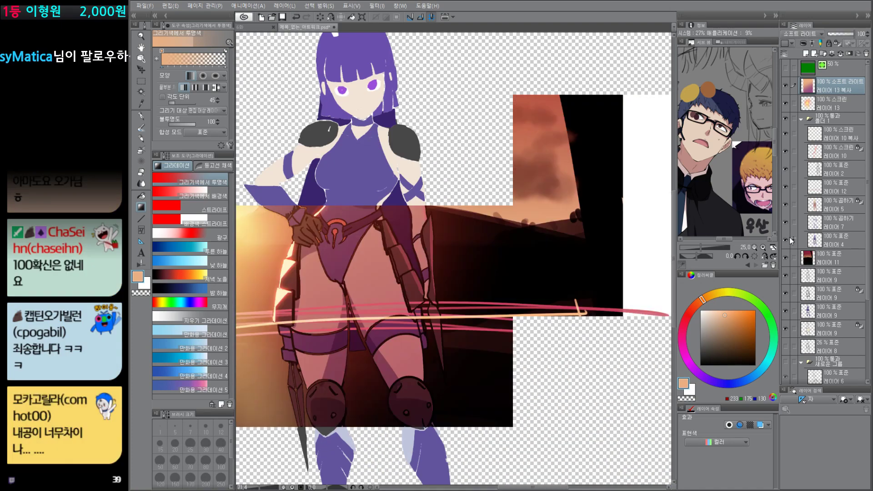
left_click(786, 223, "alt")
left_click(787, 206, "alt")
left_click(787, 207, "alt")
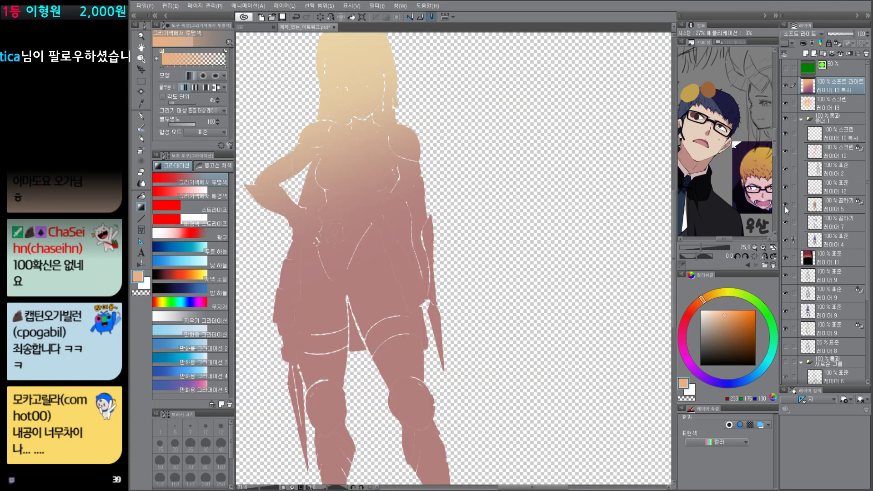
scroll(567, 355, "down", 3)
scroll(573, 349, "up", 1)
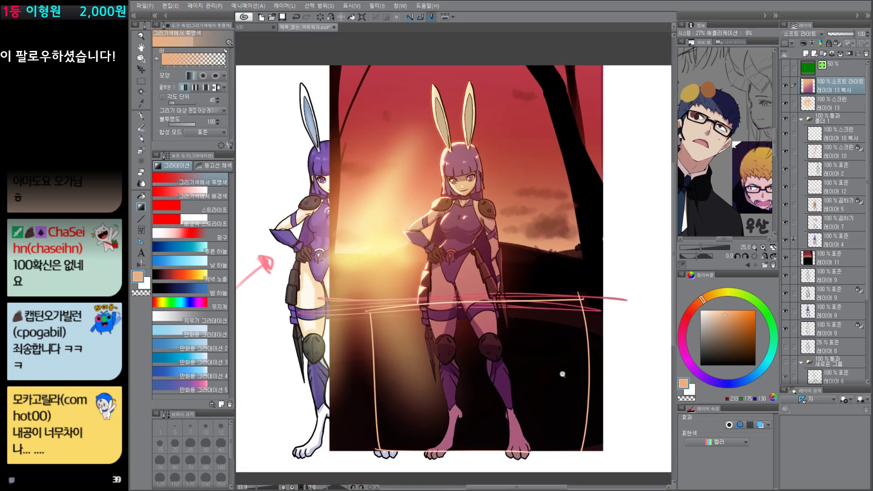
Step: Select Multiply layer 5 and refill the character's shadow tint with a dark navy blue
scroll(561, 364, "down", 2)
left_click(593, 340)
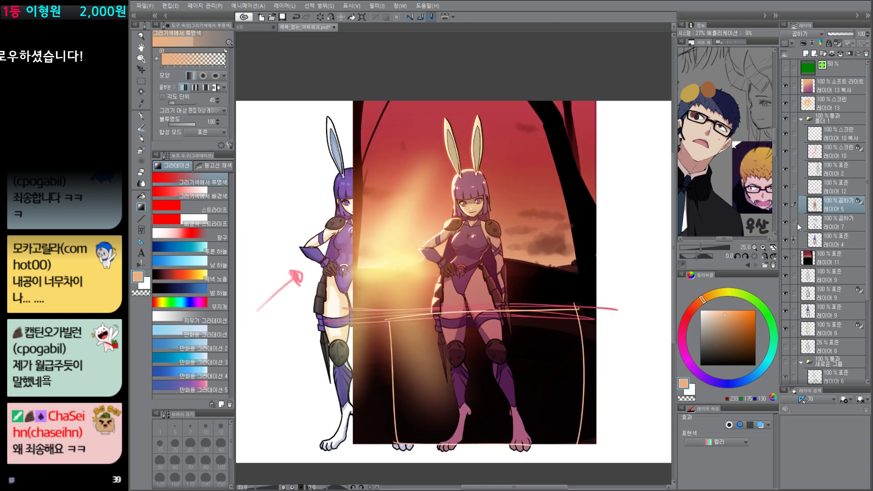
left_click(725, 383)
left_click(718, 345)
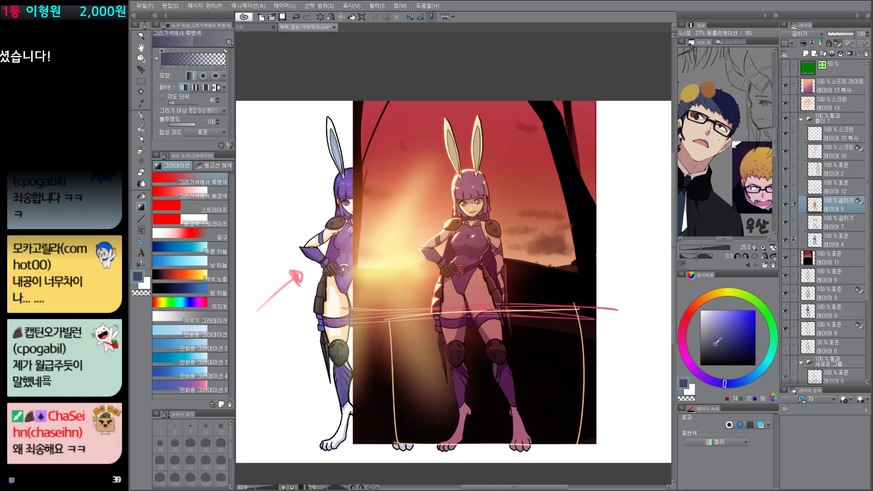
key("alt+Delete")
left_click(717, 351)
key("alt+Delete")
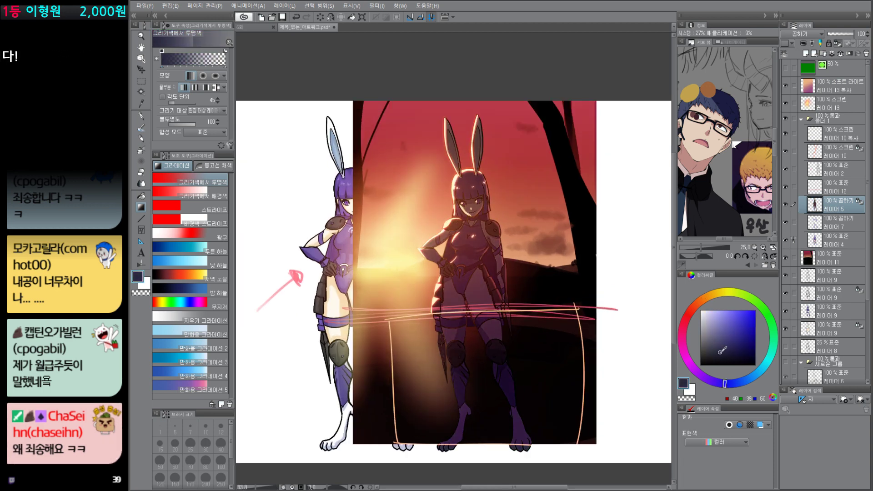
Step: Try several darker, more saturated and lighter blues as the shadow tint on layer 5
left_click(735, 356)
key("alt+Delete")
left_click(741, 349)
key("alt+Delete")
left_click(730, 341)
key("alt+Delete")
left_click(720, 333)
key("alt+Delete")
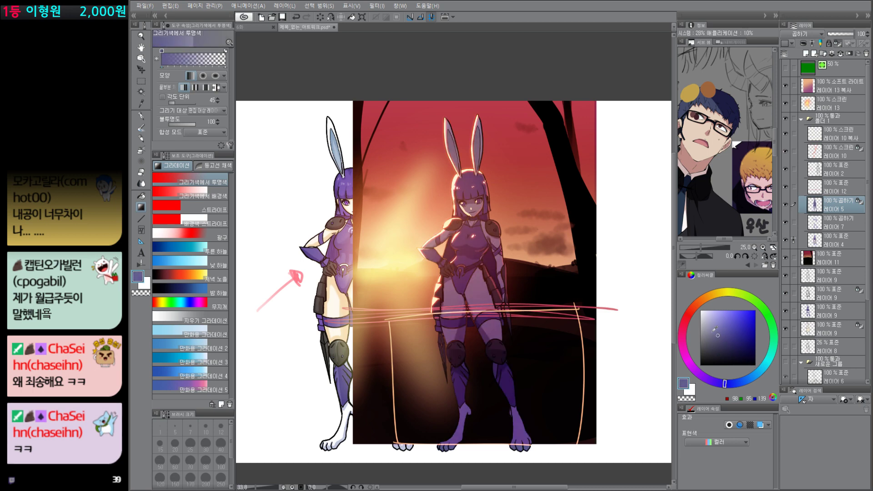
left_click(713, 335)
key("alt+Delete")
Step: Refill layer 5 with a very dark greyish navy shadow tint
left_click(713, 348)
key("alt+Delete")
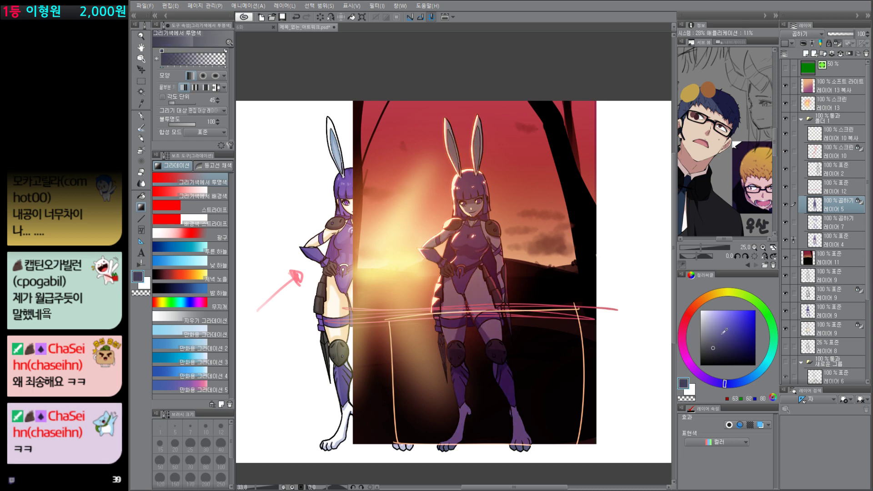
left_click(715, 351)
key("alt+Delete")
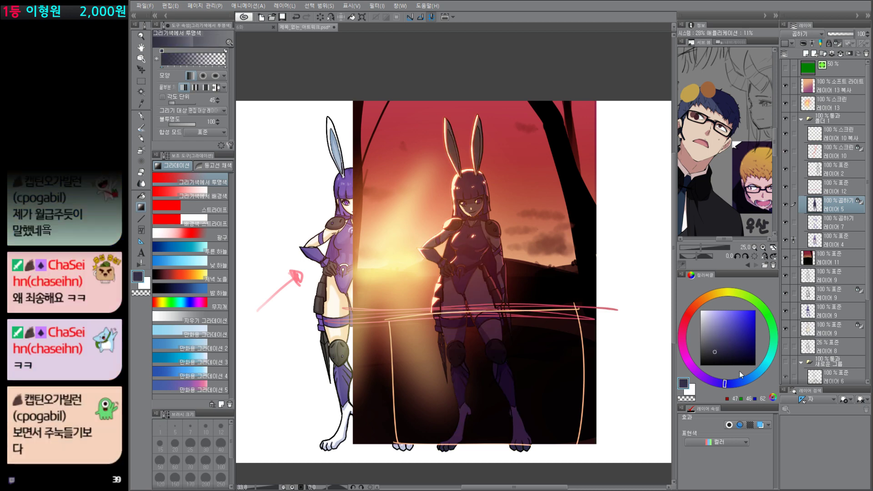
Step: Blend a dusty pink into the navy tint over the character's upper body on layer 5, comparing before and after
mouse_move(741, 381)
left_mouse_down()
mouse_move(688, 357)
mouse_move(686, 334)
left_mouse_up()
left_click(722, 322)
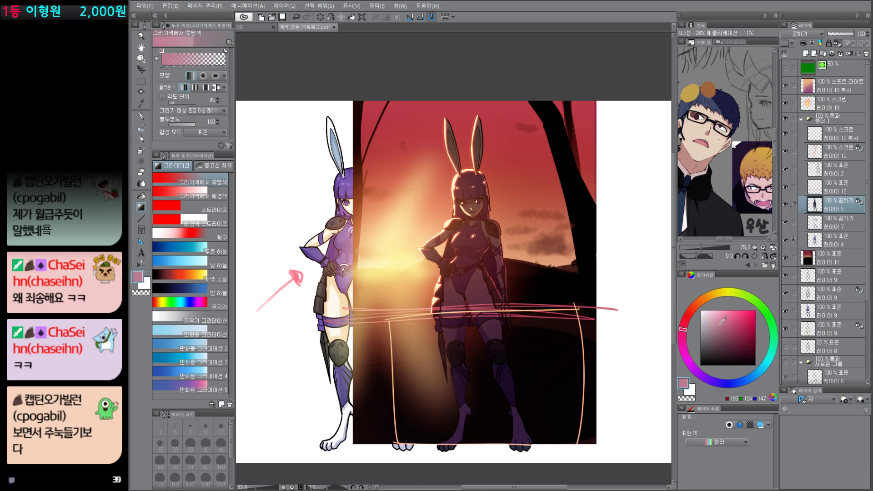
key("alt+Delete")
key("ctrl+z")
key("ctrl+y")
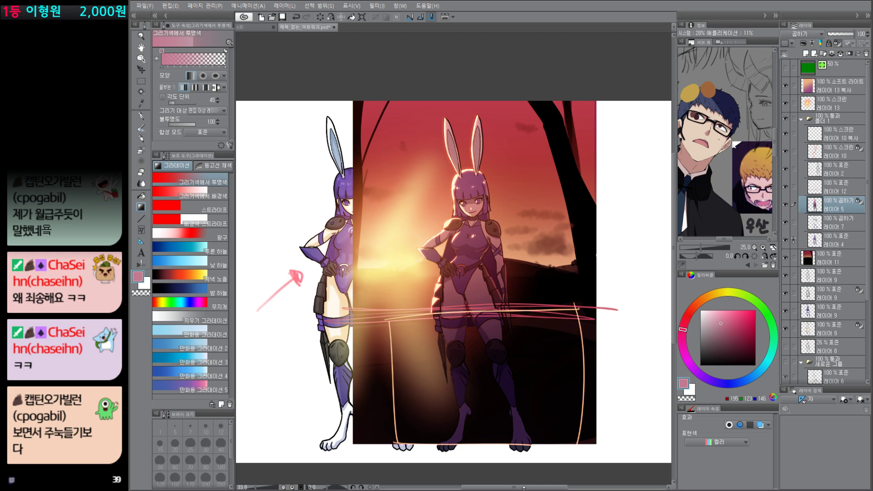
Step: Try a light orange rim-light stroke beside the character's hair on the Screen layer 10 copy
left_click(843, 139)
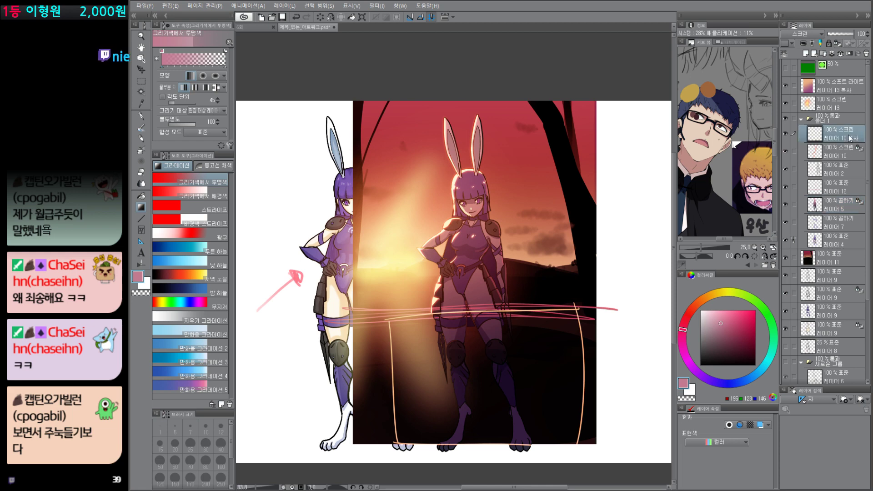
left_click(721, 310)
left_click(709, 297)
key("p")
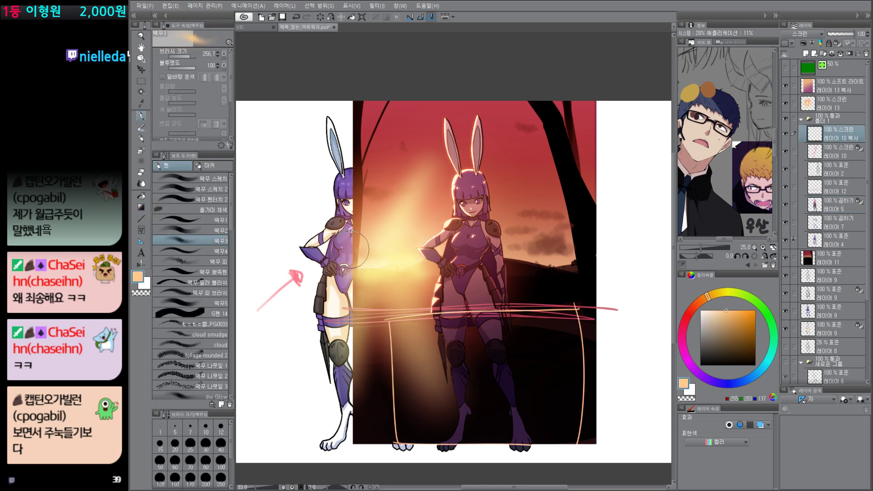
mouse_move(448, 177)
left_mouse_down()
mouse_move(462, 166)
mouse_move(454, 188)
left_mouse_up()
key("ctrl+z")
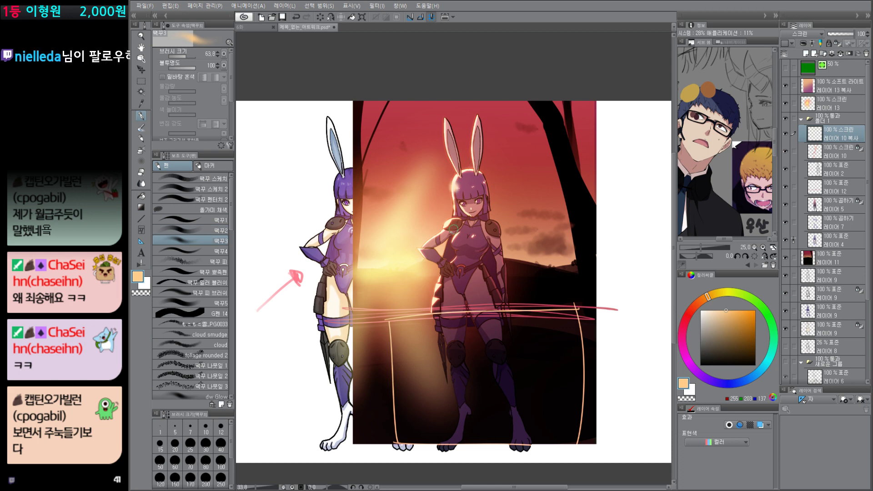
Step: Isolate the purple colour layer of the left character and examine the shading on her torso
left_click_drag(310, 392, 314, 390)
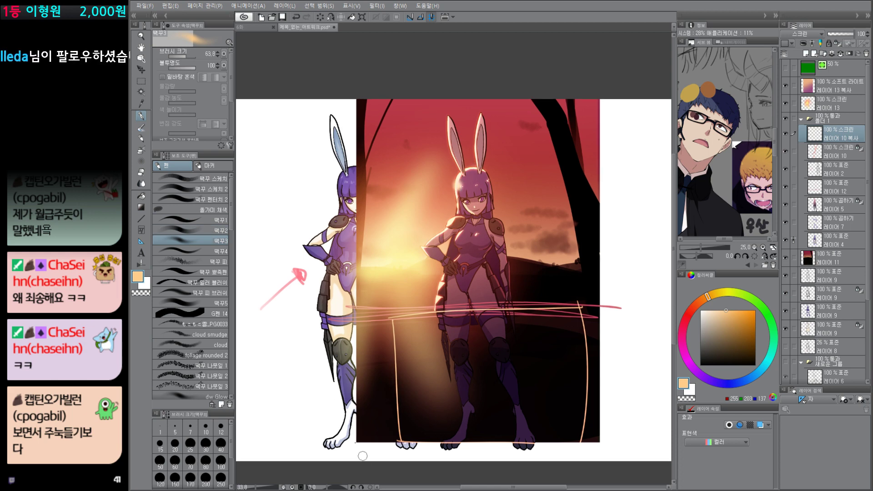
left_click_drag(314, 338, 318, 332)
scroll(331, 287, "up", 1)
left_click(786, 311, "alt")
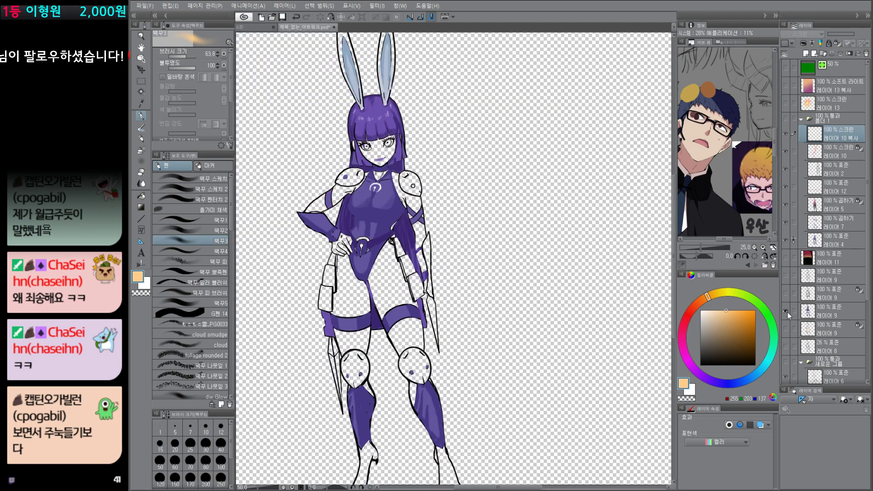
scroll(380, 193, "up", 5)
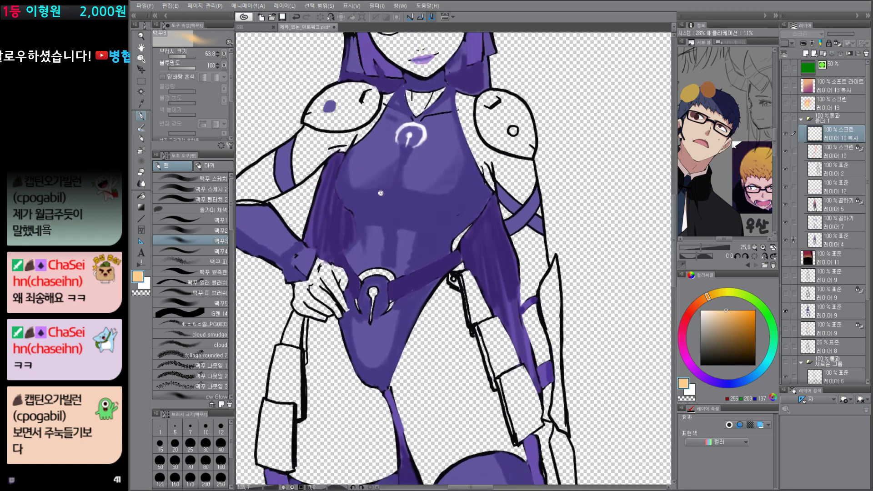
scroll(381, 193, "down", 2)
scroll(413, 179, "up", 5)
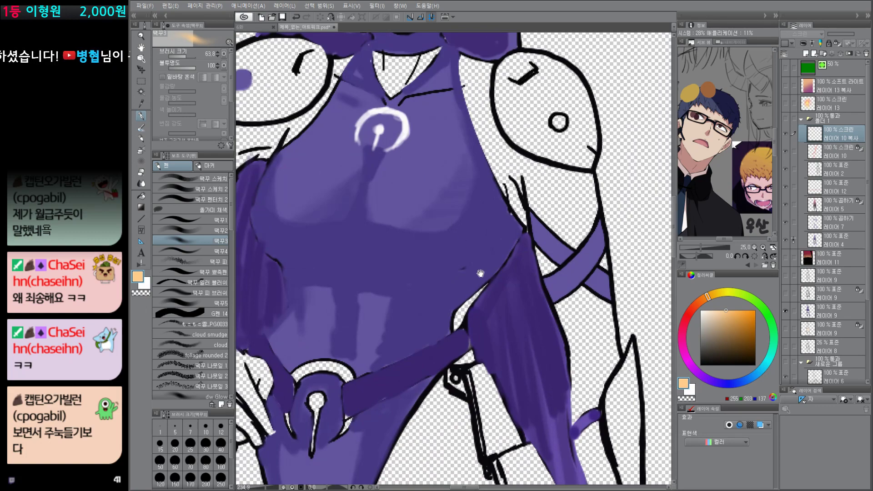
left_click_drag(481, 274, 520, 314)
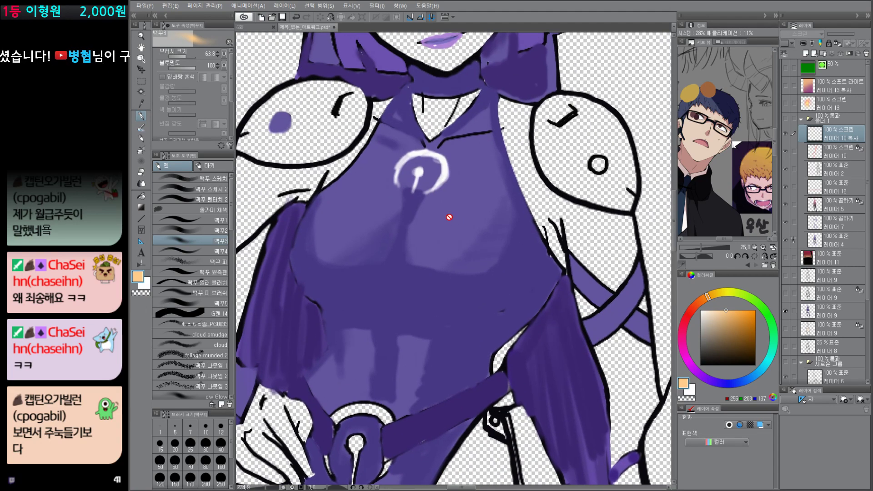
Step: Add a new layer above the Soft Light layer and draw a black light-direction line toward the chest
left_click(835, 223)
left_click(834, 104)
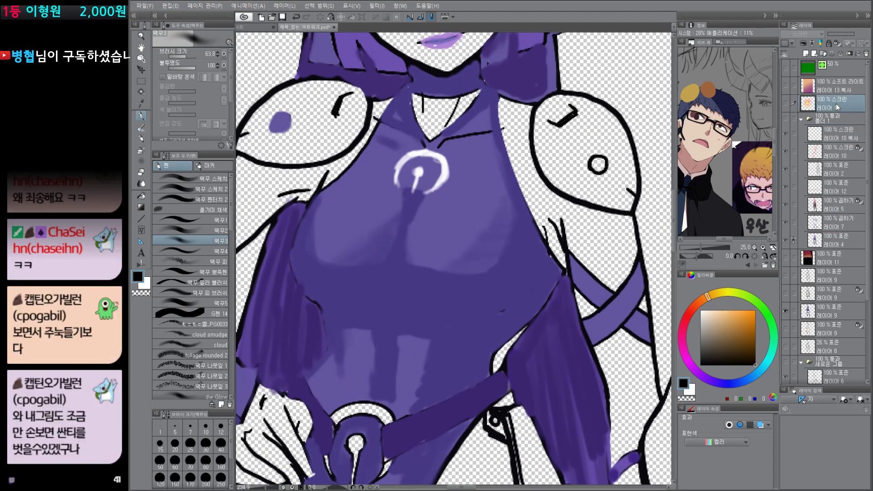
key("ctrl+shift+n")
left_click_drag(842, 103, 841, 78)
left_click_drag(502, 277, 488, 336)
mouse_move(464, 274)
left_mouse_down()
mouse_move(582, 139)
mouse_move(632, 117)
left_mouse_up()
left_click_drag(449, 267, 448, 271)
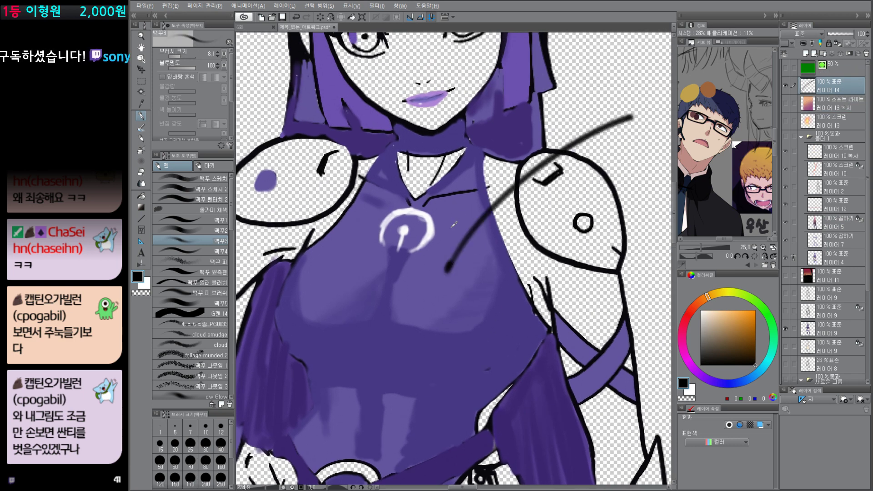
Step: Paint a soft light purple highlight over the lit side of the chest with an enlarged brush
left_click(460, 224, "alt")
key("g")
key("p")
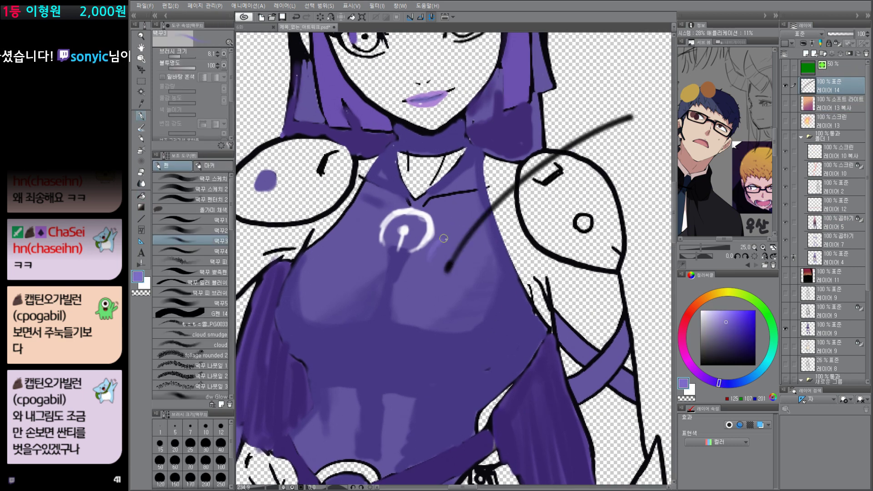
mouse_move(444, 241)
left_mouse_down()
mouse_move(420, 276)
mouse_move(449, 242)
mouse_move(430, 278)
mouse_move(425, 259)
mouse_move(459, 288)
mouse_move(416, 270)
mouse_move(475, 290)
mouse_move(443, 284)
left_mouse_up()
key("]")
key("]")
key("]")
key("]")
key("]")
left_click_drag(444, 293, 470, 294)
mouse_move(413, 304)
left_mouse_down()
mouse_move(432, 279)
mouse_move(468, 293)
left_mouse_up()
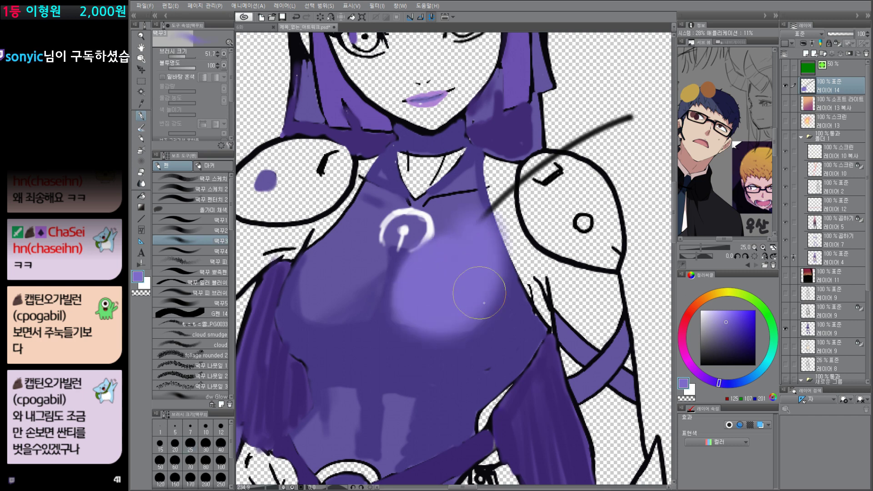
Step: Paint a dark navy shadow beneath the purple highlight and sketch a light-direction arrow with marks on the shaded side
left_click_drag(728, 342, 736, 341)
left_click(734, 384)
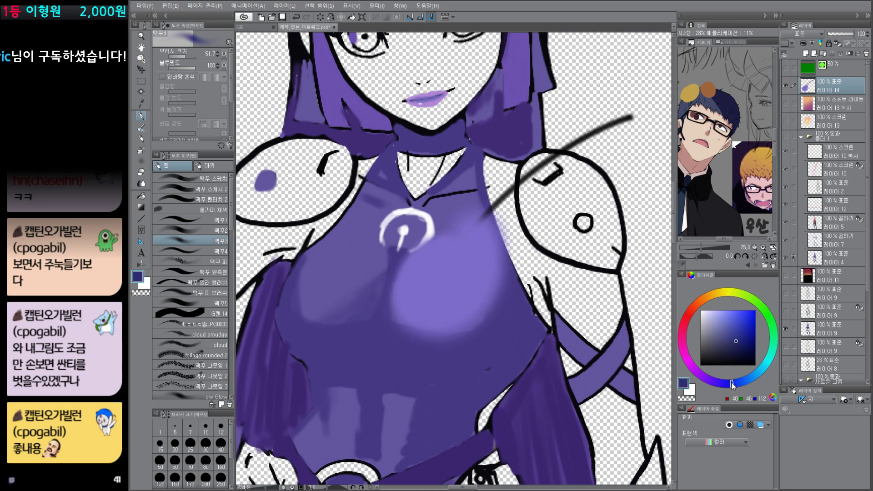
mouse_move(409, 345)
left_mouse_down()
mouse_move(462, 331)
mouse_move(462, 358)
mouse_move(507, 359)
mouse_move(468, 338)
mouse_move(445, 359)
left_mouse_up()
mouse_move(442, 317)
left_mouse_down()
mouse_move(431, 337)
mouse_move(447, 328)
left_mouse_up()
mouse_move(506, 288)
left_mouse_down()
mouse_move(608, 217)
mouse_move(586, 227)
mouse_move(601, 231)
left_mouse_up()
scroll(619, 324, "down", 2)
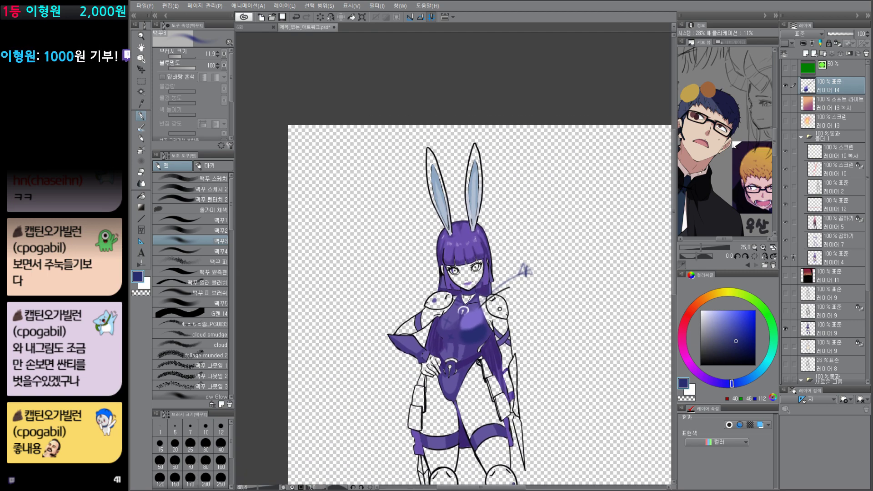
scroll(497, 324, "up", 3)
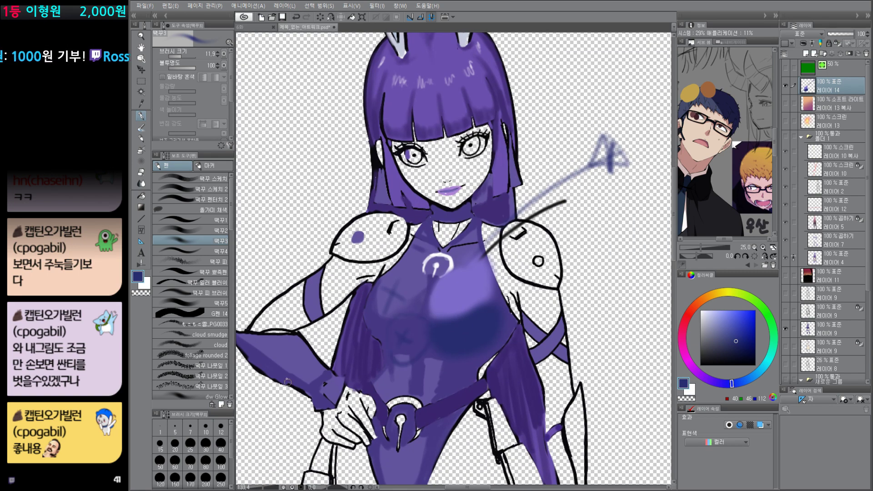
Step: Paint a light purple blob beside the character and an overlapping dark navy blob on a new layer beneath it
left_click(755, 342)
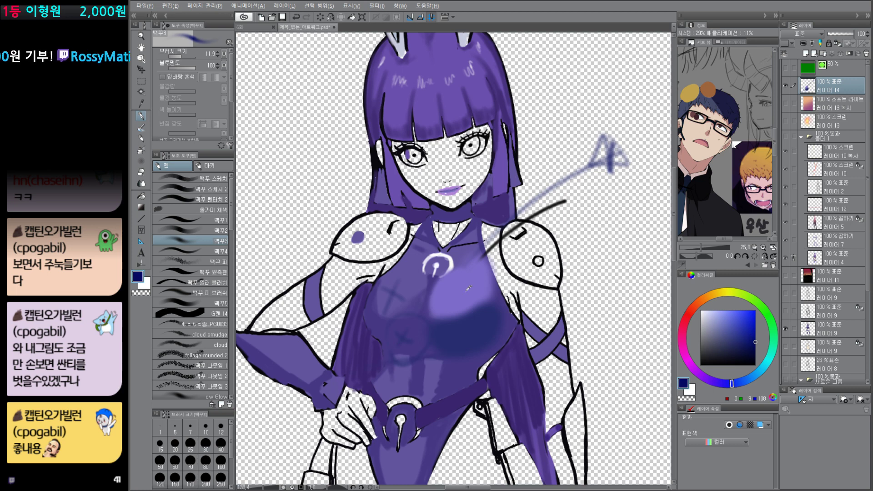
left_click(466, 290, "alt")
mouse_move(584, 275)
left_mouse_down()
mouse_move(607, 283)
mouse_move(602, 269)
mouse_move(580, 289)
left_mouse_up()
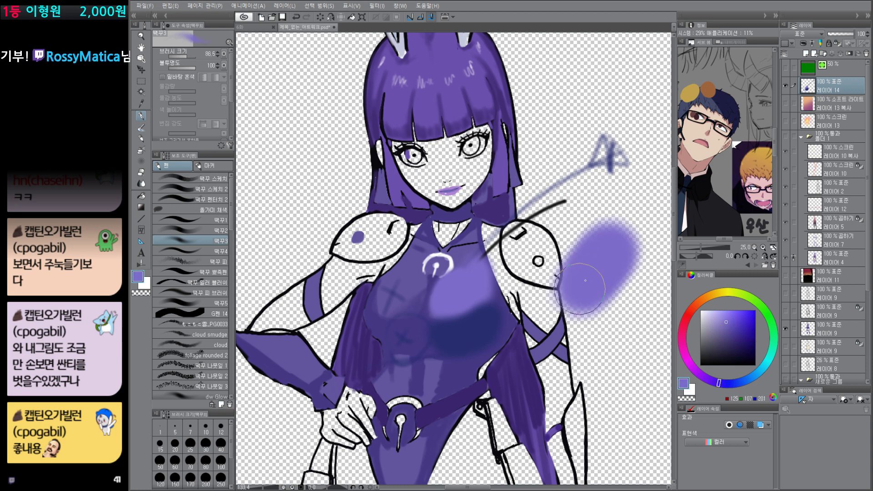
left_click(832, 100)
key("ctrl+shift+n")
left_click(461, 333, "alt")
left_click_drag(627, 314, 550, 319)
mouse_move(574, 294)
left_mouse_down()
mouse_move(527, 329)
mouse_move(568, 277)
mouse_move(523, 337)
mouse_move(564, 291)
left_mouse_up()
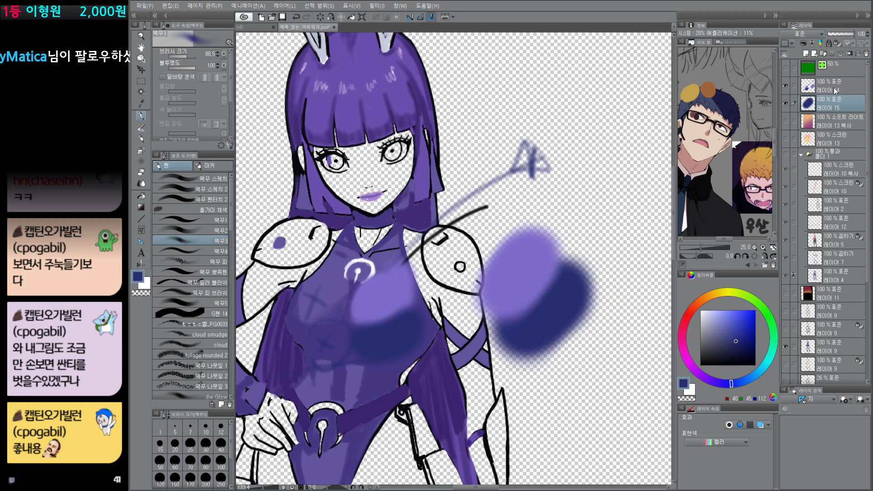
Step: Recolour the highlight strokes on layer 14 light cyan and the shadow blob on layer 15 blue
left_click(836, 91)
left_click(769, 360)
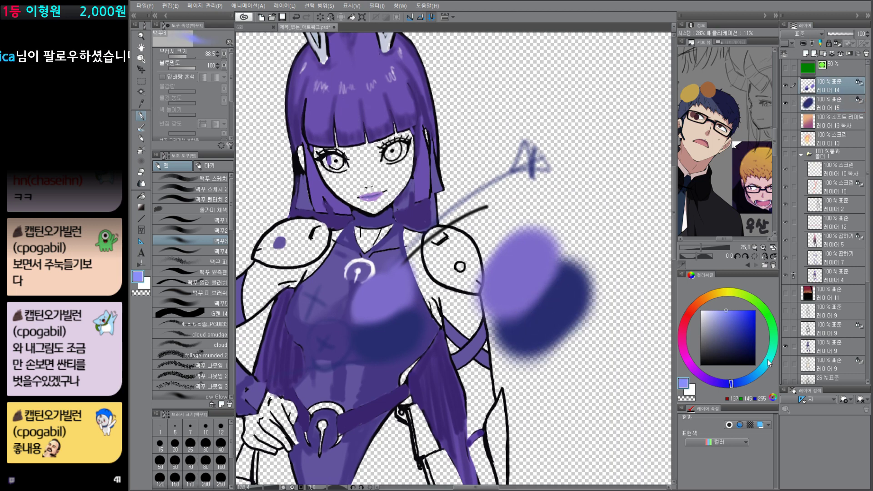
left_click(839, 107)
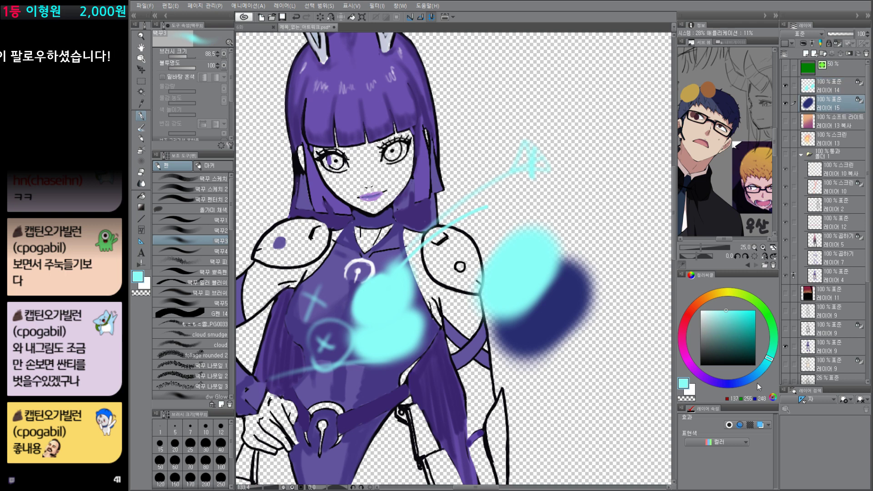
left_click(753, 377)
left_click(755, 343)
left_click(756, 330)
key("alt+Delete")
left_click(755, 318)
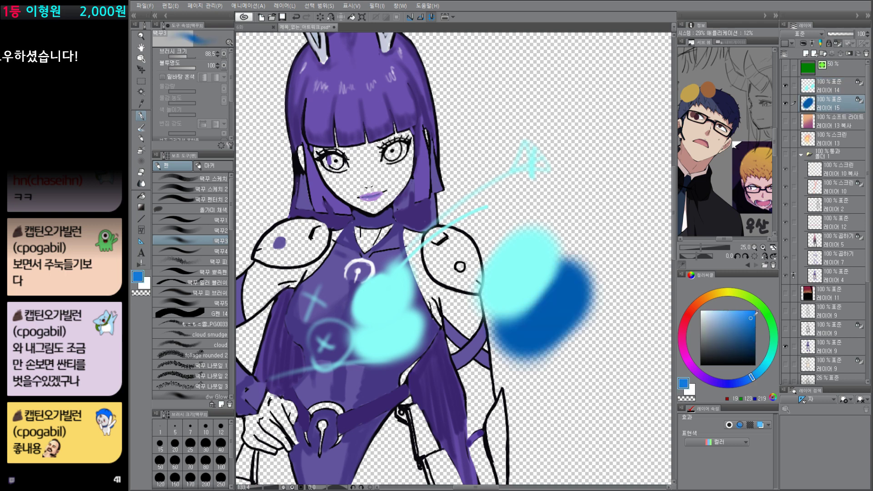
key("alt+Delete")
Step: Try several darker and brighter fills on layer 15's shadow blob, including very dark navy and bright blue
left_click(701, 339)
key("alt+Delete")
left_click(701, 365)
key("alt+Delete")
left_click(755, 343)
key("alt+Delete")
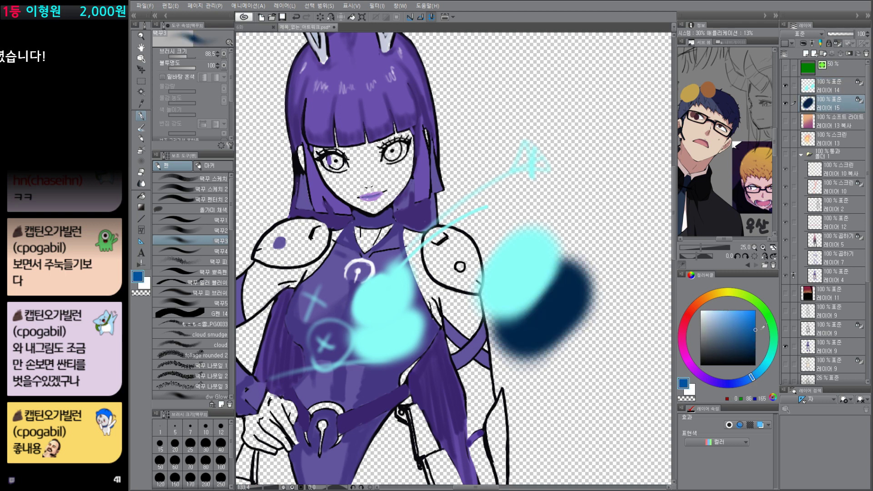
left_click(756, 329)
key("alt+Delete")
left_click(756, 312)
key("alt+Delete")
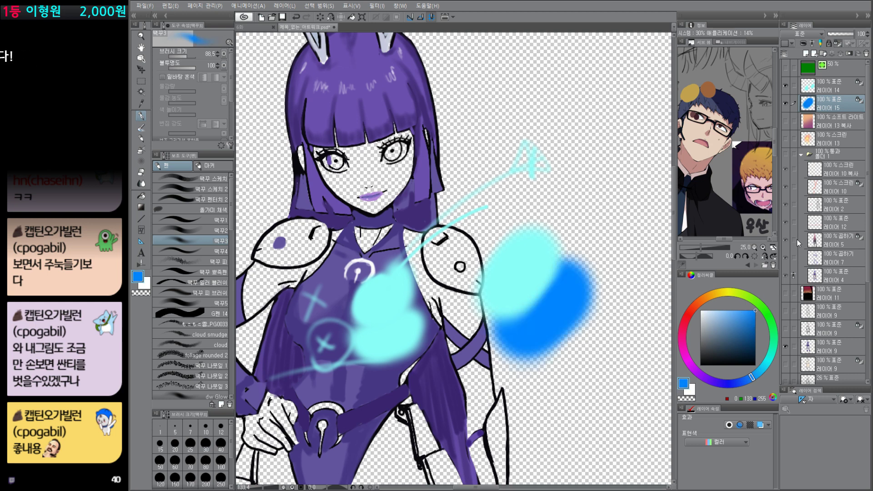
Step: Delete demonstration layers 14 and 15 and show the full sunset illustration again
left_click(834, 90)
key("Delete")
key("Delete")
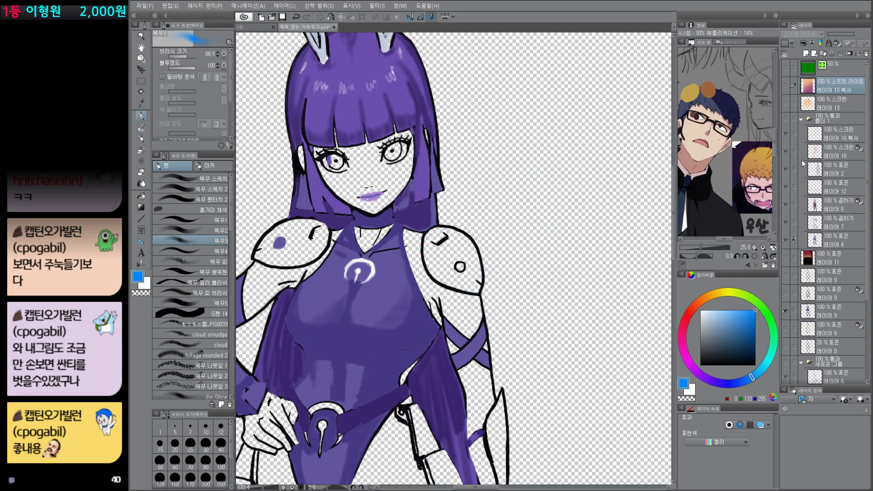
left_click(786, 311, "alt")
scroll(614, 379, "down", 6)
left_click_drag(595, 392, 499, 341)
left_click_drag(551, 413, 474, 348)
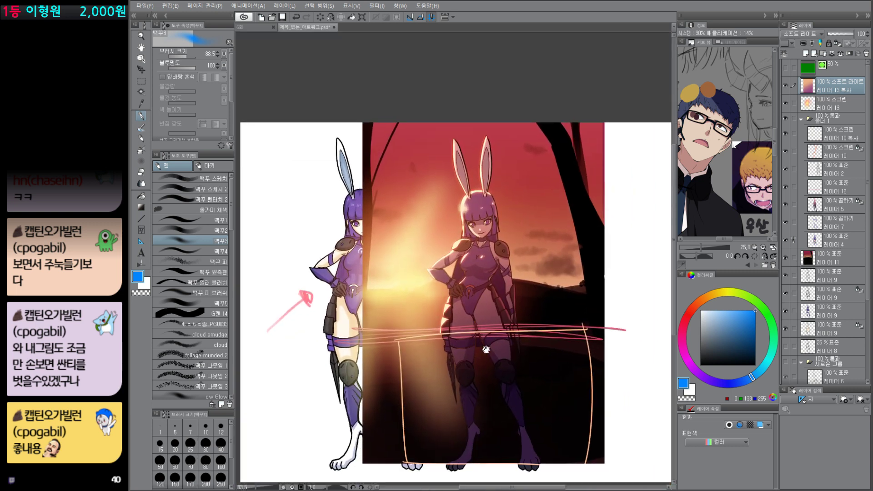
left_click_drag(529, 408, 528, 408)
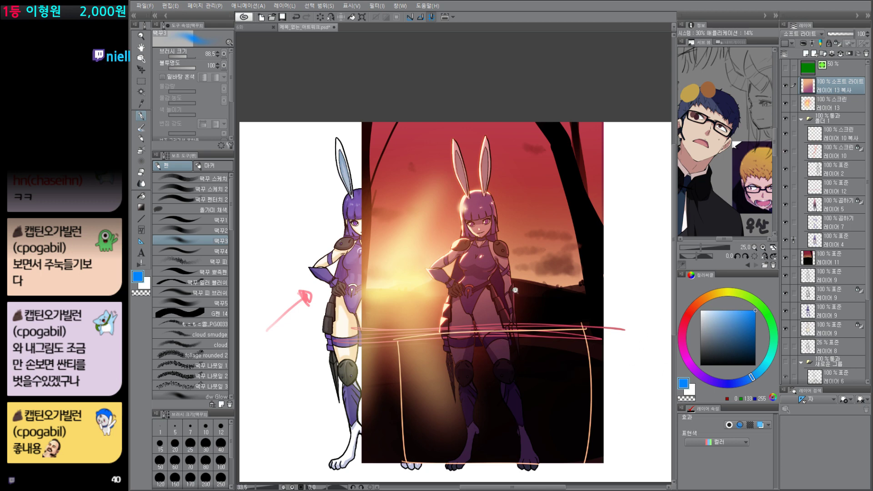
Step: Hide the Soft Light gradient, the Screen glow layer 13 and both Screen rim-light layers 10 and 10 copy
left_click_drag(515, 290, 505, 283)
left_click_drag(523, 313, 540, 292)
left_click(785, 85)
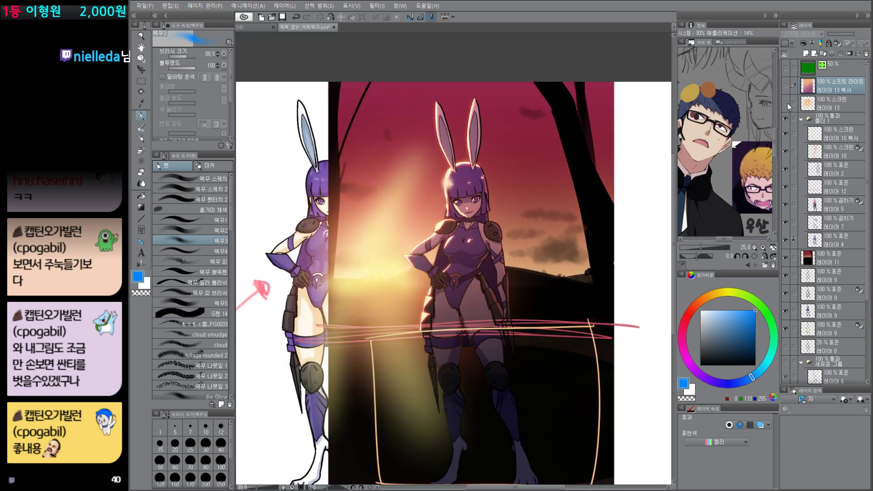
left_click(786, 104)
left_click(786, 133)
left_click(786, 151)
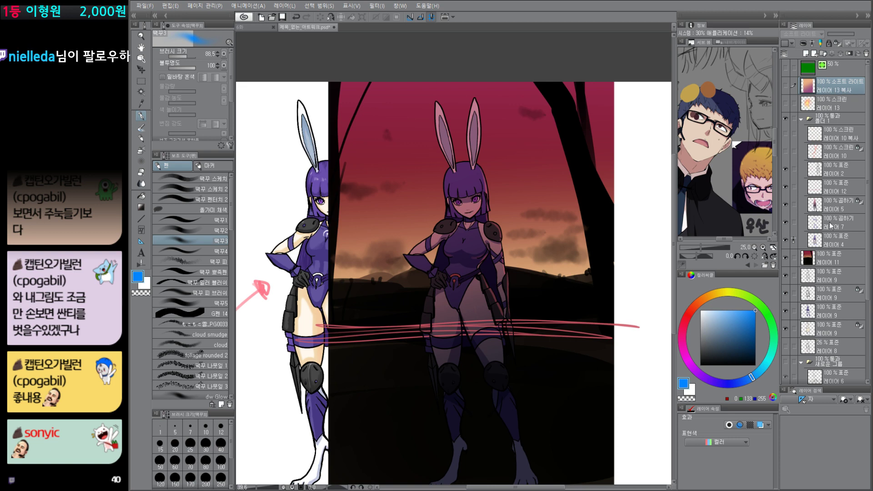
Step: Compare the character with and without the layer 2 line art, and inspect flat colour layer 4 and Multiply layer 7
left_click(786, 170)
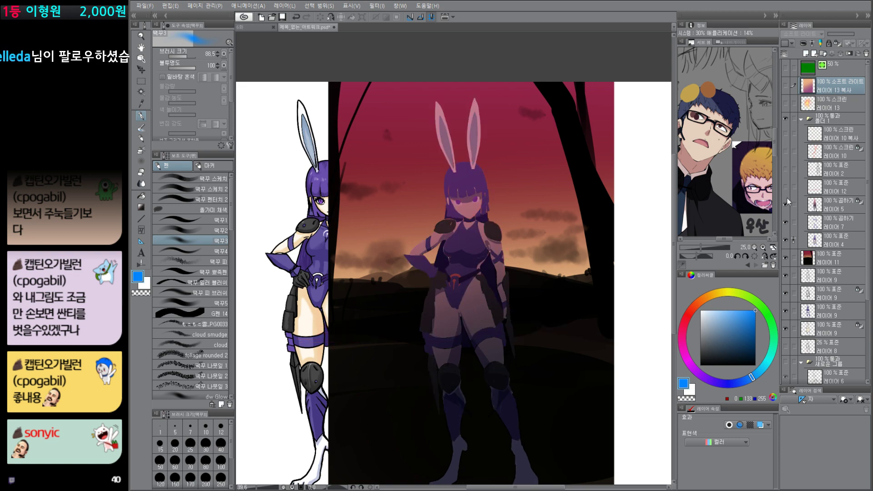
left_click(786, 170)
mouse_move(494, 305)
left_mouse_down()
mouse_move(567, 409)
mouse_move(572, 454)
left_mouse_up()
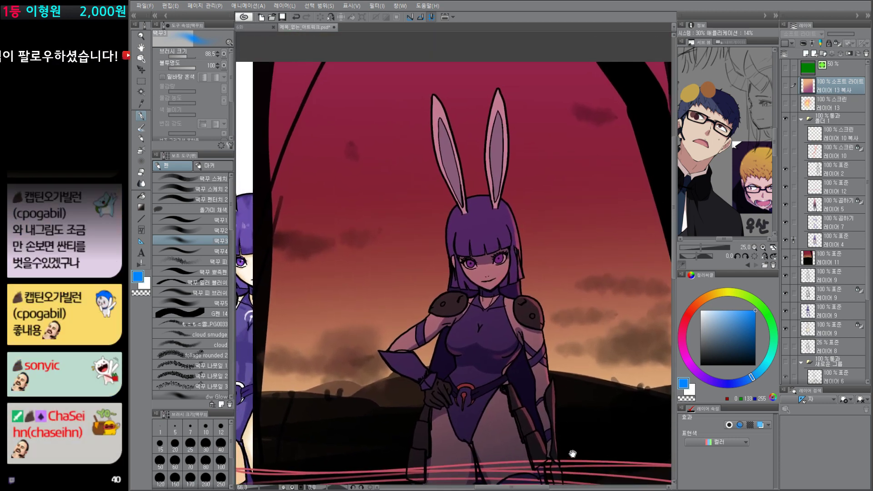
left_click(786, 240, "alt")
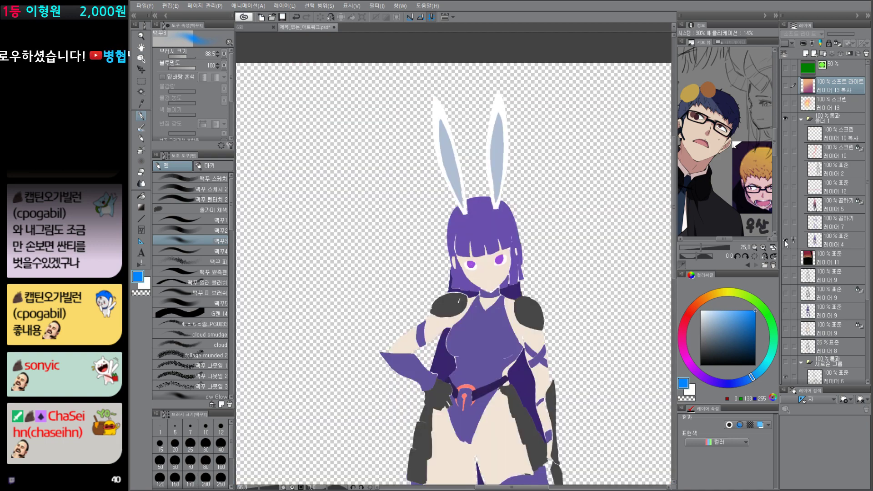
left_click(786, 241, "alt")
left_click(786, 223, "alt")
left_click(786, 224, "alt")
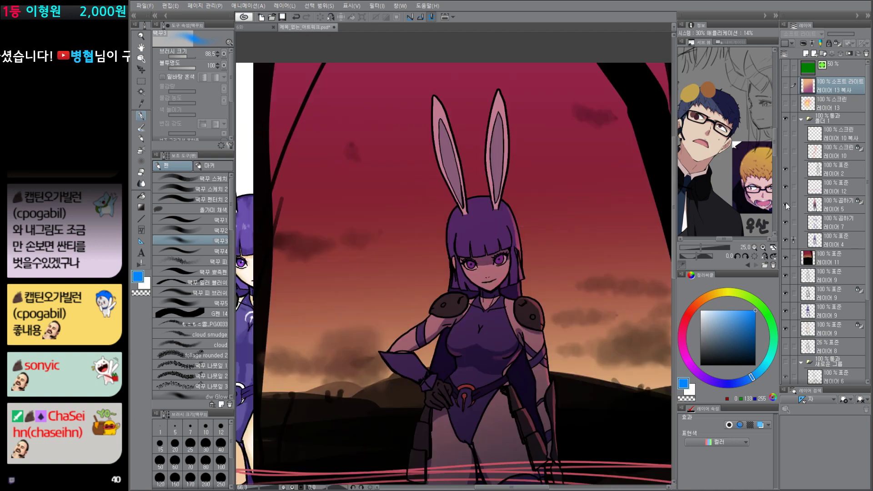
Step: Inspect Multiply layer 5, layer 12, line art layer 2 and flat colour layer 4 one by one
left_click(786, 205, "alt")
left_click(786, 205, "alt")
left_click(786, 187, "alt")
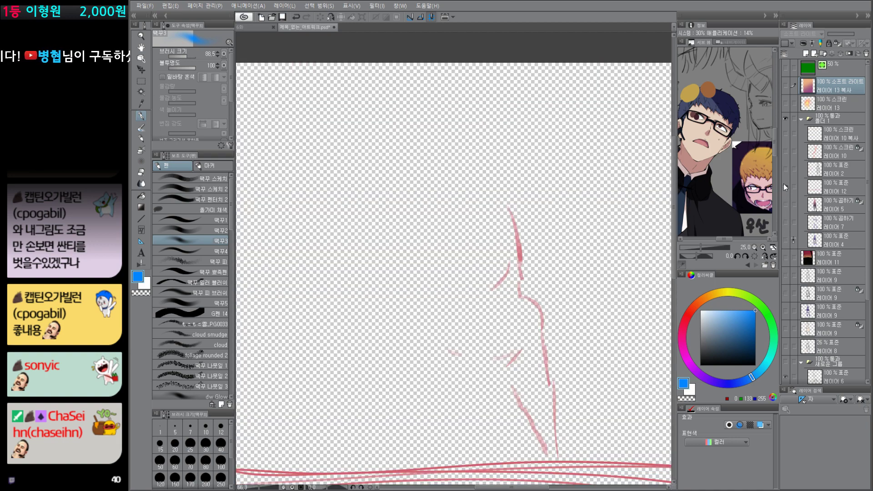
left_click(785, 186, "alt")
left_click(785, 167, "alt")
left_click(785, 168, "alt")
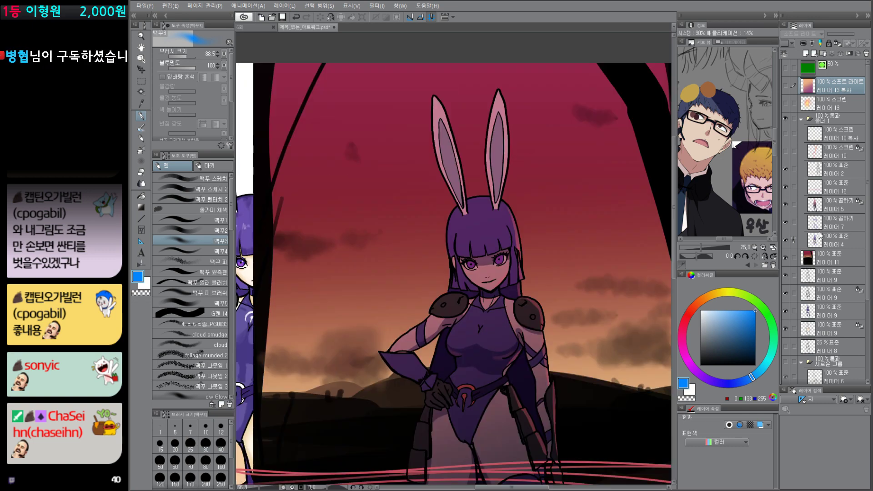
left_click(786, 240)
left_click(786, 240)
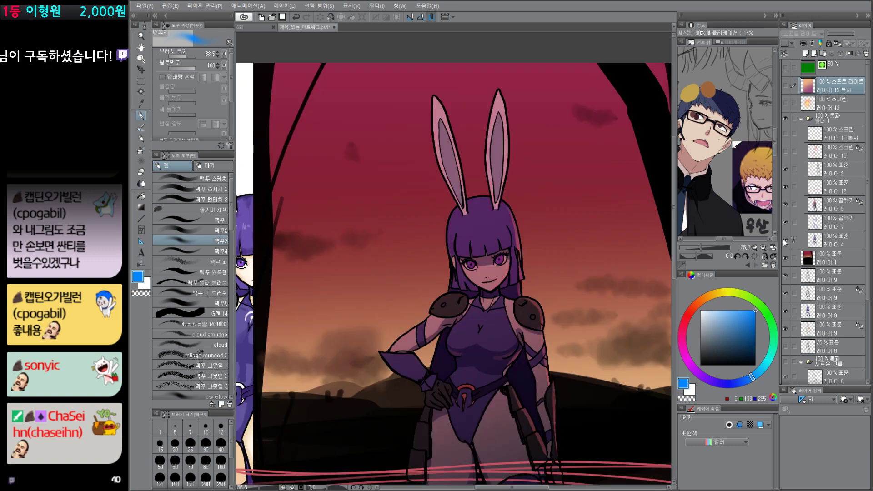
Step: Inspect flat colour layer 4, Multiply layers 7 and 5, layer 12 and line art layer 2 in isolation, restoring the full picture
left_click(785, 240, "alt")
left_click(785, 240, "alt")
left_click(786, 222, "alt")
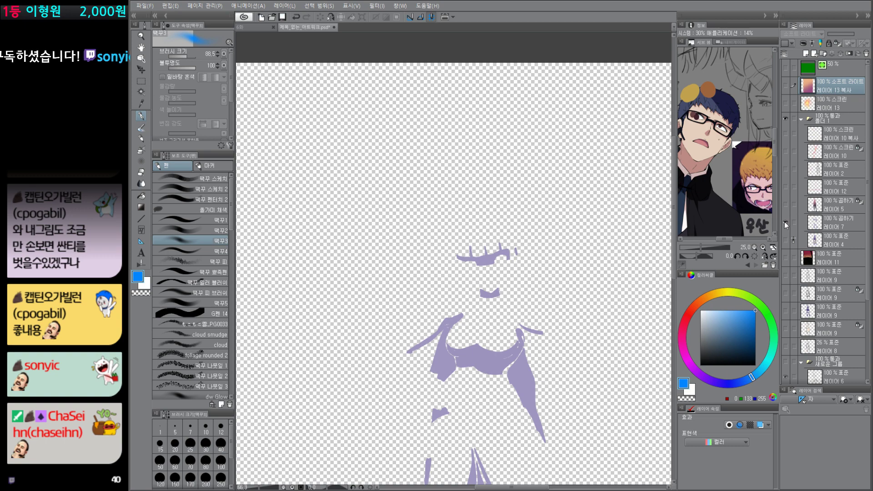
left_click(785, 222, "alt")
left_click(786, 204, "alt")
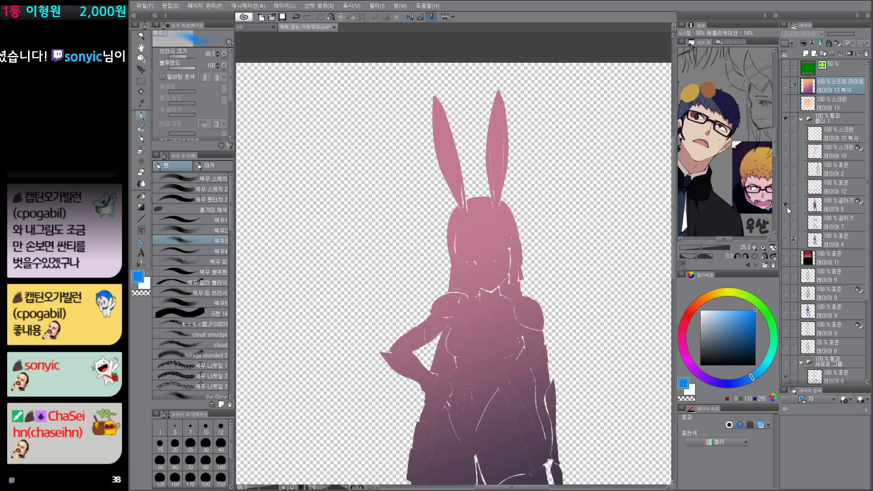
left_click(786, 204, "alt")
left_click(787, 186, "alt")
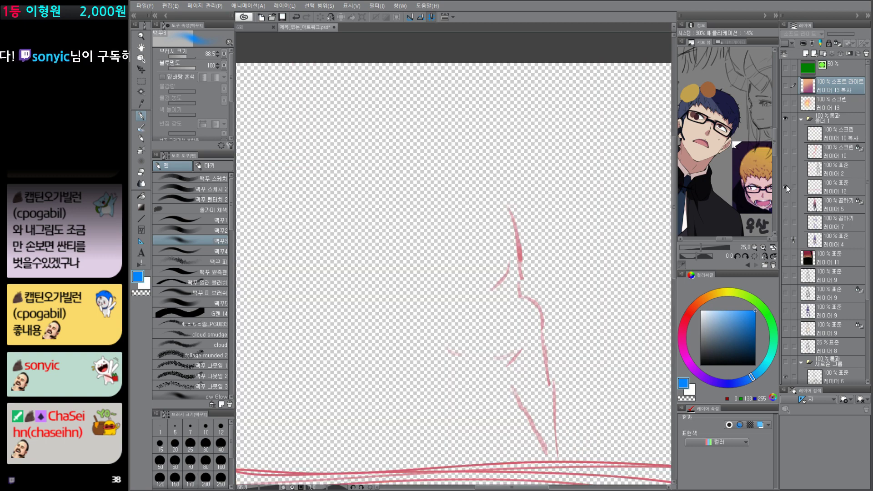
left_click(787, 186, "alt")
left_click(786, 167, "alt")
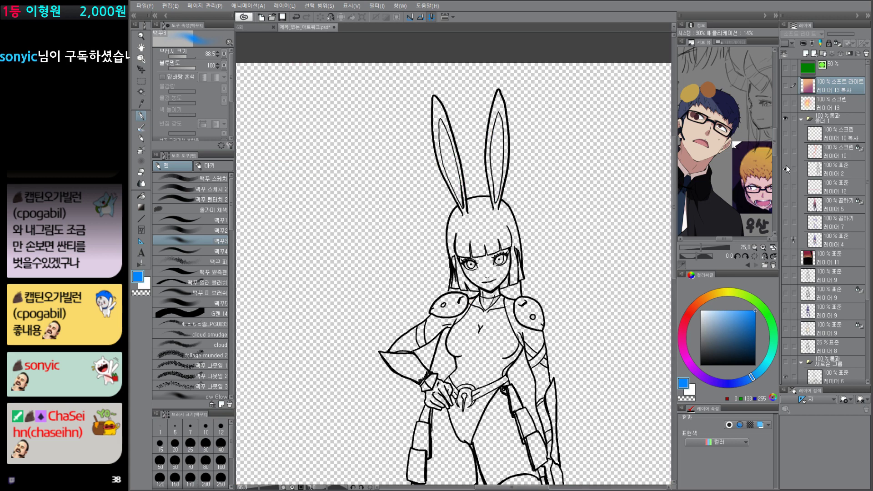
left_click(787, 166, "alt")
Step: Add a new layer above layer 12 and choose a light peach colour, RGB 255, 189, 147
left_click(832, 182)
key("ctrl+shift+n")
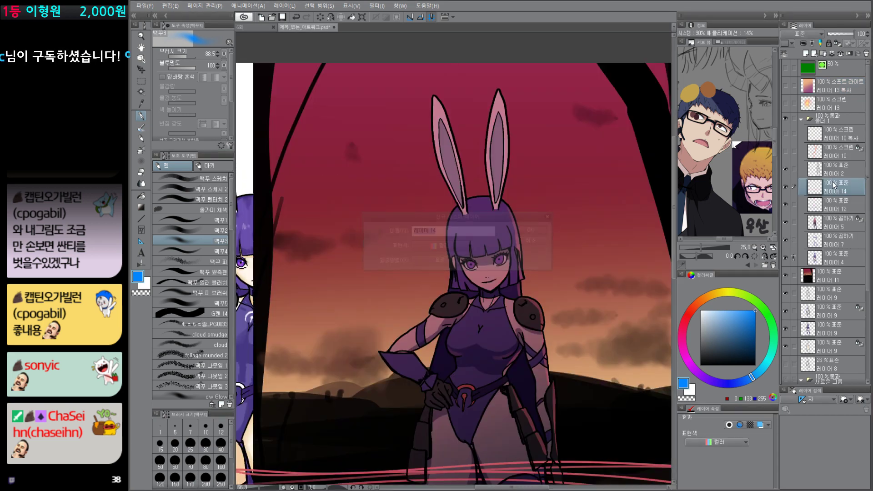
left_click(701, 301)
left_click(724, 311)
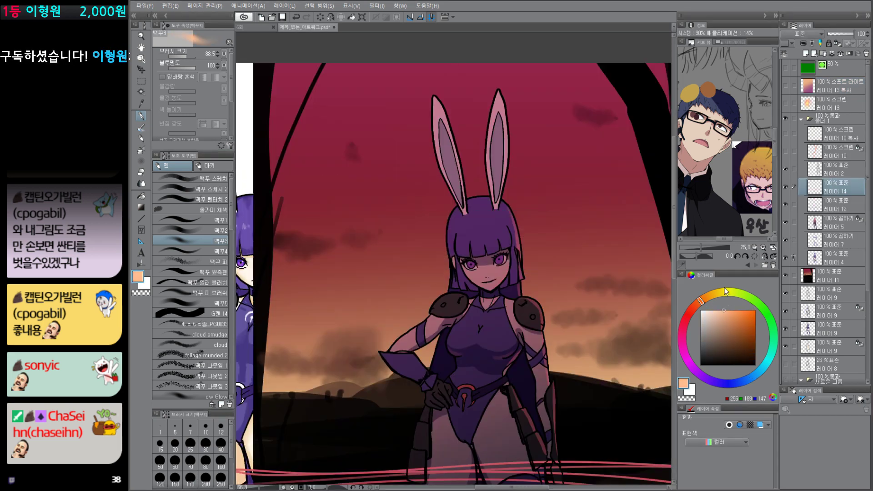
Step: Select the hair area and paint peach rim light along its left edge, reducing the brush size from about 30 to 17.6
key("w")
left_click(469, 224)
key("p")
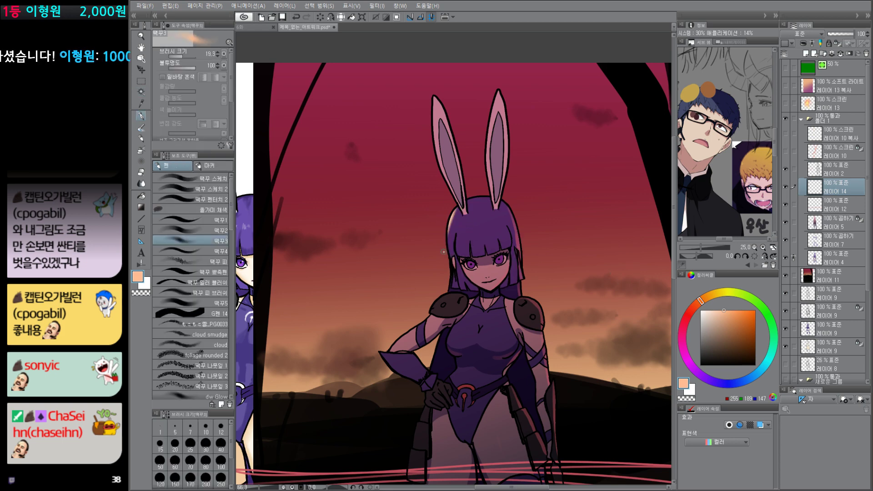
left_click(196, 231)
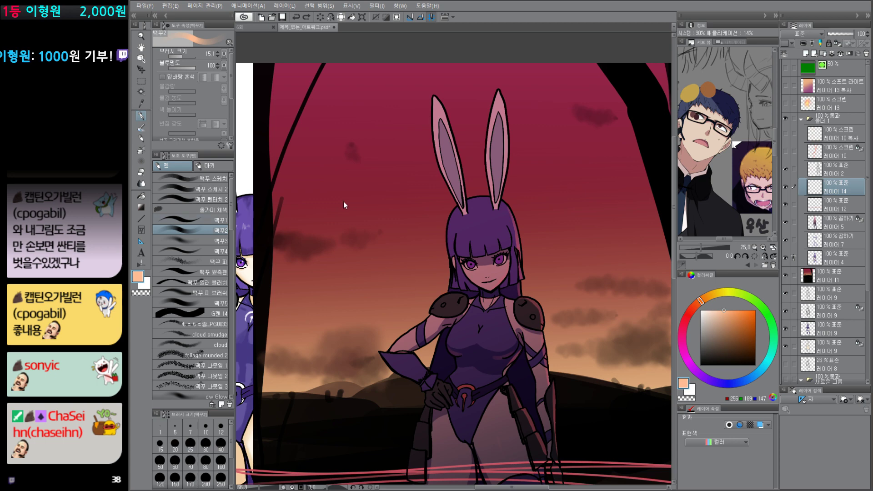
key("]")
key("]")
key("]")
left_click_drag(457, 208, 450, 273)
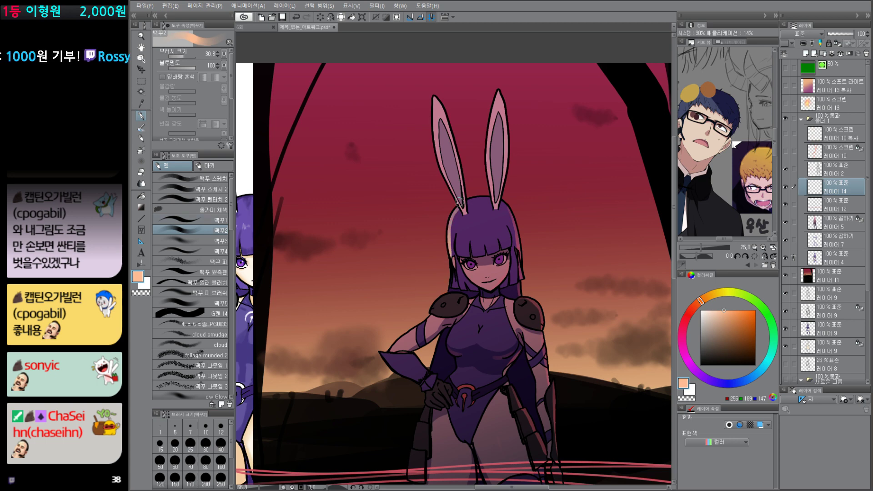
key("[")
key("[")
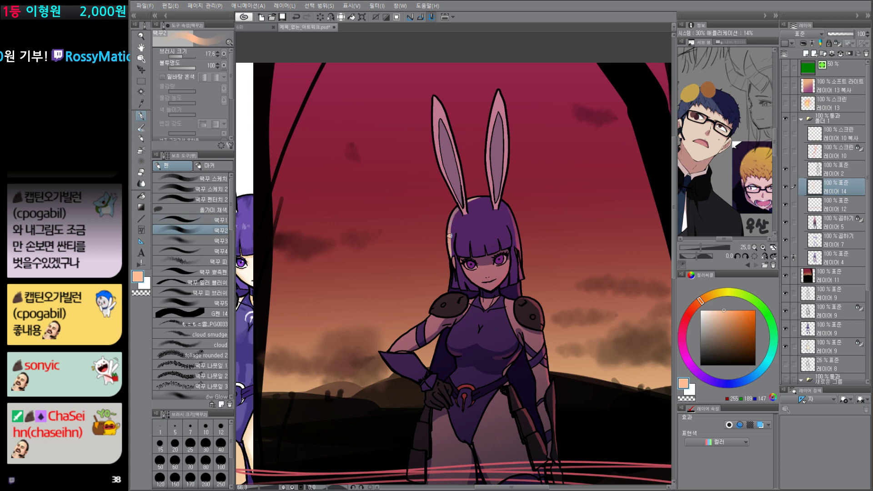
Step: Finish the peach hair highlights, select the bent arm, paint rim light along its outer edge and clear the selection
scroll(598, 343, "down", 5)
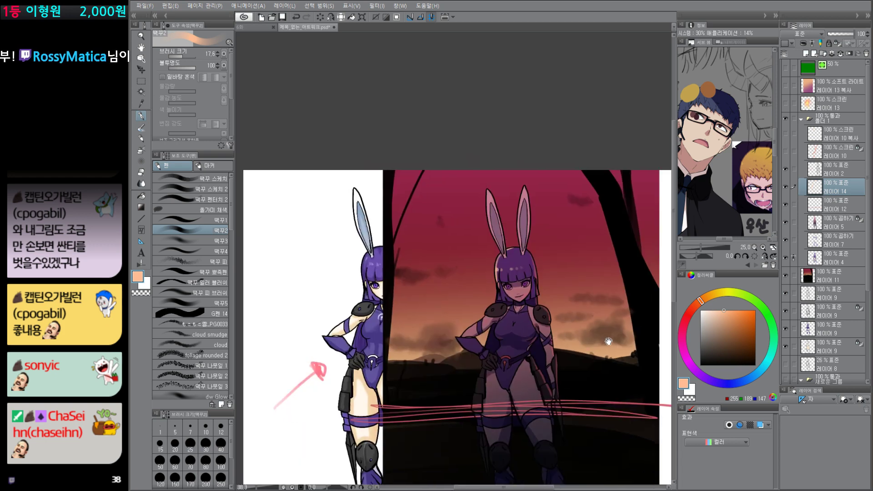
left_click_drag(609, 343, 600, 331)
scroll(540, 259, "up", 3)
key("ctrl+d")
key("w")
key("p")
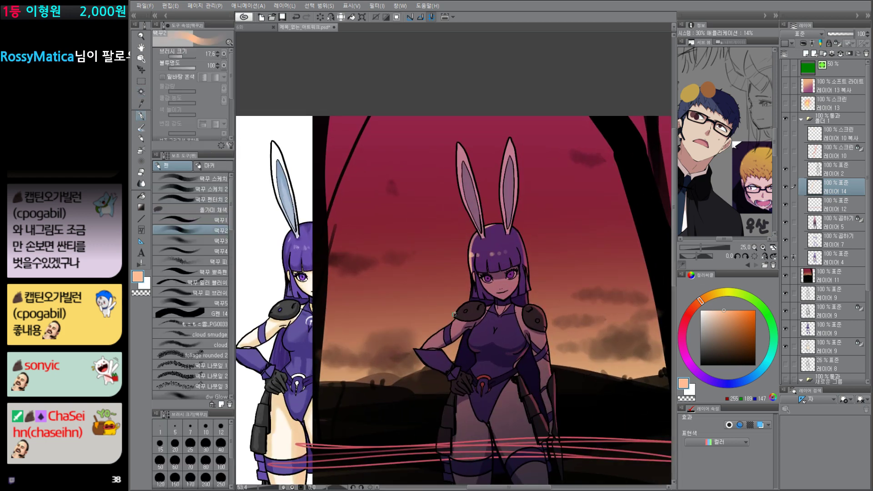
left_click_drag(457, 318, 421, 346)
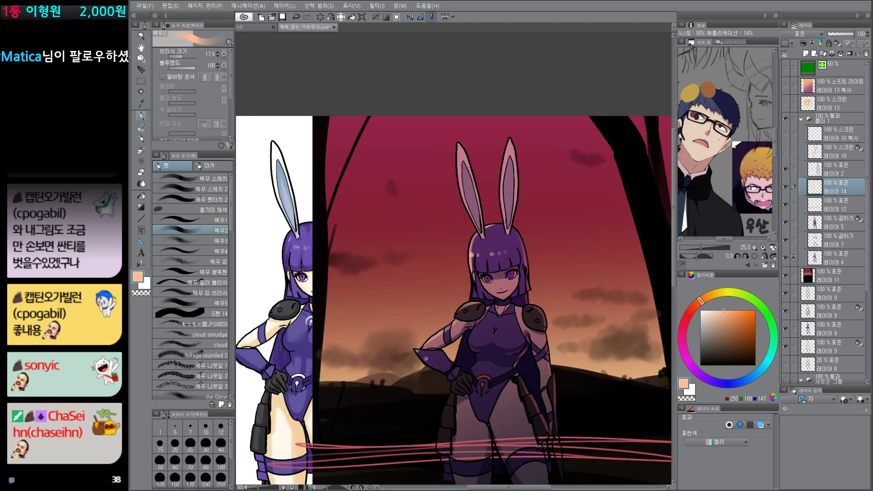
key("w")
key("ctrl+d")
mouse_move(584, 418)
left_mouse_down()
mouse_move(517, 382)
mouse_move(567, 390)
left_mouse_up()
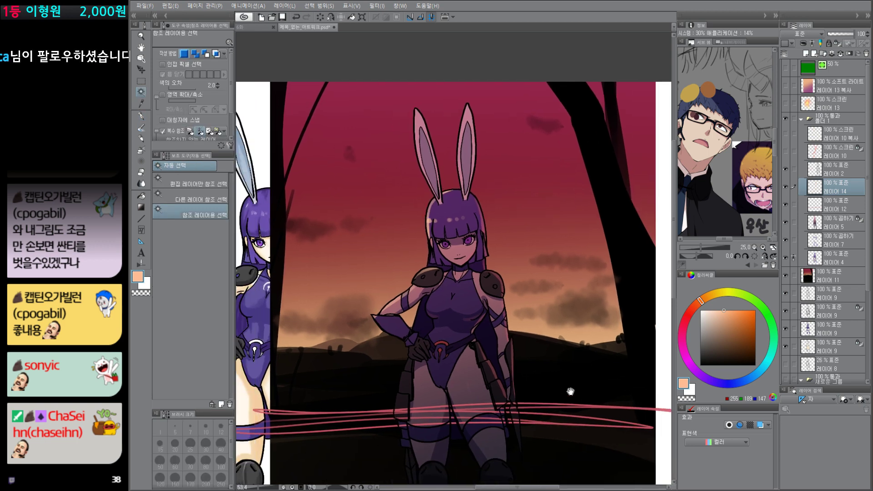
Step: Isolate line art layer 2 and turn on flat colour layer 4, Multiply layer 7 and Multiply layer 5 in turn to compare them
left_click(786, 169)
left_click(786, 169, "alt")
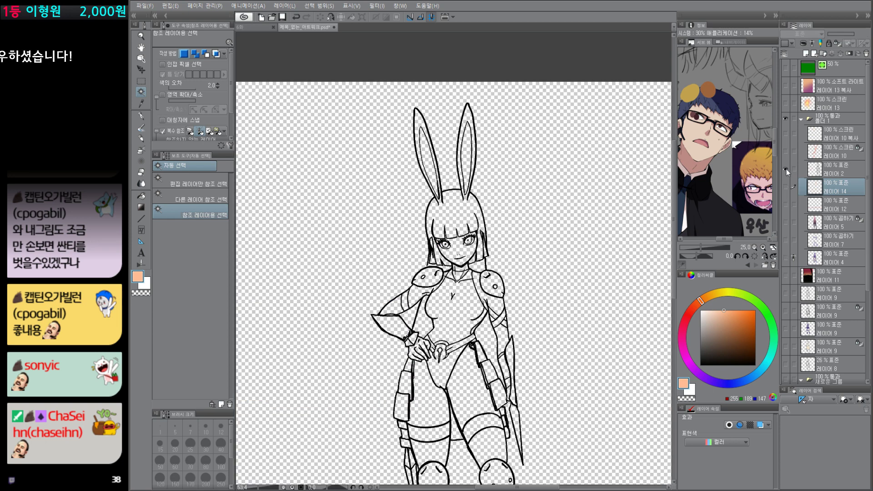
left_click(786, 258)
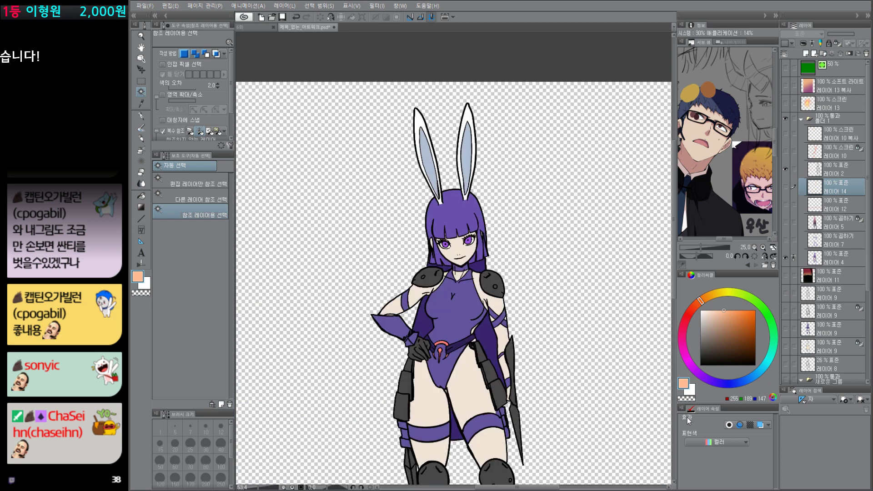
left_click(786, 240)
left_click(787, 241)
left_click(786, 240)
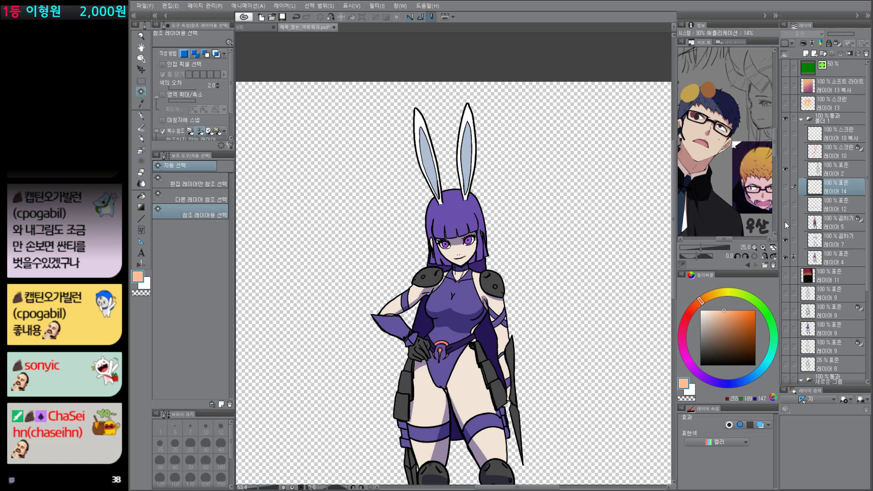
left_click(787, 225)
left_click(787, 224)
left_click(786, 223)
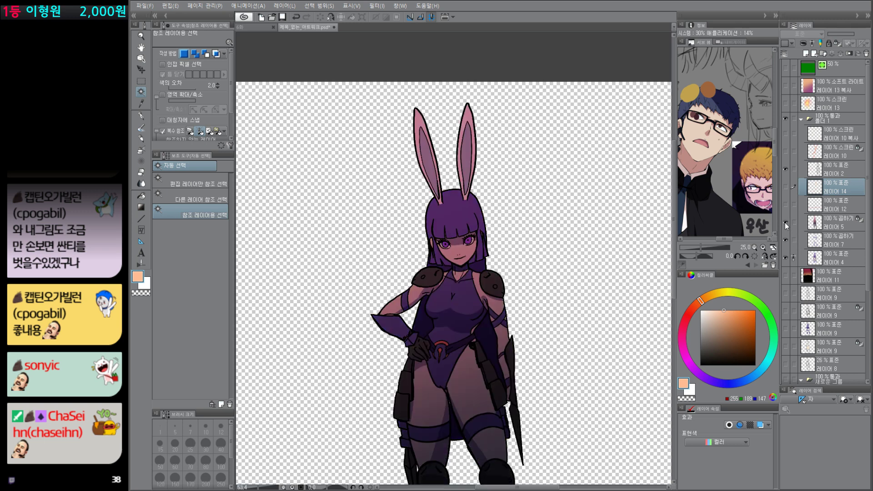
Step: Toggle rim-light layers 12 and 14 to compare their effect, leaving both shown
left_click(833, 223)
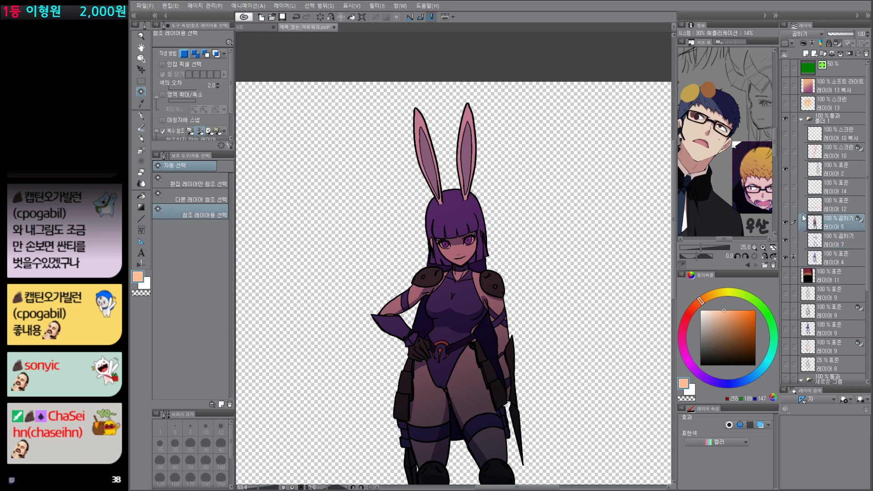
left_click(786, 205)
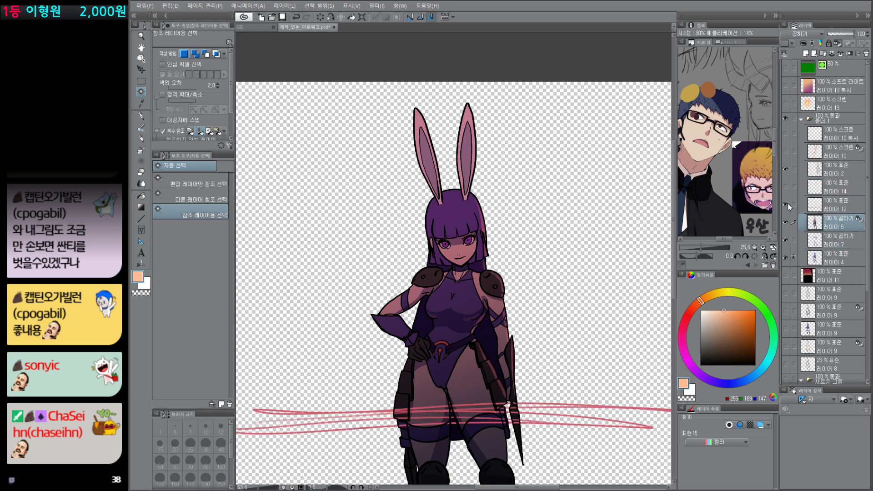
left_click(786, 187)
left_click(787, 205)
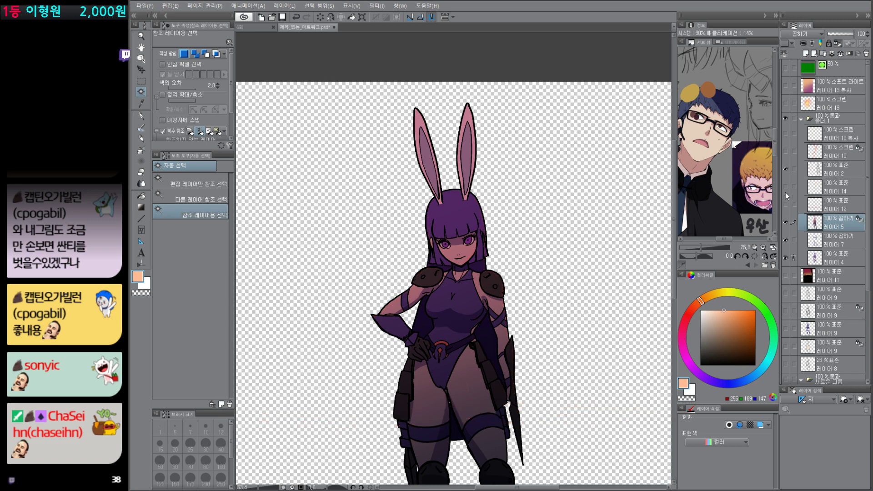
left_click(786, 188)
left_click(786, 204)
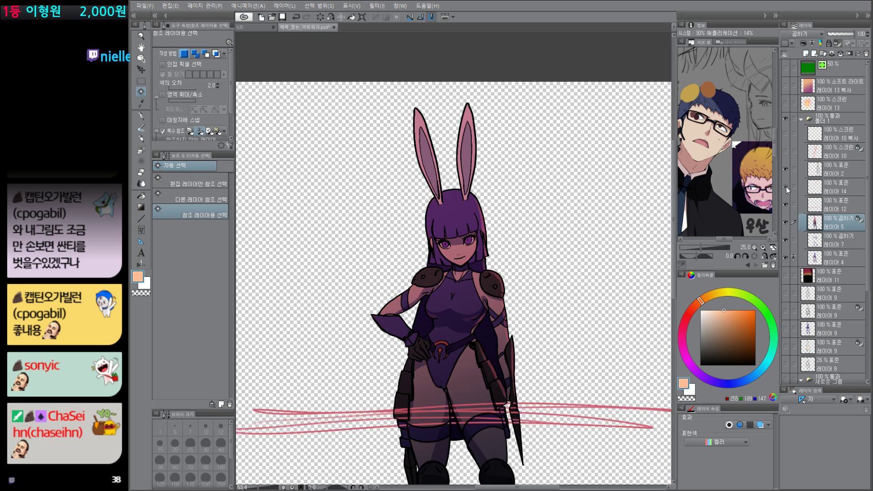
left_click(786, 187)
Step: Merge highlight layer 14 down into layer 12, and Multiply layer 5 down into Multiply layer 7
left_click(841, 189)
key("ctrl+e")
left_click(844, 208)
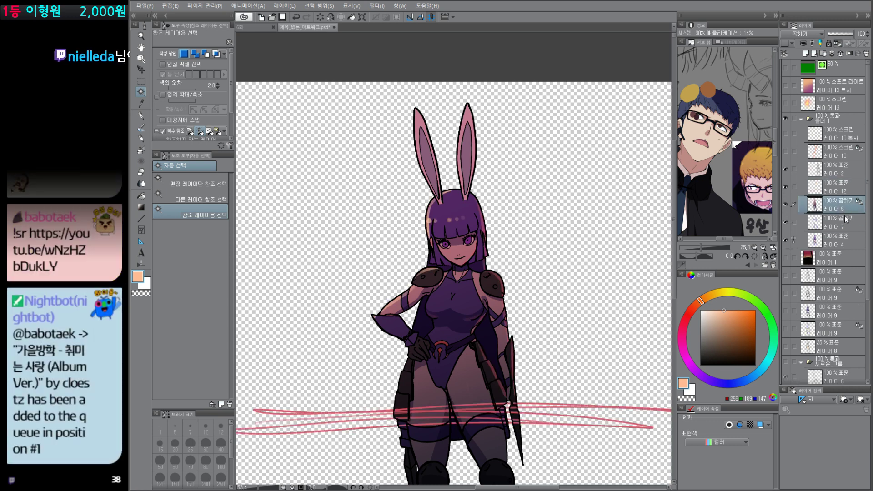
key("ctrl+e")
Step: Compare the line art and flat colours with and without the merged shadow and rim-light layers, leaving shadow and rim light hidden
left_click(786, 189)
left_click(786, 205)
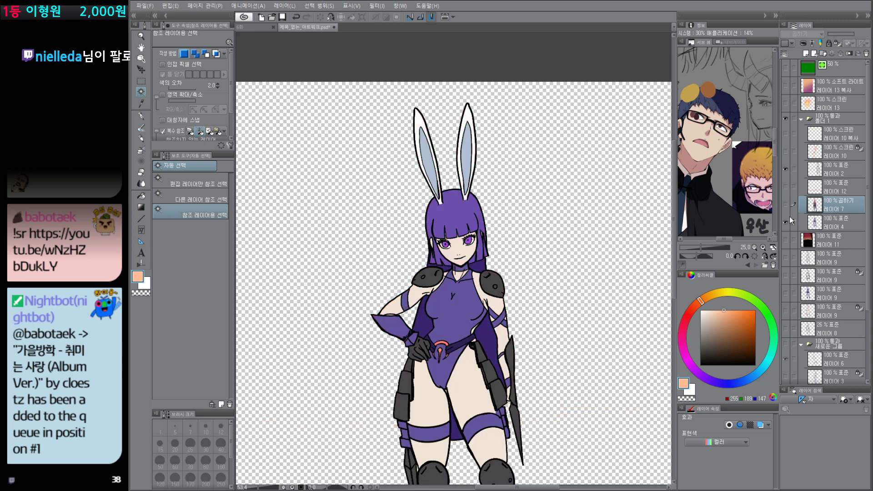
left_click(787, 222)
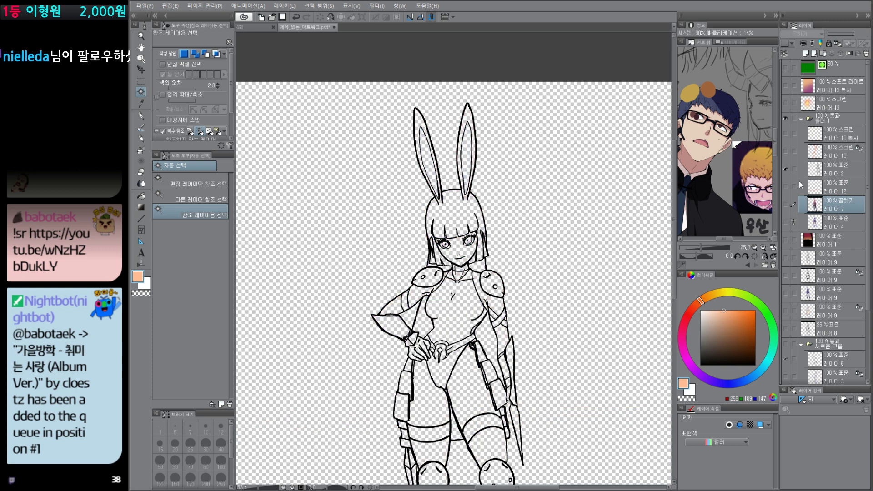
left_click(786, 222)
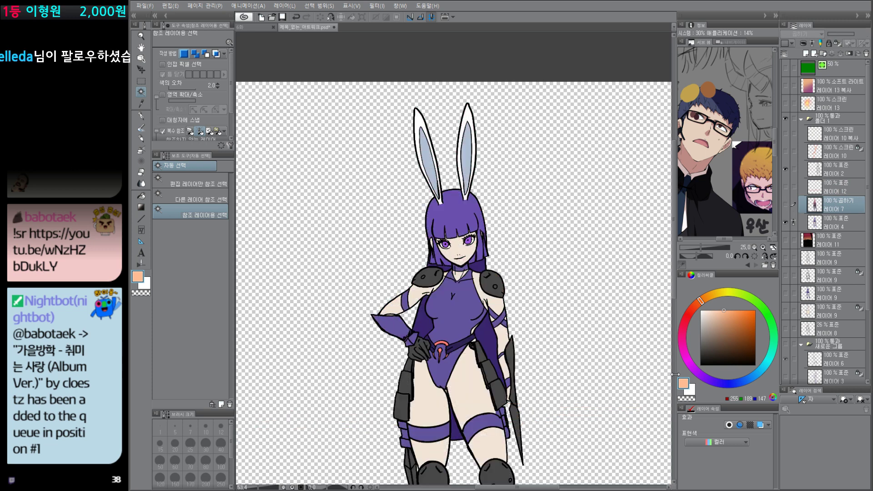
left_click(787, 204)
left_click(786, 187)
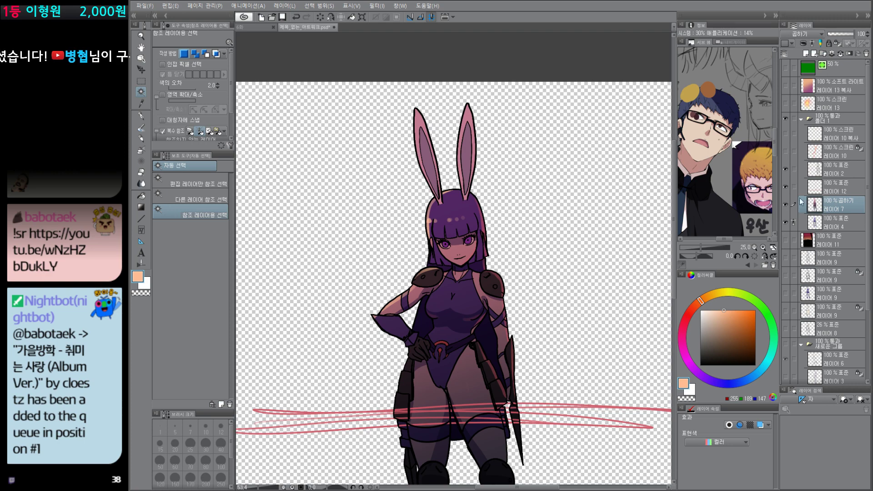
left_click(787, 205)
left_click(787, 187)
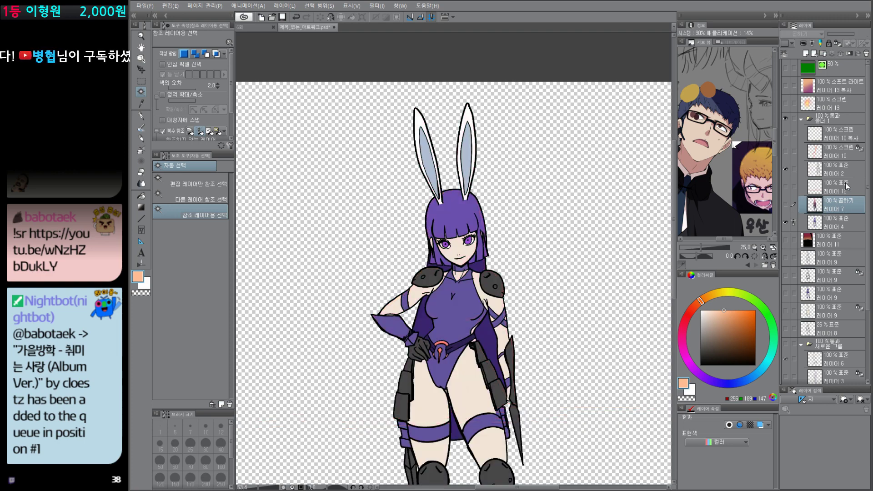
Step: Add a new layer directly above flat colour layer 4
left_click(848, 187)
scroll(530, 347, "up", 2)
scroll(529, 347, "down", 4)
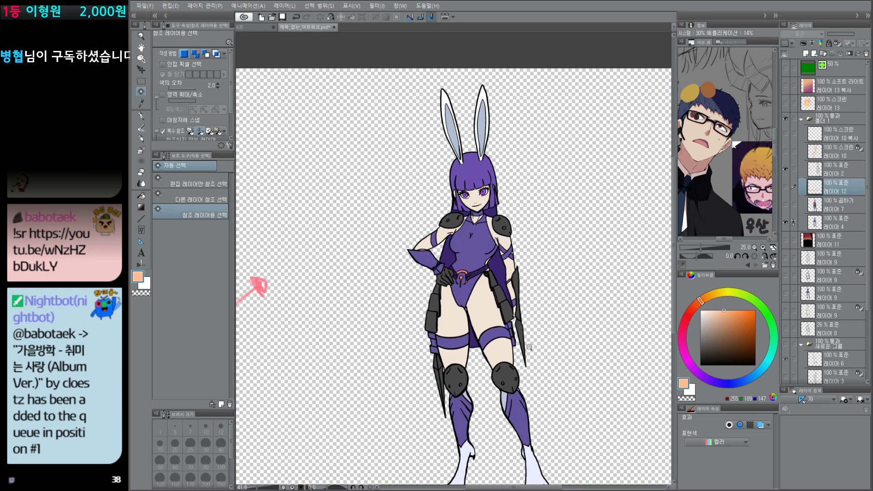
scroll(529, 347, "up", 2)
left_click(840, 210)
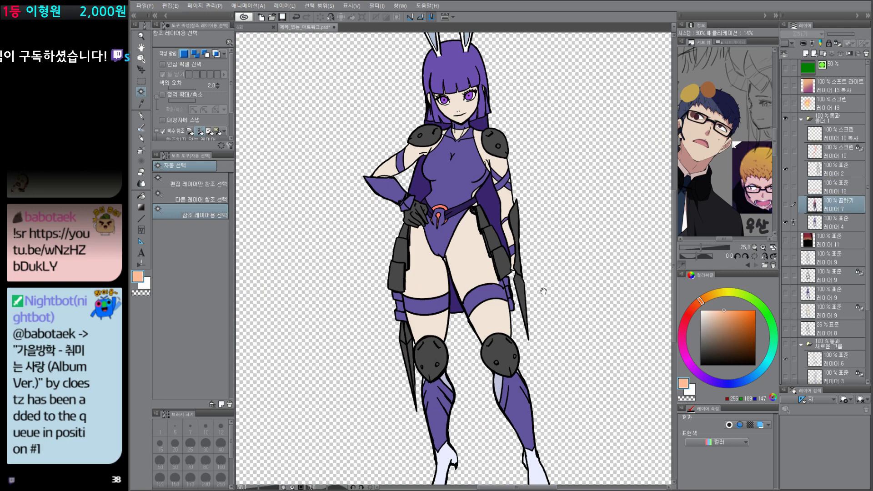
scroll(587, 354, "down", 3)
left_click(822, 222)
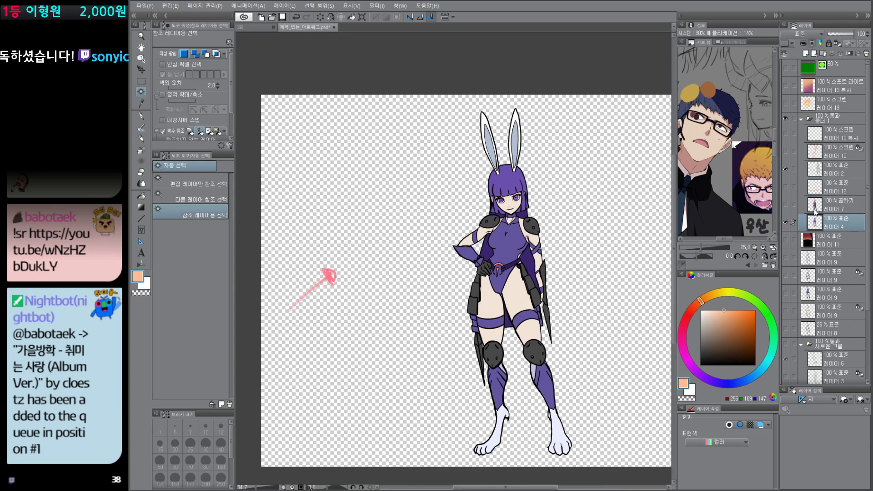
key("ctrl+shift+n")
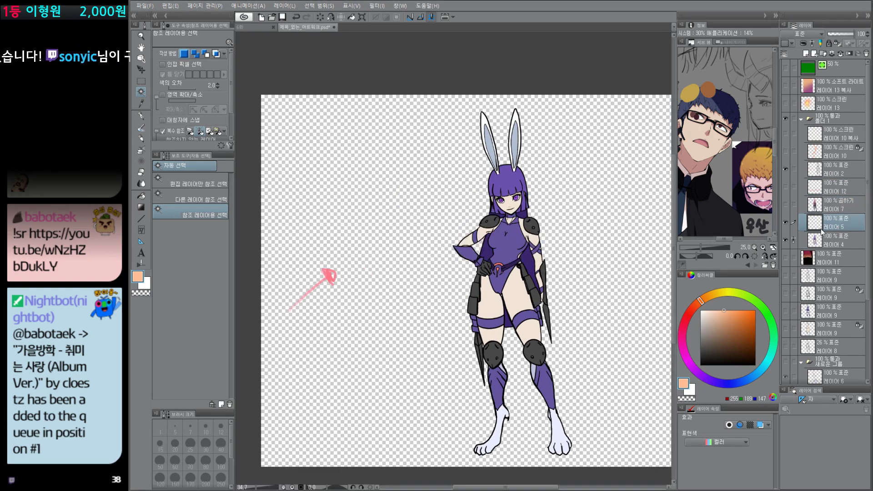
Step: Fill the character's silhouette on the new layer with pale lavender, RGB 184, 181, 209, and set its blending mode to Multiply
left_click(815, 240, "ctrl")
key("p")
left_click(723, 383)
left_click_drag(723, 335, 708, 320)
key("alt+Delete")
key("]")
left_click(813, 35)
left_click(795, 60)
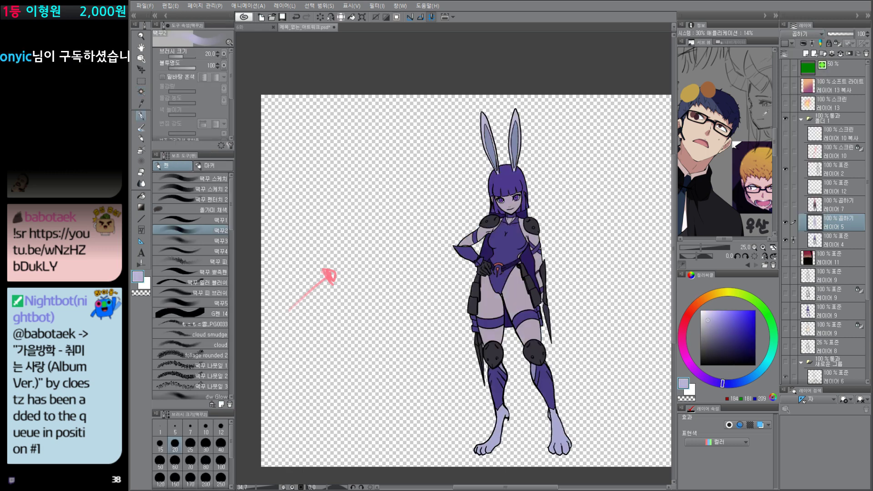
Step: Apply a foreground-to-transparent gradient in dusty pink, RGB 209, 186, 181, over the character's upper part and clear the selection
left_click_drag(619, 355, 615, 345)
left_click(695, 311)
key("g")
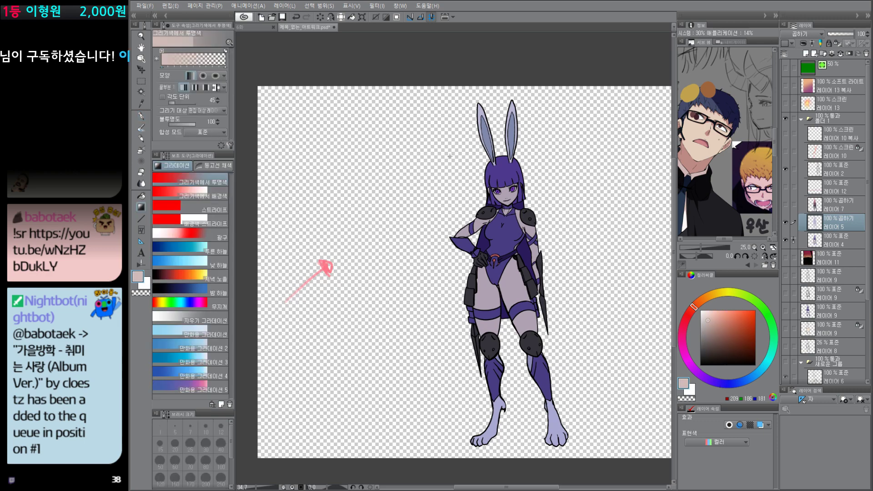
key("ctrl+d")
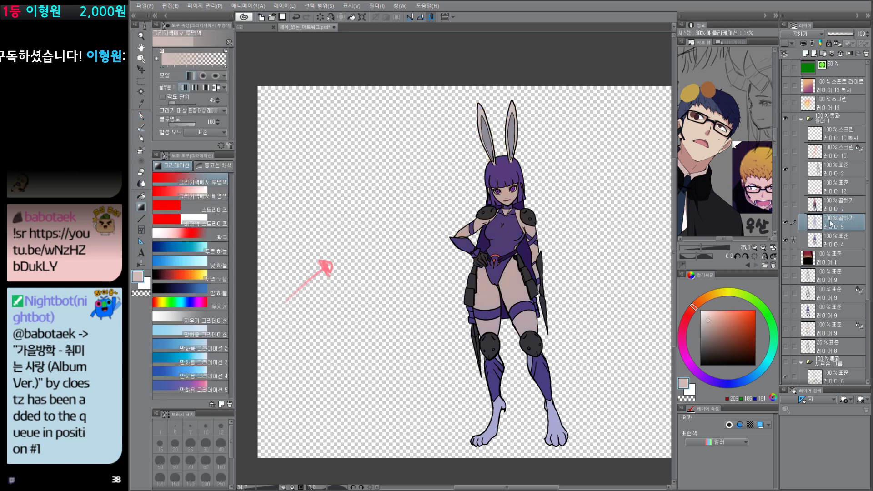
Step: Add a new layer directly above layer 12 inside the character's folder
left_click_drag(570, 225, 609, 226)
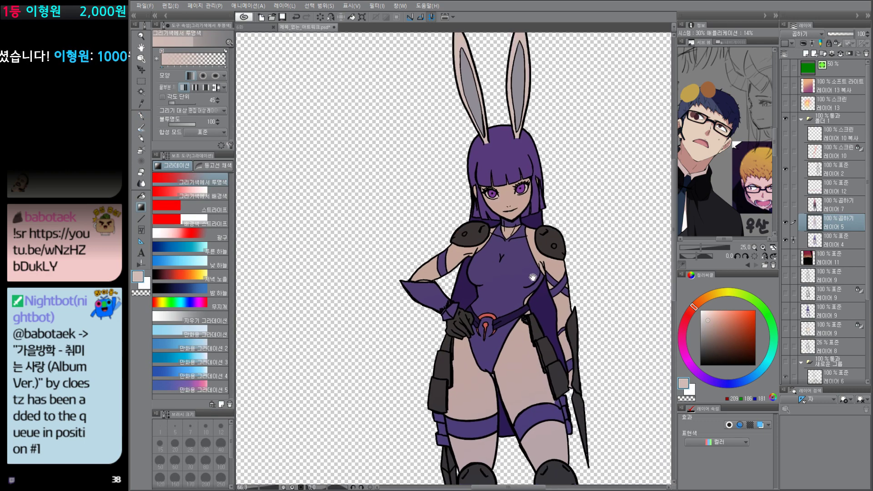
left_click_drag(534, 279, 519, 318)
left_click(837, 185)
key("ctrl+shift+n")
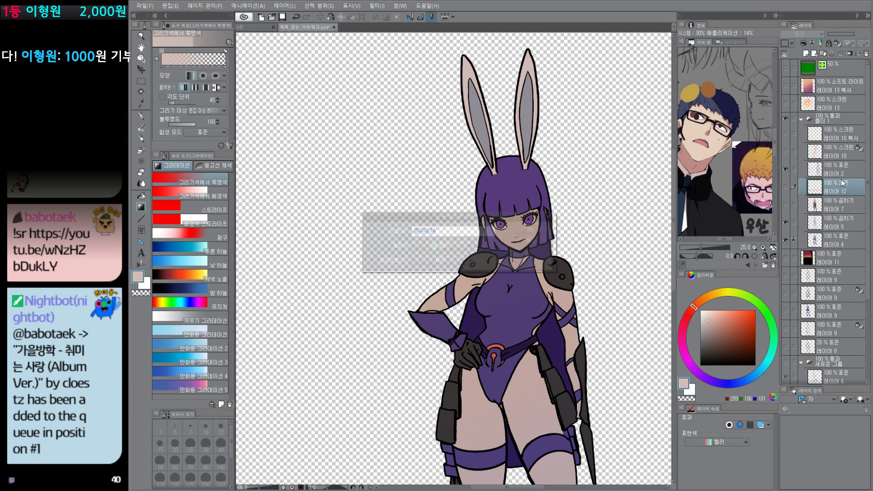
key("Return")
Step: Auto-select the hair and paint a pale lavender rim light, RGB 234, 217, 255, along its light-facing edge with a size 22.7 pen
left_click_drag(509, 187, 527, 189)
left_click_drag(509, 202, 510, 259)
scroll(513, 222, "down", 2)
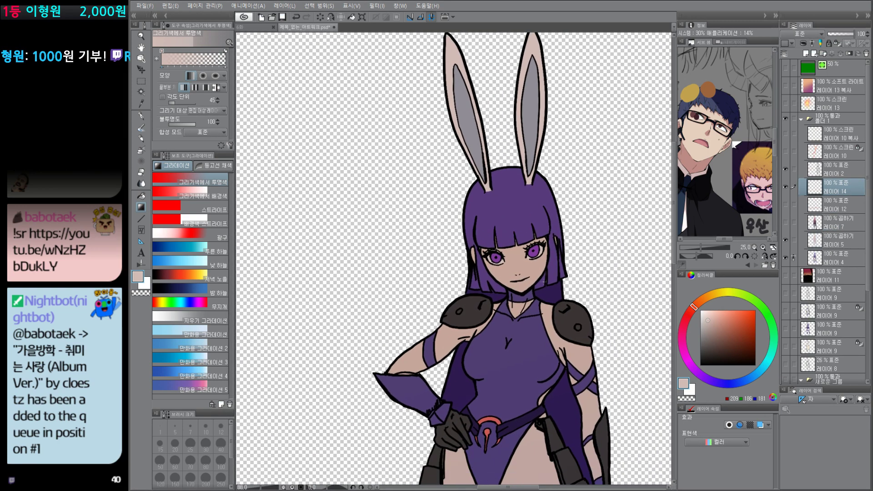
key("e")
key("p")
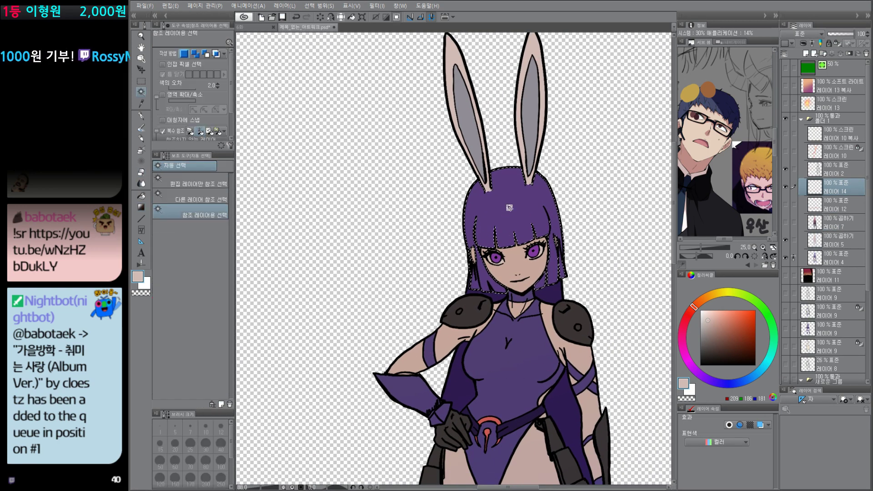
left_click(202, 220)
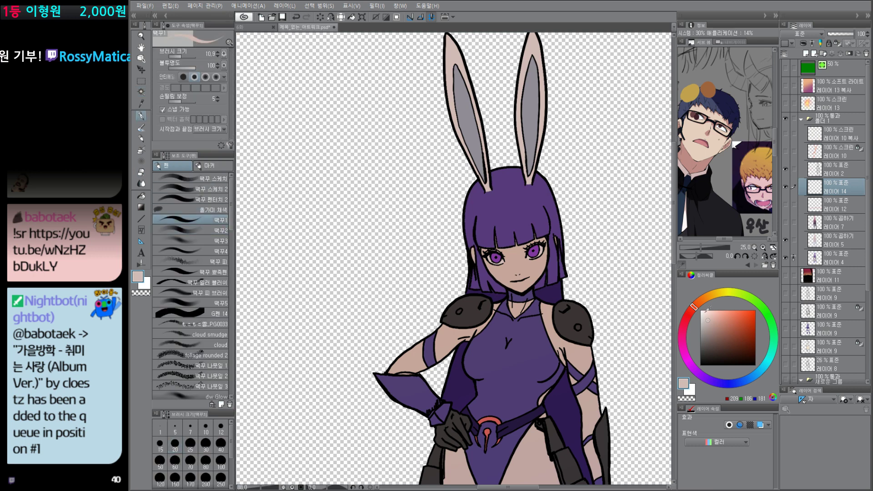
left_click(527, 210, "alt")
left_click_drag(731, 333, 709, 311)
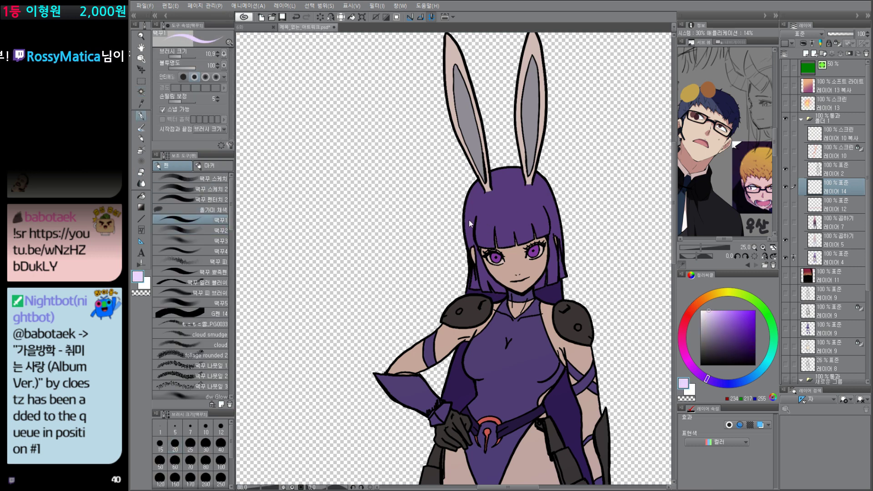
key("]")
key("[")
key("ctrl+z")
mouse_move(466, 245)
left_mouse_down()
mouse_move(496, 171)
mouse_move(526, 168)
left_mouse_up()
left_click_drag(474, 201, 529, 172)
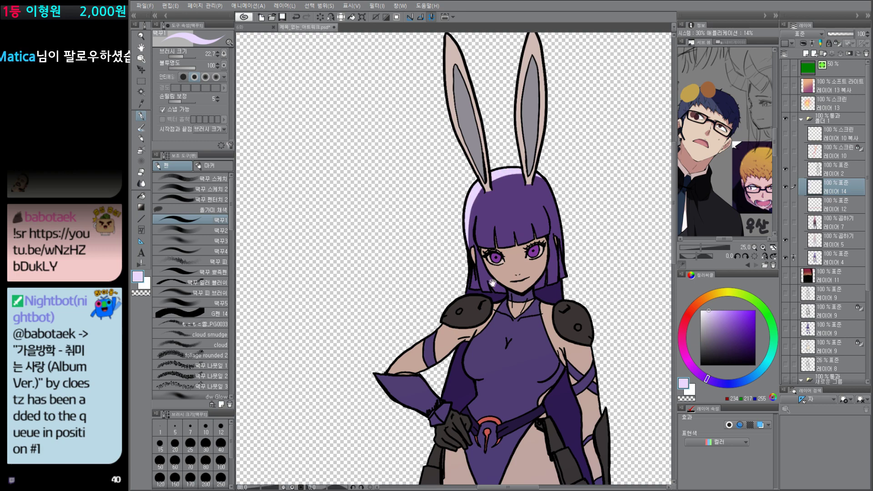
Step: Paint lavender highlights on the shoulder pad and the bodysuit's chest, auto-selecting each colour area before painting it
scroll(496, 291, "down", 3)
key("w")
left_click(537, 293)
key("p")
mouse_move(525, 295)
left_mouse_down()
mouse_move(537, 278)
mouse_move(529, 284)
mouse_move(519, 262)
mouse_move(538, 260)
mouse_move(481, 301)
left_mouse_up()
key("ctrl+z")
left_click(536, 284)
key("ctrl+d")
key("w")
left_click(523, 269)
key("p")
key("ctrl+d")
key("w")
left_click(514, 279)
key("p")
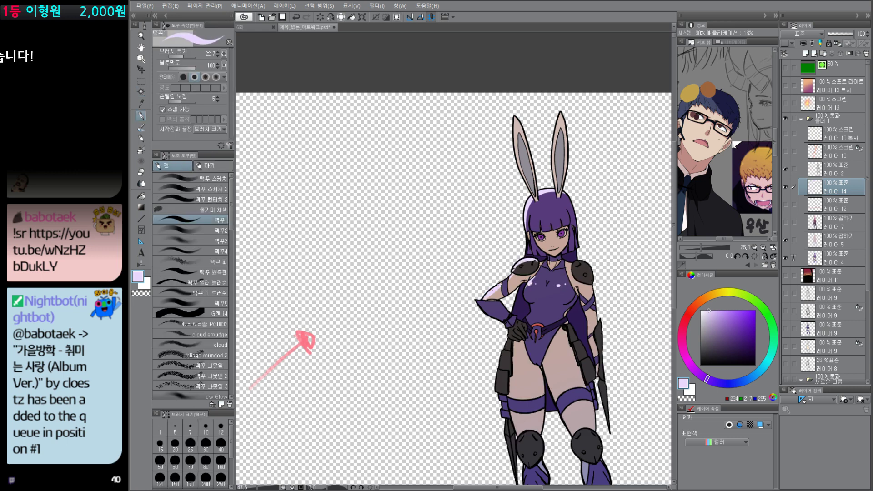
Step: Auto-select the skin and paint a lavender rim light along the bent arm's outer edge
key("ctrl+d")
key("w")
left_click(504, 287)
key("p")
left_click_drag(628, 292, 583, 183)
mouse_move(614, 248)
left_mouse_down()
mouse_move(611, 289)
mouse_move(614, 257)
left_mouse_up()
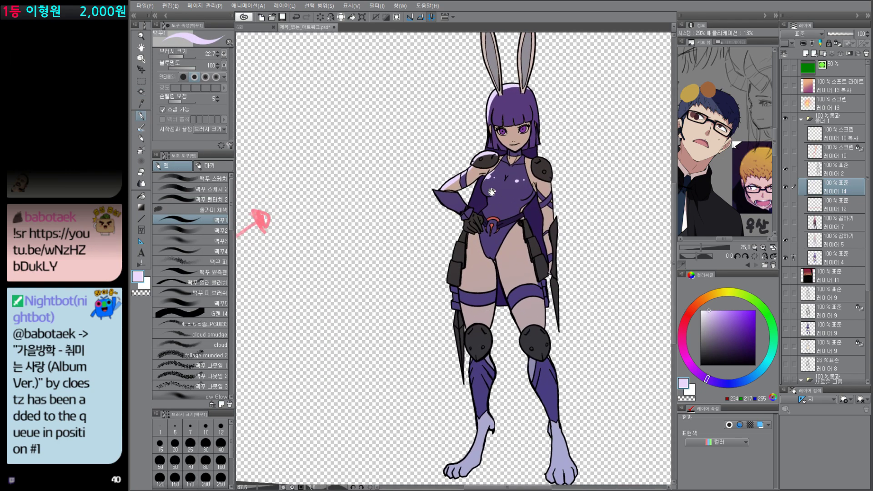
left_click_drag(549, 231, 542, 335)
double_click(544, 336)
left_click_drag(536, 383, 537, 317)
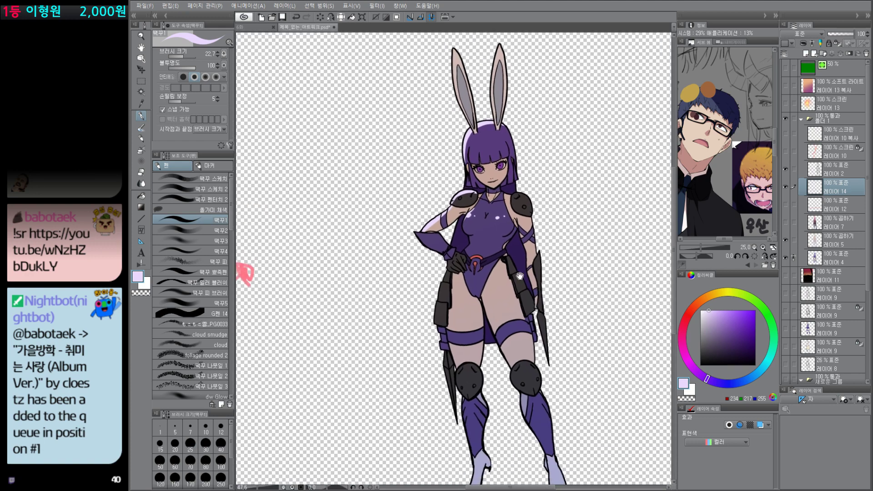
Step: Outline and fill lavender highlights on the hip armour plates below the bent arm
key("ctrl+d")
key("w")
left_click(429, 234)
key("p")
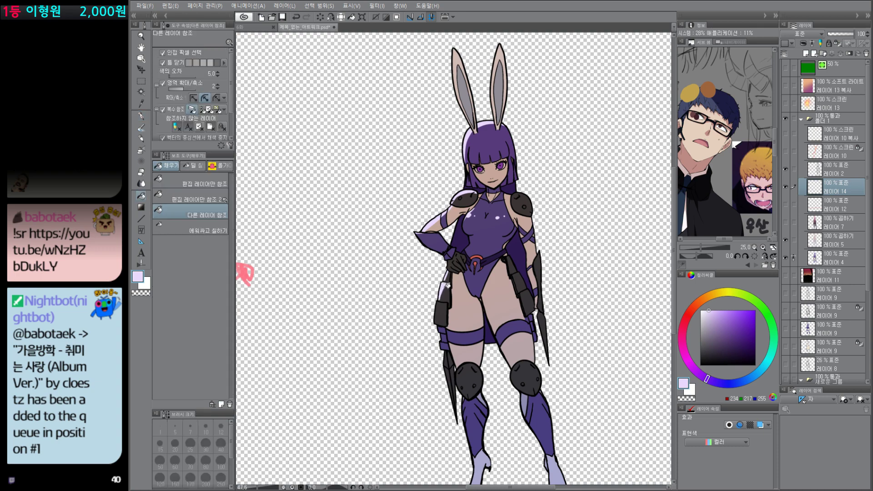
left_click_drag(444, 304, 440, 326)
key("g")
left_click(439, 315)
left_click_drag(548, 431, 523, 364)
scroll(530, 372, "down", 3)
scroll(517, 291, "up", 3)
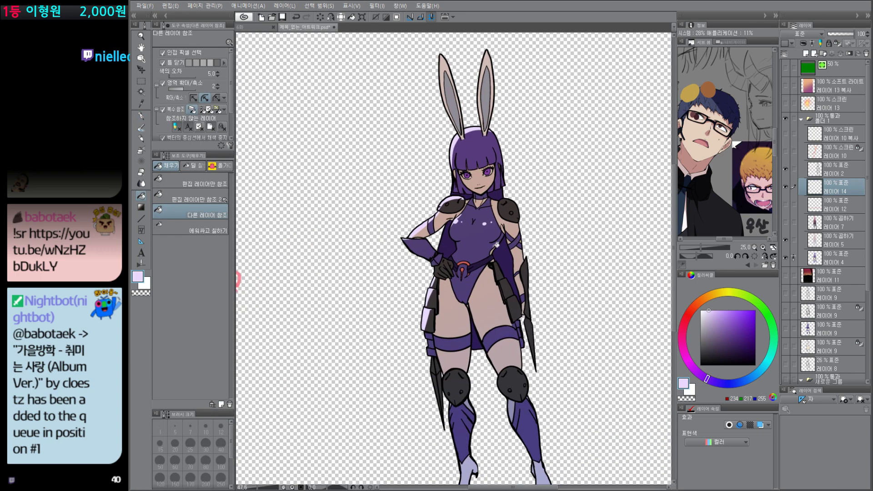
Step: Add lavender rim light along the light-facing edges of the thighs and lower legs
key("p")
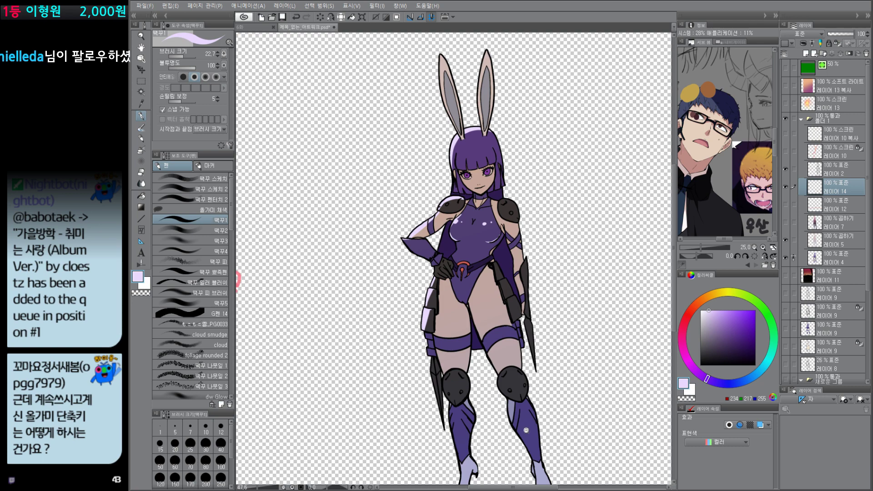
left_click_drag(526, 430, 510, 457)
left_click_drag(510, 457, 514, 411)
key("g")
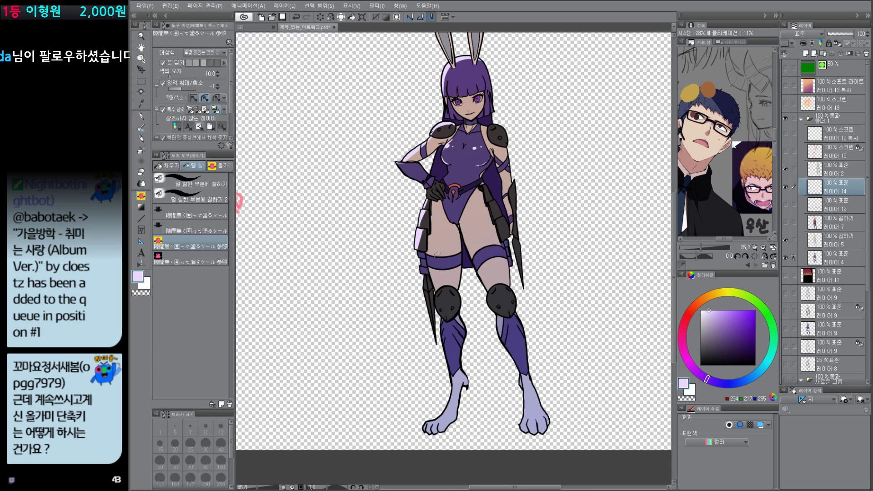
key("p")
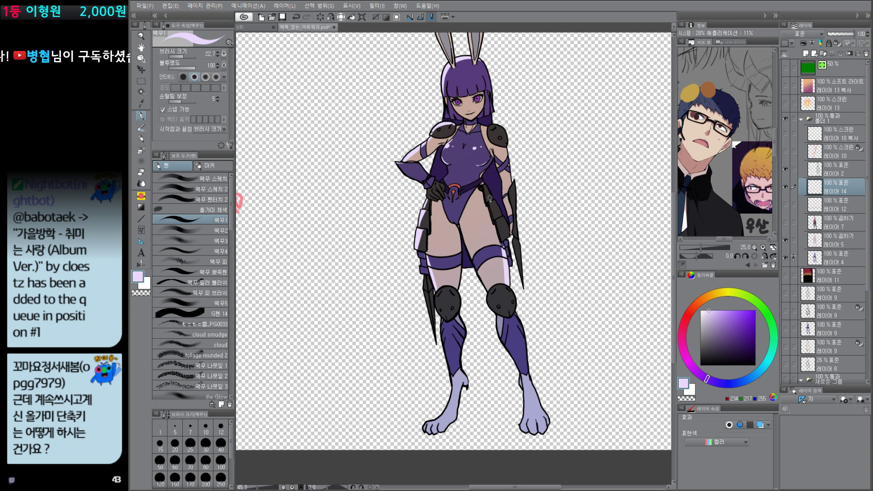
left_click_drag(553, 411, 547, 425)
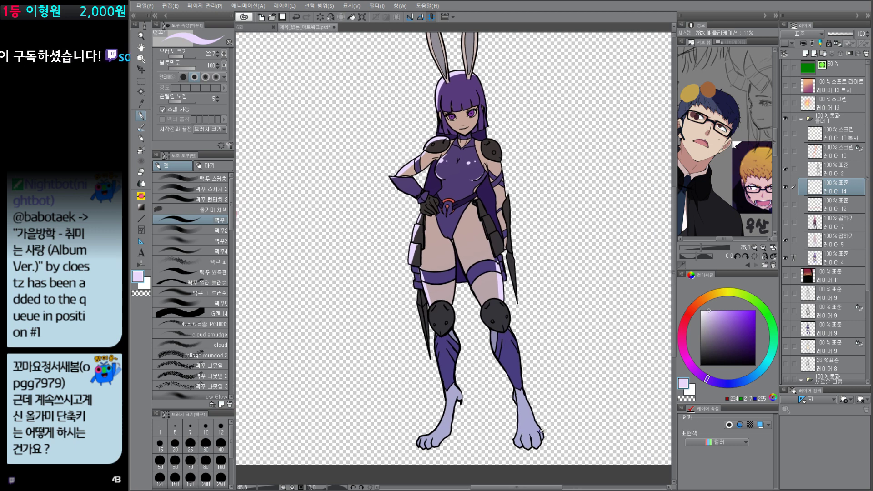
Step: Draw freehand lasso selections in the empty canvas beside the legs and clear them
key("m")
mouse_move(525, 285)
left_mouse_down()
mouse_move(547, 293)
mouse_move(520, 281)
left_mouse_up()
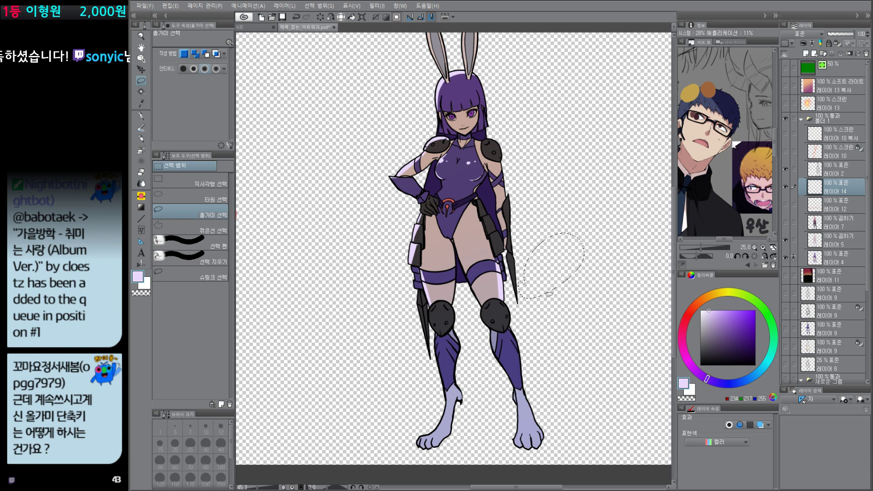
left_click_drag(539, 331, 557, 335)
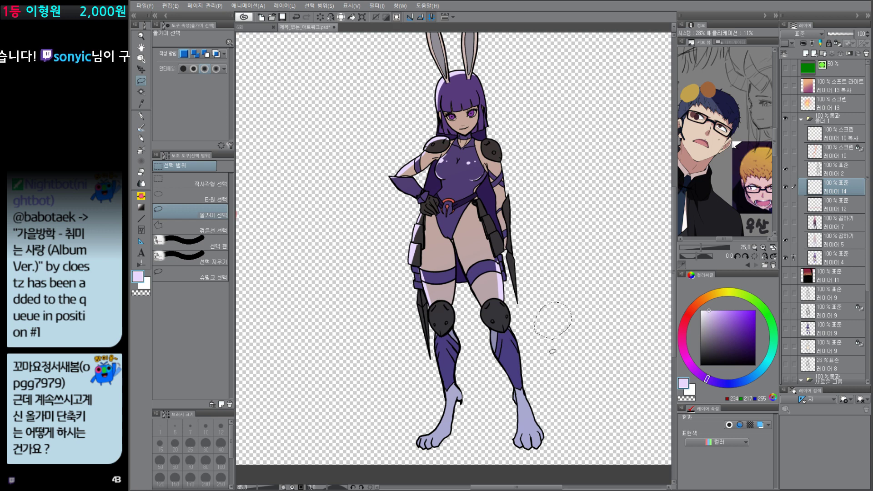
left_click(556, 406)
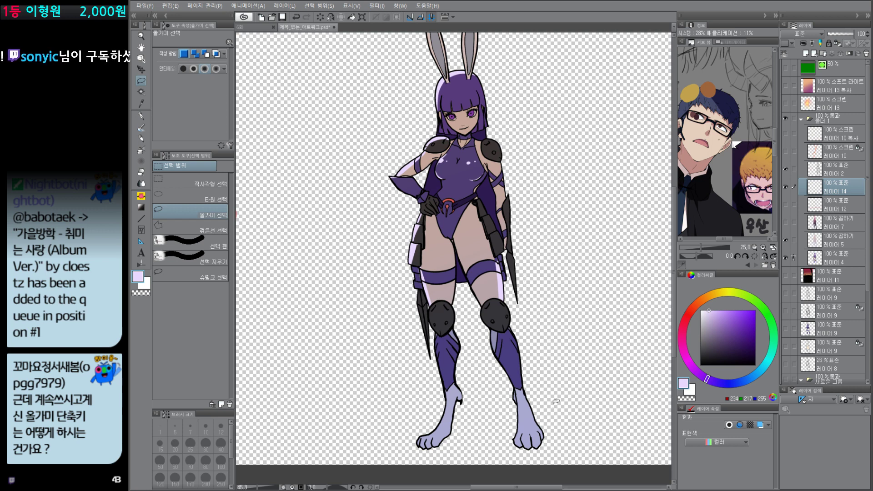
Step: Show Soft Light layer 13 copy, Screen layer 13 and the folder's layers from Screen layer 10 copy down to Multiply layer 7
scroll(555, 401, "down", 3)
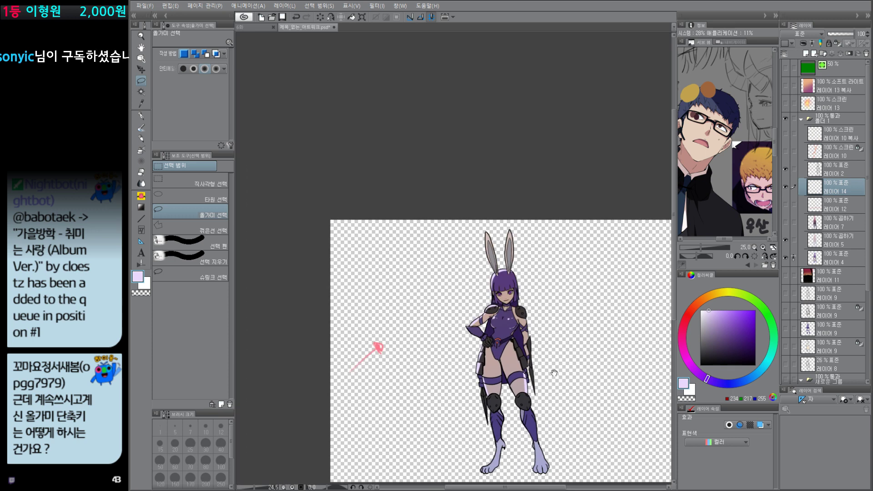
left_click_drag(553, 372, 555, 351)
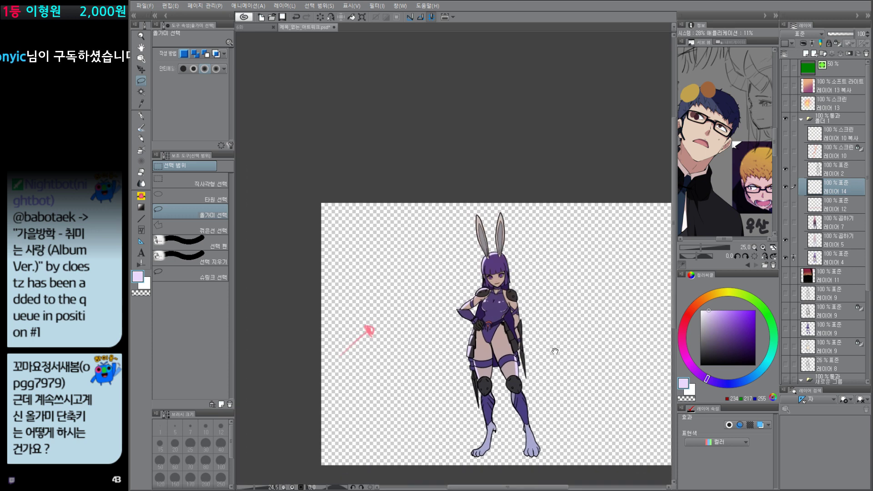
left_click(786, 85)
left_click(785, 103)
left_click_drag(786, 133, 786, 222)
Step: Delete Multiply shadow layer 7 and undo the deletion
left_click(837, 223)
key("Delete")
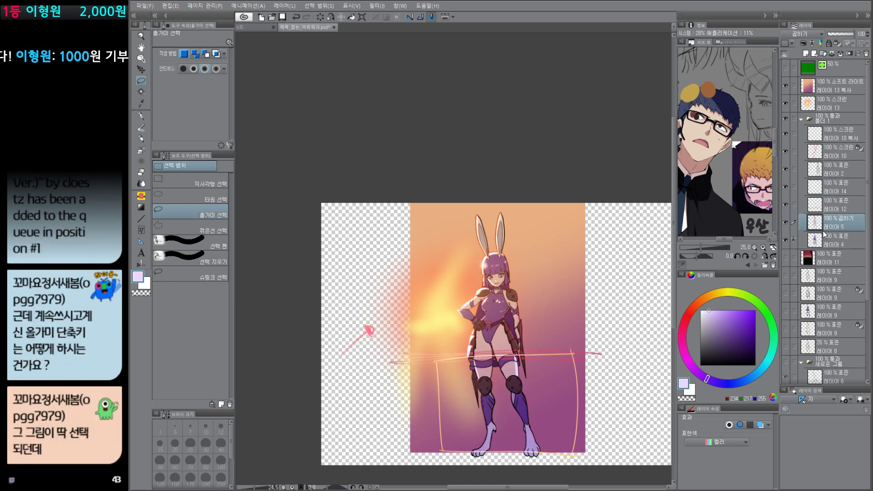
key("ctrl+z")
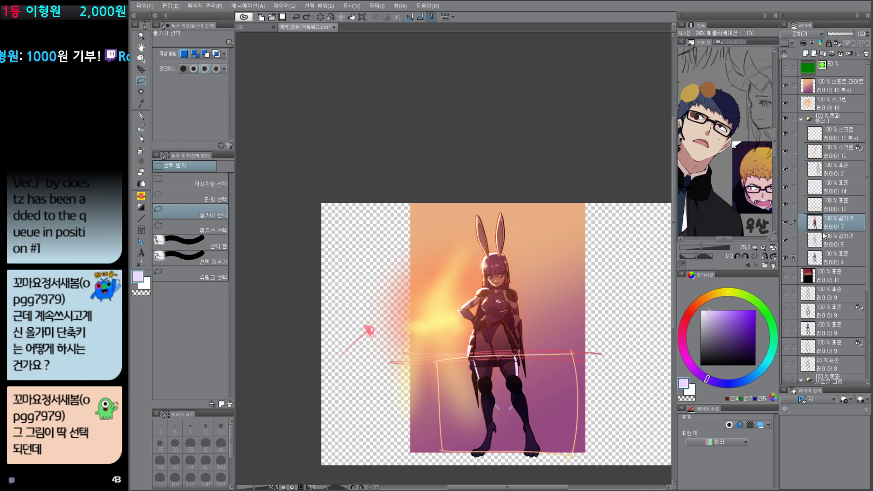
Step: Show background layer 11 and preview the skin, bodysuit and black armour areas using reference-layer Auto Select and Quick Mask
left_click(787, 277)
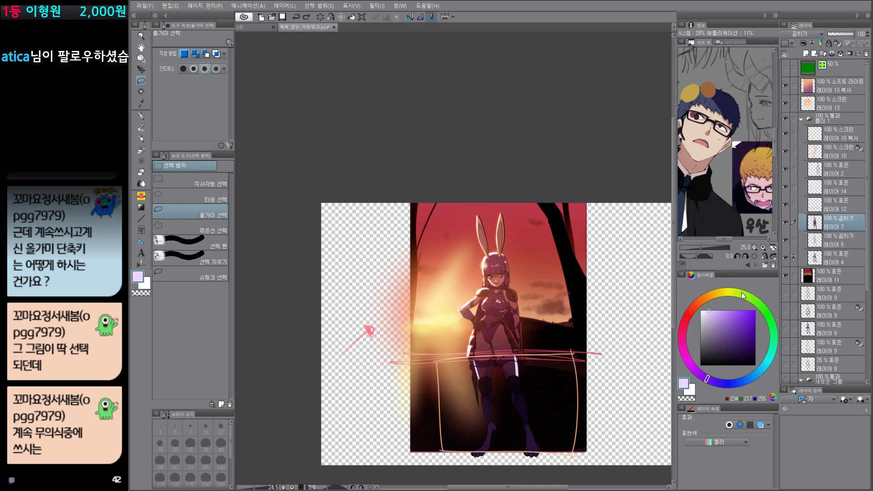
scroll(511, 348, "up", 3)
key("w")
left_click(493, 332)
key("q")
key("q")
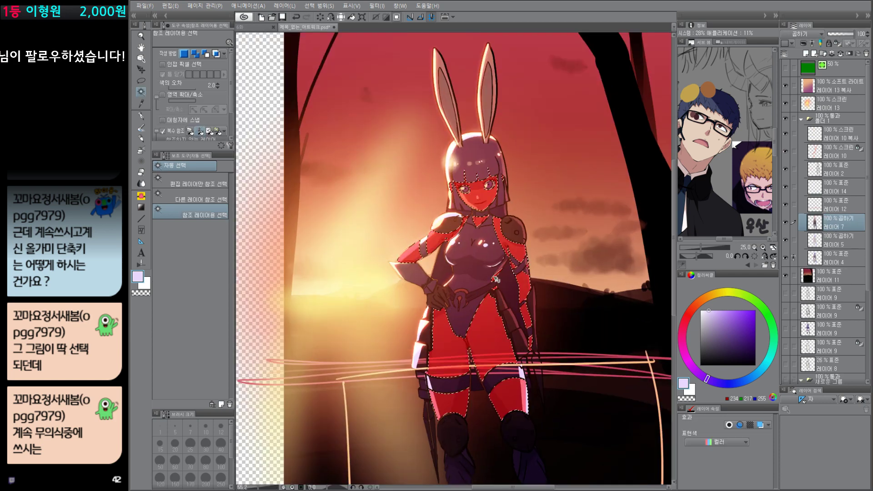
left_click(493, 265)
key("q")
Step: Preview the hair, dark purple cape and rabbit-ear colour areas as Auto Select selections with Quick Mask
key("q")
left_click(509, 222)
key("q")
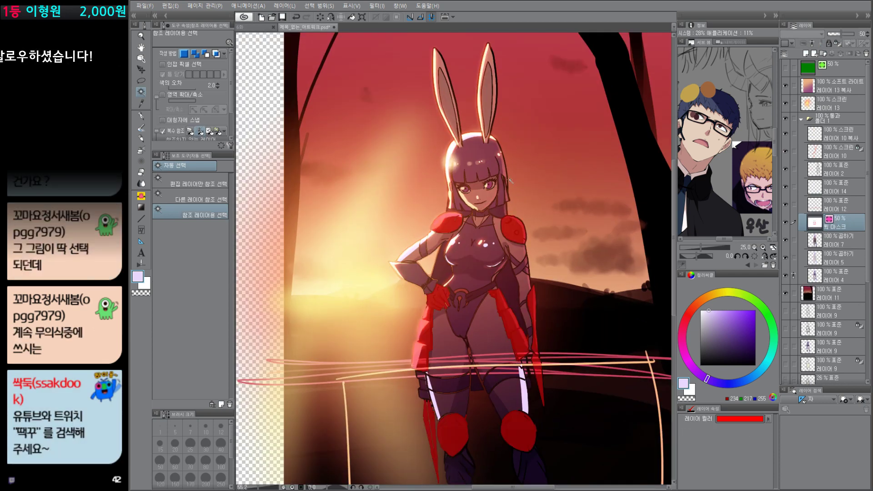
key("q")
left_click(496, 166)
key("q")
key("q")
left_click(502, 212)
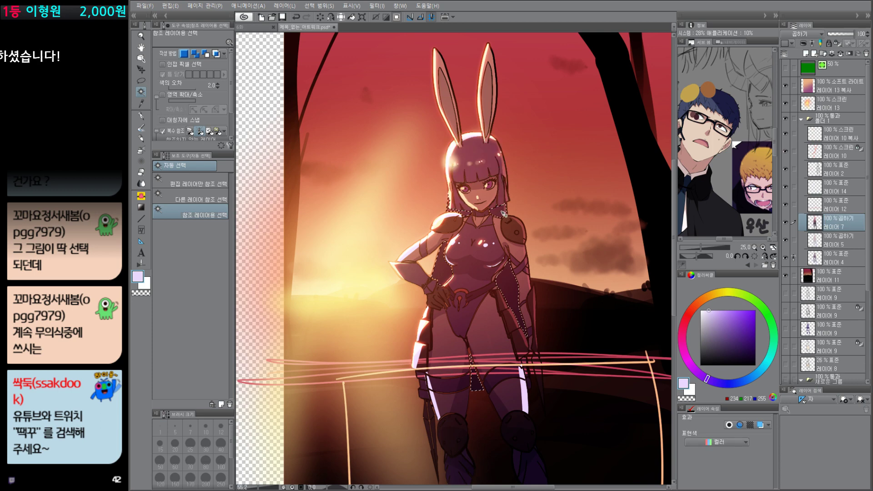
key("q")
key("q")
left_click(493, 56)
Step: Preview the skin and bodysuit areas once more with Auto Select and Quick Mask
key("q")
key("q")
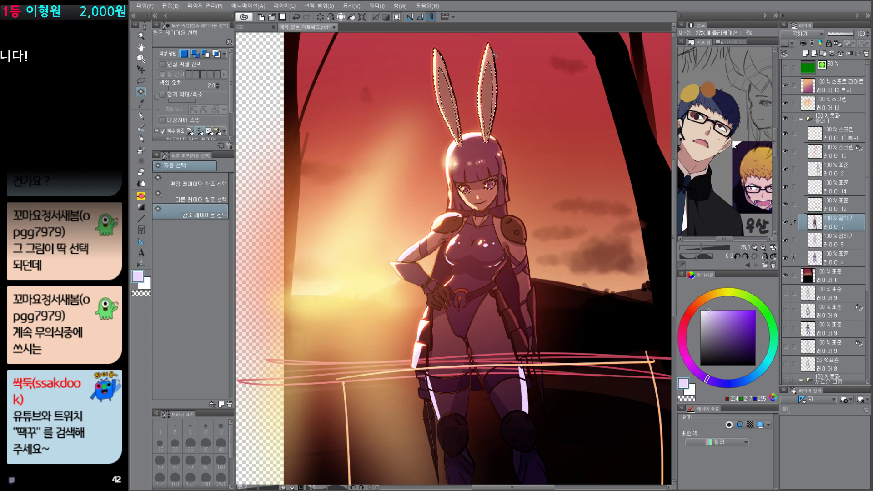
key("q")
key("q")
left_click(498, 231)
key("q")
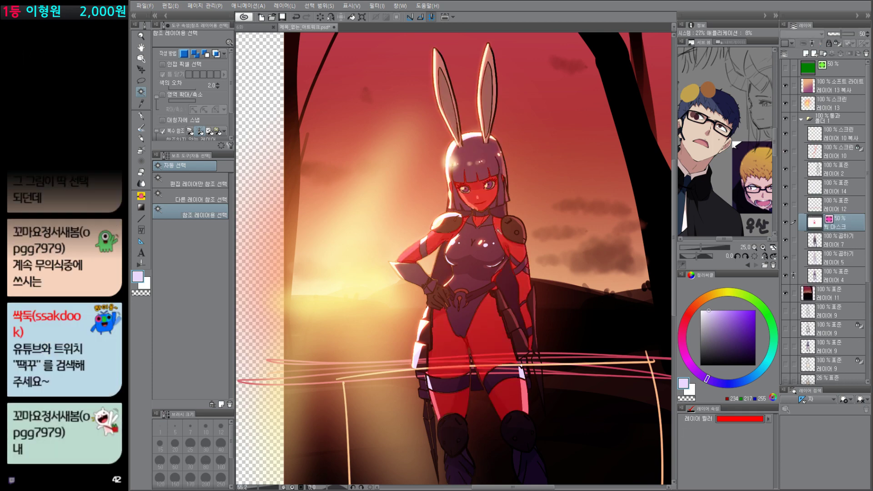
key("q")
left_click(489, 247)
key("q")
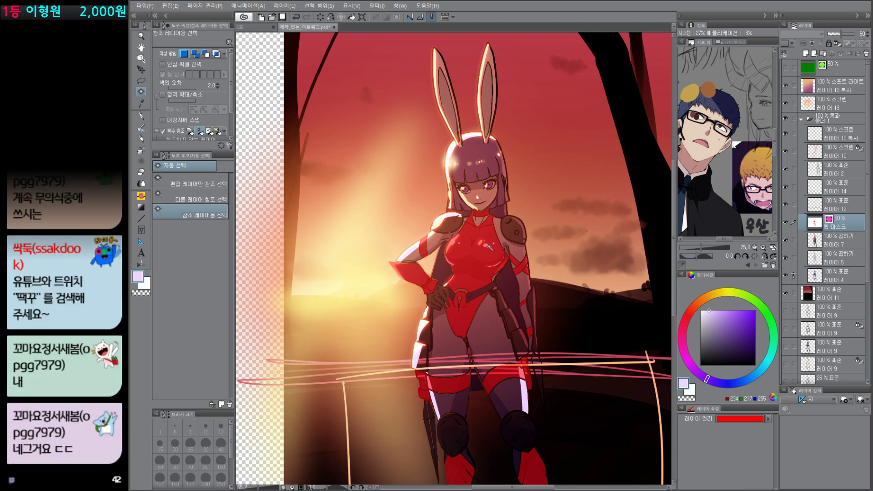
key("q")
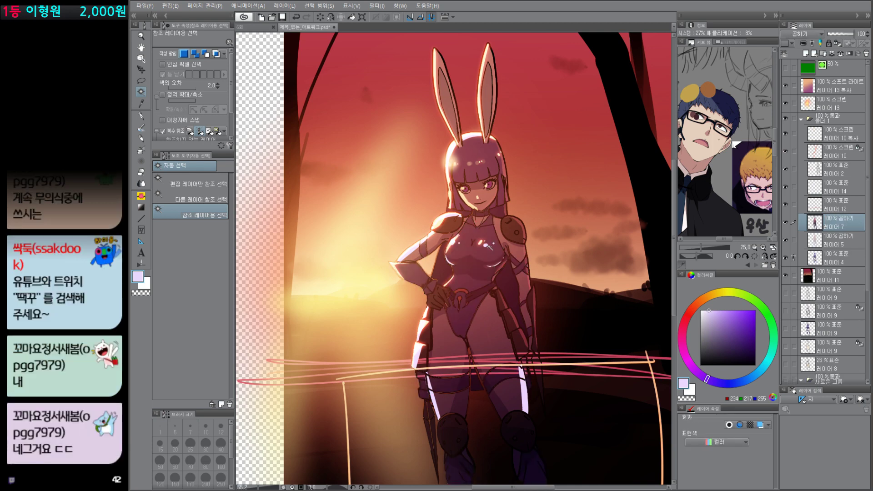
Step: Isolate flat colour layer 4 to examine its separate colour areas and bring the other layers back
left_click_drag(568, 408, 563, 357)
scroll(566, 359, "down", 3)
left_click(786, 258, "alt")
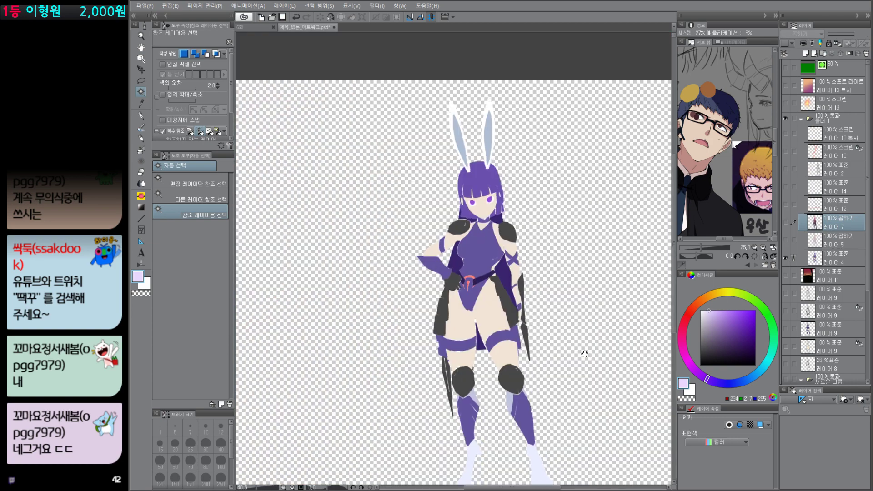
scroll(506, 391, "up", 3)
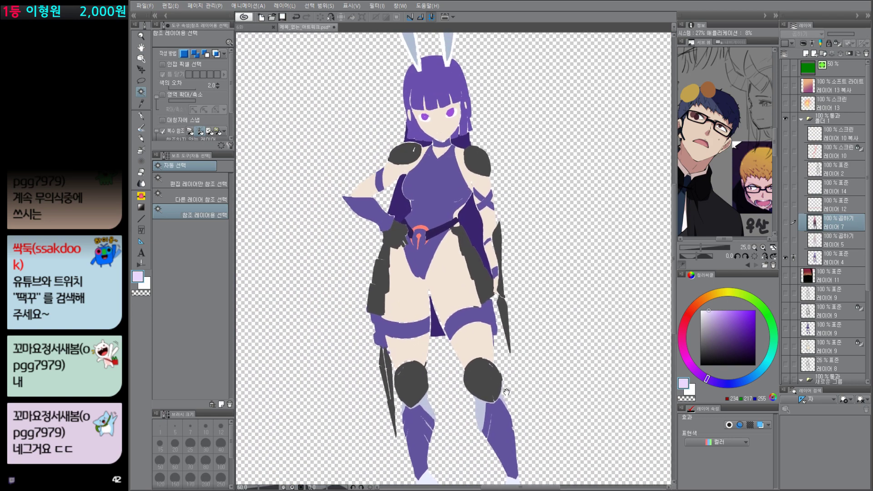
left_click_drag(507, 391, 503, 458)
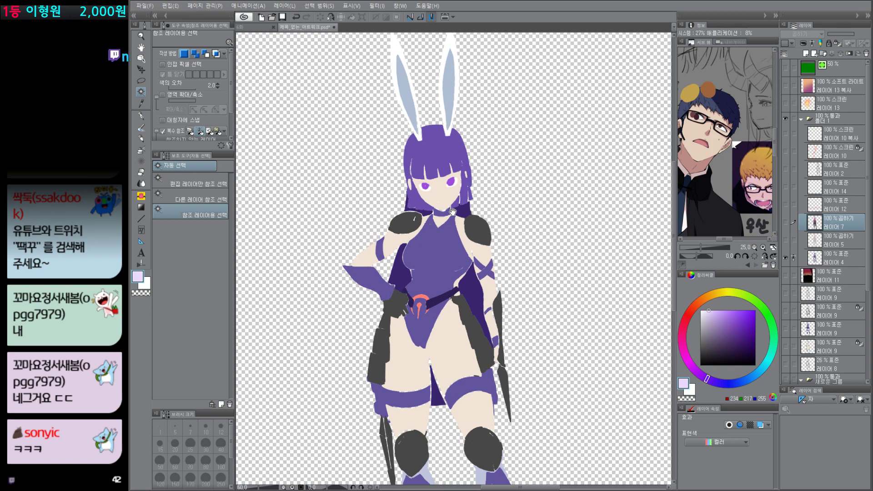
scroll(505, 345, "up", 2)
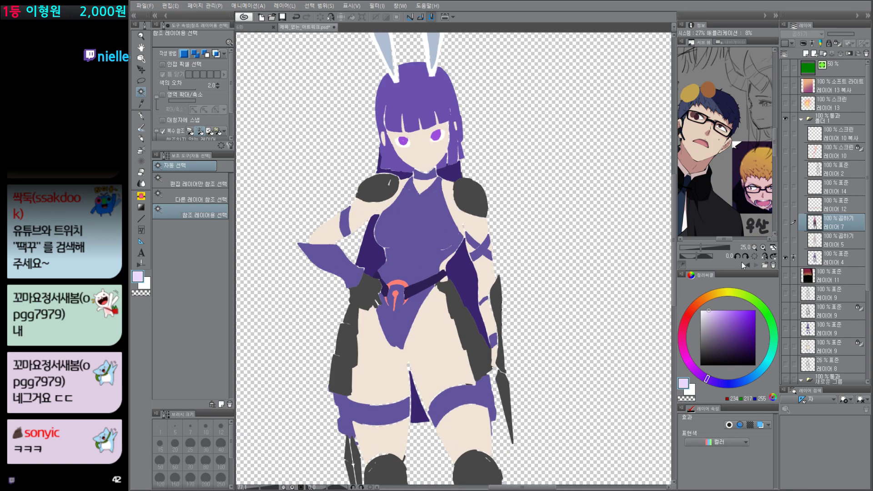
left_click(787, 258, "alt")
Step: Make Multiply layer 5 active, auto-select the character's skin and display the selection as a Quick Mask
scroll(583, 355, "down", 5)
left_click_drag(587, 337, 565, 306)
left_click(834, 256)
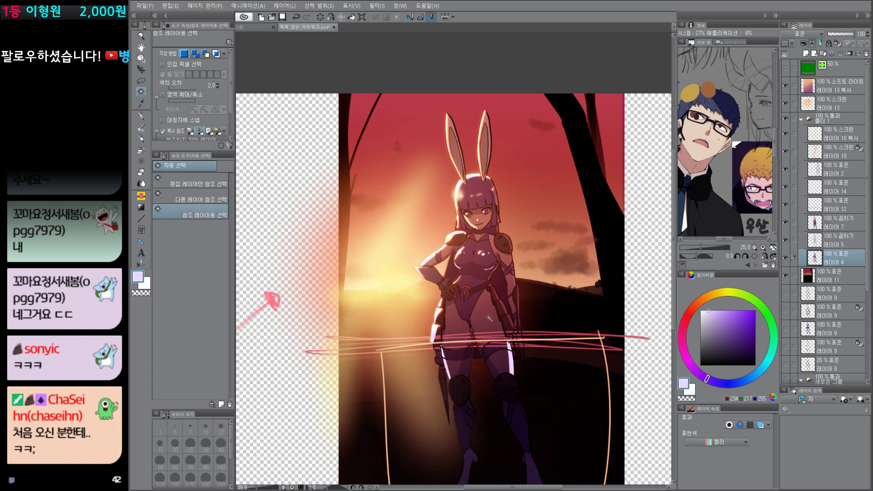
left_click(804, 246)
left_click(485, 308)
key("q")
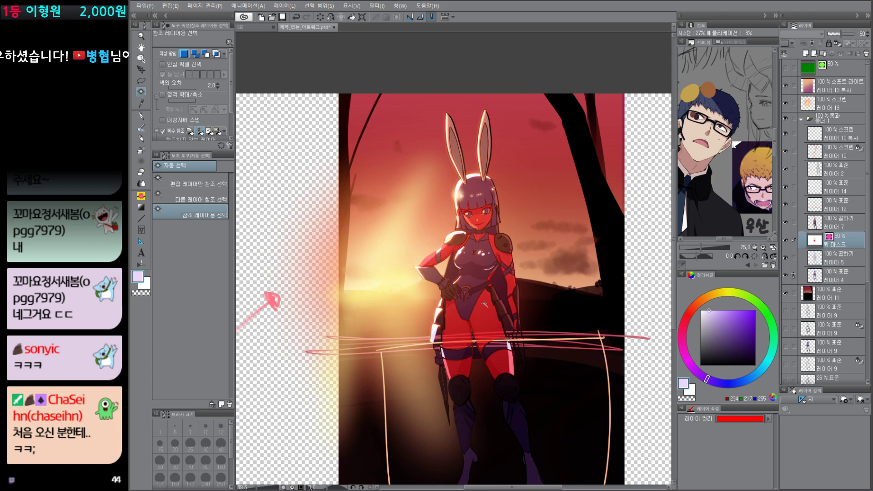
Step: Preview the character's skin and purple bodysuit areas as Auto Select selections, checking each with Quick Mask
left_click(511, 243)
key("q")
key("q")
key("q")
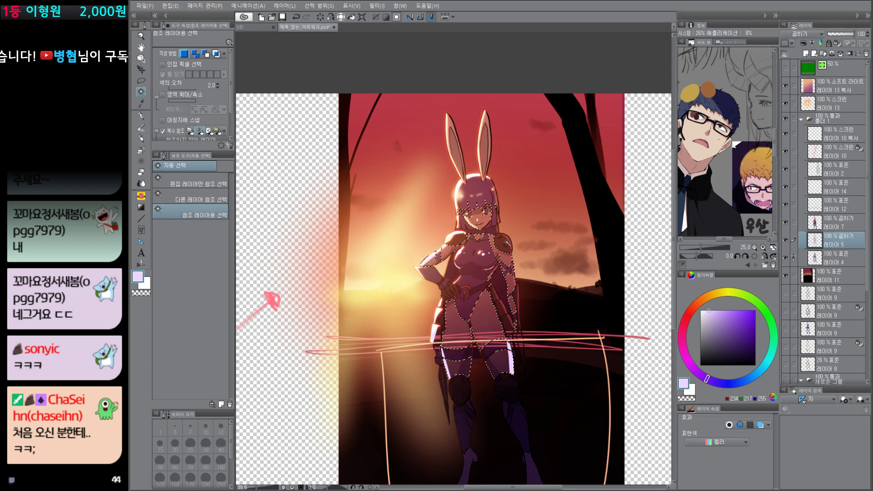
left_click(509, 245)
key("q")
key("q")
left_click(507, 258)
key("q")
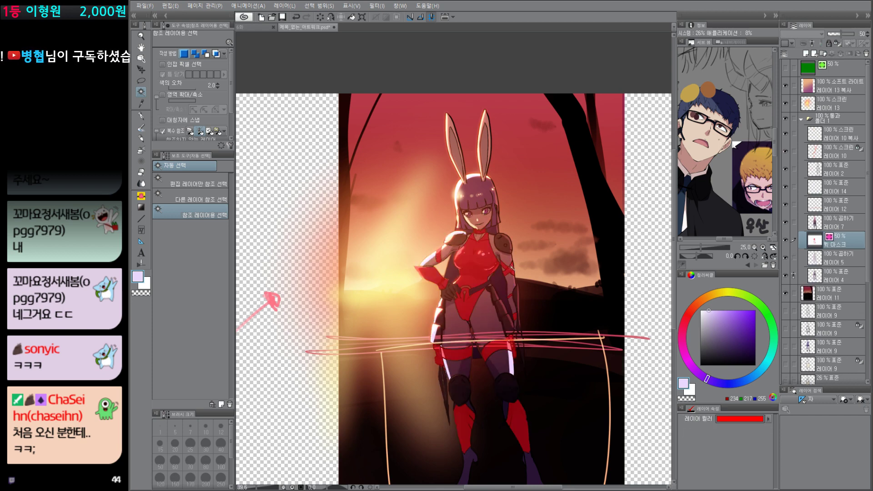
Step: Preview the dark armour, hair and inner rabbit-ear areas as Auto Select selections with Quick Mask
key("q")
left_click(506, 246)
key("q")
key("q")
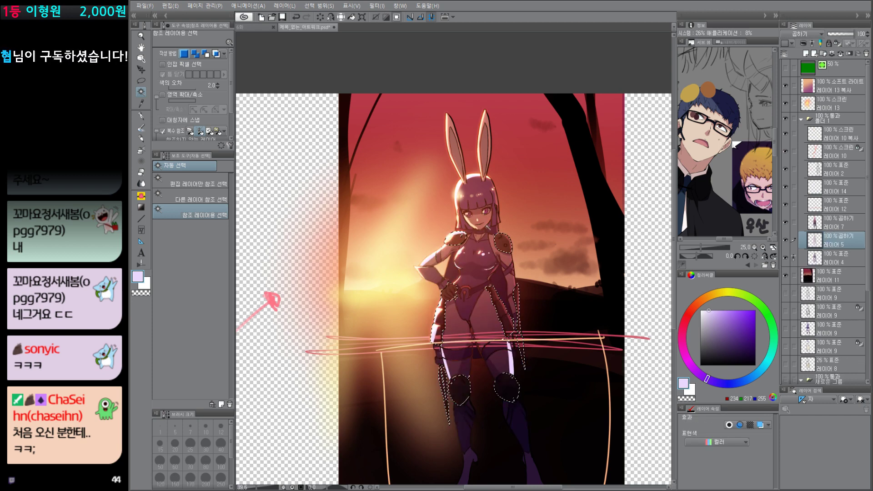
left_click(487, 195)
key("q")
key("q")
left_click(485, 154)
Step: Preview the cape lining and knee armour areas with Auto Select and Quick Mask, and clear the selection
key("q")
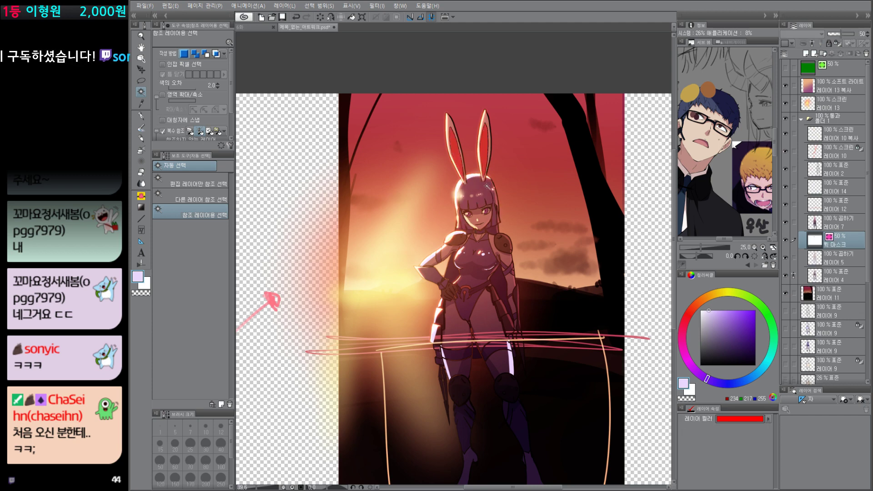
key("q")
left_click(493, 266)
key("q")
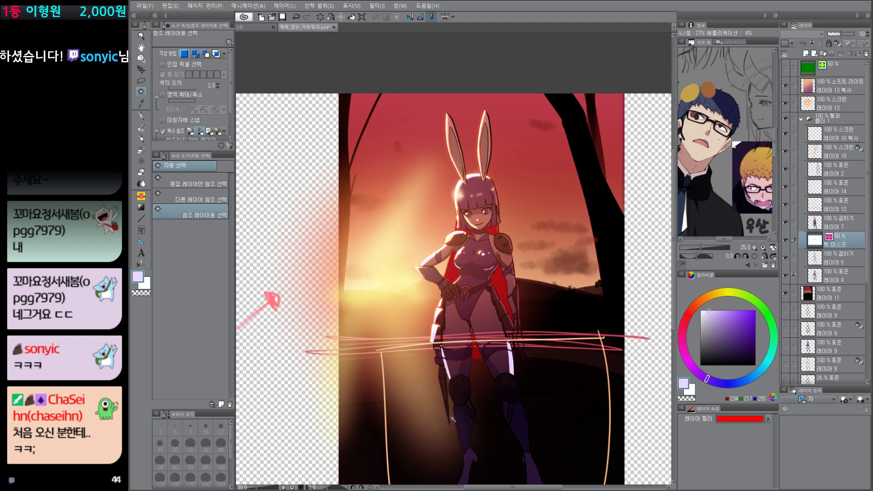
key("q")
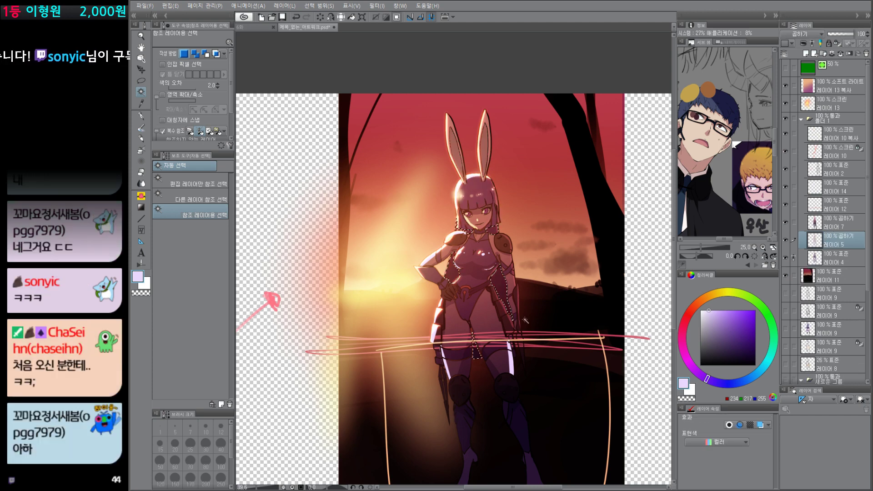
left_click(460, 391)
key("q")
left_click(509, 269)
key("q")
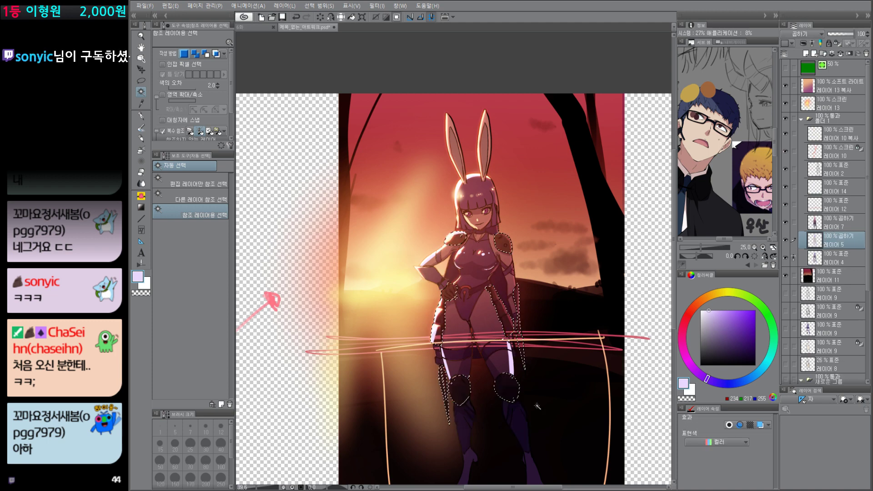
key("q")
key("q")
key("ctrl+d")
scroll(539, 405, "down", 3)
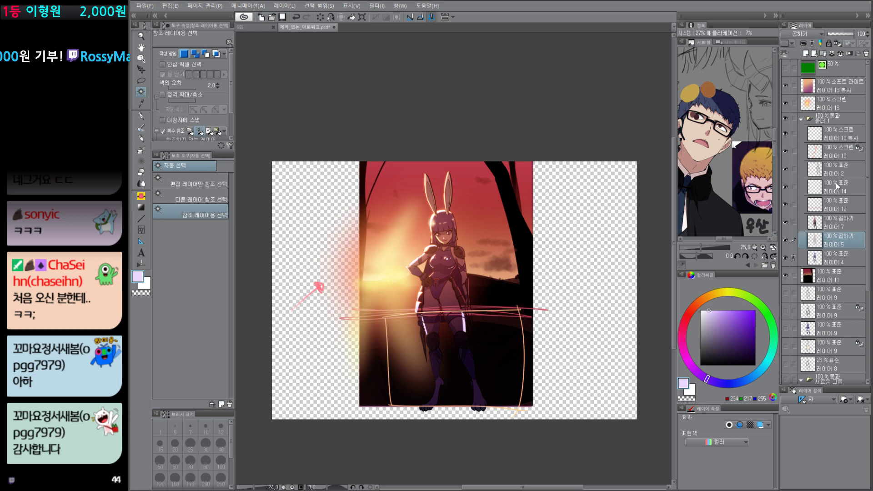
Step: Hide the colour, shadow, glow and sunset background layers, keeping the line art on layer 2 visible
left_click(786, 240)
left_click(786, 222)
left_click(785, 258)
left_click(785, 204)
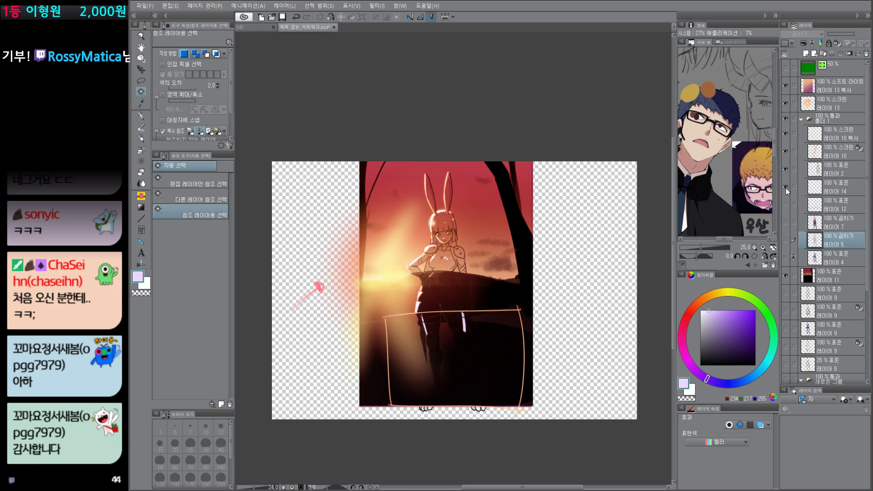
left_click(786, 187)
left_click(786, 169)
left_click(786, 152)
left_click(785, 103)
left_click(785, 85)
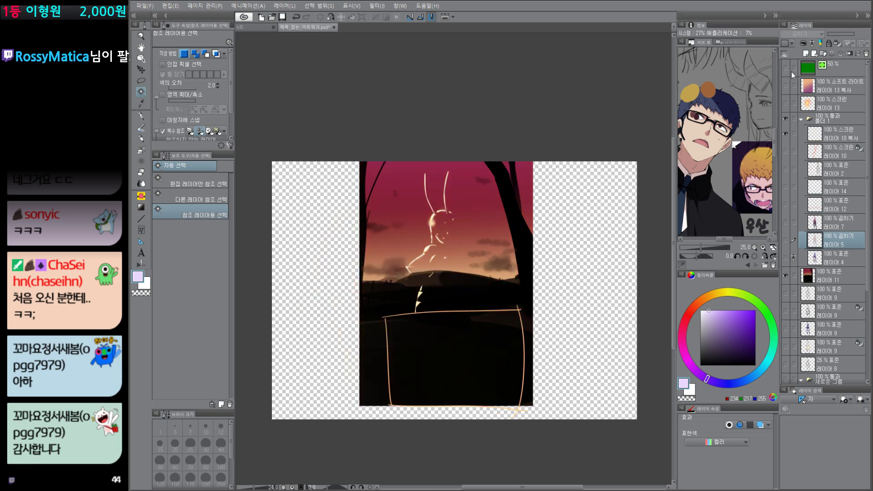
left_click(786, 169)
left_click(786, 134)
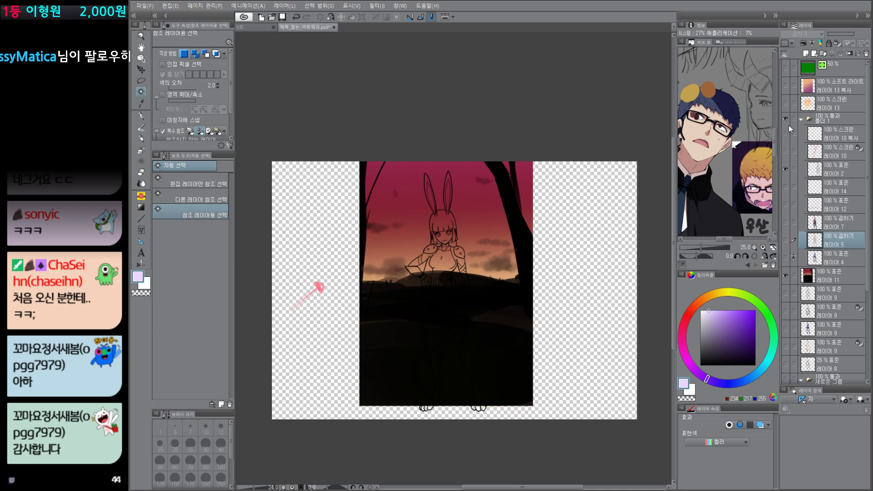
left_click(785, 276)
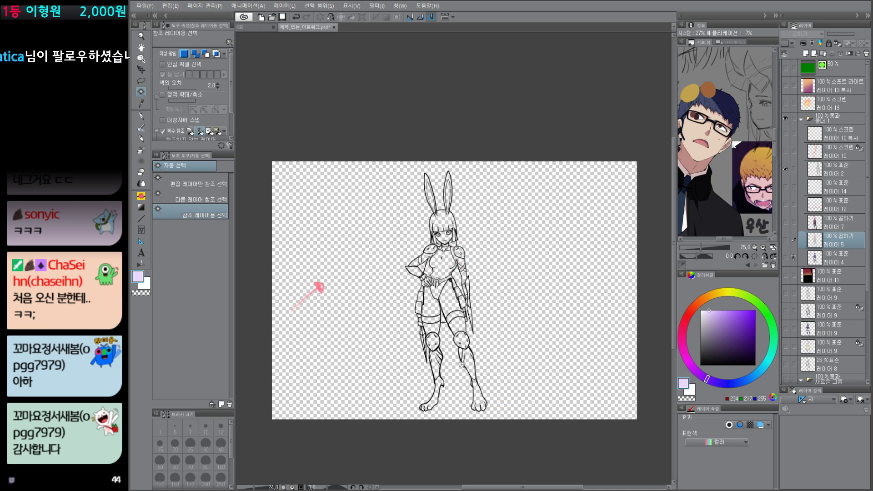
Step: Show flat colour layer 4 beneath the line art
scroll(462, 364, "up", 3)
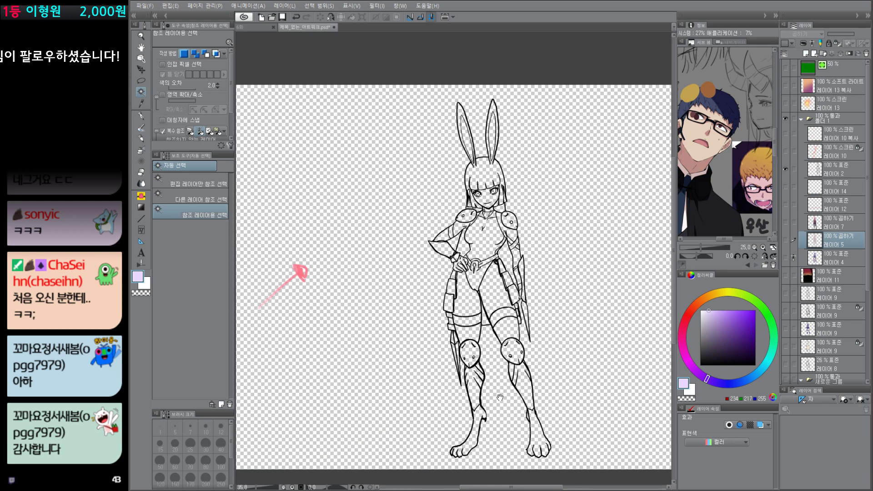
left_click_drag(572, 408, 553, 399)
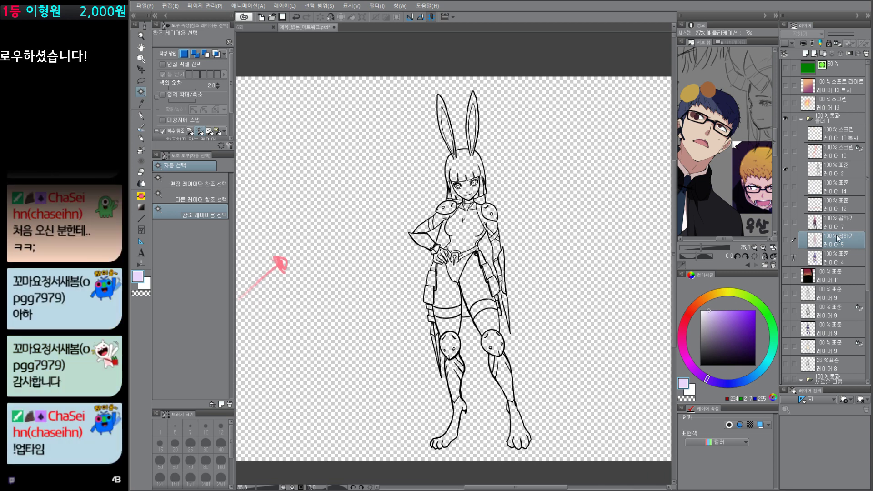
left_click(785, 257)
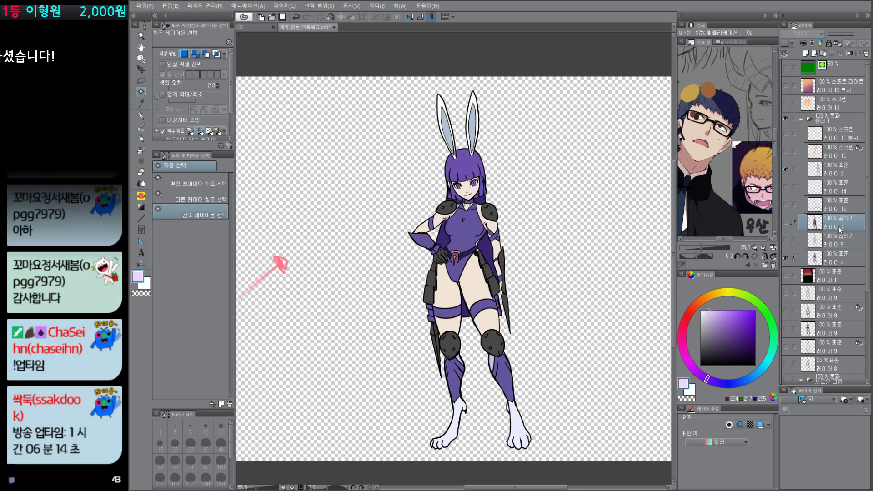
Step: Add a new layer above Multiply layer 5 and draw a greyish-purple (139, 123, 159) light-direction arrow beside the character's head with the pen
key("ctrl+shift+n")
left_click_drag(715, 343, 709, 334)
key("p")
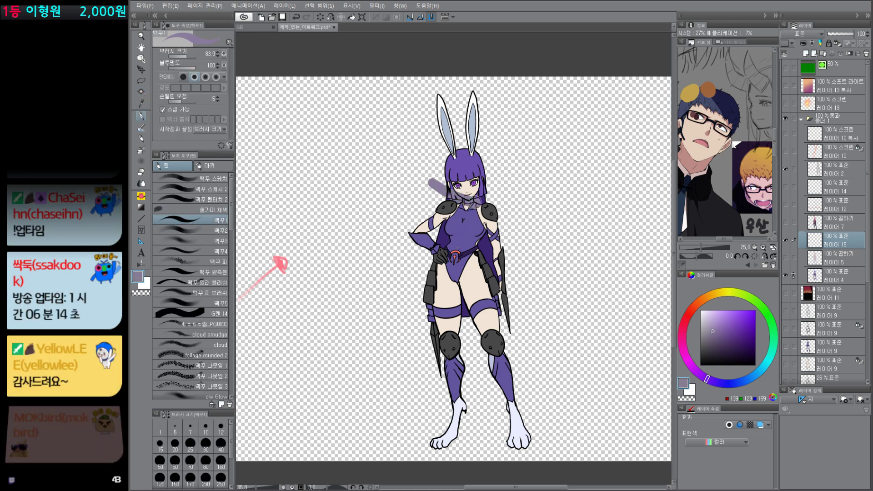
left_click_drag(306, 95, 367, 162)
mouse_move(336, 154)
left_mouse_down()
mouse_move(349, 164)
mouse_move(372, 135)
left_mouse_up()
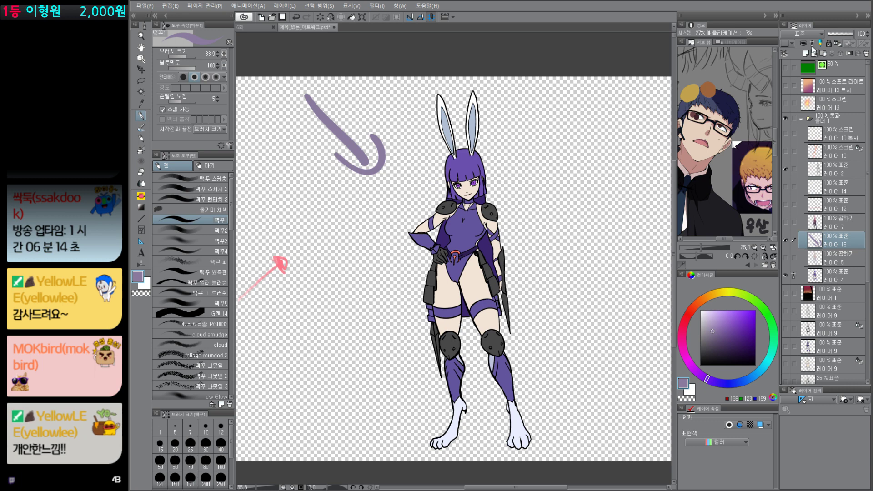
Step: Set the new layer's blending mode to Multiply and draw a second, smaller light-direction arrow below the first
left_click(806, 34)
left_click(794, 59)
left_click_drag(312, 185, 364, 220)
mouse_move(342, 182)
left_mouse_down()
mouse_move(366, 214)
mouse_move(334, 224)
left_mouse_up()
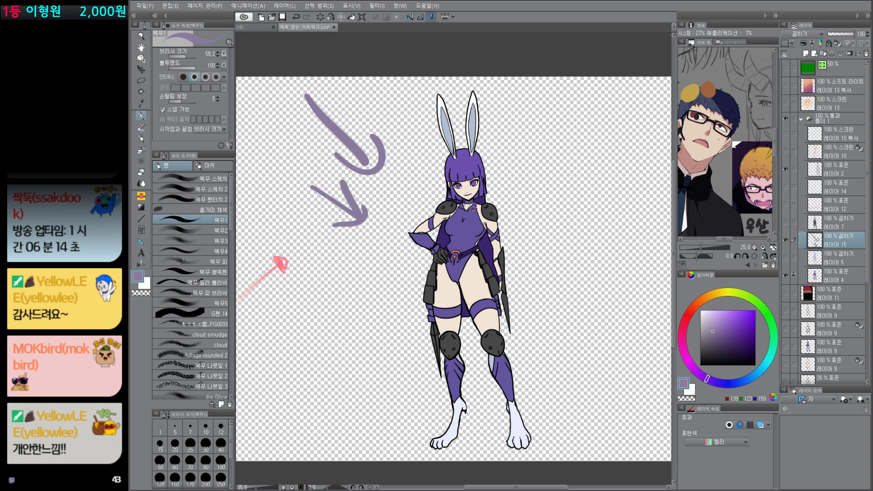
Step: Paint loose Multiply shadows under the chin and bust, across the hips and down both legs to the feet
mouse_move(441, 195)
left_mouse_down()
mouse_move(499, 201)
mouse_move(470, 207)
left_mouse_up()
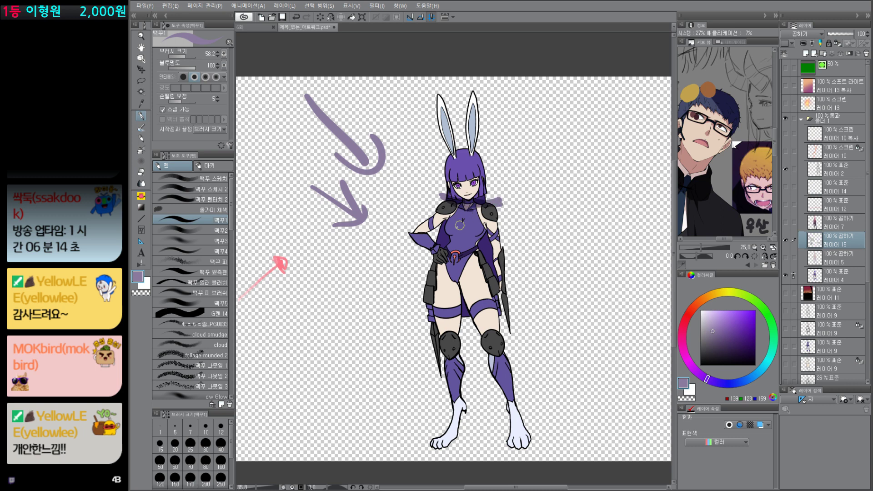
mouse_move(447, 237)
left_mouse_down()
mouse_move(493, 237)
mouse_move(452, 240)
mouse_move(463, 258)
mouse_move(485, 255)
left_mouse_up()
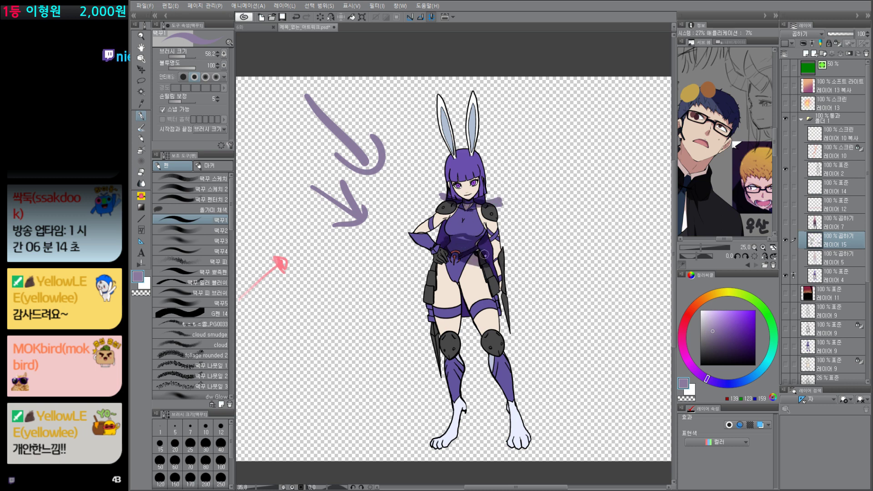
left_click_drag(436, 265, 469, 337)
mouse_move(450, 273)
left_mouse_down()
mouse_move(464, 316)
mouse_move(455, 296)
mouse_move(453, 337)
mouse_move(458, 320)
left_mouse_up()
mouse_move(460, 282)
left_mouse_down()
mouse_move(464, 265)
mouse_move(493, 306)
mouse_move(516, 435)
mouse_move(490, 364)
mouse_move(512, 440)
left_mouse_up()
mouse_move(512, 441)
left_mouse_down()
mouse_move(486, 358)
mouse_move(522, 444)
left_mouse_up()
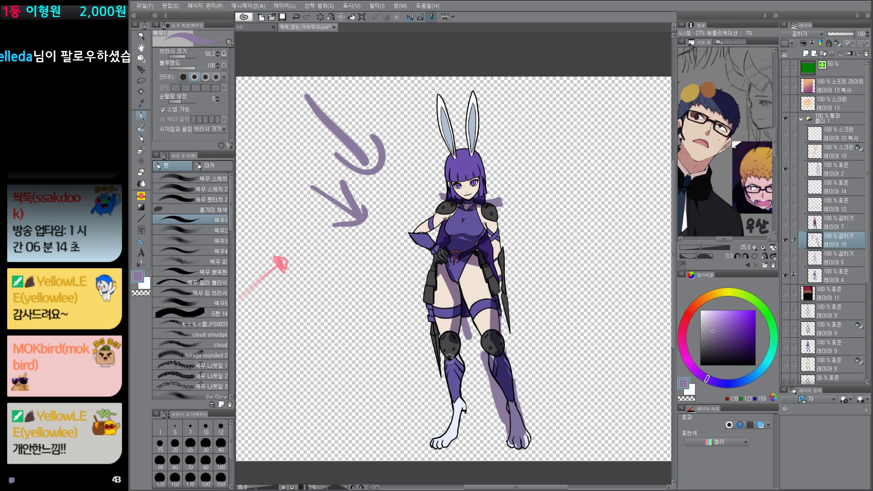
left_click_drag(450, 358, 468, 397)
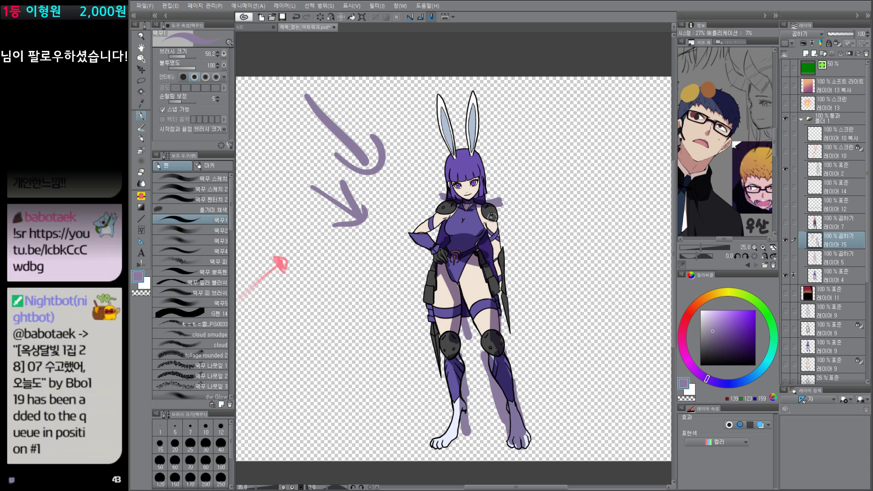
Step: Redraw the light-direction arrow near the shoulder at a steeper angle and shade the far side of the hair
left_click_drag(392, 176, 427, 207)
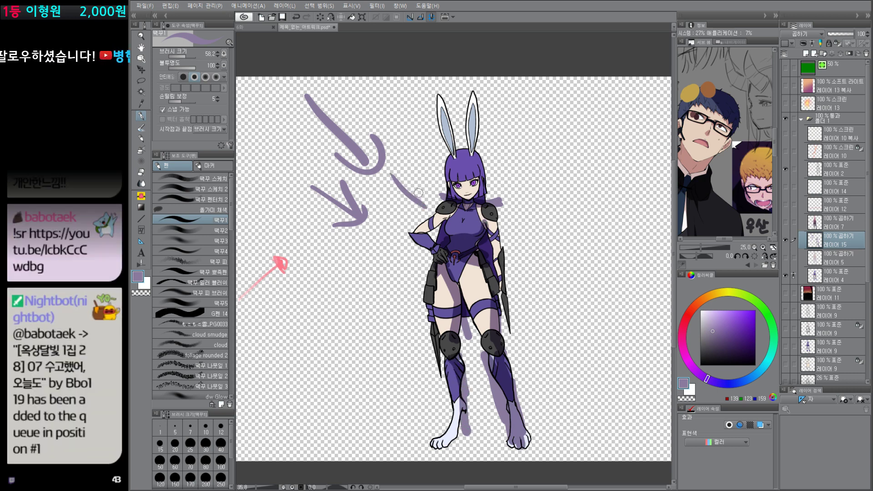
key("ctrl+z")
left_click_drag(405, 150, 428, 195)
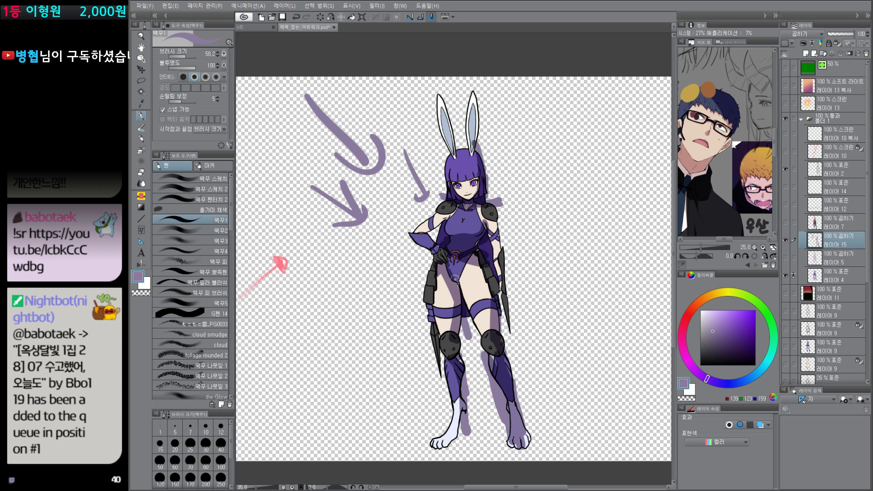
Step: Choose the hard eraser, and with the pen extend loose shadow strokes past the outlines between the lower legs and along the arm and blade
key("e")
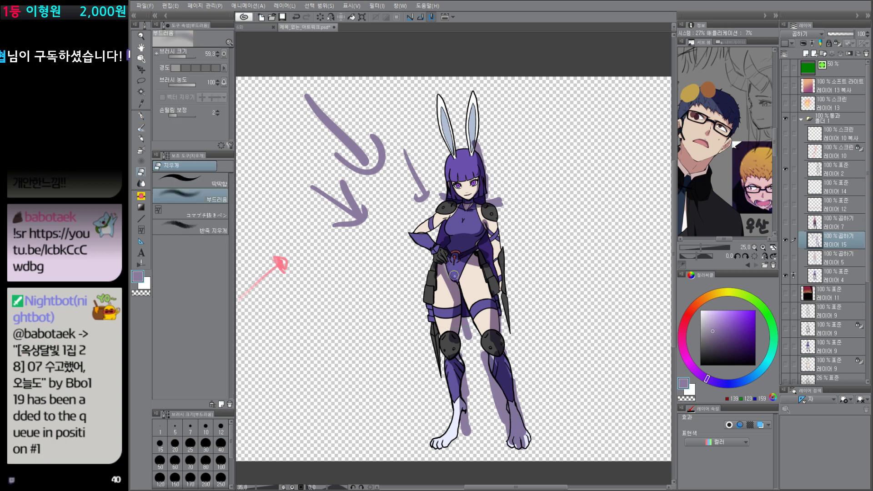
left_click(211, 183)
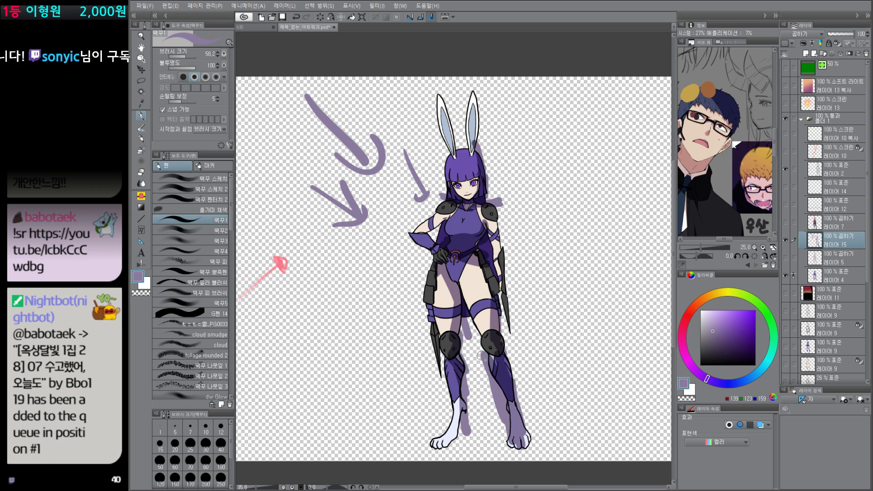
mouse_move(490, 354)
left_mouse_down()
mouse_move(491, 403)
mouse_move(472, 391)
mouse_move(452, 458)
left_mouse_up()
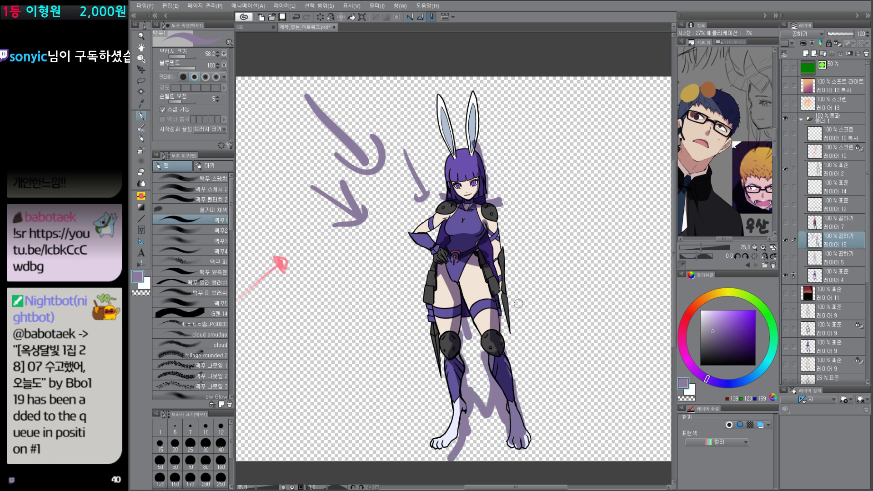
left_click_drag(499, 223, 504, 307)
left_click_drag(498, 249, 525, 360)
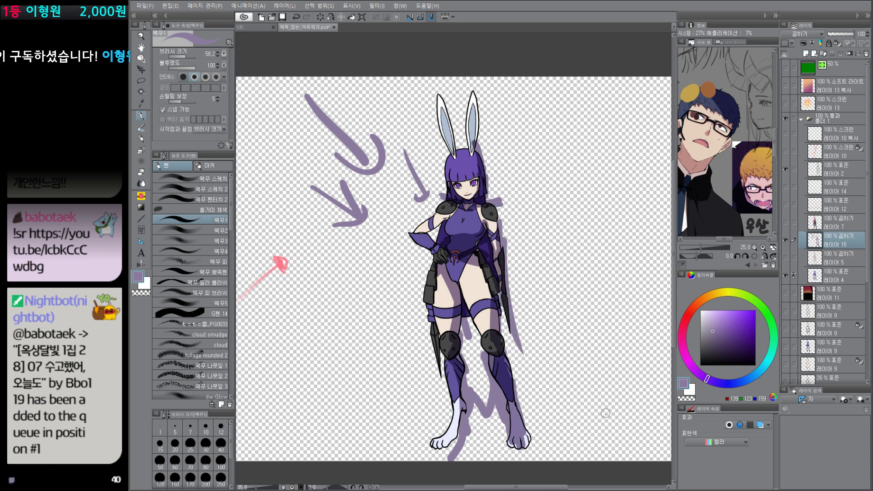
Step: Select the painted area of flat colour layer 4, clear everything outside it on the shadow layer, and deselect
left_click(815, 275, "ctrl")
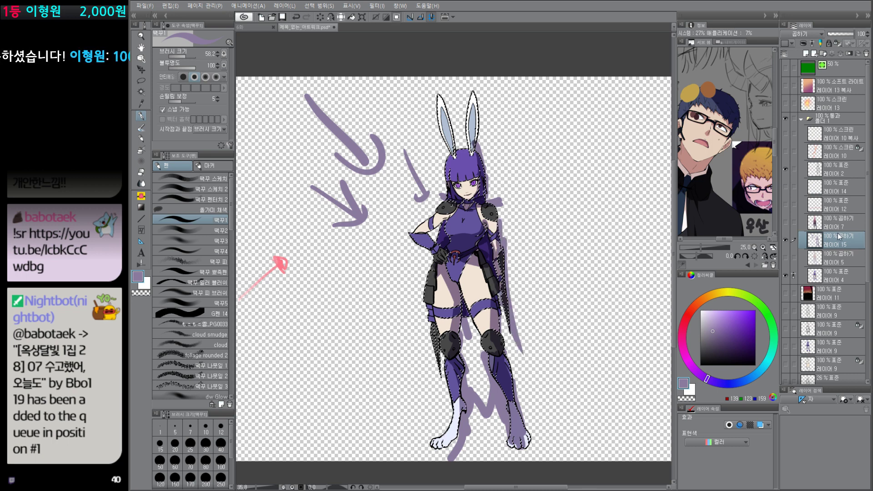
key("shift+Delete")
key("ctrl+d")
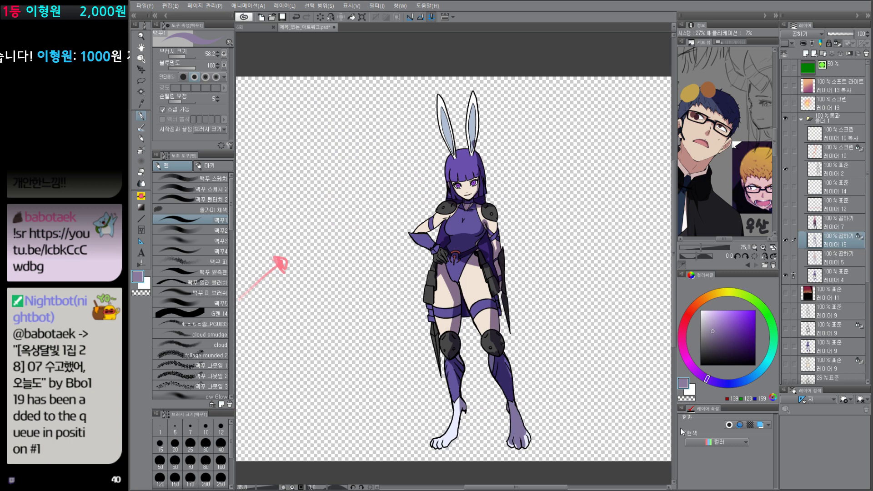
Step: Refill the transparency-locked shadow with a bluer grey and blend dusky pink (185, 123, 160) diagonally over it with a foreground-to-transparent gradient
left_click(733, 348)
key("alt+Delete")
left_click(683, 343)
left_click(718, 325)
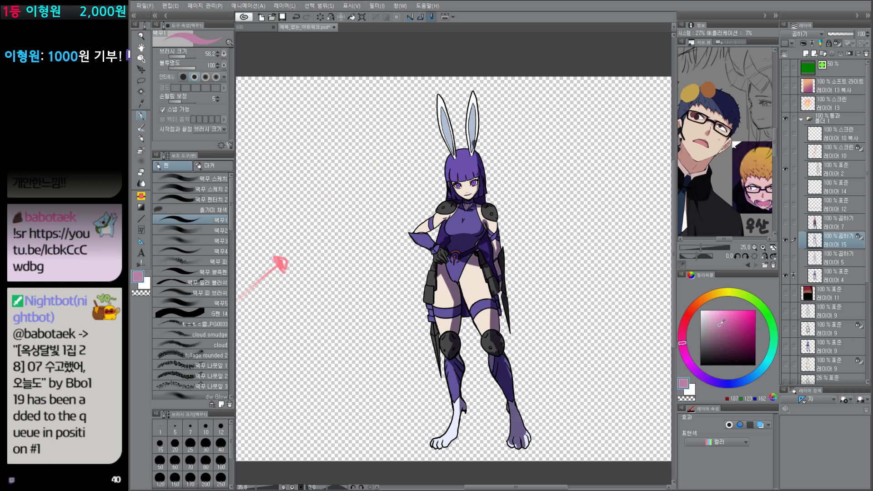
key("/")
key("/")
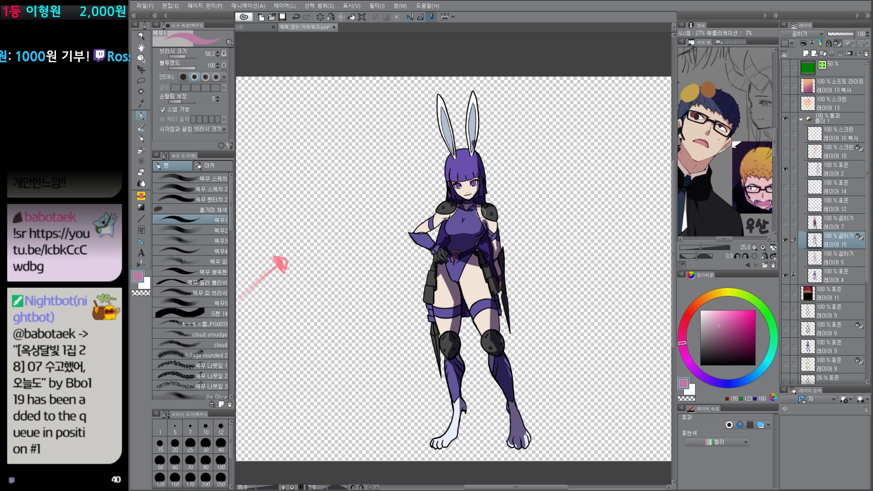
key("g")
left_click_drag(416, 98, 528, 453)
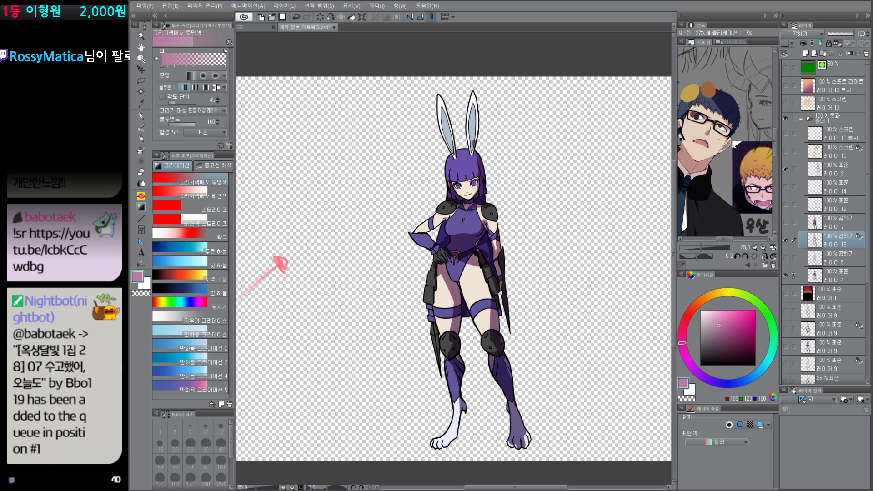
Step: Close the rabbit-eared character artwork without saving its changes
key("e")
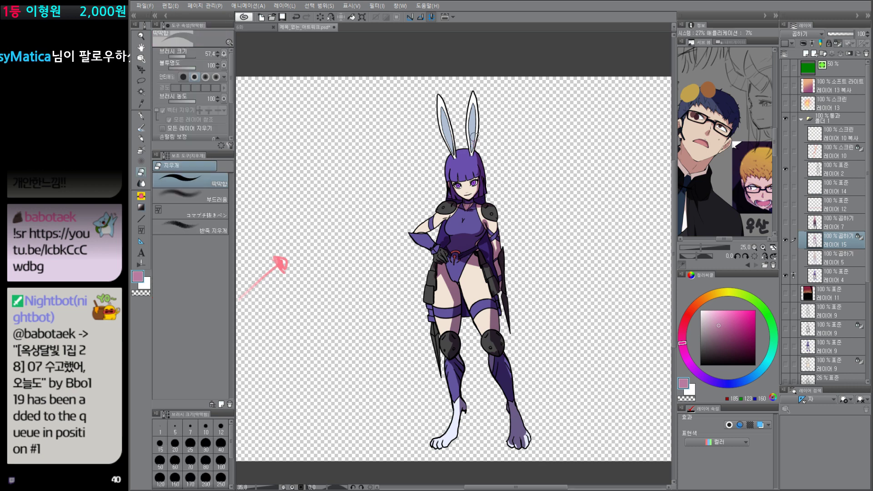
left_click(333, 27)
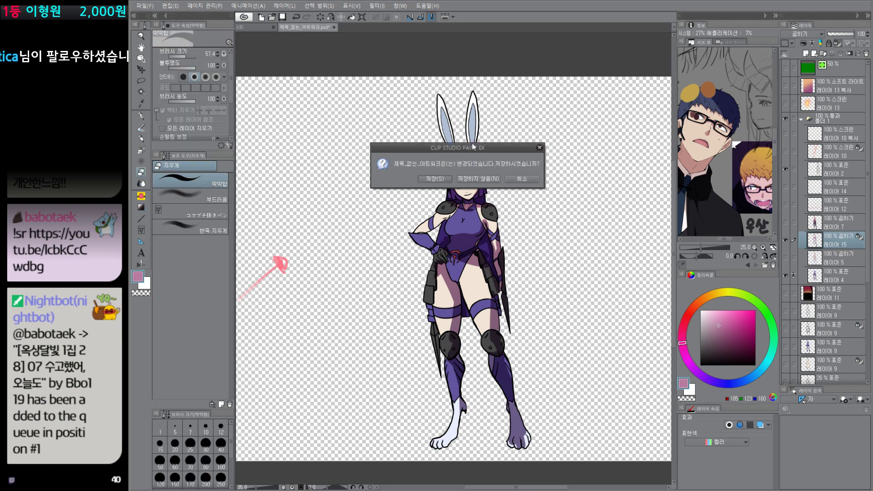
left_click(482, 180)
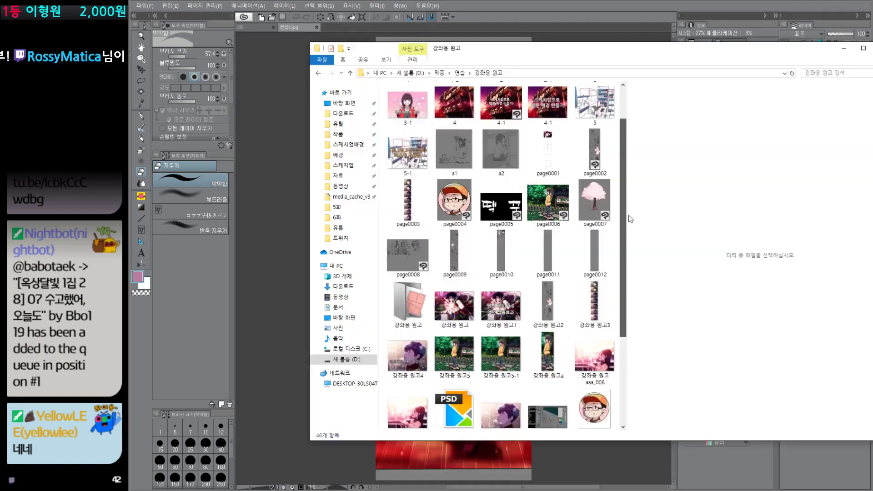
Step: Open page0003, the column of shading stages of the boy's profile, from the 강좌용 원고 folder
mouse_move(627, 216)
left_mouse_down()
mouse_move(627, 171)
mouse_move(629, 207)
left_mouse_up()
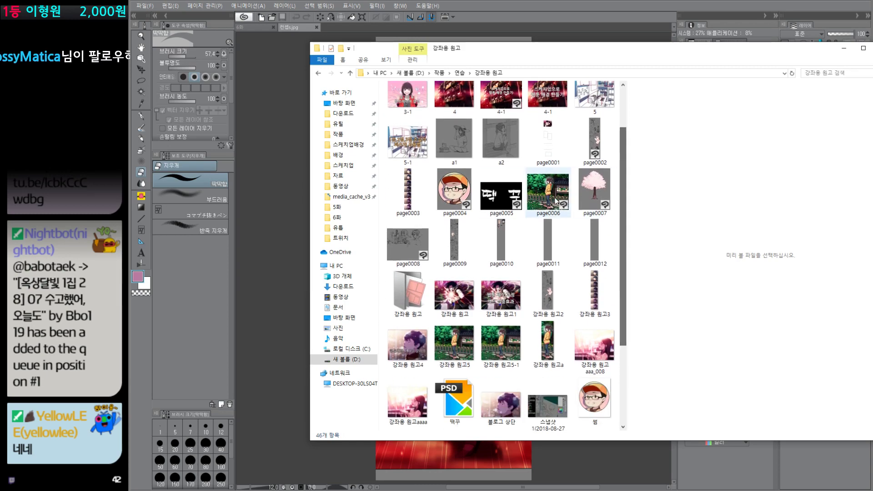
left_click(409, 191)
scroll(409, 191, "up", 2)
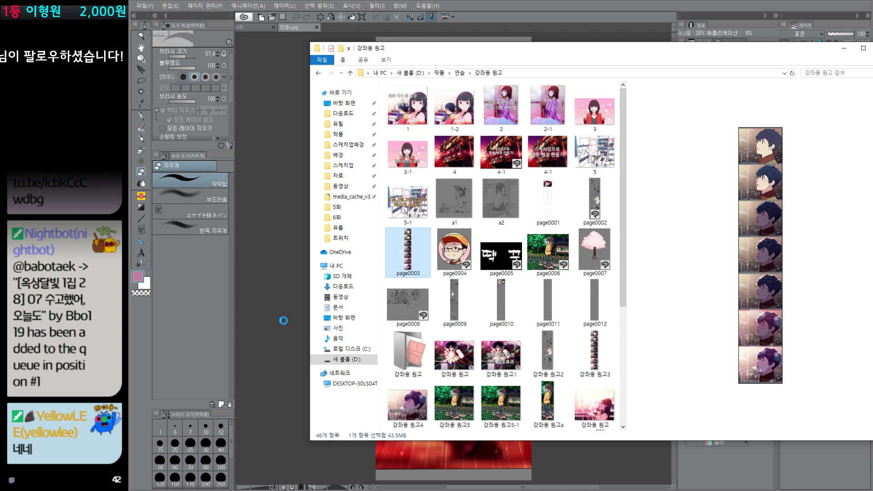
left_click(200, 322)
left_click_drag(489, 329, 489, 360)
scroll(489, 360, "up", 5)
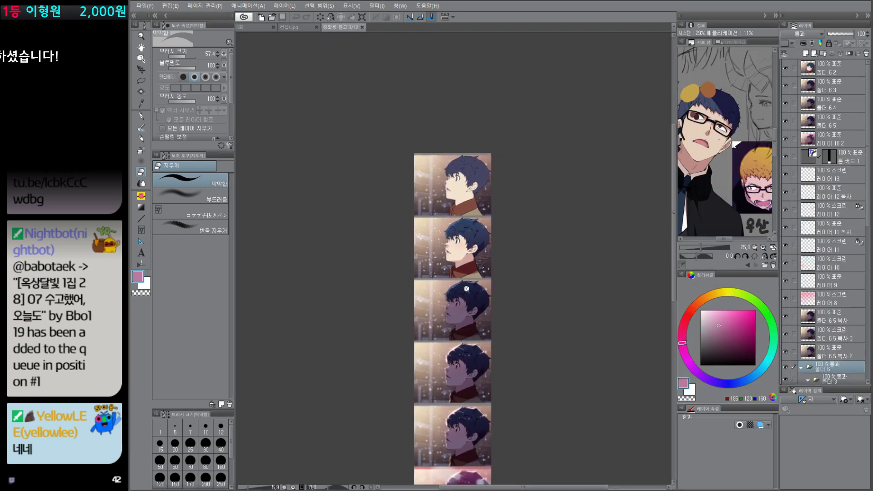
scroll(482, 336, "up", 2)
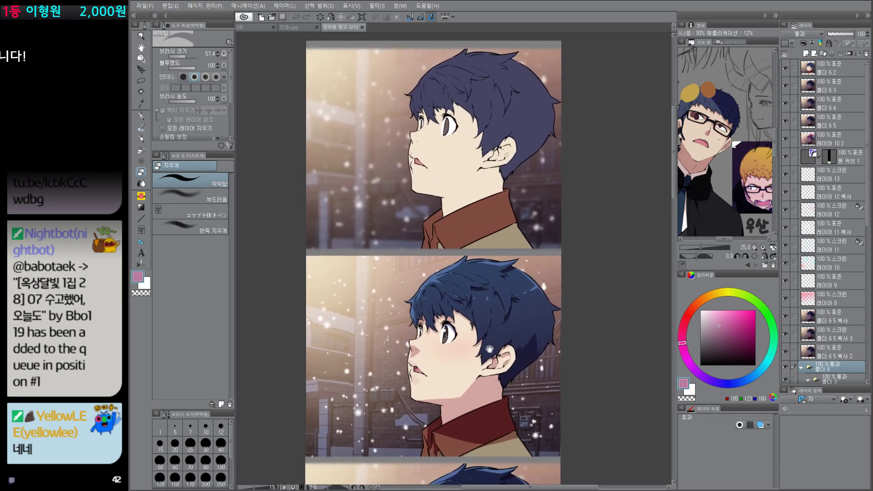
Step: Add a new layer above 폴더 6 2 and choose the pen in dark magenta for annotating the second panel
left_click_drag(552, 322, 555, 318)
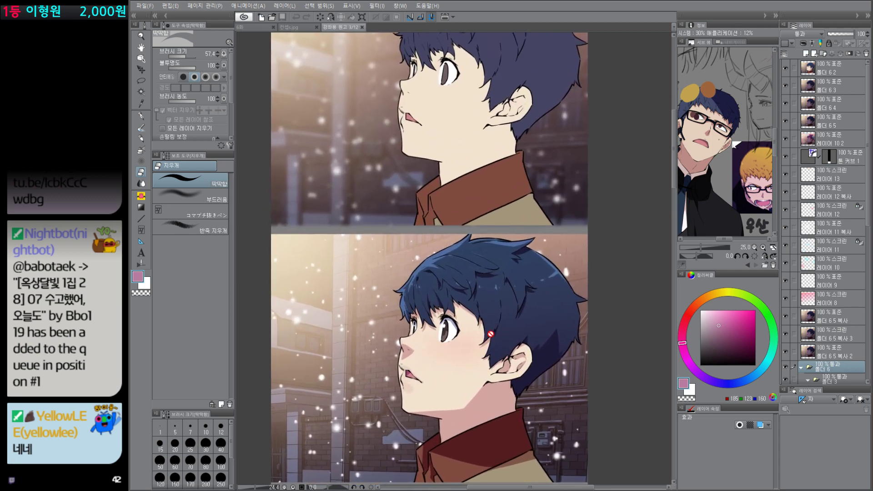
left_click_drag(491, 334, 509, 285)
key("ctrl+shift+n")
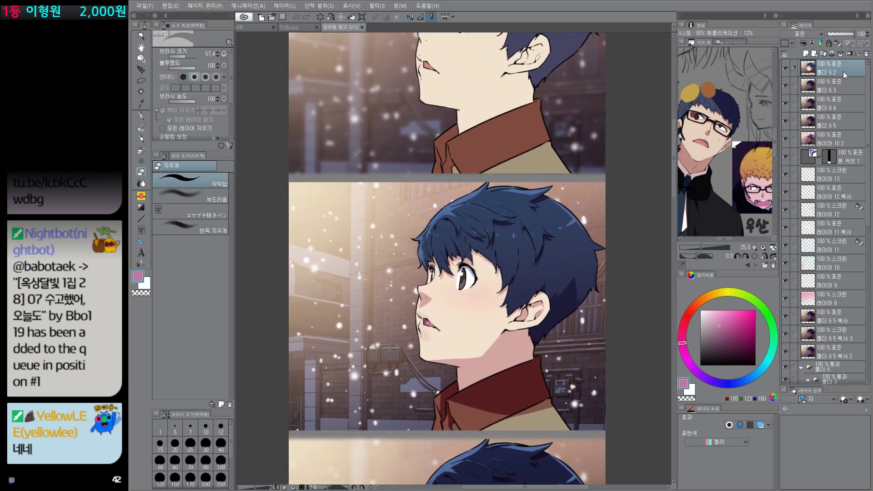
left_click(755, 332)
key("p")
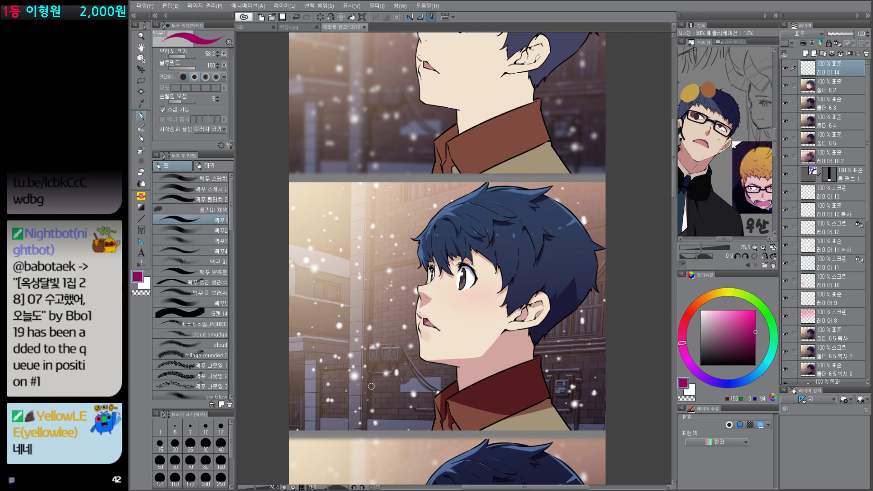
Step: Draw an arrow pointing at the face in the second panel and compare the shading stages down to the last panel
mouse_move(301, 290)
left_mouse_down()
mouse_move(358, 295)
mouse_move(357, 308)
left_mouse_up()
mouse_move(345, 274)
left_mouse_down()
mouse_move(349, 300)
mouse_move(359, 287)
mouse_move(348, 312)
left_mouse_up()
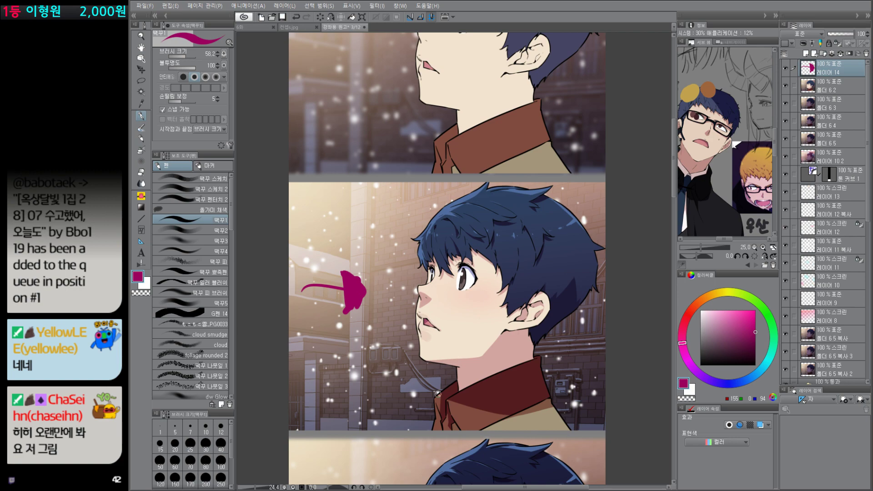
scroll(522, 428, "down", 3)
left_click_drag(521, 428, 503, 294)
left_click_drag(491, 473, 473, 260)
left_click_drag(473, 433, 469, 287)
left_click_drag(479, 345, 466, 181)
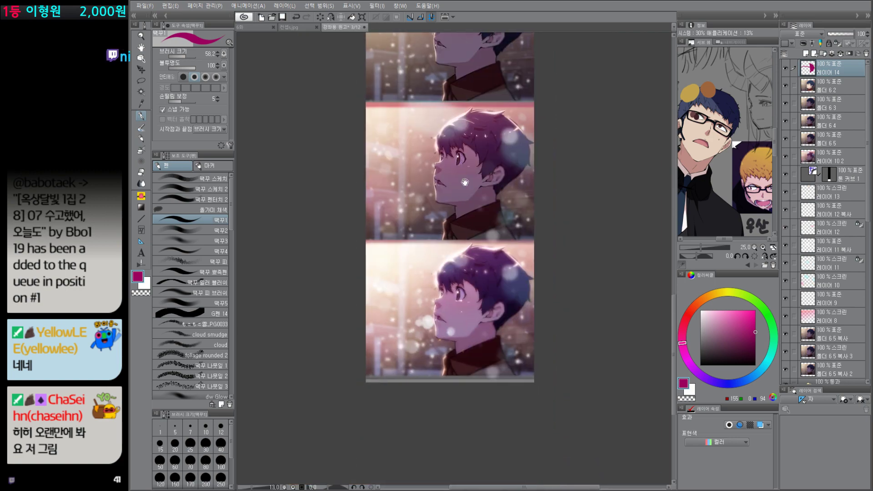
mouse_move(373, 308)
left_mouse_down()
mouse_move(414, 288)
mouse_move(401, 276)
left_mouse_up()
left_click_drag(452, 191, 448, 284)
key("ctrl+z")
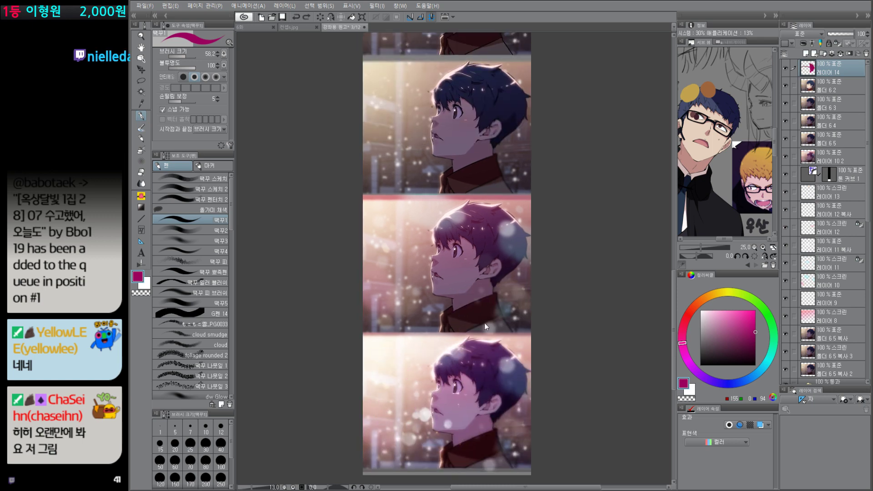
Step: Circle the front of the boy's face and hair in the second to fifth panels with the pen
mouse_move(452, 342)
left_mouse_down()
mouse_move(457, 225)
mouse_move(477, 281)
left_mouse_up()
mouse_move(456, 159)
left_mouse_down()
mouse_move(455, 312)
mouse_move(451, 269)
left_mouse_up()
left_click_drag(478, 189, 487, 319)
left_click_drag(456, 287, 459, 246)
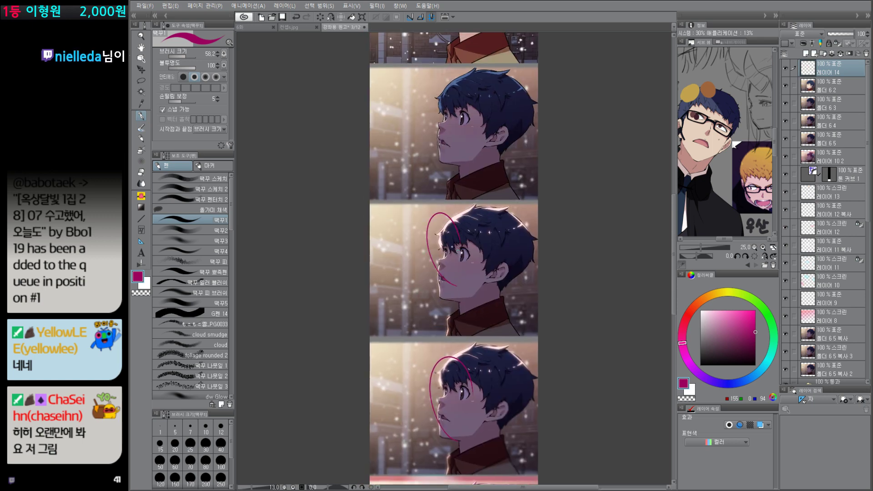
left_click_drag(467, 182, 466, 305)
left_click_drag(449, 276, 459, 251)
left_click_drag(466, 227, 466, 263)
mouse_move(470, 188)
left_mouse_down()
mouse_move(463, 193)
mouse_move(464, 152)
left_mouse_up()
left_click_drag(473, 214, 480, 338)
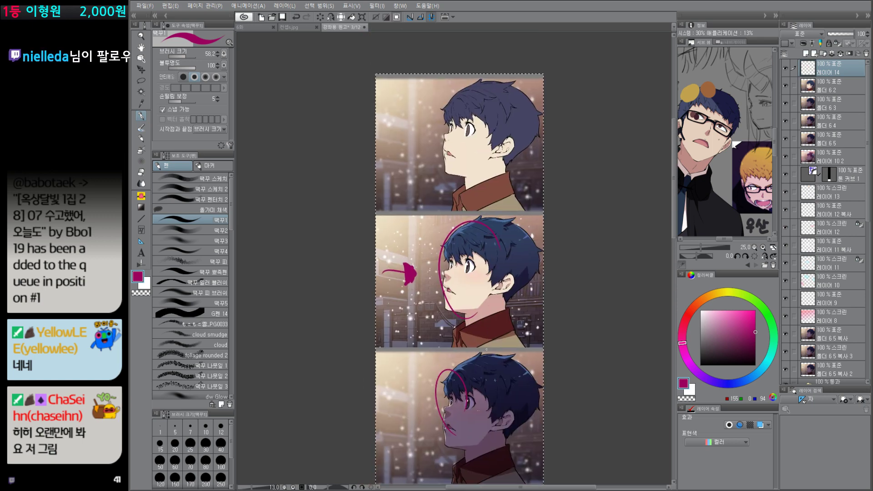
Step: Undo the remaining face circles and the arrow beside the second panel
key("ctrl+z")
key("ctrl+z")
key("ctrl+z")
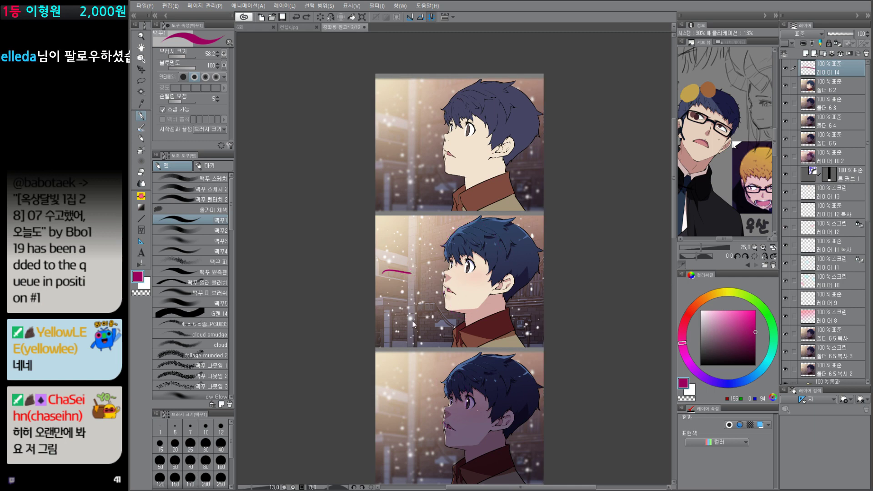
key("ctrl+z")
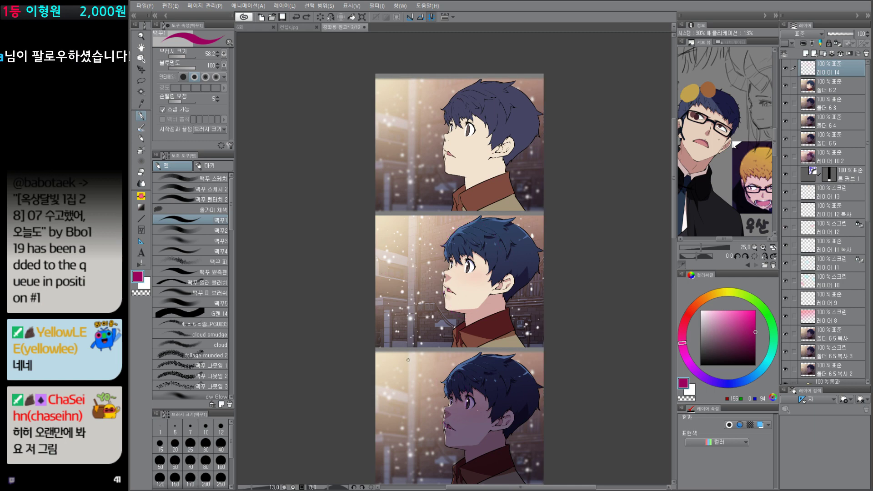